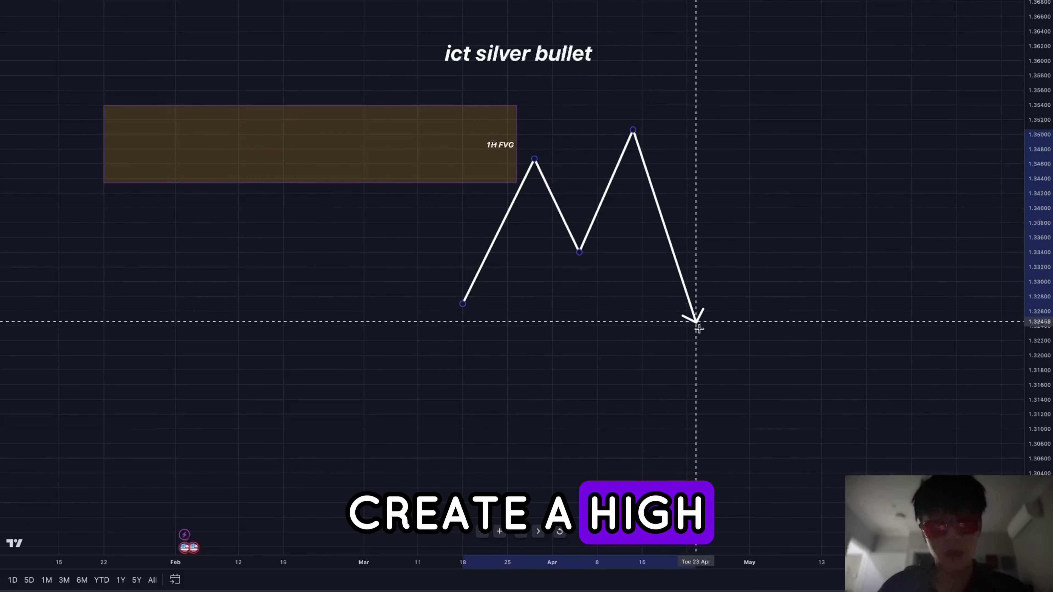
# Extend the price path down to a new low near 1.3203 and finish it with a retracement up to about 1.334.
pyautogui.click(714, 353)
pyautogui.doubleClick(766, 255)
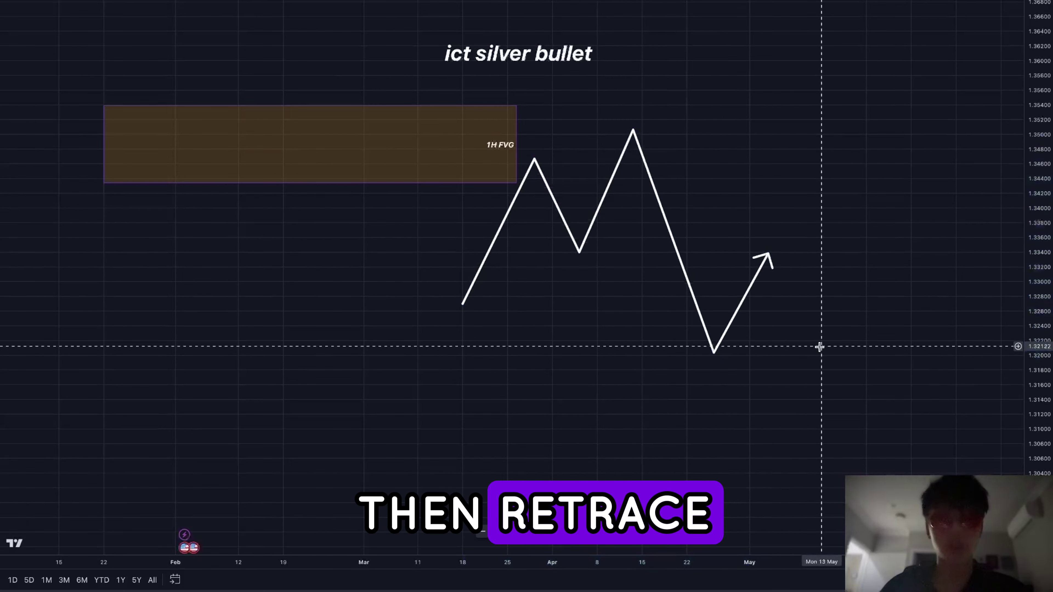
# Draw a white horizontal trend line at about 1.347 from the path's first peak to the second upward leg, labelled "int".
pyautogui.scroll(2, 435, 188)
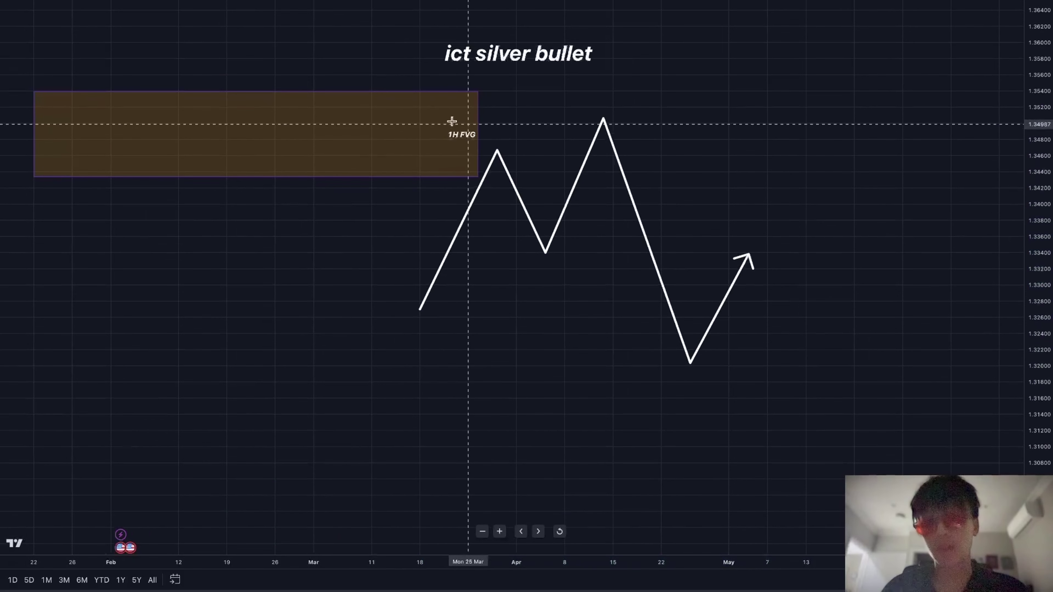
pyautogui.click(494, 148)
pyautogui.click(815, 0)
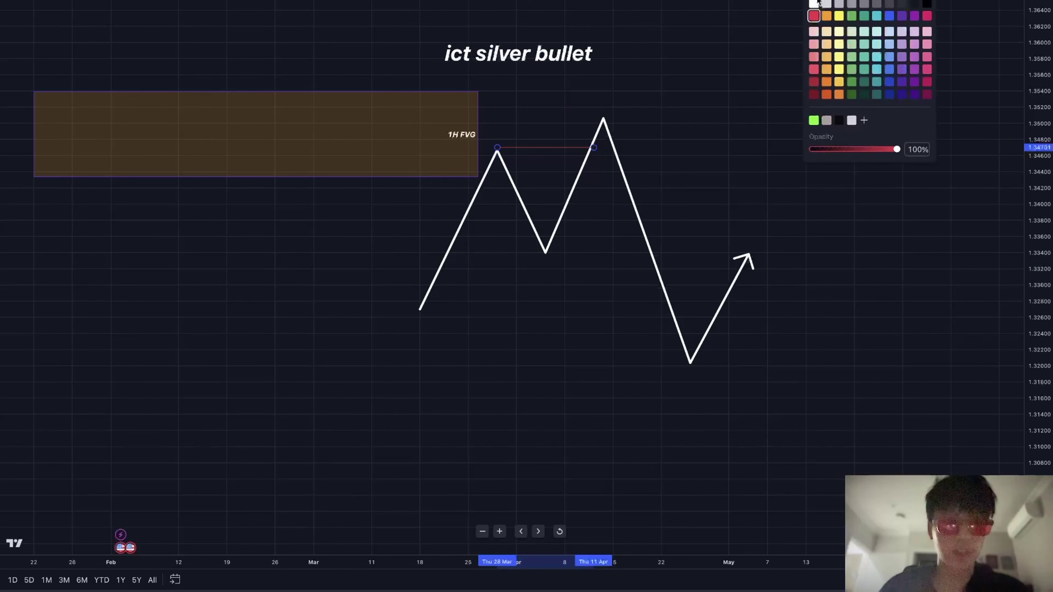
pyautogui.click(816, 2)
pyautogui.click(884, 1)
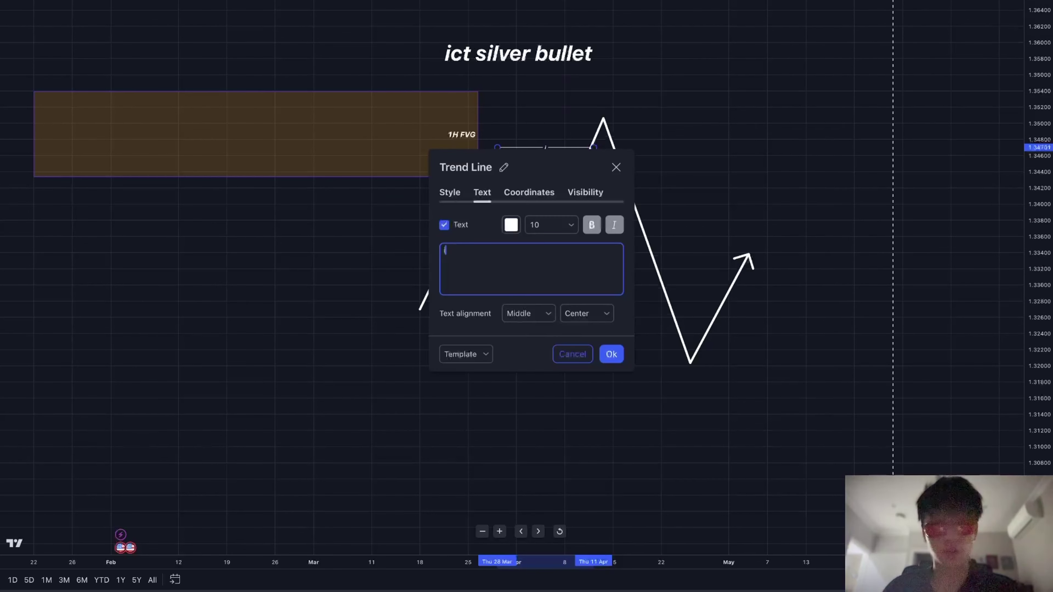
pyautogui.write('int')
pyautogui.click(883, 130)
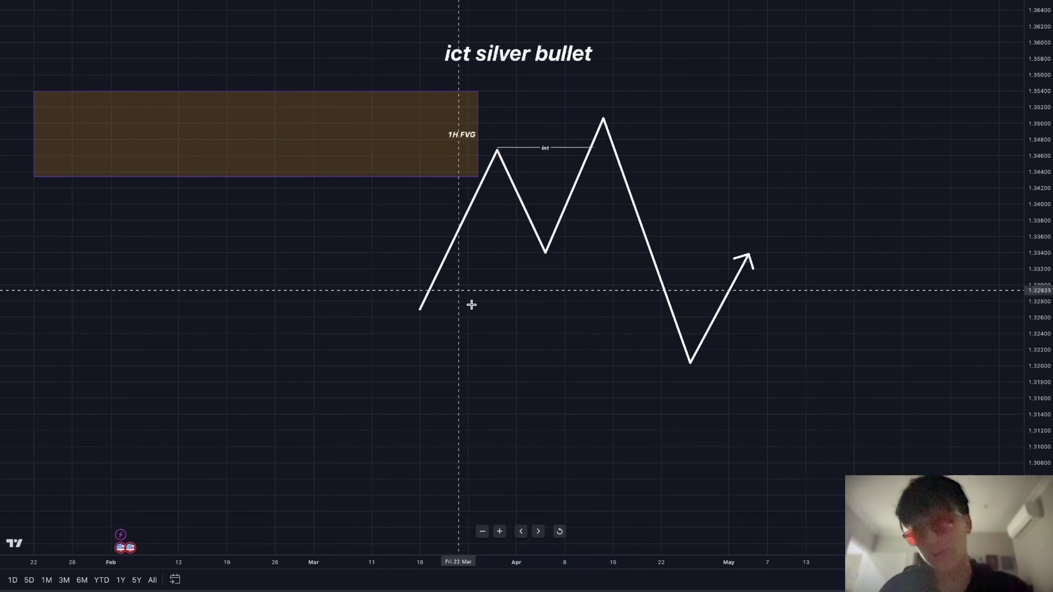
# Draw a horizontal trend line at about 1.3338 from the middle swing low to the falling leg and colour it red.
pyautogui.click(545, 255)
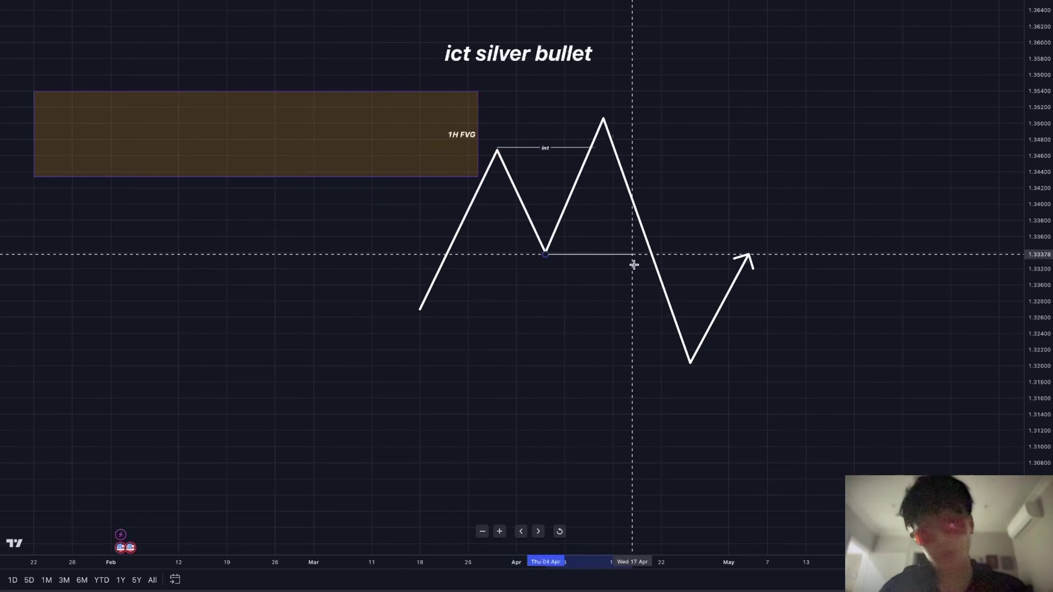
pyautogui.keyDown('shift'); pyautogui.click(655, 268); pyautogui.keyUp('shift')
pyautogui.click(814, 0)
pyautogui.click(814, 16)
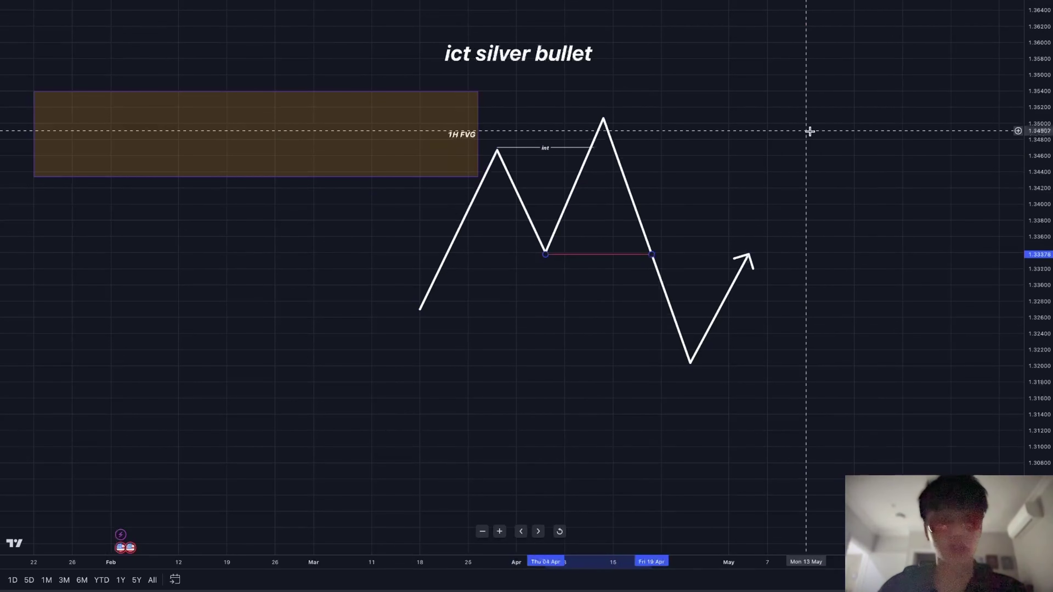
# Draw a rectangle from the middle swing low up to about 1.3402, extend it past the arrow tip and label it "Breaker block".
pyautogui.scroll(3, 810, 131)
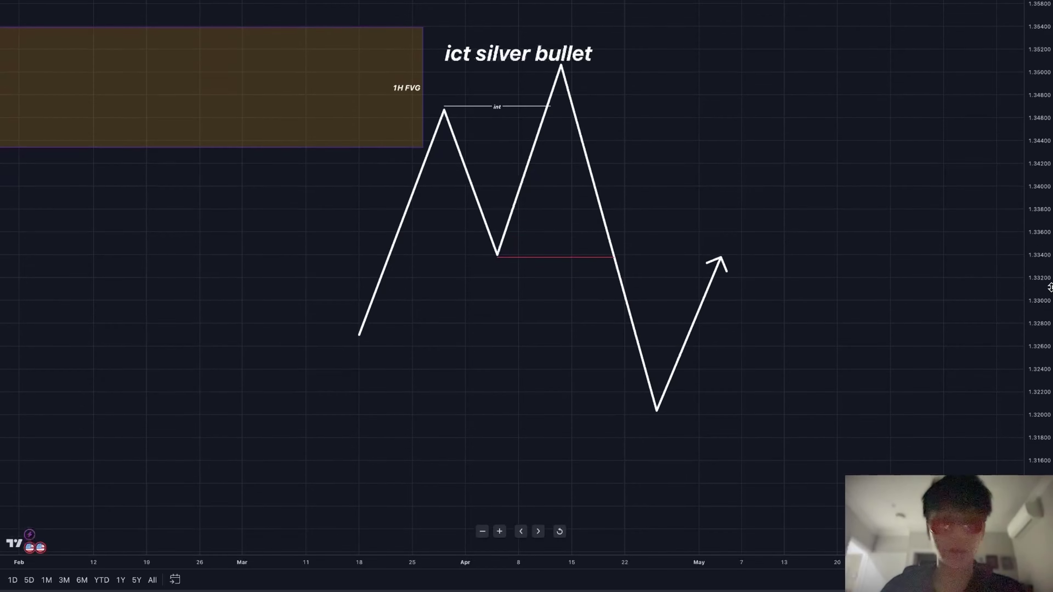
pyautogui.scroll(3, 781, 257)
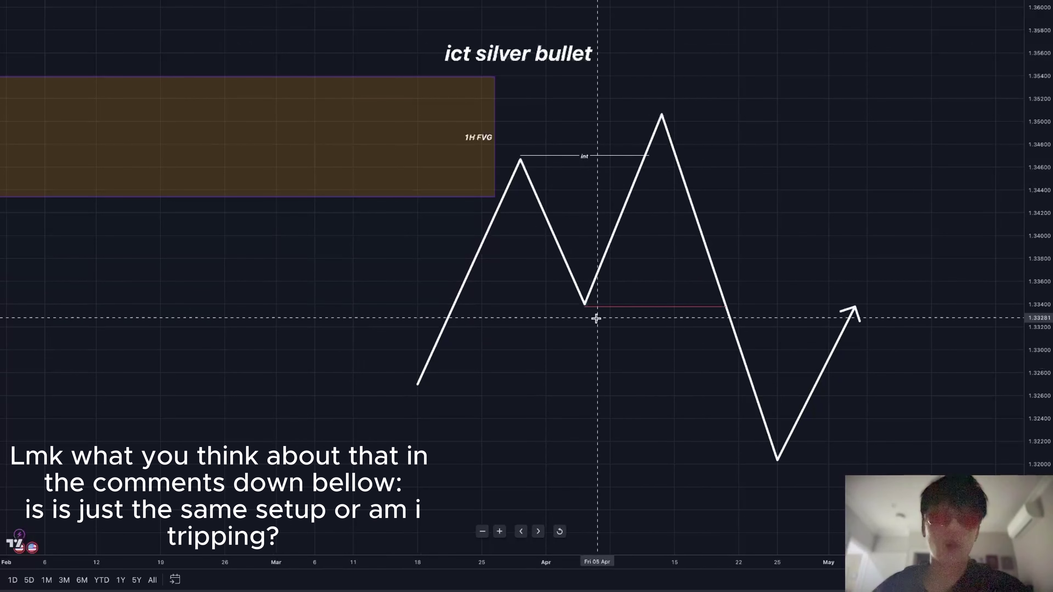
pyautogui.moveTo(586, 308)
pyautogui.mouseDown()
pyautogui.moveTo(583, 244)
pyautogui.moveTo(548, 234)
pyautogui.mouseUp()
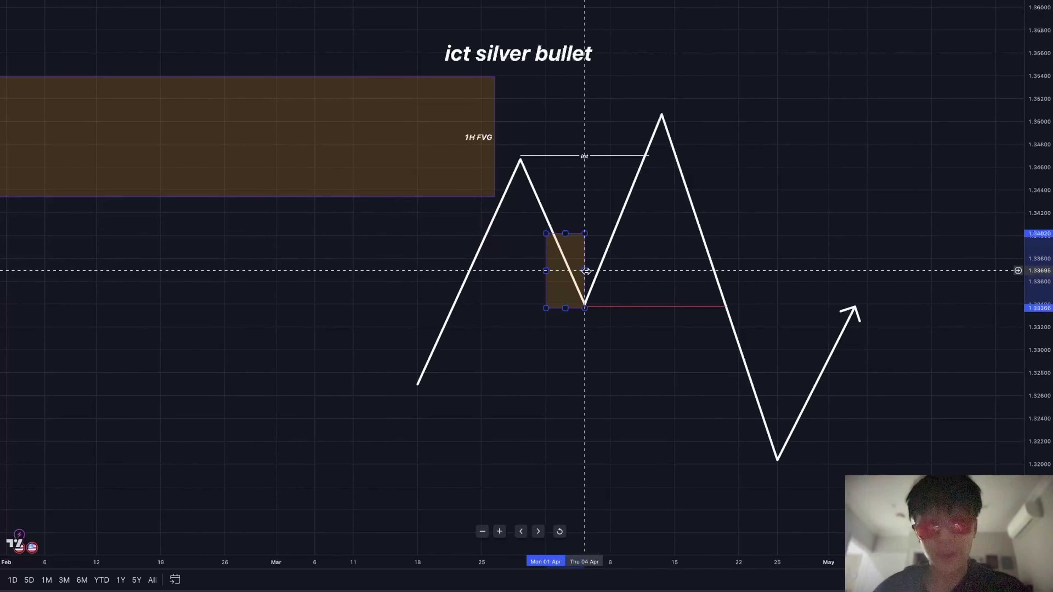
pyautogui.moveTo(584, 270); pyautogui.dragTo(867, 276)
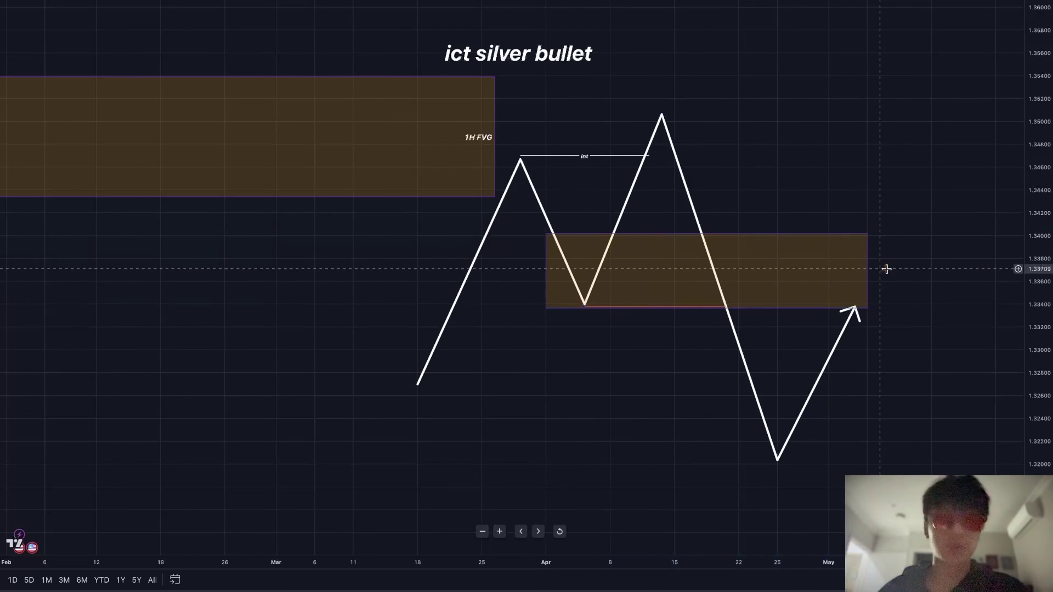
pyautogui.doubleClick(868, 271)
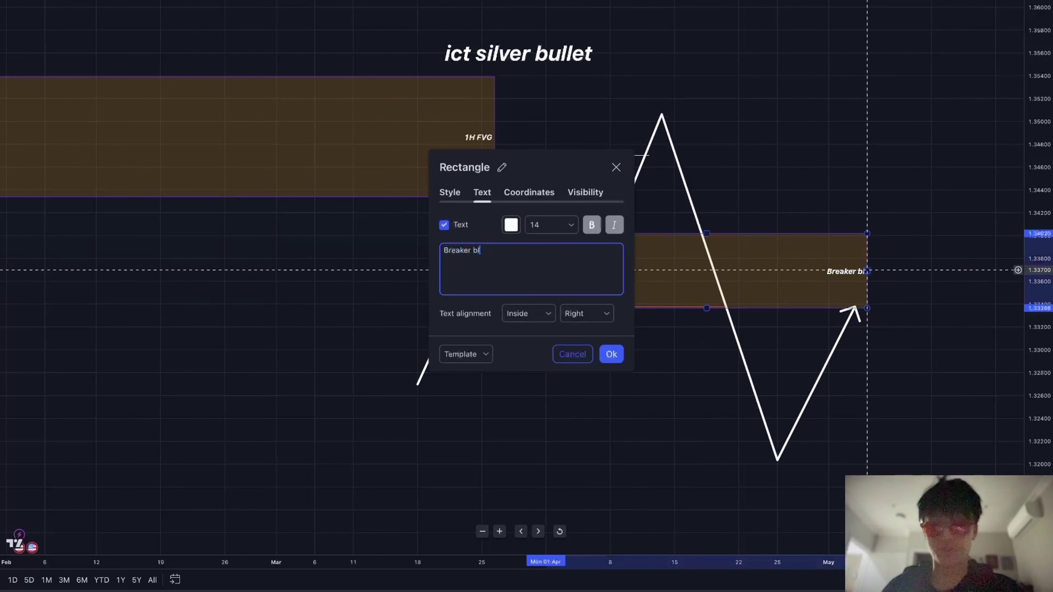
pyautogui.click(923, 352)
pyautogui.moveTo(924, 353); pyautogui.dragTo(924, 342)
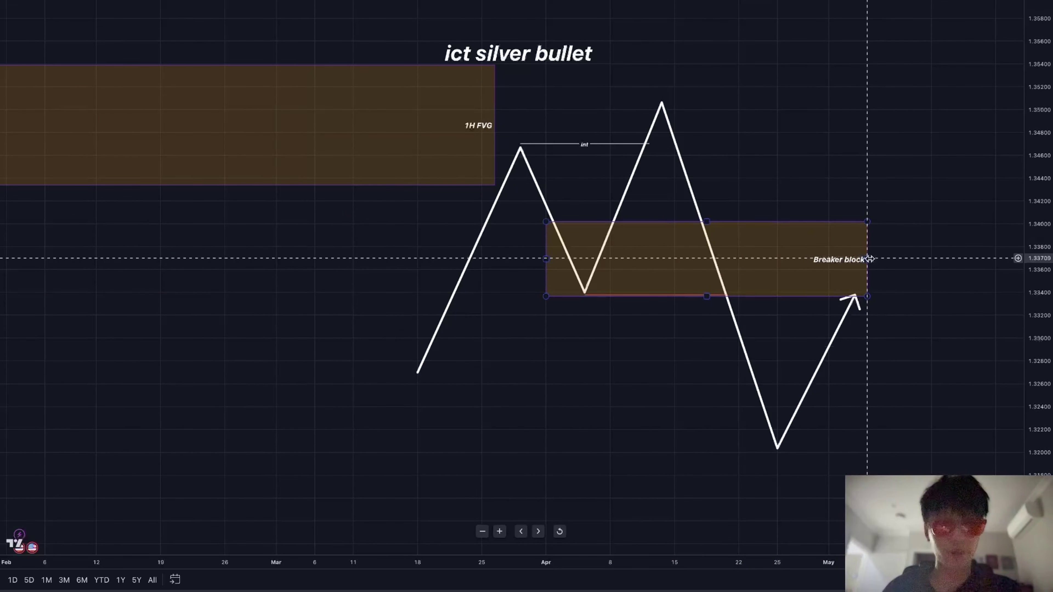
pyautogui.moveTo(870, 259); pyautogui.dragTo(945, 260)
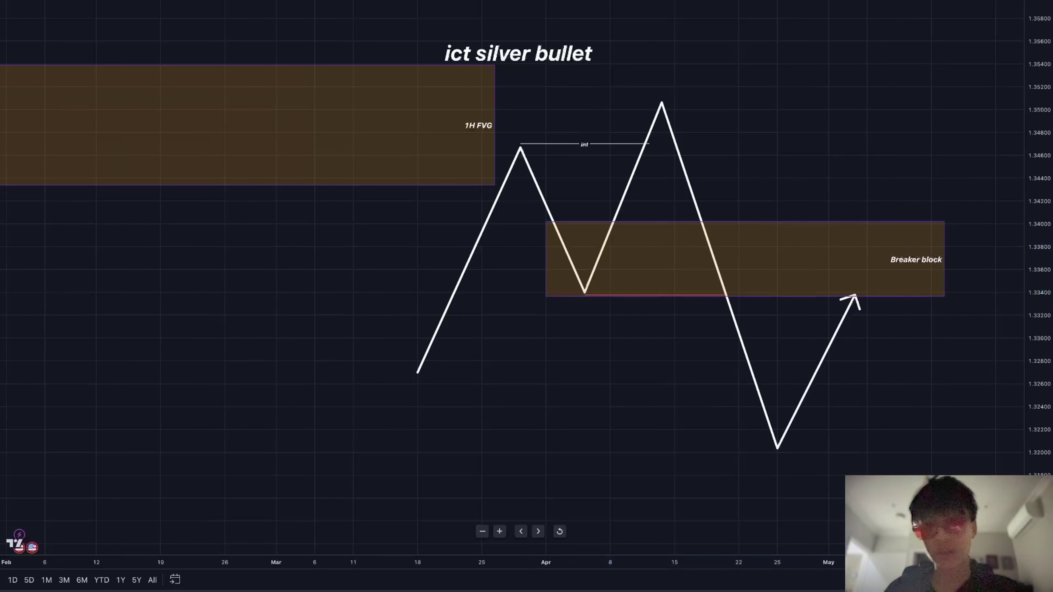
# Draw a second rectangle from the falling leg overlapping the breaker block, and move the path's arrow tip up into the overlap.
pyautogui.moveTo(688, 196)
pyautogui.mouseDown()
pyautogui.moveTo(752, 291)
pyautogui.moveTo(932, 254)
pyautogui.mouseUp()
pyautogui.moveTo(854, 295); pyautogui.dragTo(868, 242)
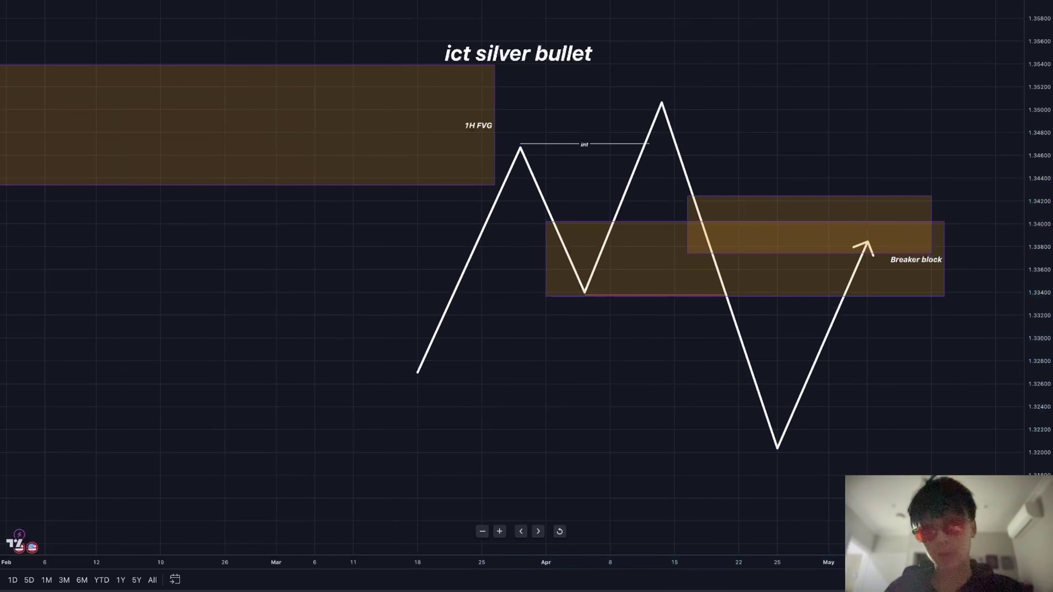
# Place a short position beside the arrow tip with its entry at about 1.3375.
pyautogui.click(883, 252)
pyautogui.click(547, 320)
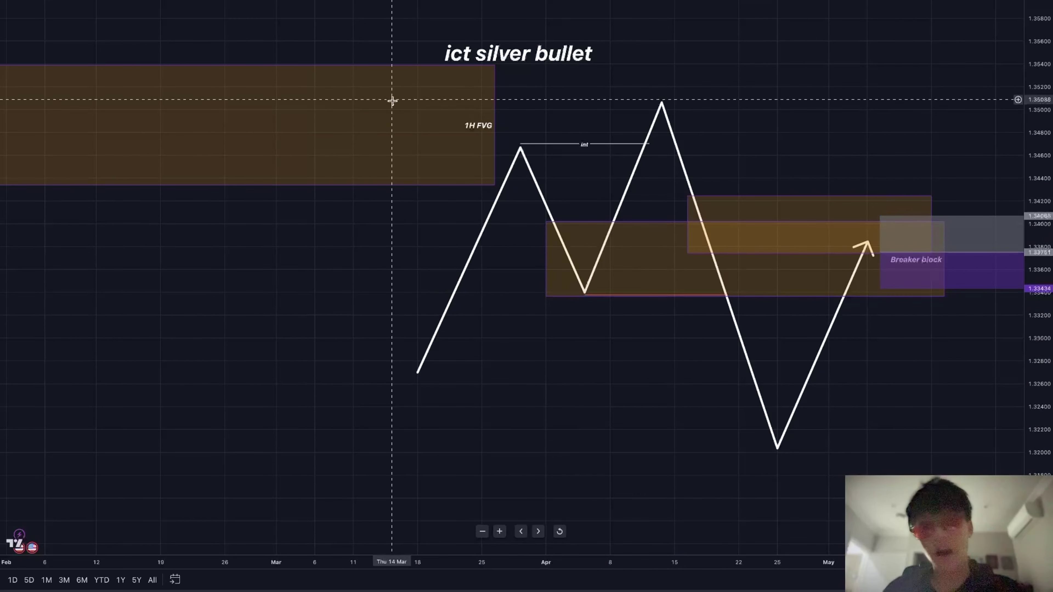
# Measure the price range across the 1H FVG zone and clear the measurement.
pyautogui.keyDown('shift'); pyautogui.click(519, 197); pyautogui.keyUp('shift')
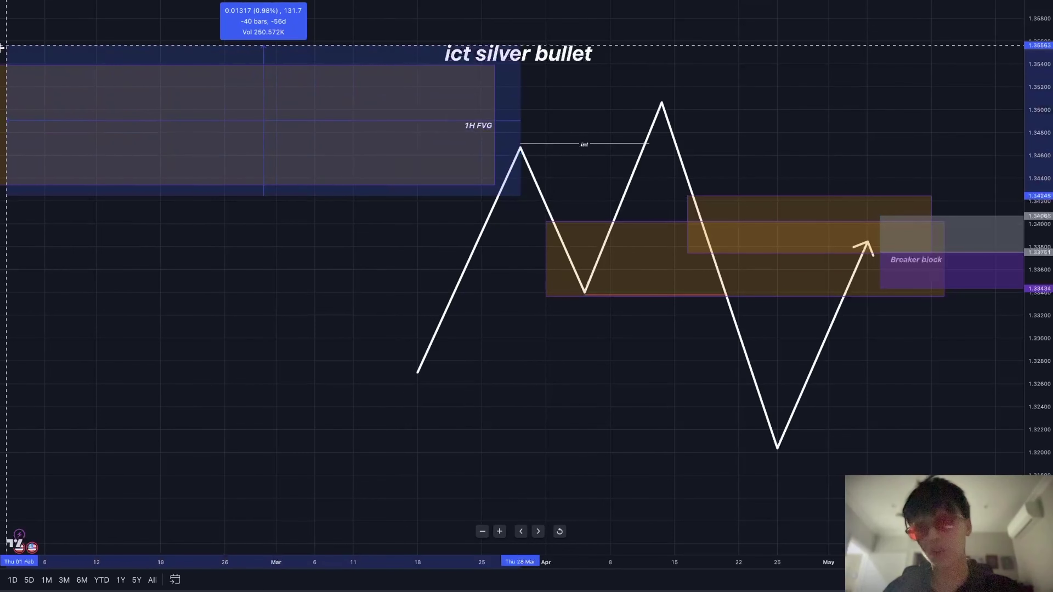
pyautogui.click(1, 52)
pyautogui.click(291, 252)
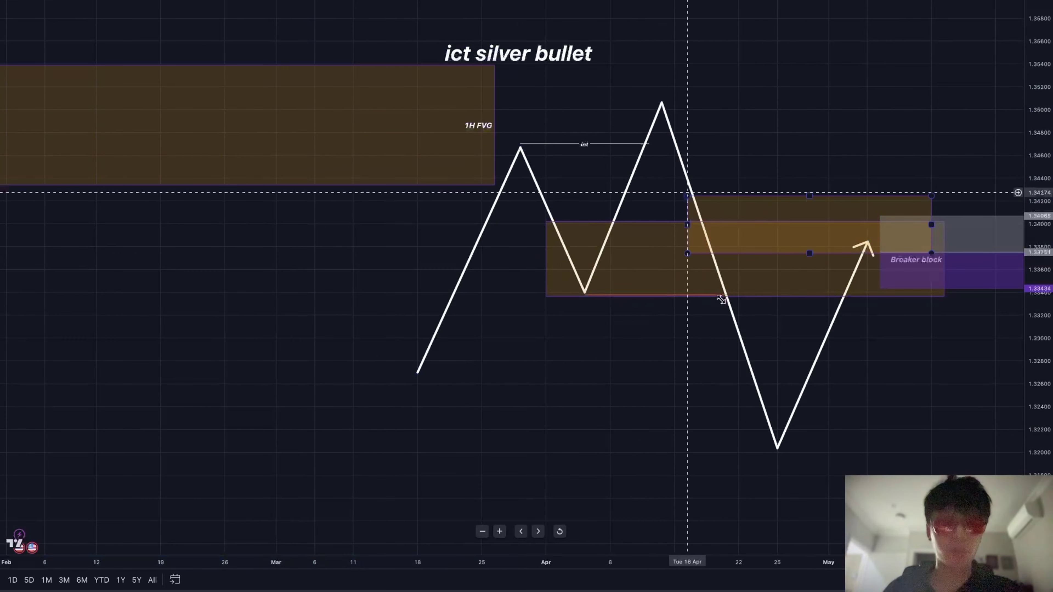
# Lower the short position's target to the path's lowest point near 1.3206 and raise its stop to the "int" line near 1.347.
pyautogui.moveTo(881, 377); pyautogui.dragTo(882, 370)
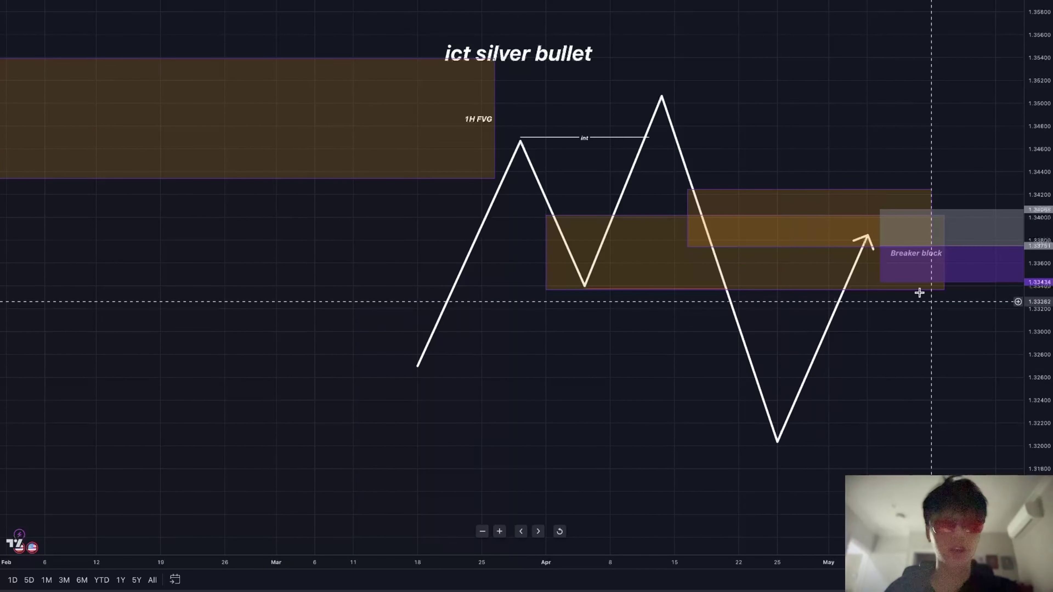
pyautogui.moveTo(881, 283); pyautogui.dragTo(879, 440)
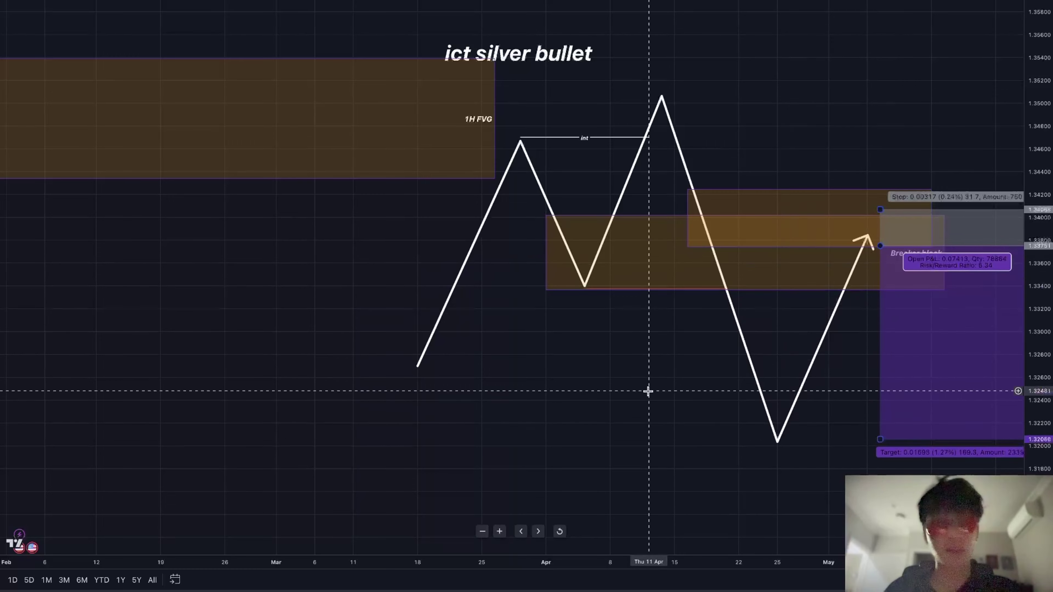
pyautogui.moveTo(648, 386); pyautogui.dragTo(437, 369)
pyautogui.scroll(-3, 557, 323)
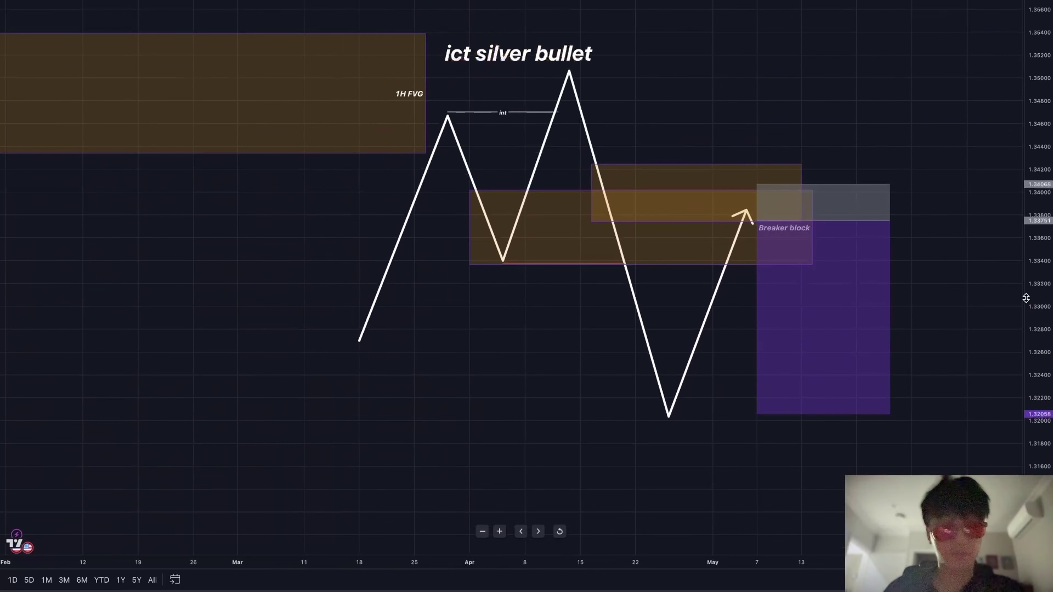
pyautogui.moveTo(758, 184); pyautogui.dragTo(771, 113)
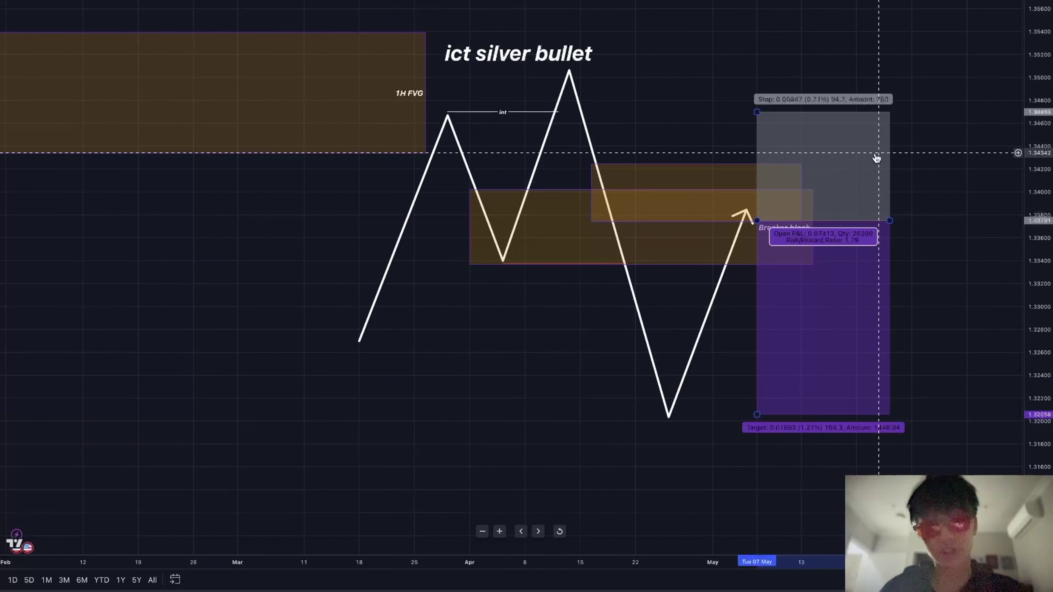
# Delete the short position, the overlapping rectangle and the breaker block rectangle.
pyautogui.press('Delete')
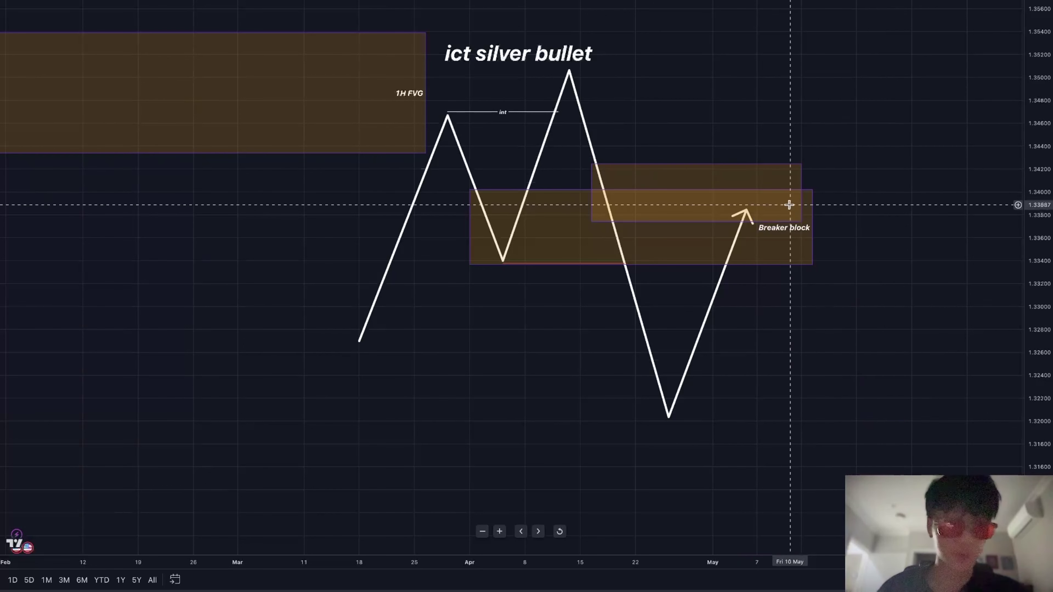
pyautogui.click(803, 206)
pyautogui.press('Delete')
pyautogui.click(810, 209)
pyautogui.press('Delete')
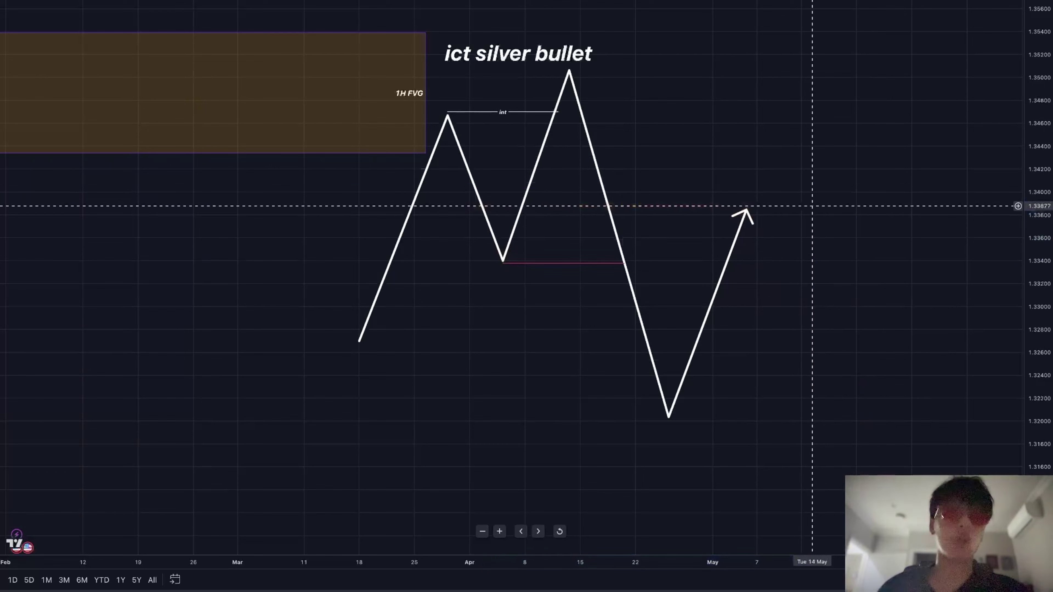
# Delete the price path and the red horizontal line.
pyautogui.click(746, 212)
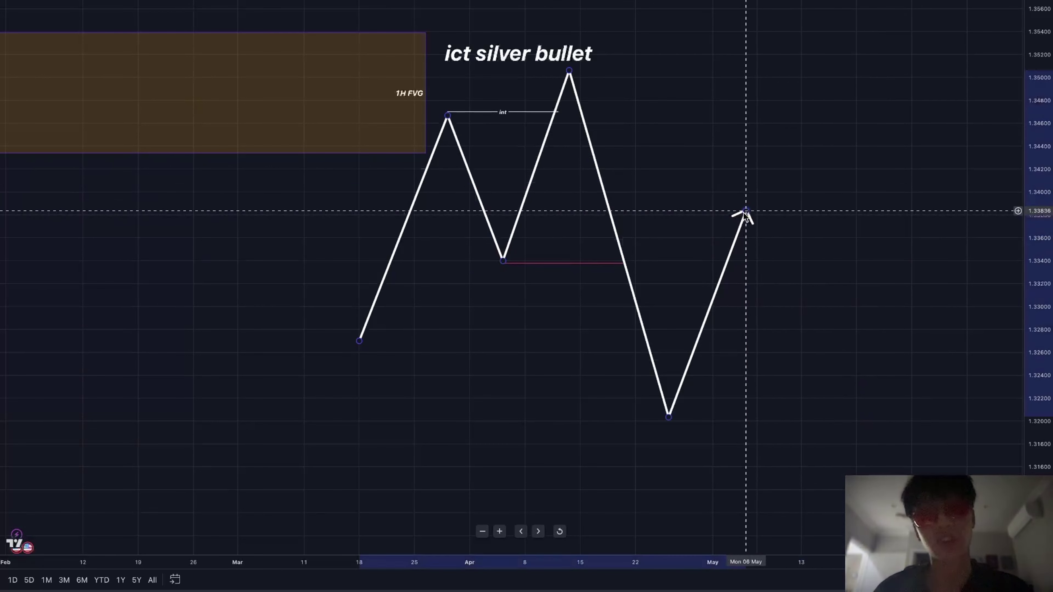
pyautogui.press('Delete')
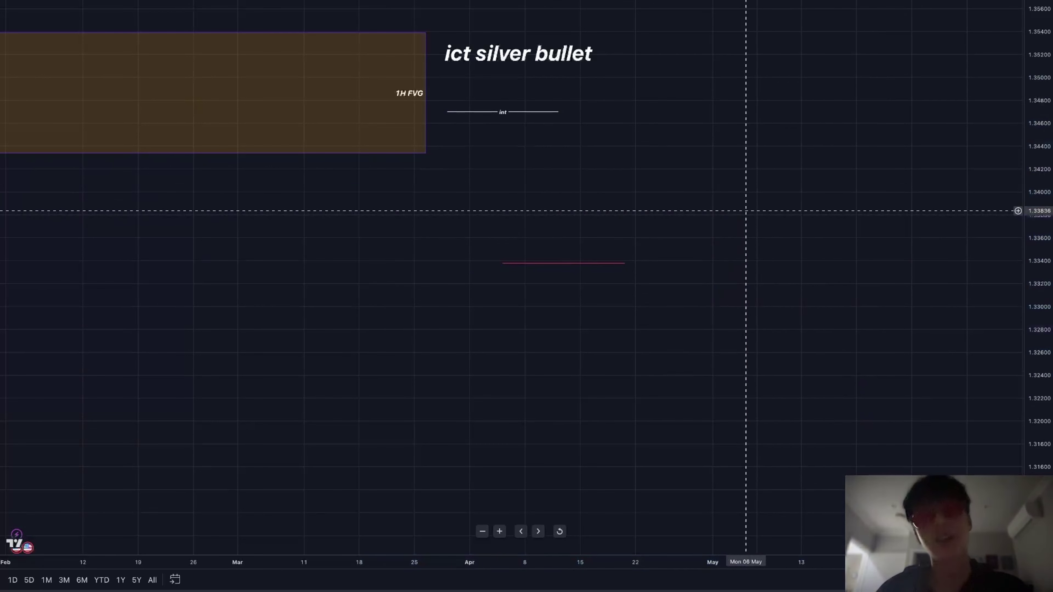
pyautogui.click(570, 264)
pyautogui.press('Delete')
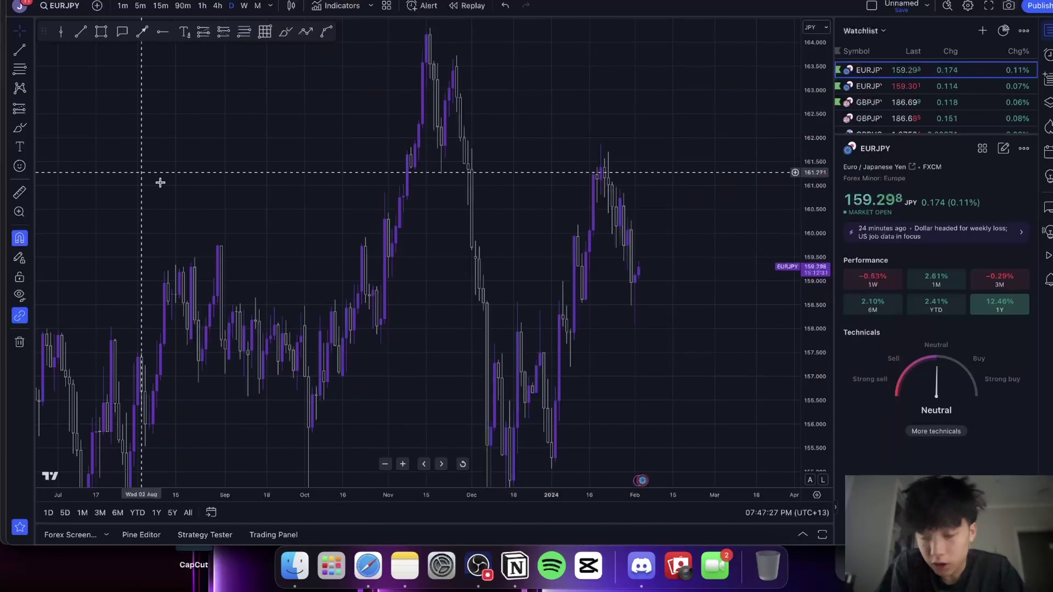
# Draw a horizontal ray at about 159.73 on the EURJPY daily chart, level with the late-August high.
pyautogui.hotkey('alt', 'h')
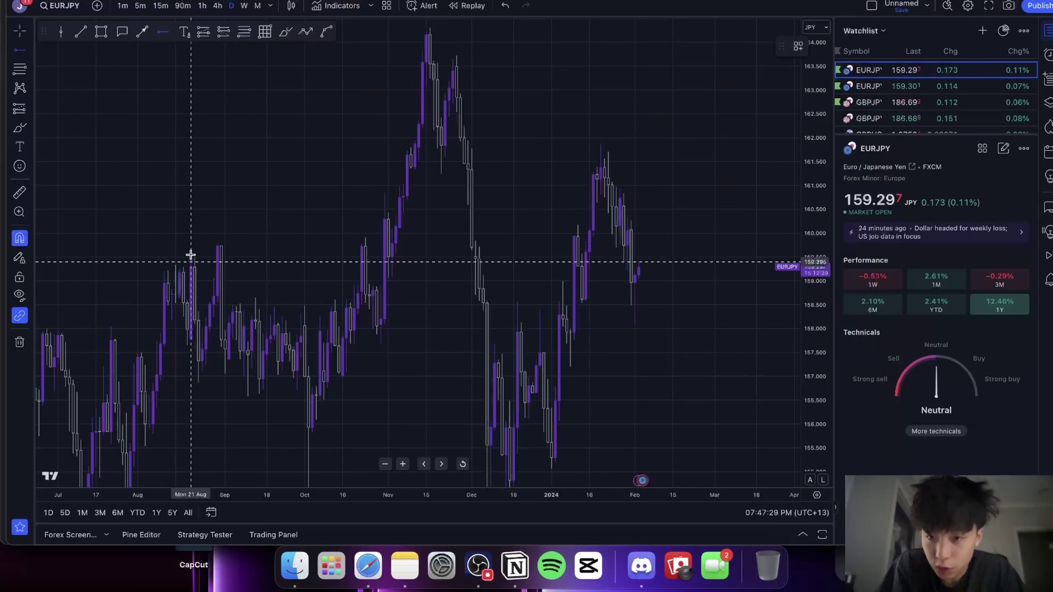
pyautogui.click(148, 247)
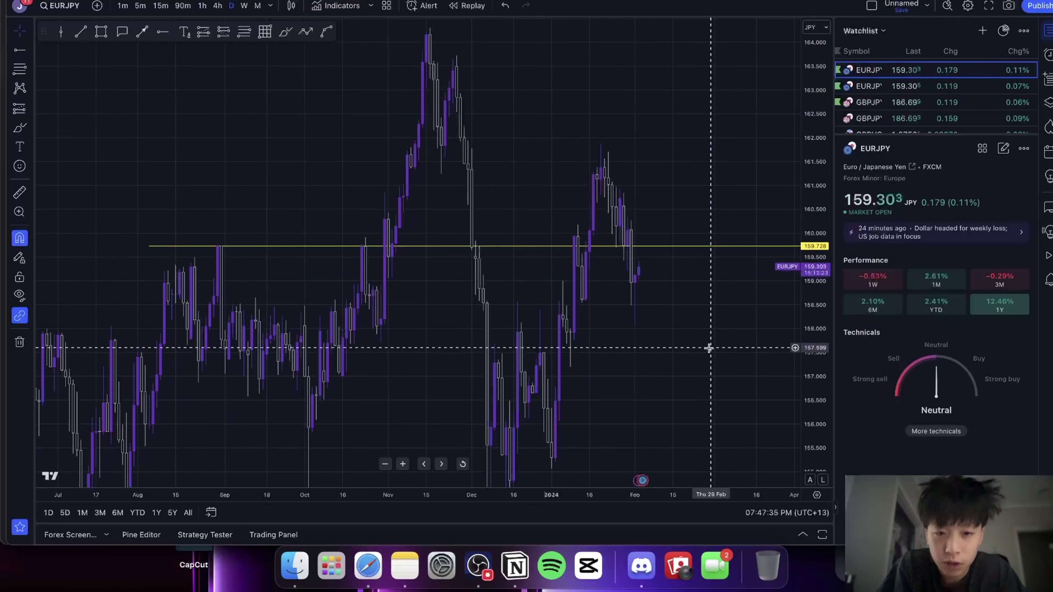
# Widen the chart area and draw a trend line at about 158.54 from the 12 January low to 1 February, labelled "PDL".
pyautogui.hscroll(5, 568, 274)
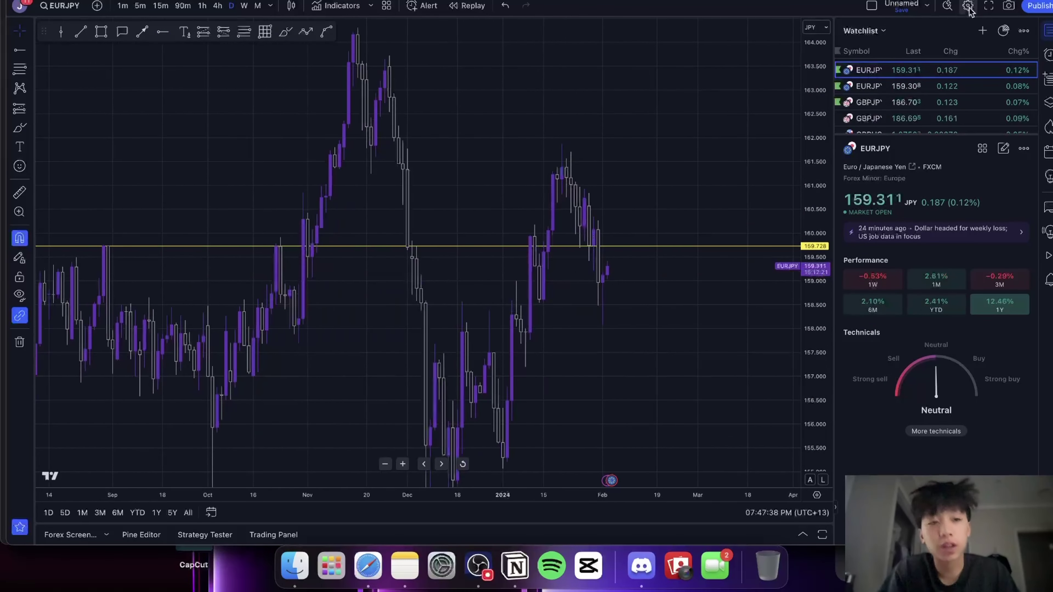
pyautogui.moveTo(835, 61); pyautogui.dragTo(931, 61)
pyautogui.scroll(5, 787, 350)
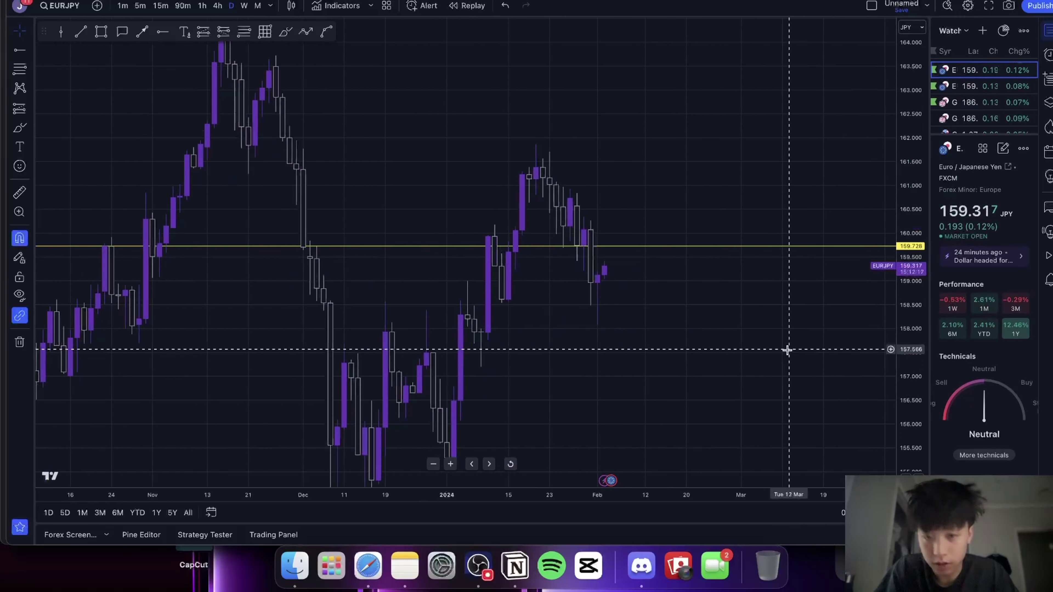
pyautogui.click(81, 31)
pyautogui.click(502, 314)
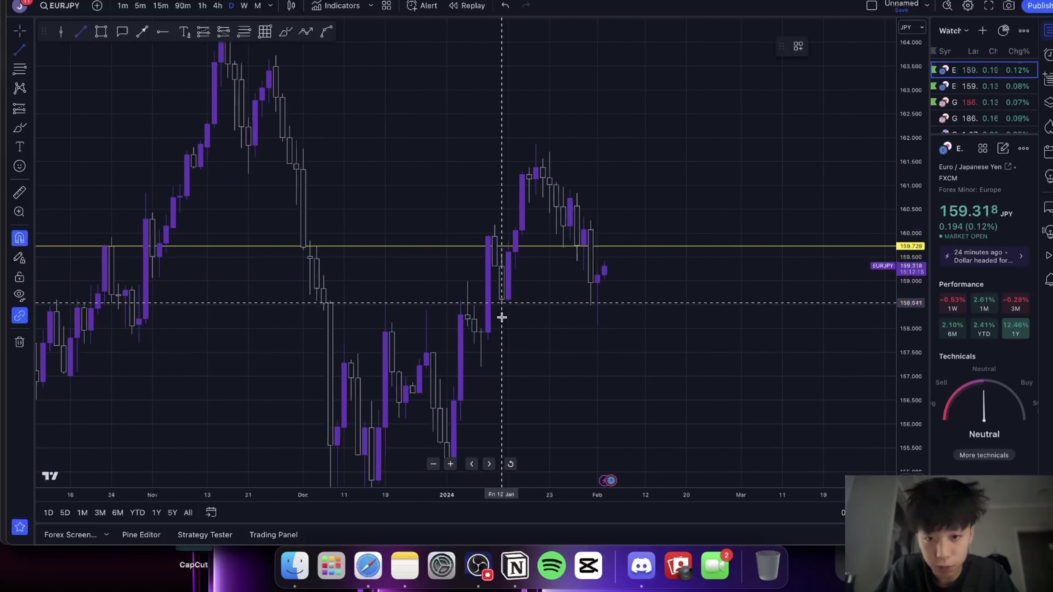
pyautogui.click(597, 300)
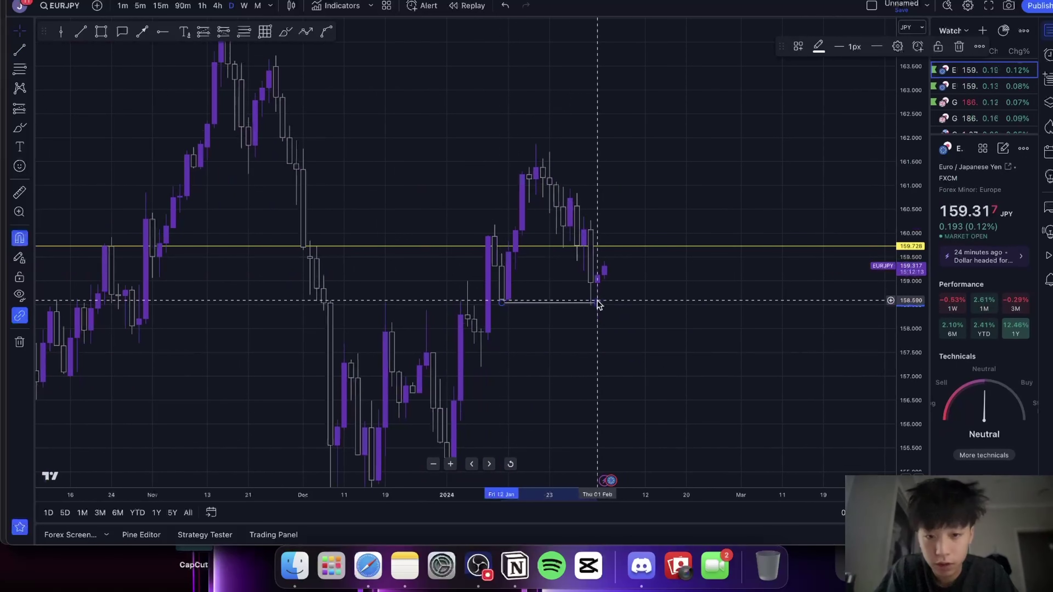
pyautogui.doubleClick(597, 304)
pyautogui.click(614, 364)
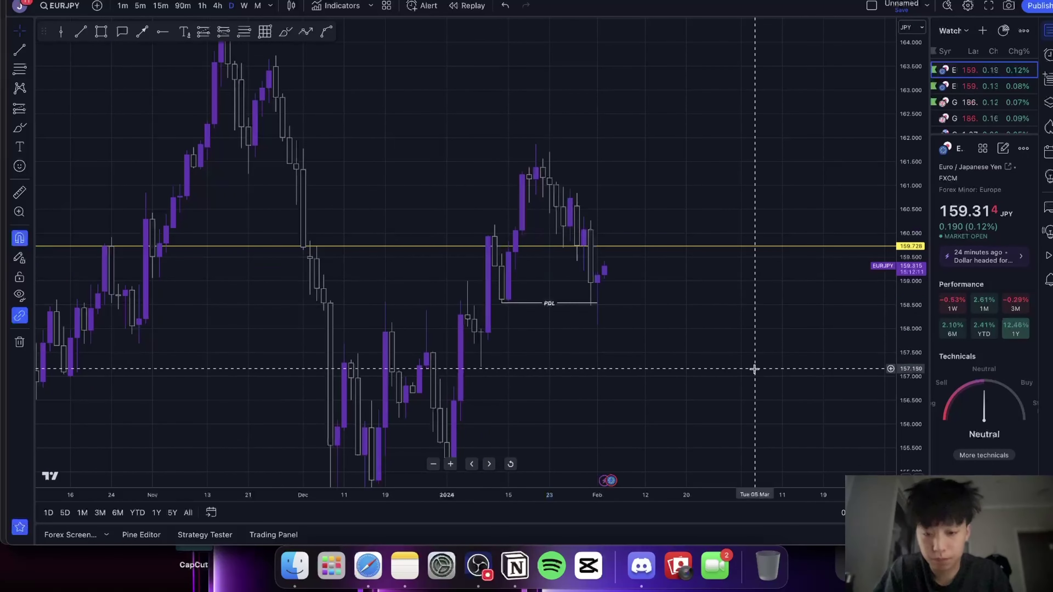
# Switch the EURJPY chart to the 4-hour timeframe.
pyautogui.write('4h')
pyautogui.press('Return')
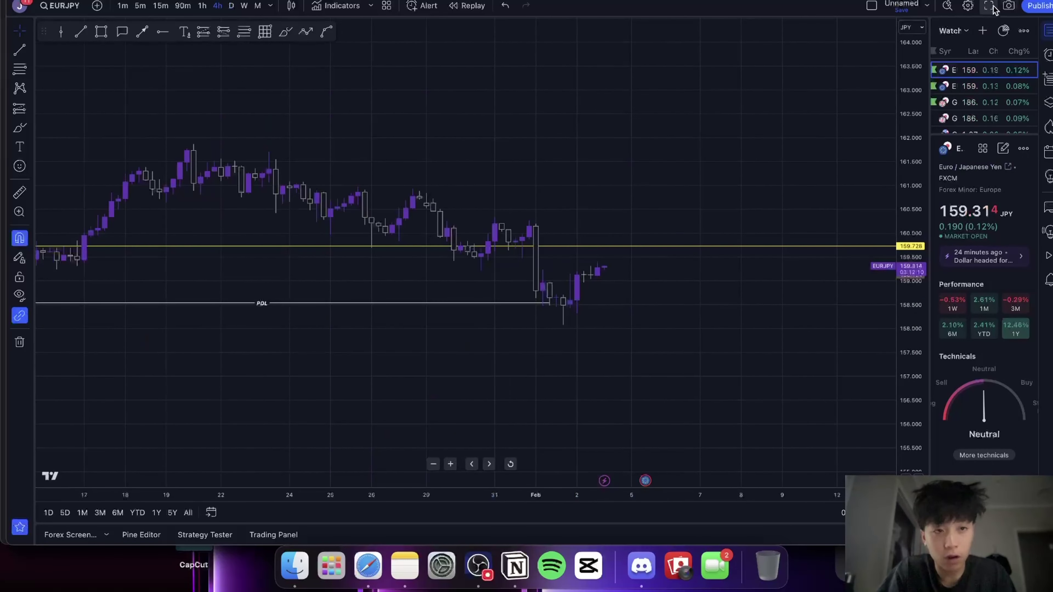
# Switch the EURJPY chart to full screen and stretch the price scale around the 31 January to 2 February candles.
pyautogui.click(989, 4)
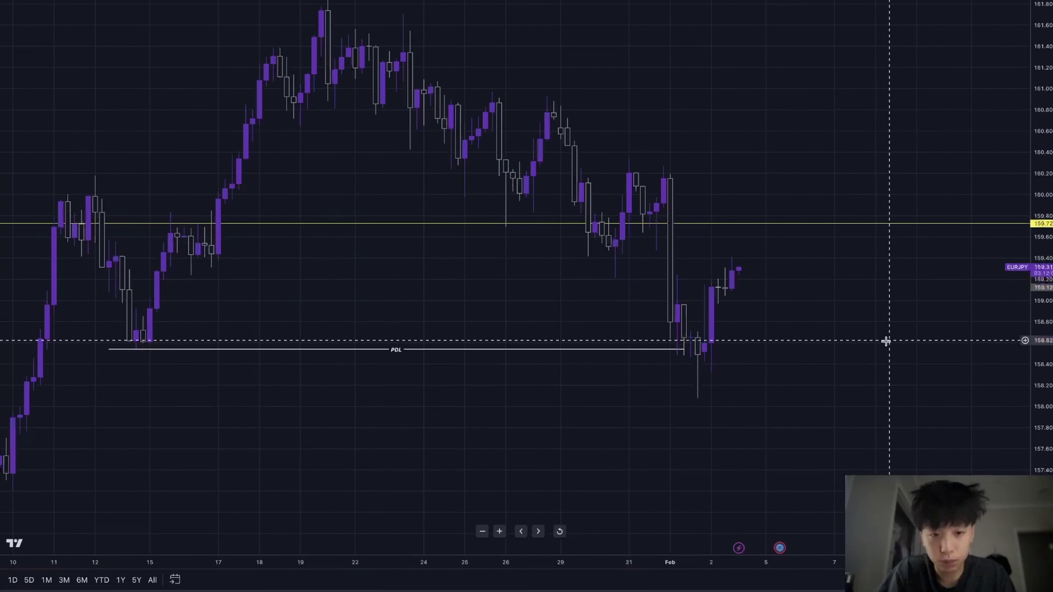
pyautogui.moveTo(887, 341); pyautogui.dragTo(865, 346)
pyautogui.scroll(2, 865, 346)
pyautogui.moveTo(1042, 465); pyautogui.dragTo(1042, 174)
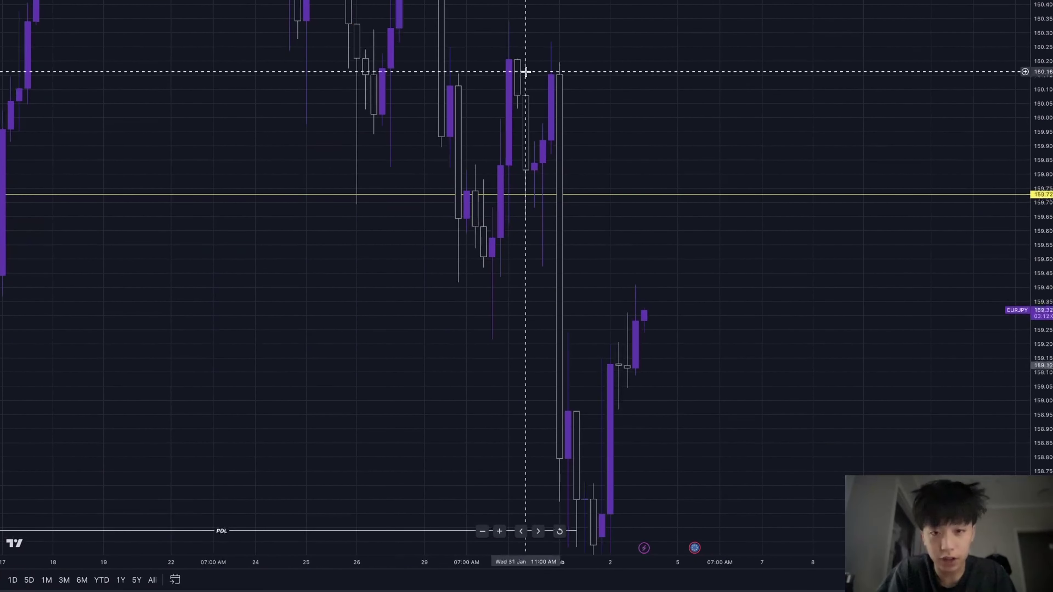
# Measure the price ranges beside the 1 February drop, above the yellow line and at the consolidation near the PDL.
pyautogui.keyDown('shift'); pyautogui.click(552, 154); pyautogui.keyUp('shift')
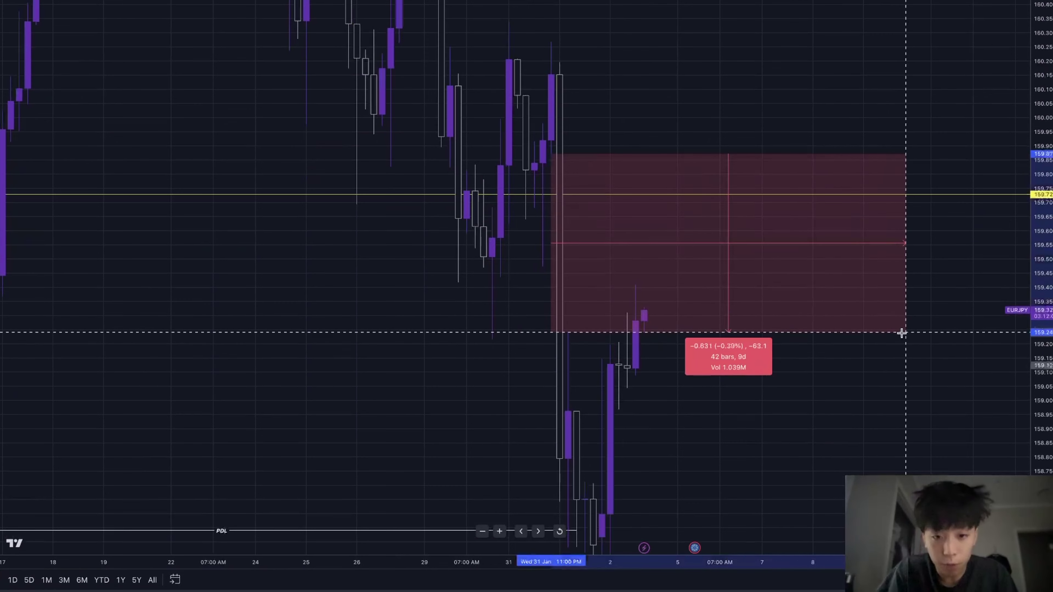
pyautogui.click(866, 371)
pyautogui.hscroll(5, 898, 236)
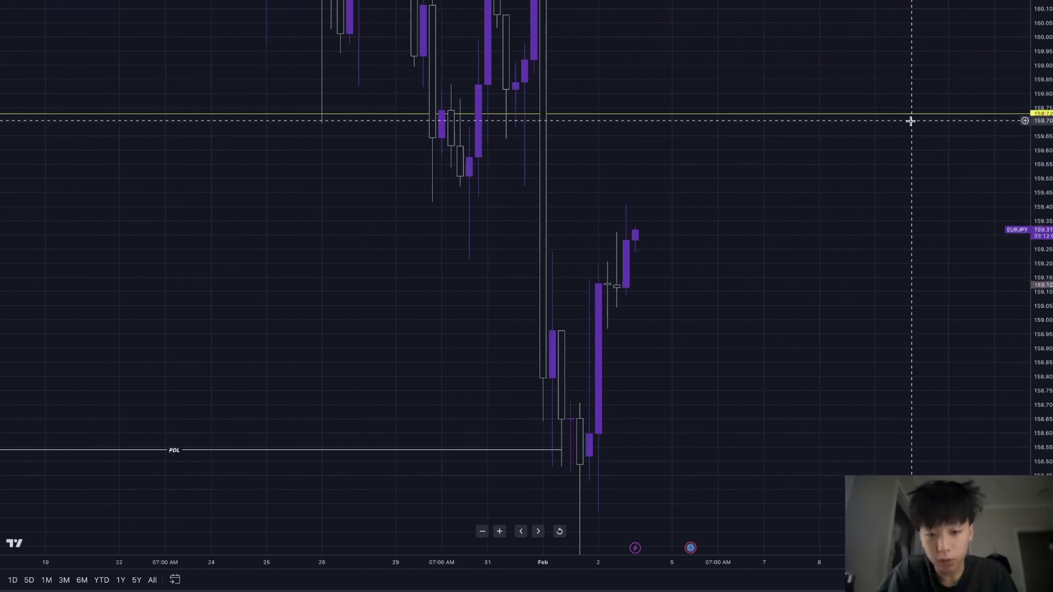
pyautogui.keyDown('shift'); pyautogui.click(461, 420); pyautogui.keyUp('shift')
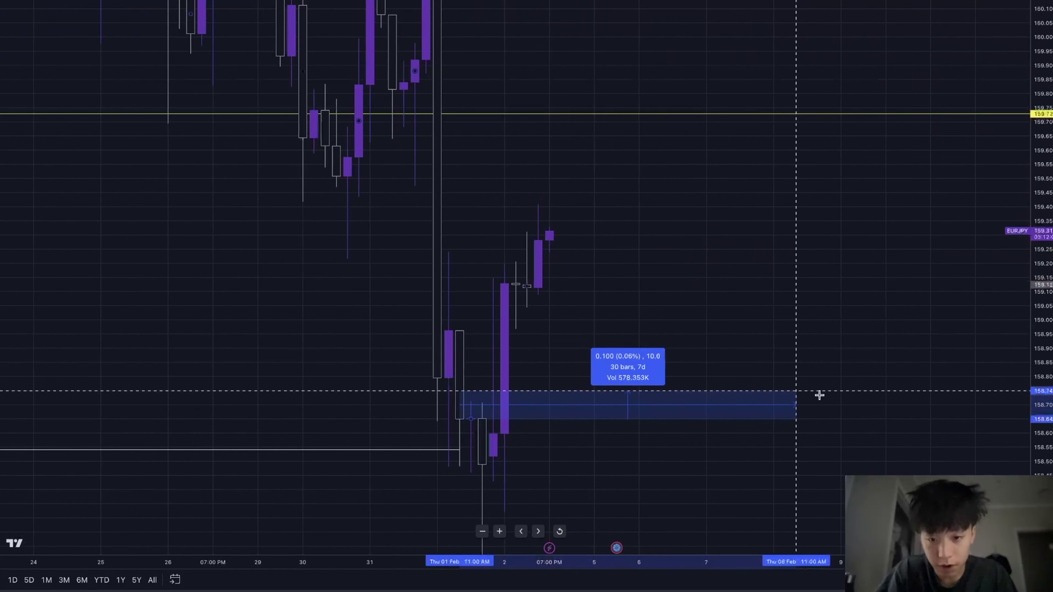
pyautogui.click(898, 424)
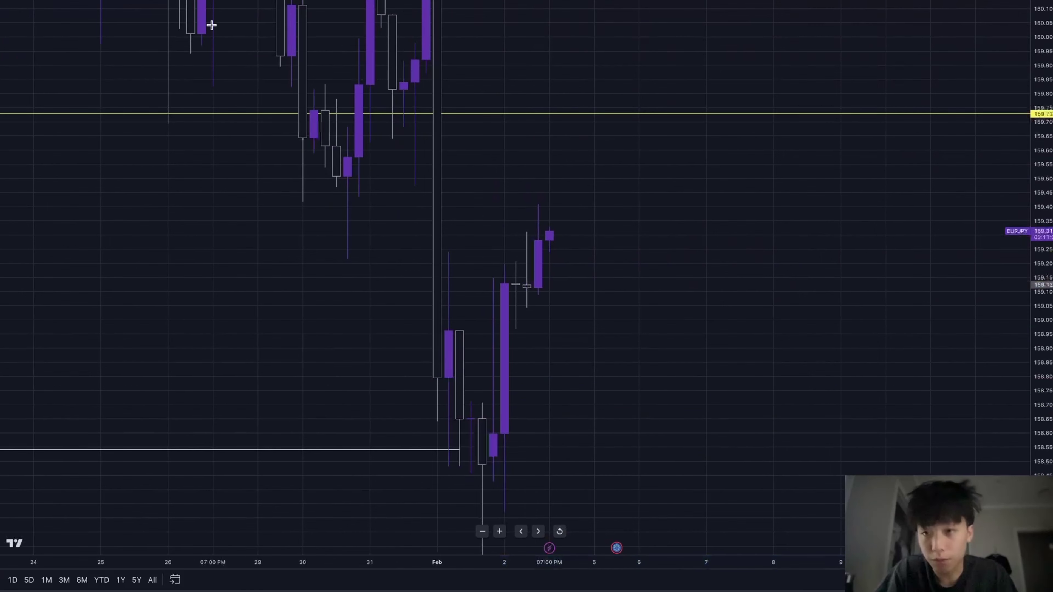
pyautogui.click(475, 401)
pyautogui.click(842, 335)
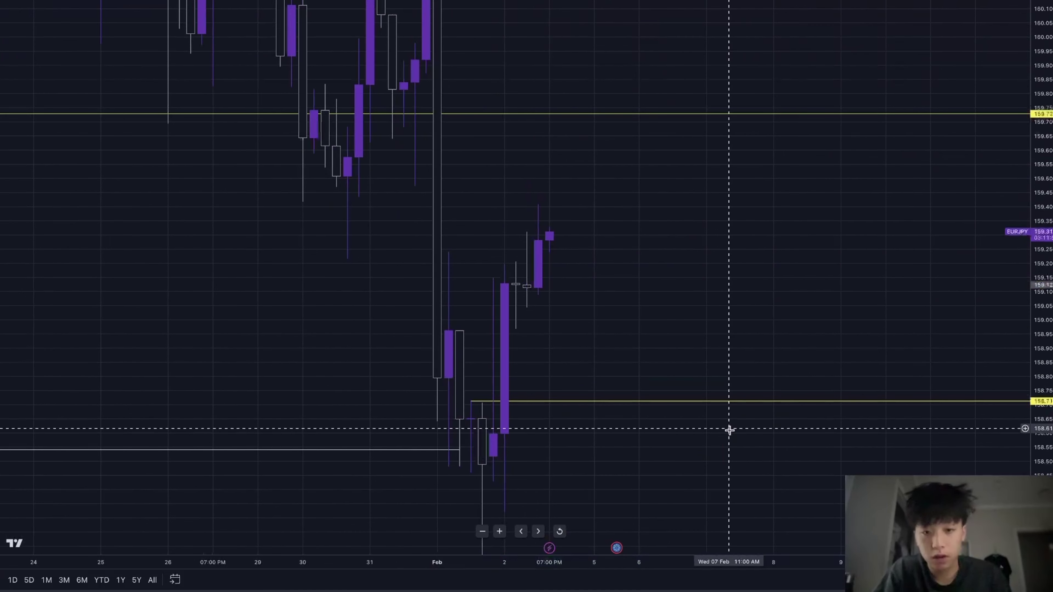
pyautogui.moveTo(480, 367); pyautogui.dragTo(516, 261)
pyautogui.press('Delete')
# Switch the chart to the 1-hour timeframe and frame the 1 February sell-off.
pyautogui.write('1h')
pyautogui.press('Return')
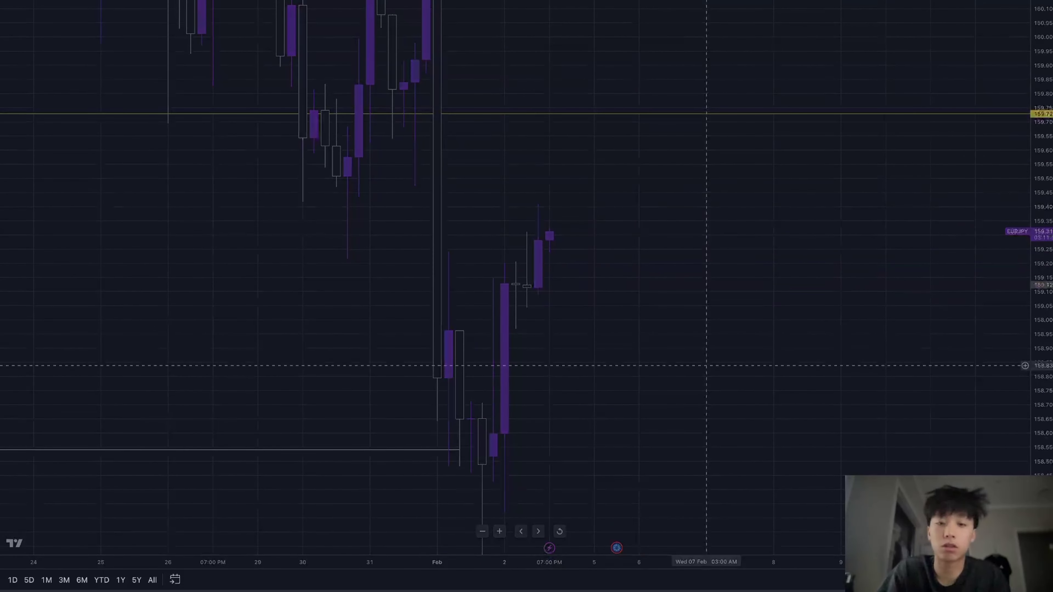
pyautogui.scroll(-1, 628, 281)
pyautogui.scroll(-1, 628, 282)
pyautogui.moveTo(738, 308); pyautogui.dragTo(731, 359)
pyautogui.scroll(-1, 731, 359)
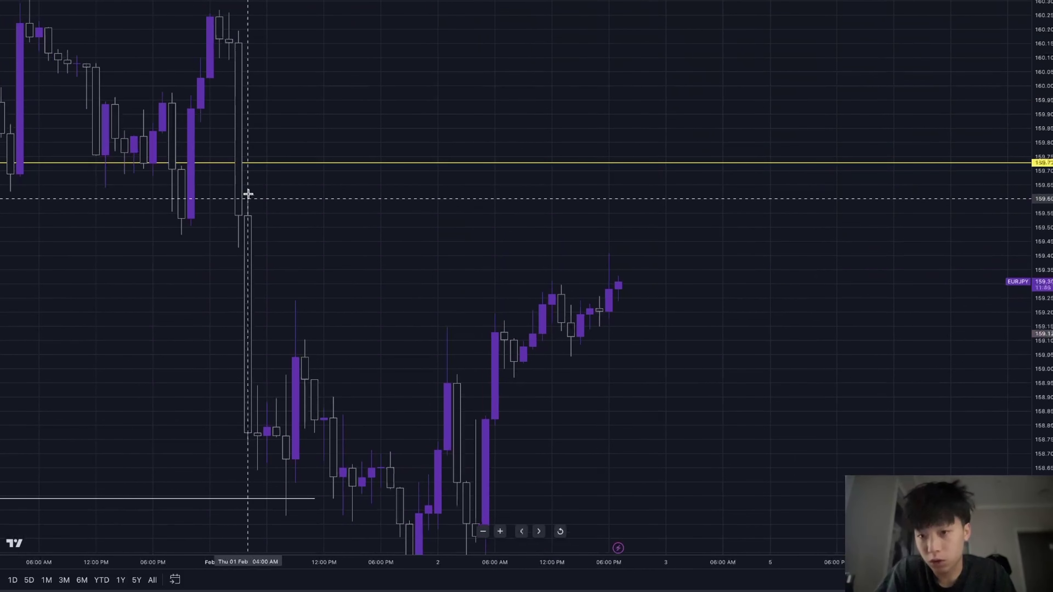
# Draw green horizontal trend lines at about 159.60 and 160.09, starting from the 1 February 05:00 and 02:00 candles.
pyautogui.moveTo(248, 199); pyautogui.dragTo(751, 199)
pyautogui.click(812, 1)
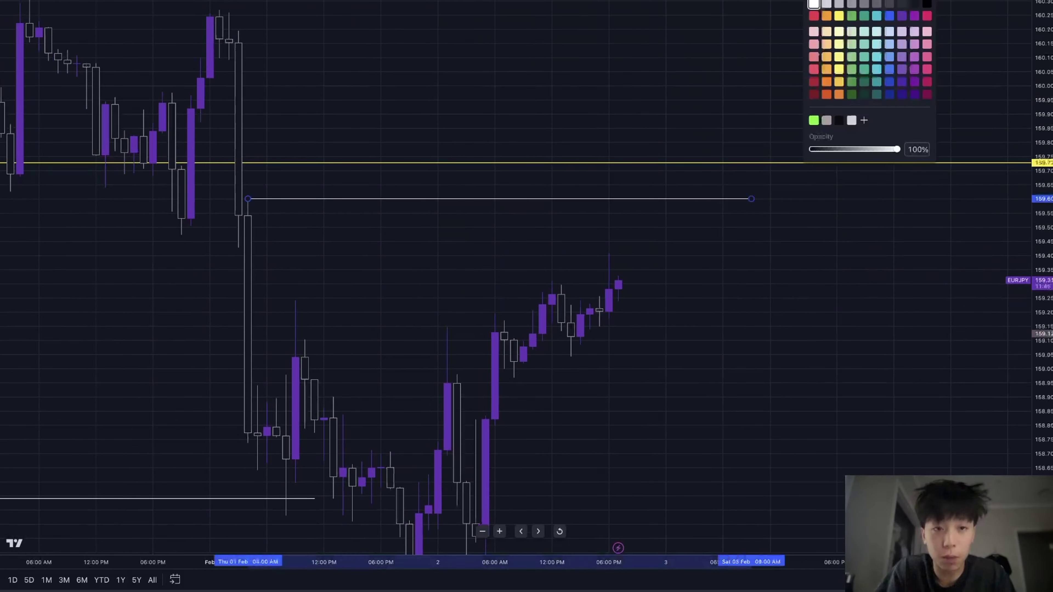
pyautogui.click(853, 17)
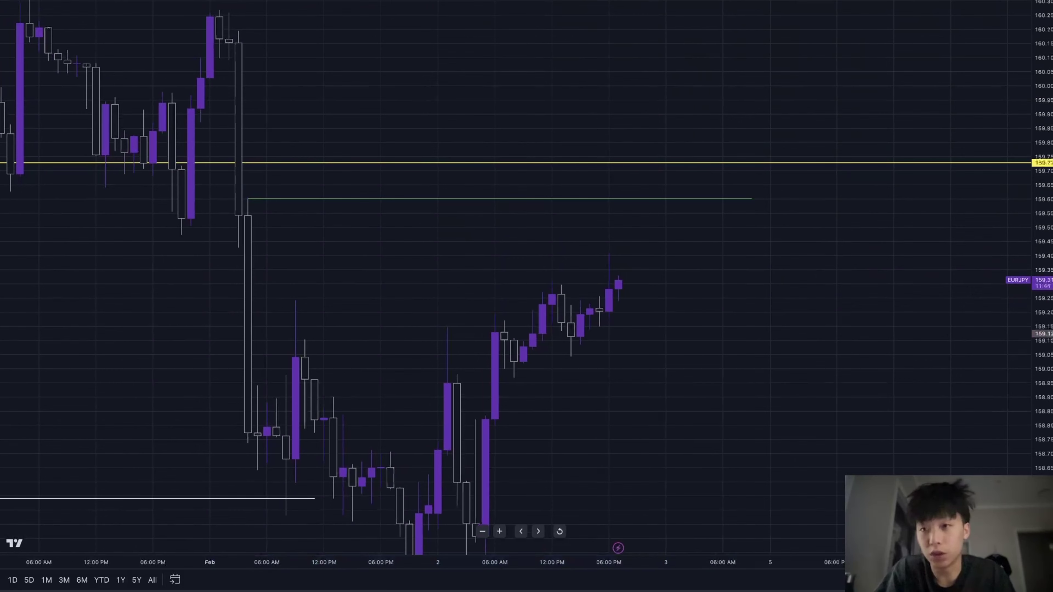
pyautogui.moveTo(227, 67); pyautogui.dragTo(771, 179)
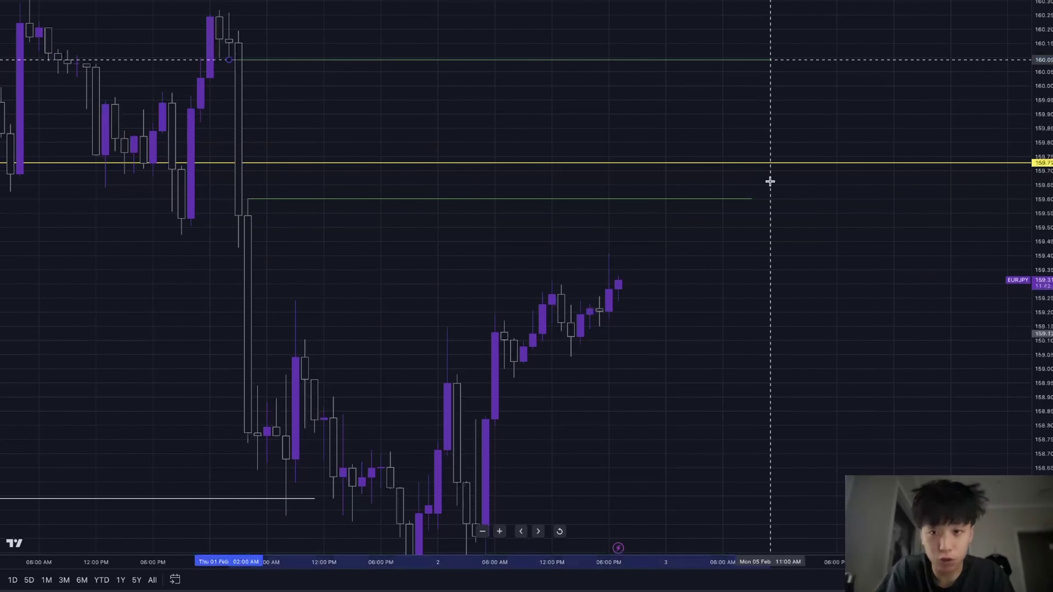
# Shorten the PDL line to end at 07:00 on 1 February and align its label to the right.
pyautogui.scroll(1, 739, 339)
pyautogui.moveTo(745, 386); pyautogui.dragTo(802, 281)
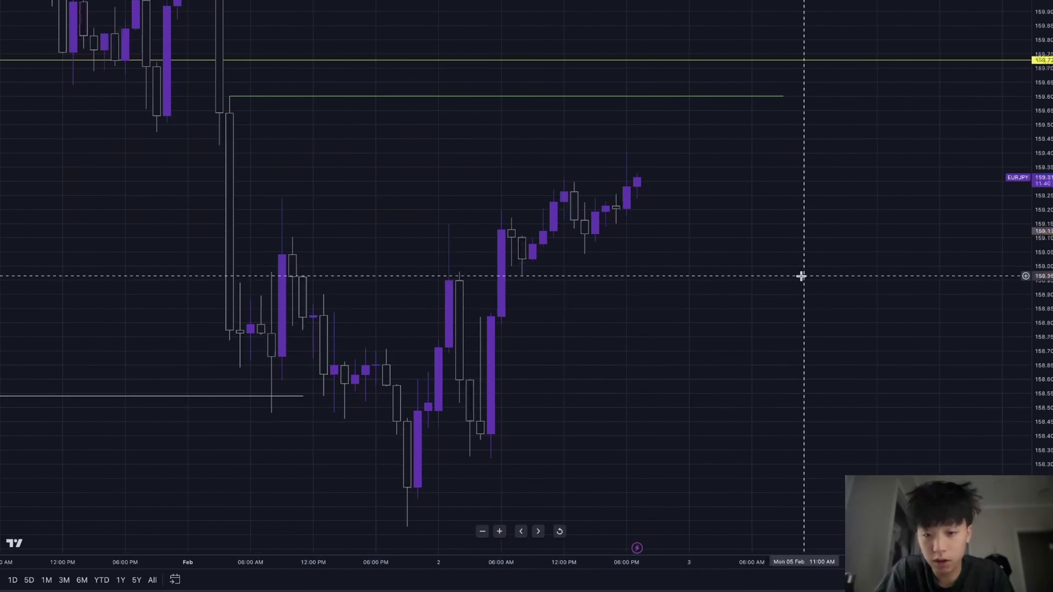
pyautogui.scroll(1, 804, 279)
pyautogui.moveTo(815, 392); pyautogui.dragTo(940, 325)
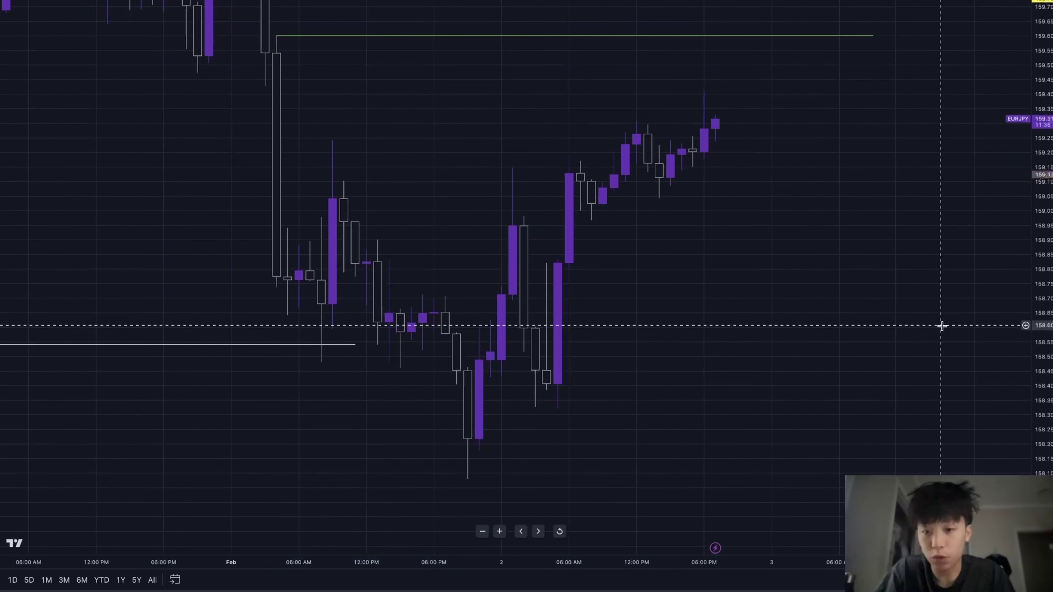
pyautogui.click(354, 345)
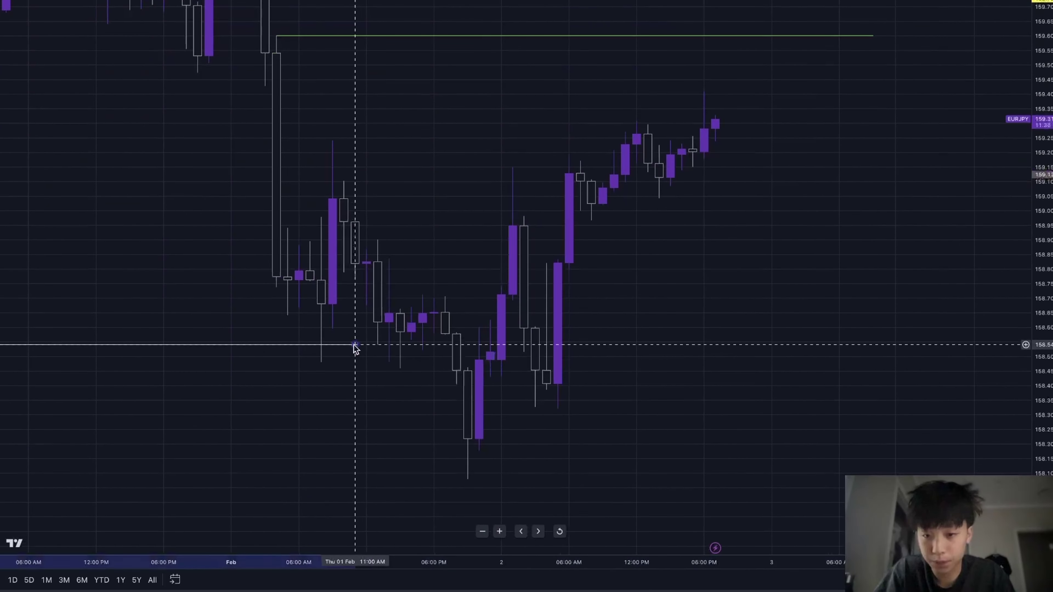
pyautogui.doubleClick(310, 346)
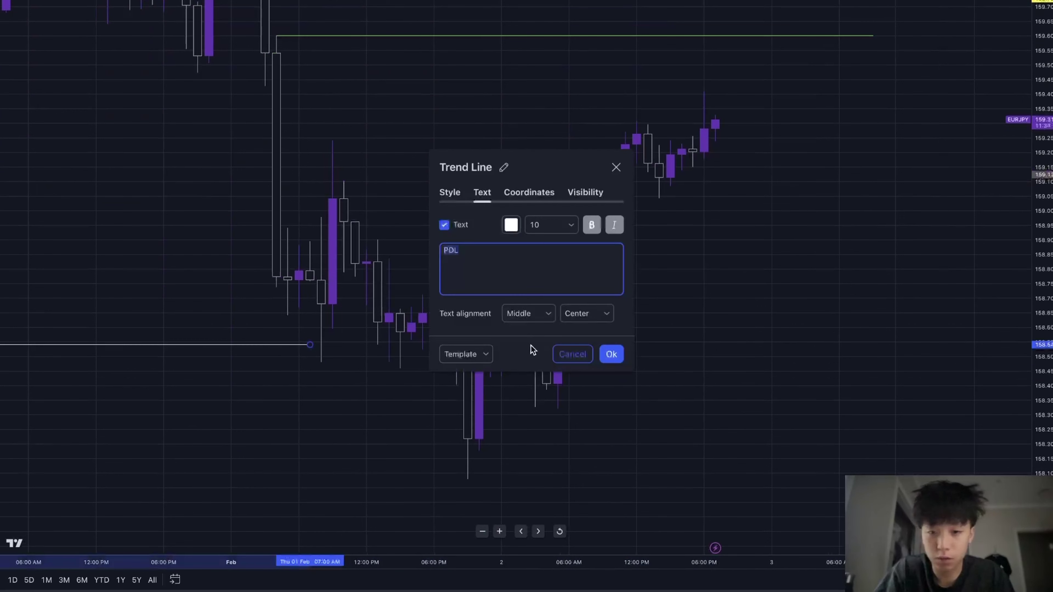
pyautogui.click(572, 313)
pyautogui.click(593, 367)
pyautogui.press('Return')
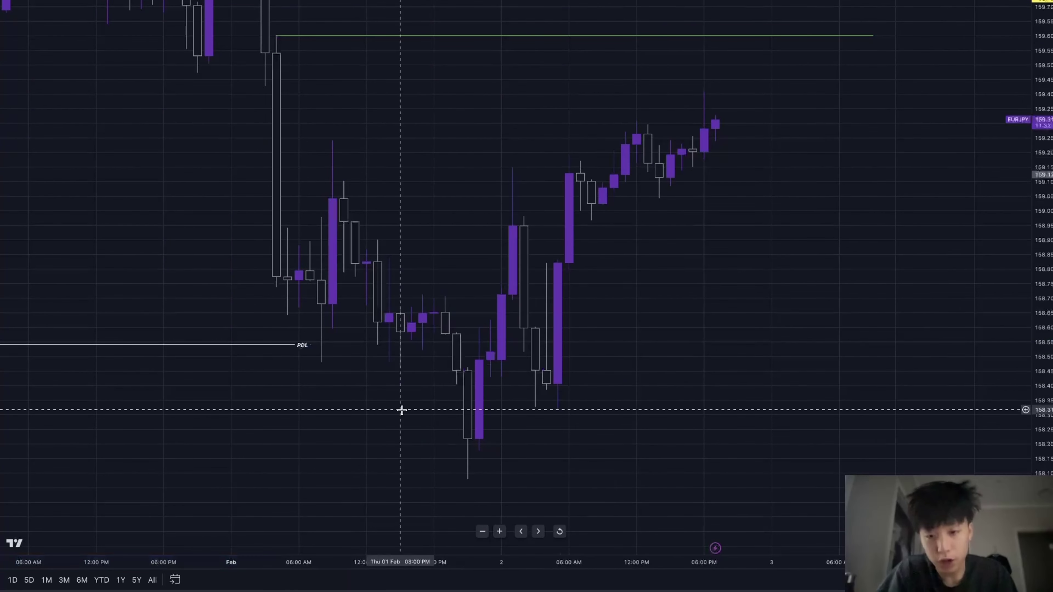
# Measure the distance from the 1 February 08:00 low to the 20:00 candle's low.
pyautogui.moveTo(322, 367); pyautogui.dragTo(461, 372)
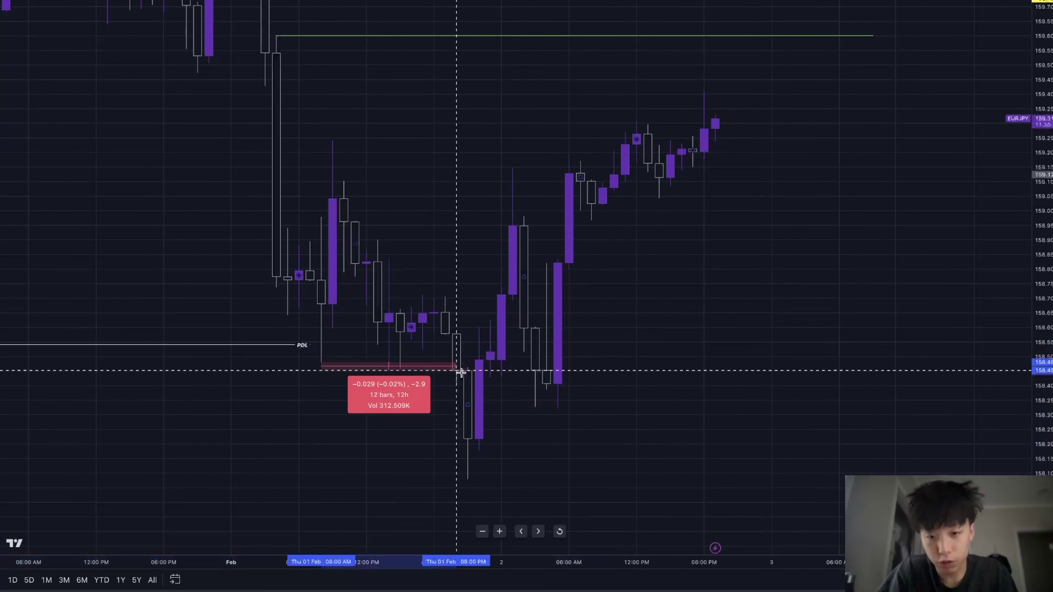
pyautogui.doubleClick(468, 370)
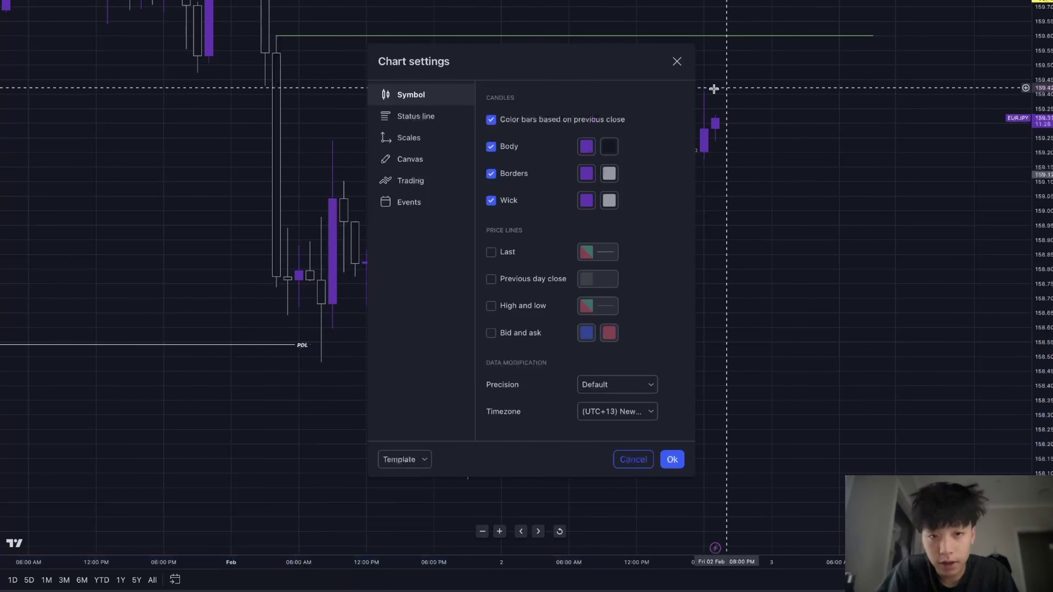
pyautogui.click(678, 61)
# Draw a rectangle from about 158.83 to 159.00, spanning 05:00 to 14:00 on 2 February, over the gap in the rally.
pyautogui.scroll(1, 601, 198)
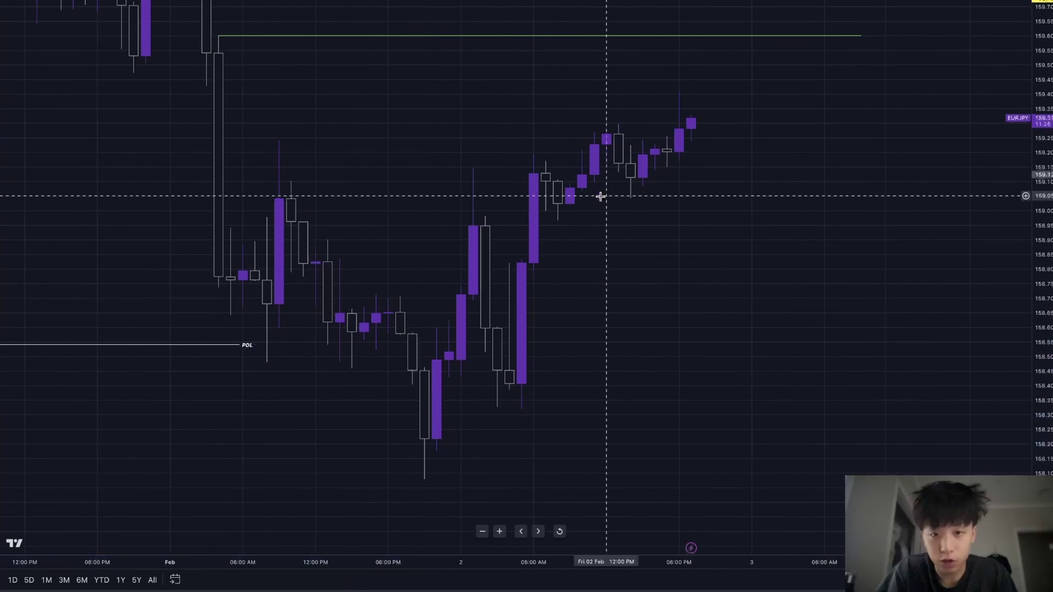
pyautogui.moveTo(389, 132); pyautogui.dragTo(259, 176)
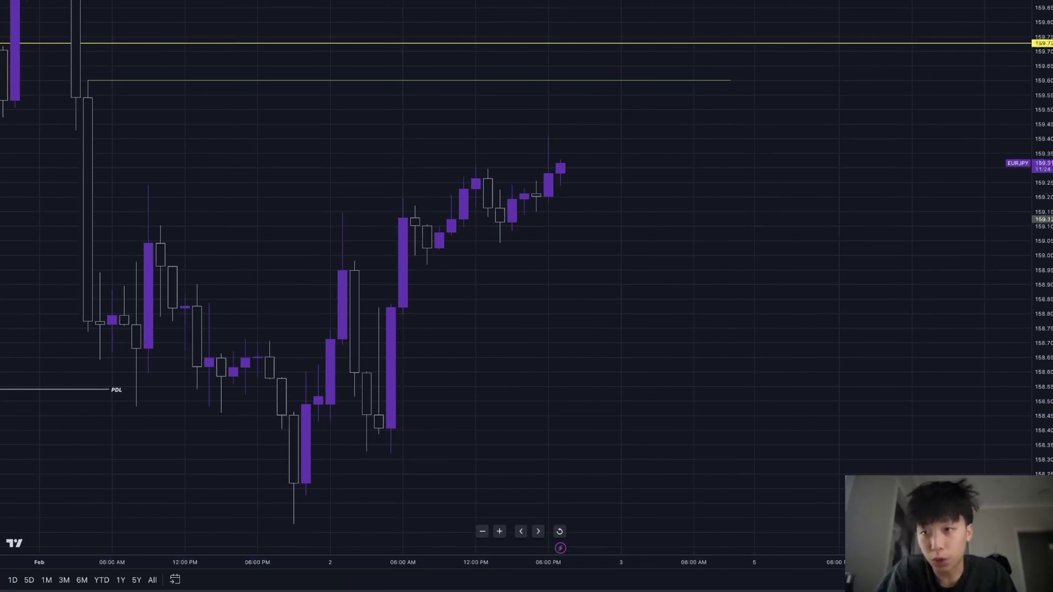
pyautogui.click(385, 278)
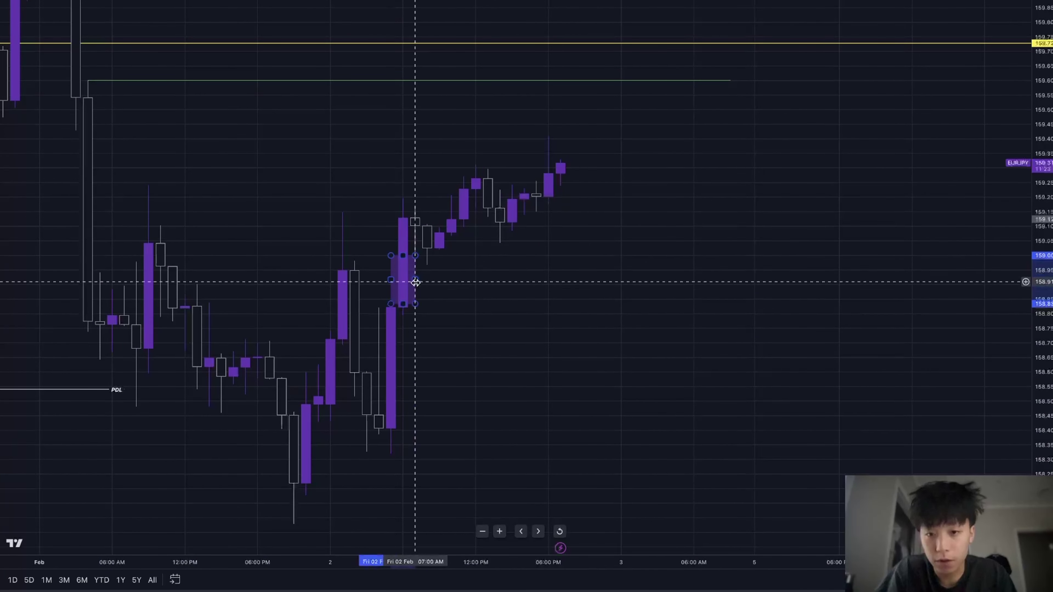
pyautogui.click(500, 265)
# Set the rectangle's fill opacity to 20% and reduce its border opacity to about 41%.
pyautogui.click(833, 0)
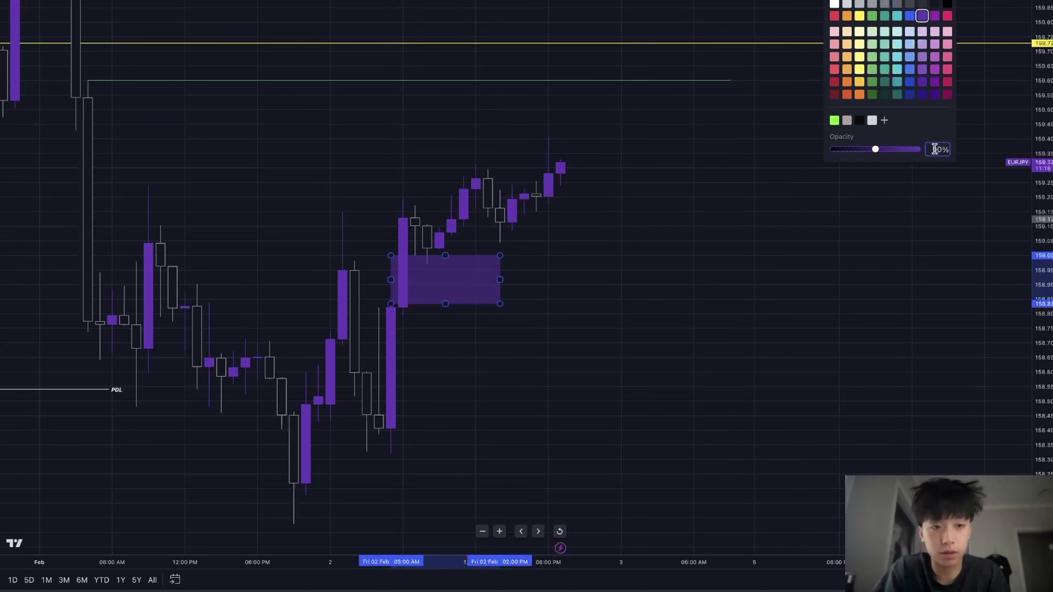
pyautogui.press('BackSpace')
pyautogui.write('2')
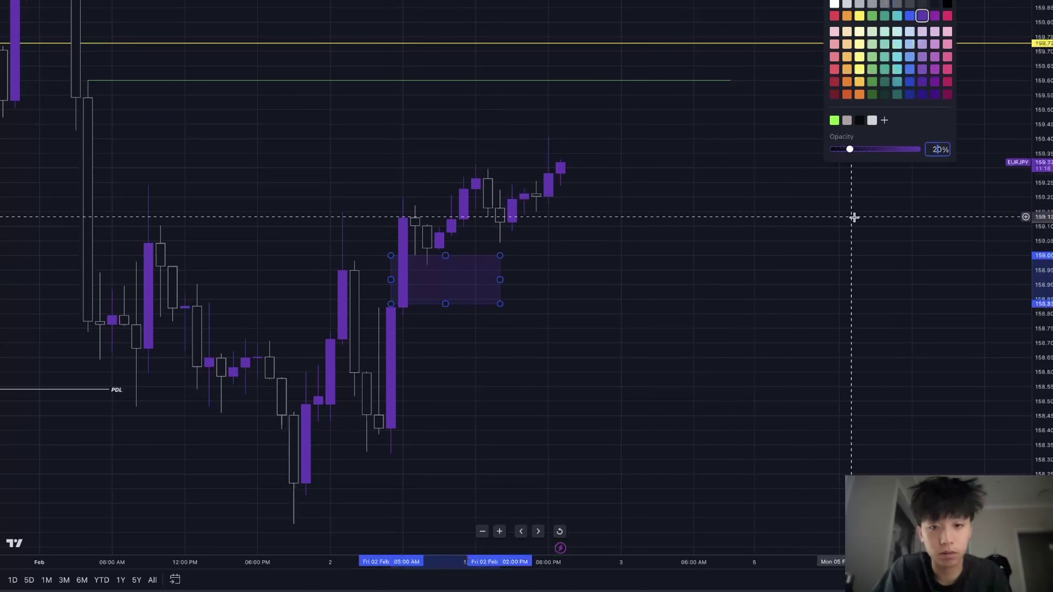
pyautogui.click(813, 1)
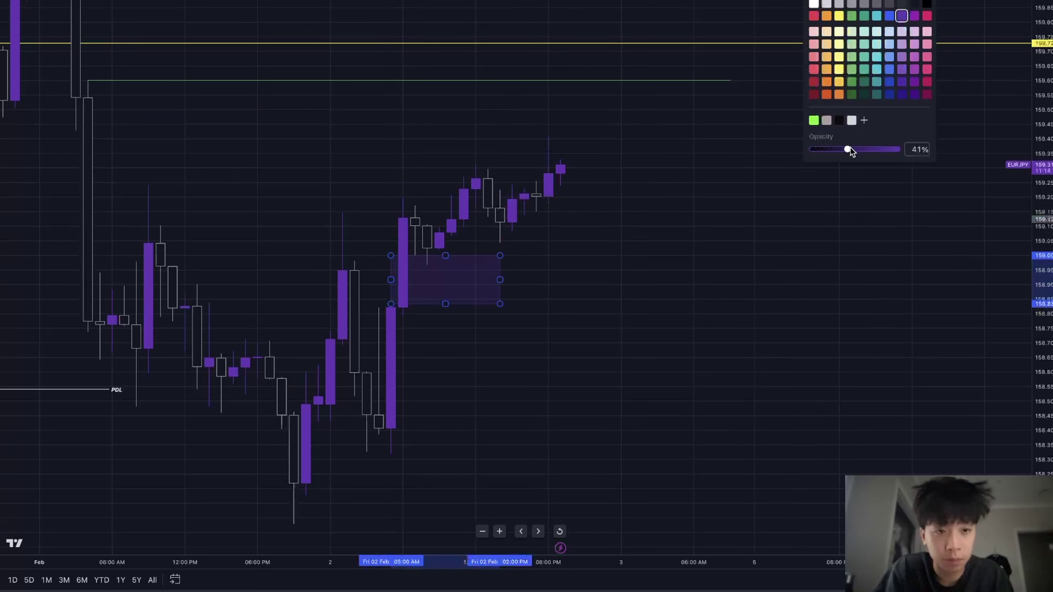
pyautogui.click(828, 223)
# Label the purple rectangle "1h FVG".
pyautogui.moveTo(828, 224); pyautogui.dragTo(894, 240)
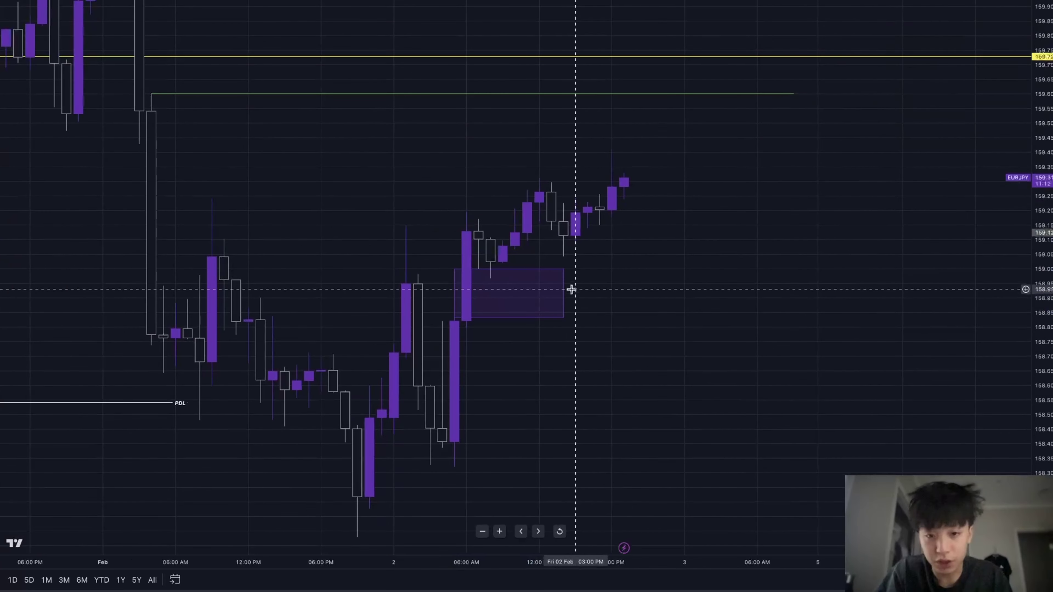
pyautogui.doubleClick(563, 291)
pyautogui.click(611, 353)
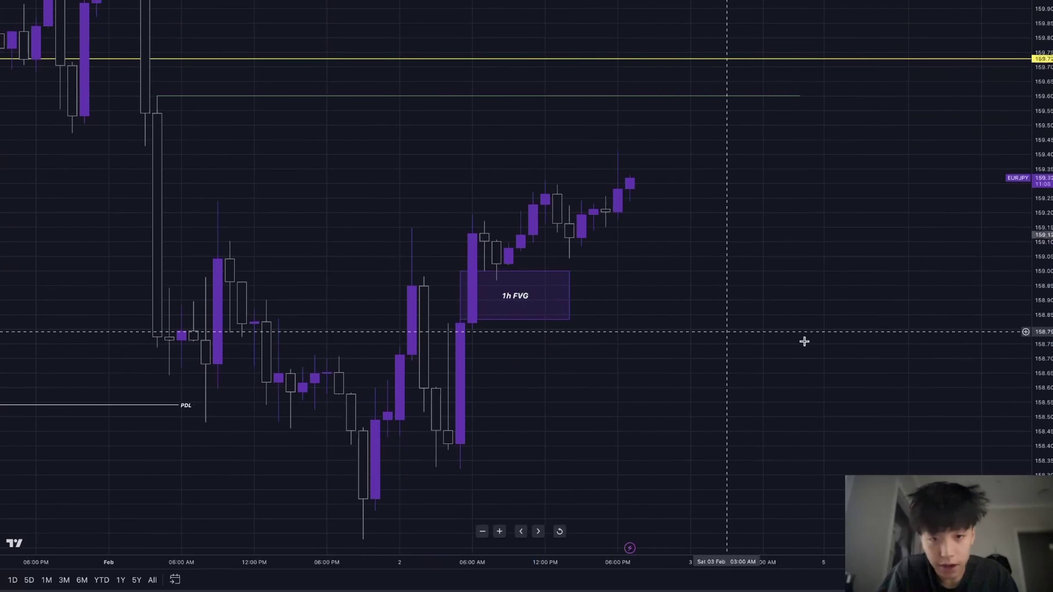
# Draw a red horizontal trend line at about 159.26 from 17:00 to 22:00 on 2 February.
pyautogui.moveTo(1043, 412); pyautogui.dragTo(1043, 259)
pyautogui.moveTo(870, 259); pyautogui.dragTo(762, 310)
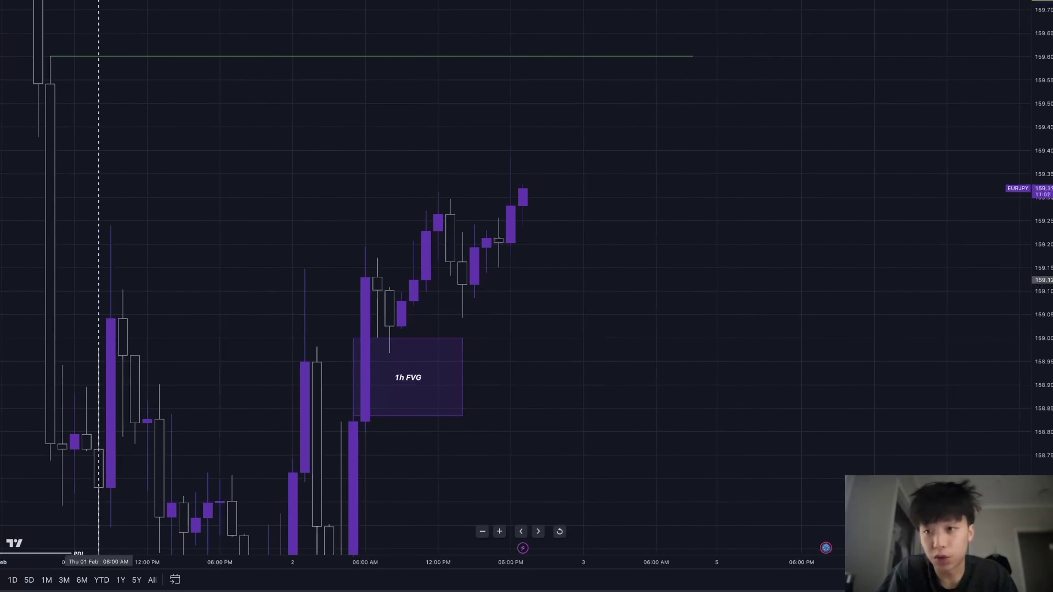
pyautogui.moveTo(499, 218); pyautogui.dragTo(560, 218)
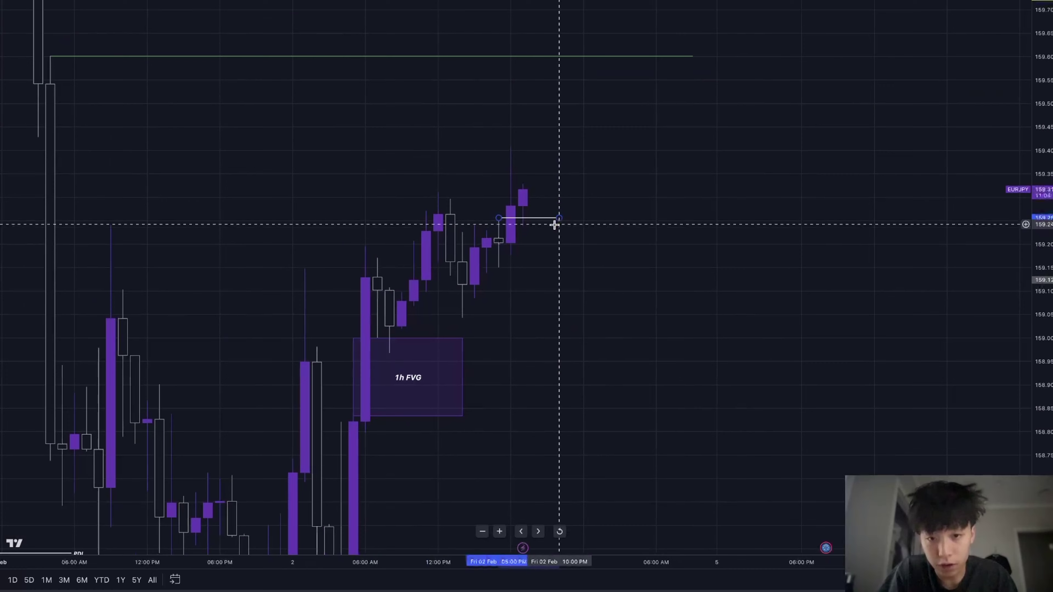
pyautogui.click(814, 1)
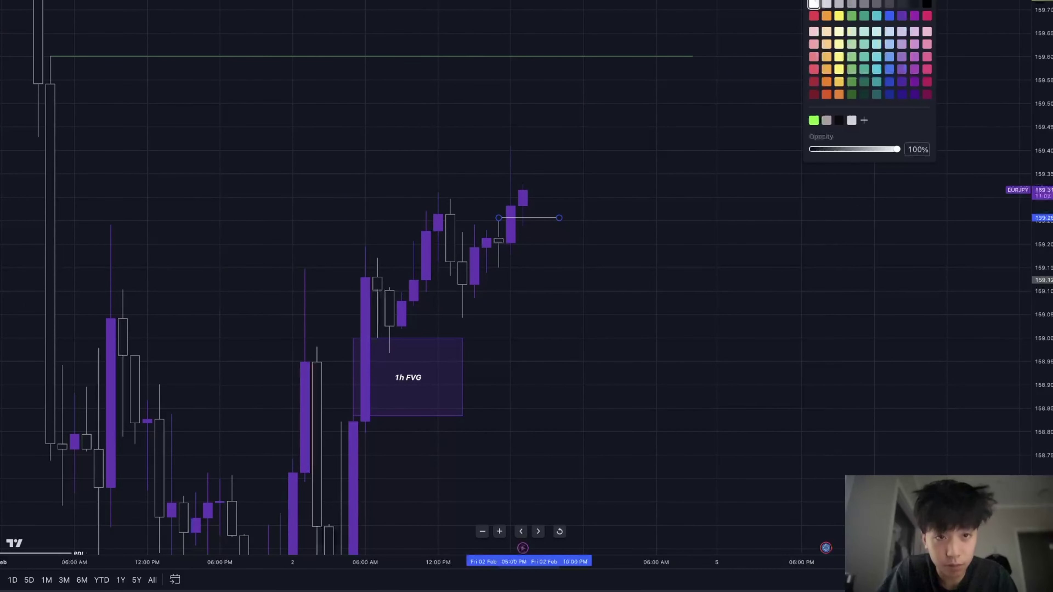
pyautogui.click(814, 16)
# Switch the chart to the 15-minute timeframe and frame the latest candles around the red line.
pyautogui.hscroll(-5, 743, 181)
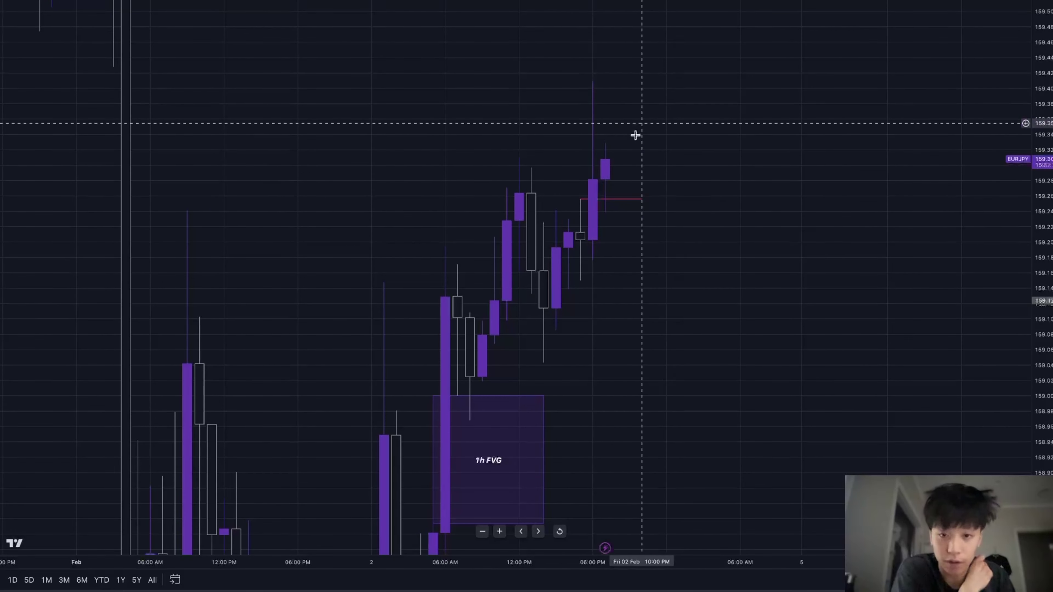
pyautogui.hscroll(-3, 709, 277)
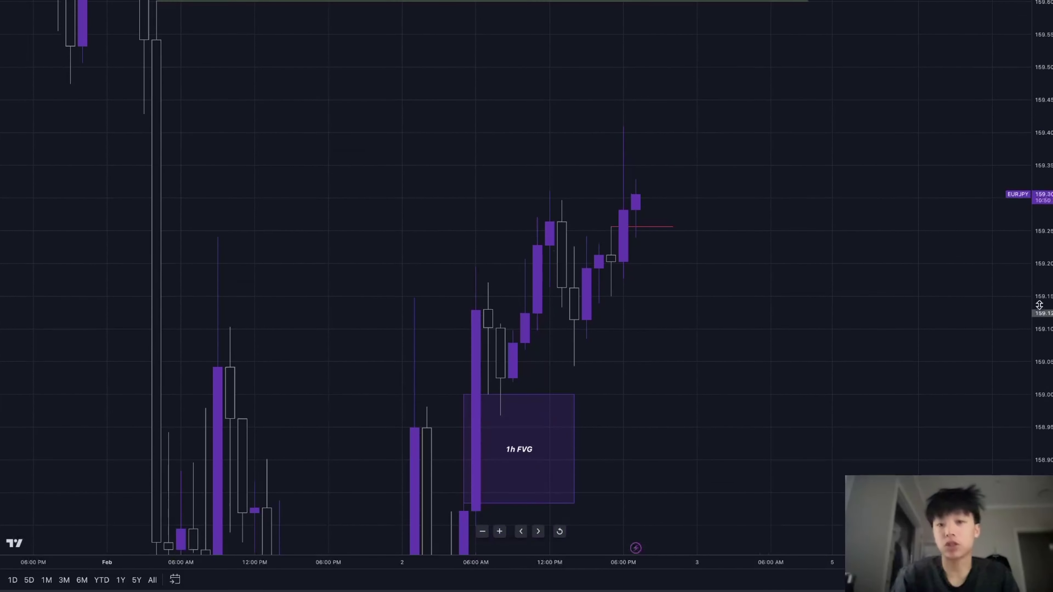
pyautogui.write('1')
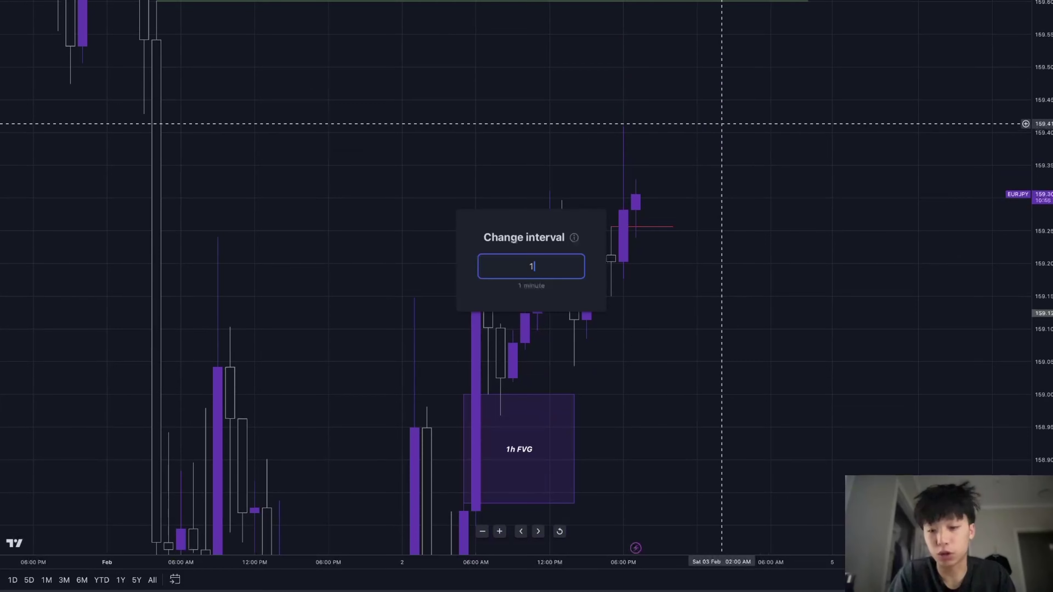
pyautogui.press('Return')
pyautogui.moveTo(681, 334); pyautogui.dragTo(683, 387)
pyautogui.scroll(1, 682, 387)
# Stretch the red line to run from 13:45 to 18:00 on 2 February and label it "1hb".
pyautogui.click(678, 273)
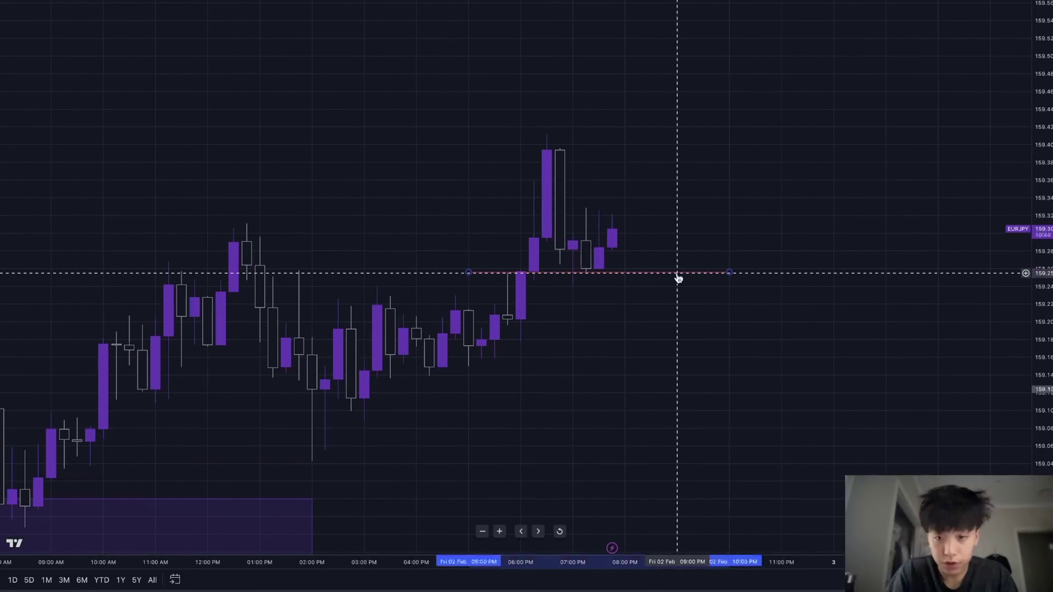
pyautogui.moveTo(472, 274); pyautogui.dragTo(335, 272)
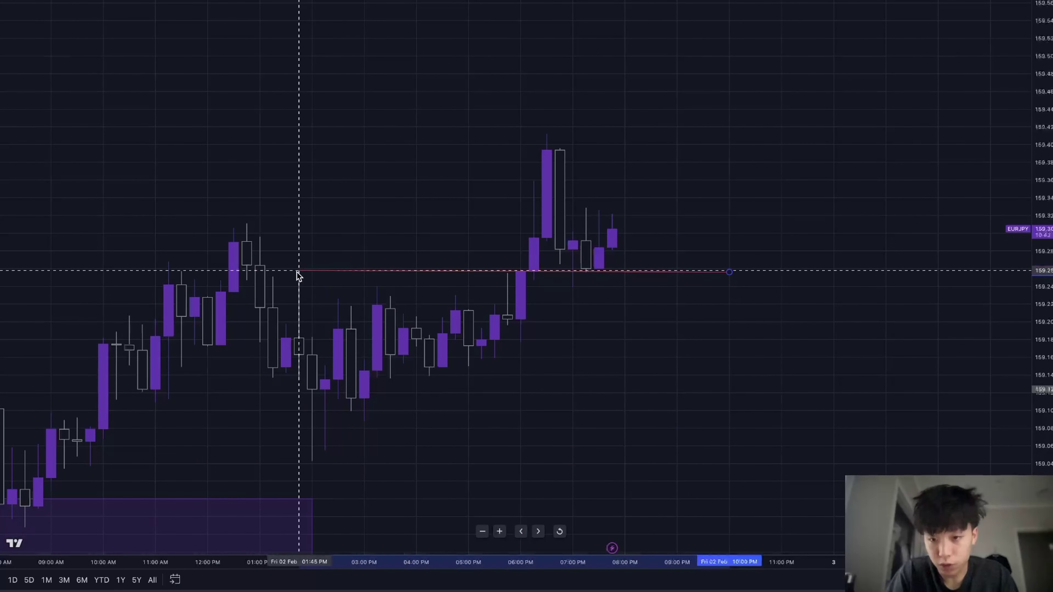
pyautogui.moveTo(729, 274); pyautogui.dragTo(520, 285)
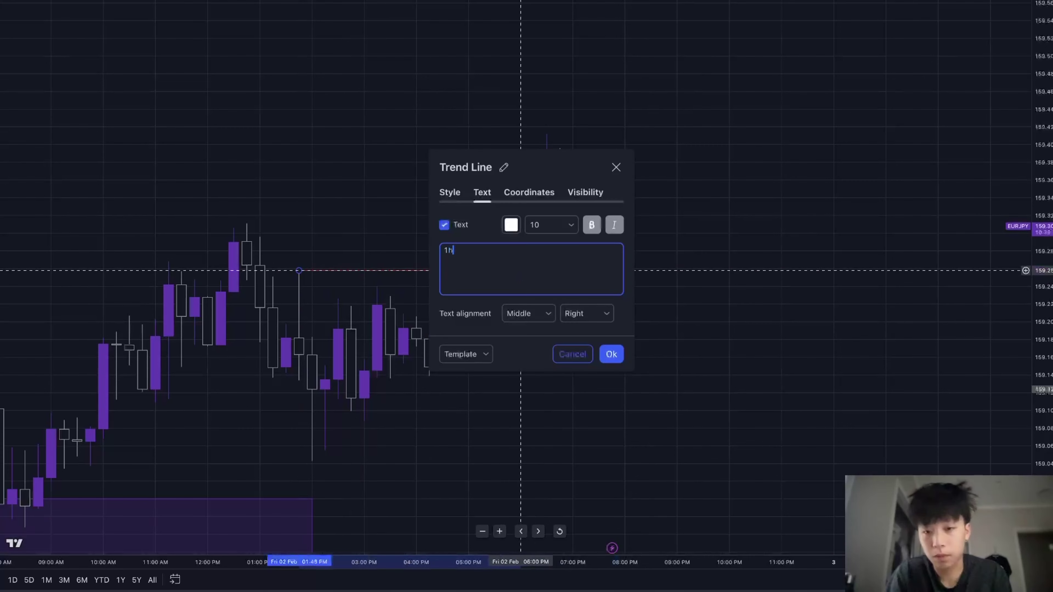
pyautogui.click(609, 353)
# Center the "1hb" label horizontally on the red line.
pyautogui.scroll(2, 757, 359)
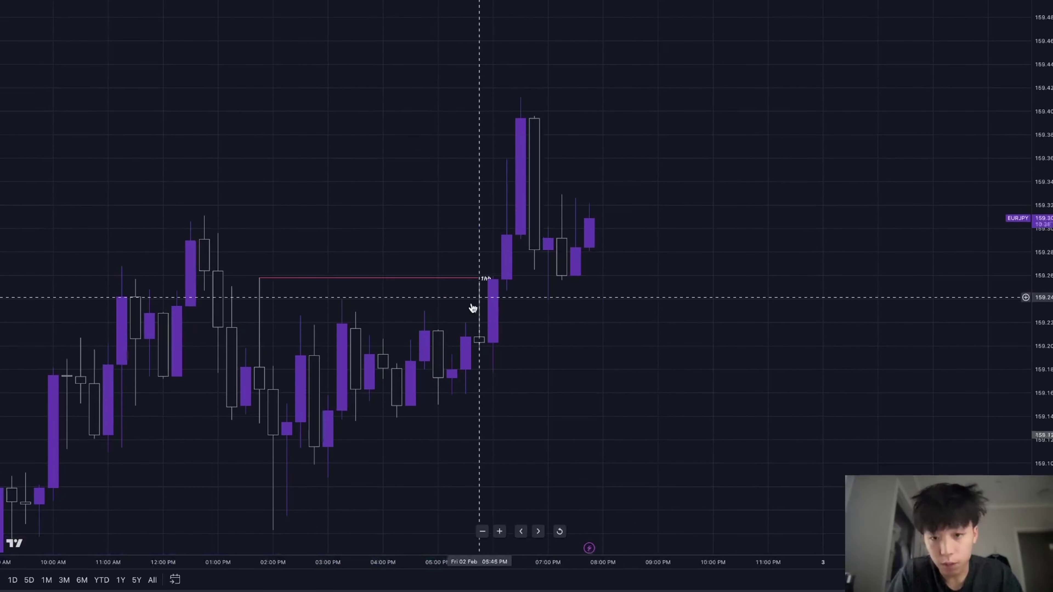
pyautogui.doubleClick(456, 283)
pyautogui.click(587, 314)
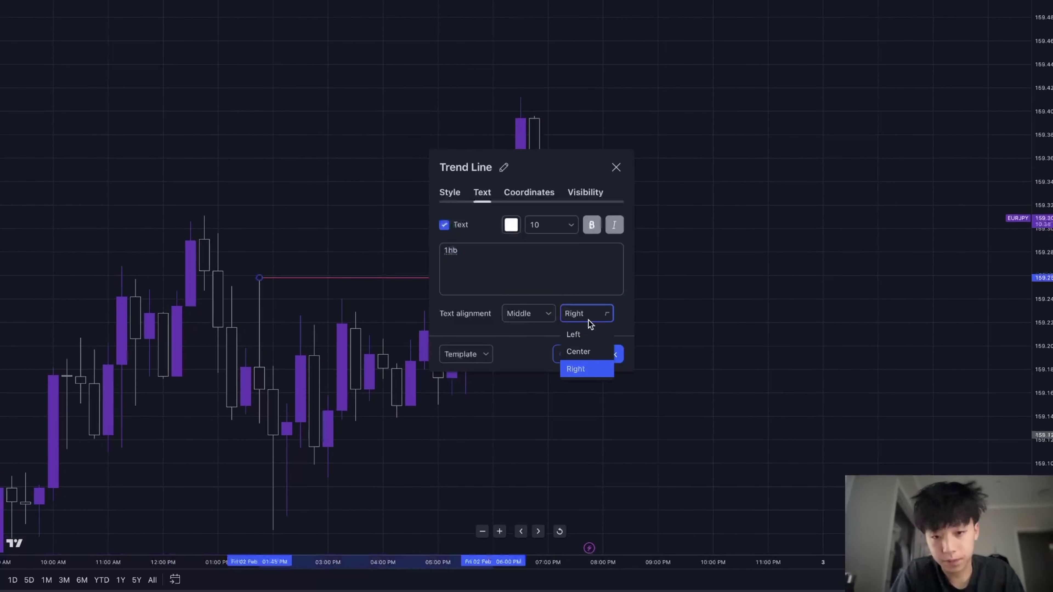
pyautogui.click(594, 351)
pyautogui.click(609, 353)
# Draw a purple rectangle over the 17:45 candle's range, about 159.20 to 159.25, extending to 21:15.
pyautogui.moveTo(693, 356); pyautogui.dragTo(646, 320)
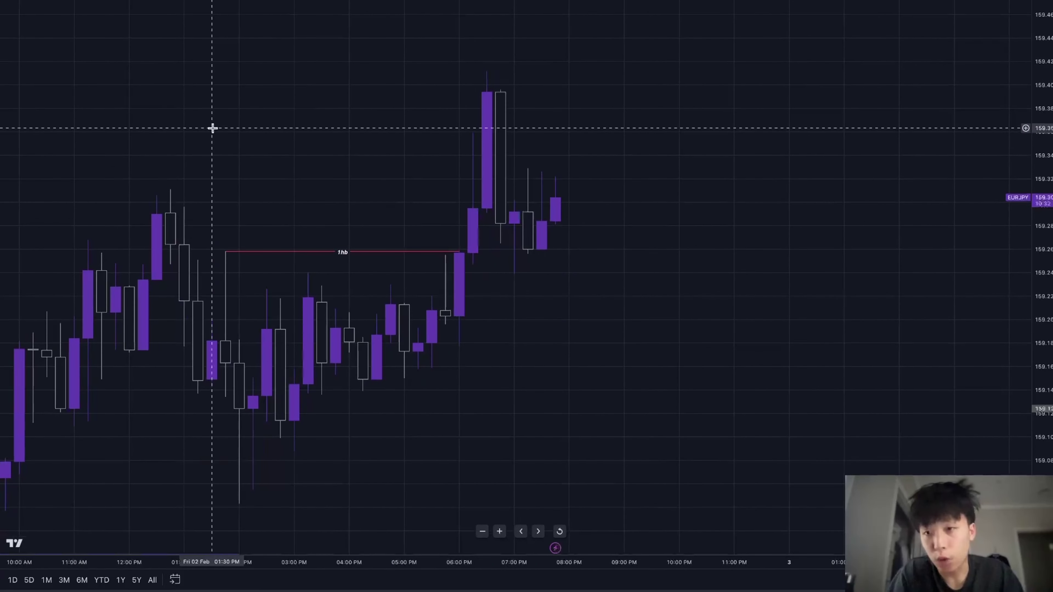
pyautogui.click(444, 331)
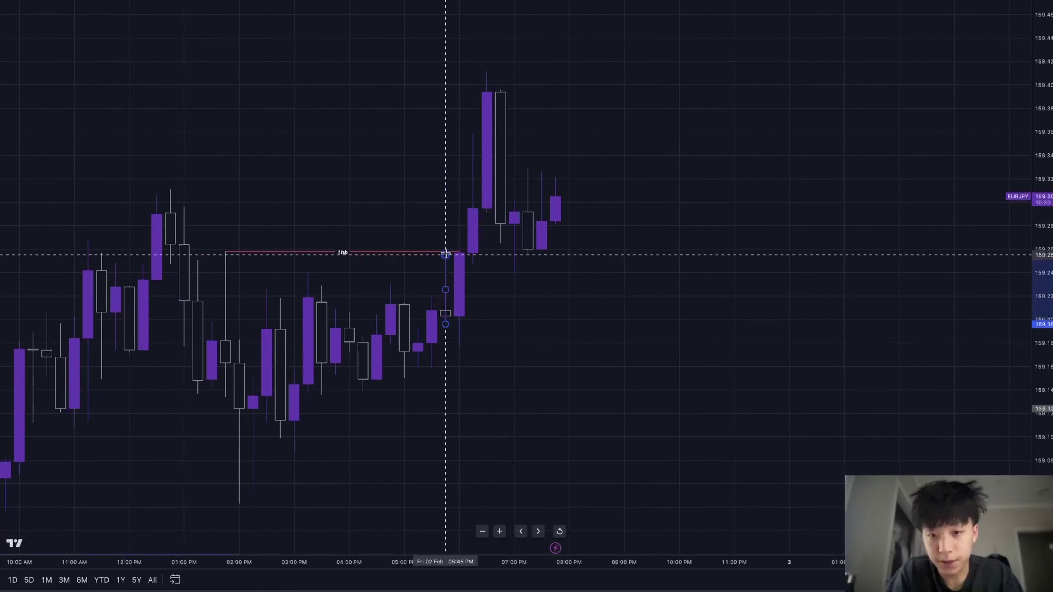
pyautogui.moveTo(447, 290); pyautogui.dragTo(639, 289)
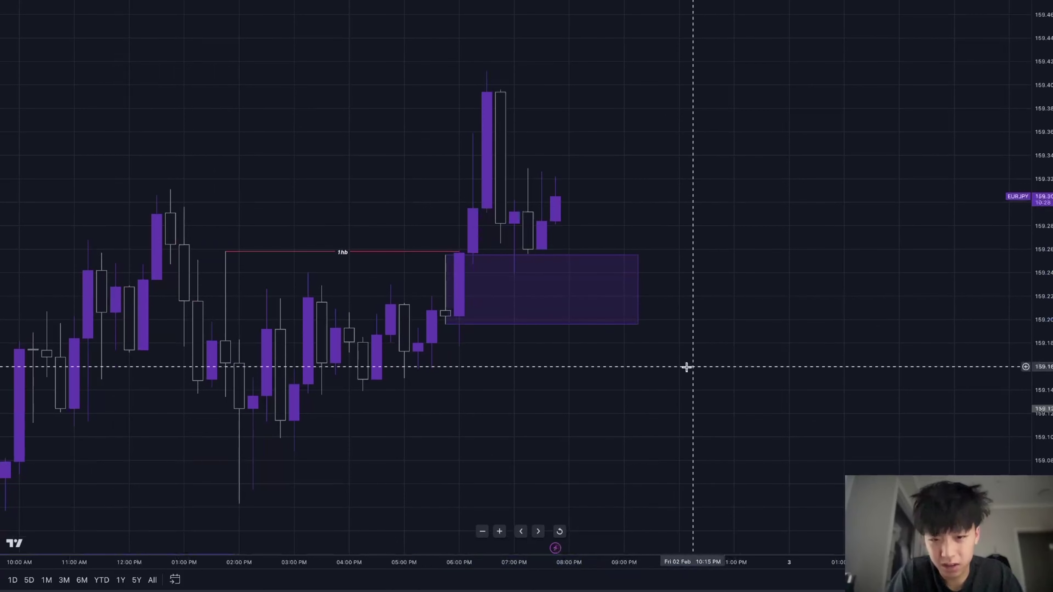
# Label the new purple rectangle "15 demand".
pyautogui.doubleClick(635, 279)
pyautogui.write('15 deman')
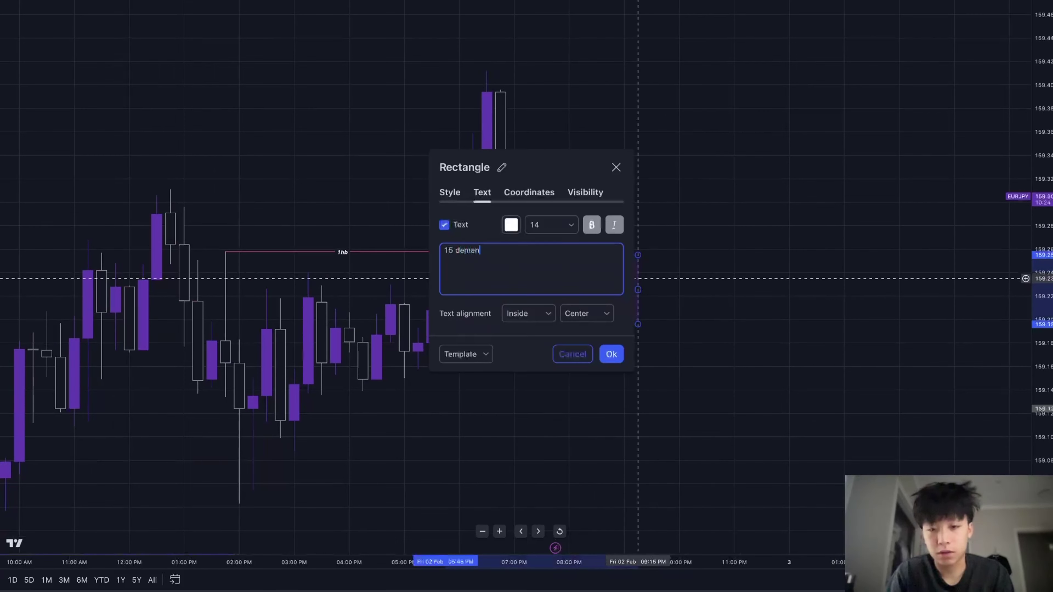
pyautogui.write('d')
pyautogui.click(771, 296)
# Draw a rectangle from 18:00 to 21:45 between about 159.26 and 159.29 and label it "15 FVG".
pyautogui.scroll(1, 760, 301)
pyautogui.moveTo(1043, 419); pyautogui.dragTo(1042, 345)
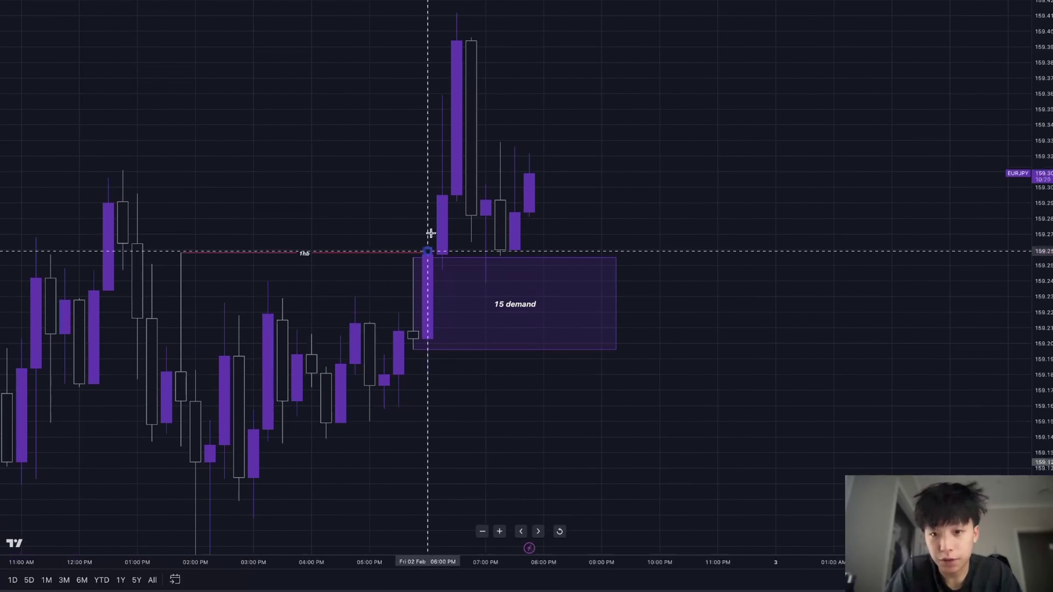
pyautogui.moveTo(431, 234); pyautogui.dragTo(645, 226)
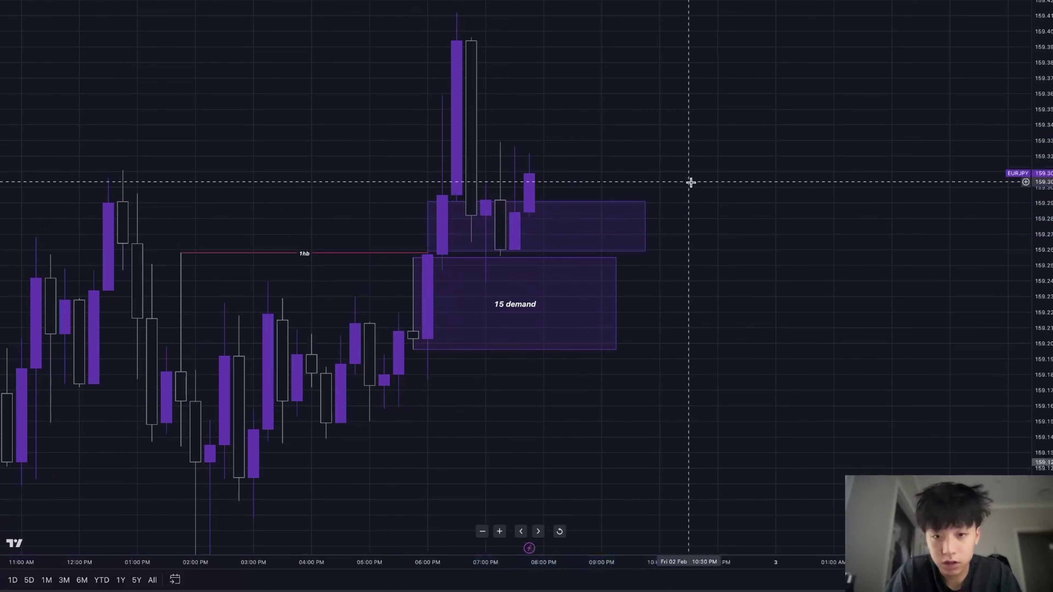
pyautogui.doubleClick(646, 227)
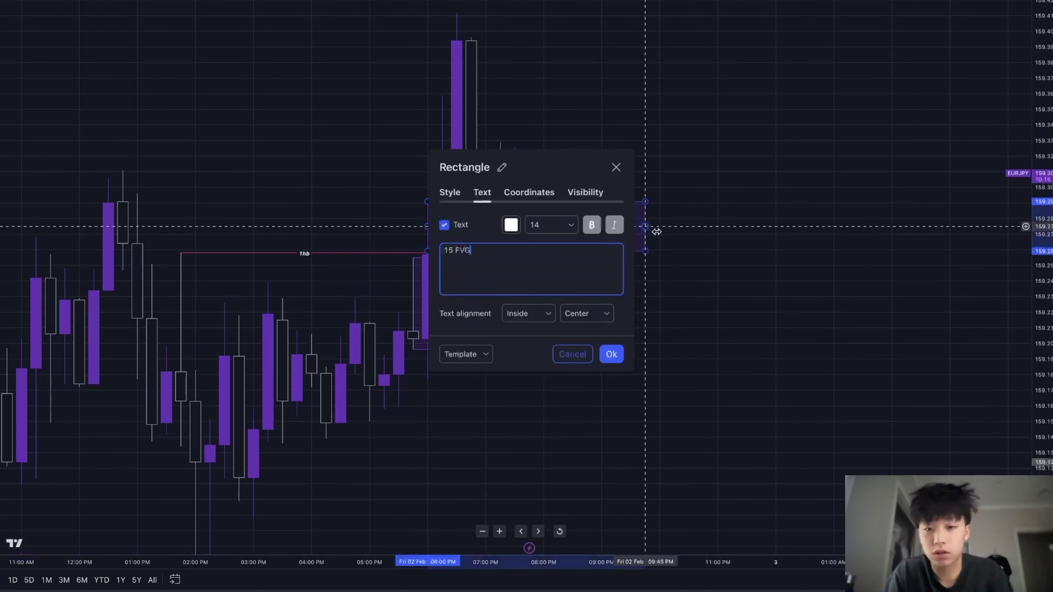
# Switch to the 5-minute timeframe and draw a red horizontal line at about 159.33 from 19:35 to 20:15.
pyautogui.moveTo(883, 311); pyautogui.dragTo(888, 372)
pyautogui.write('5')
pyautogui.press('Return')
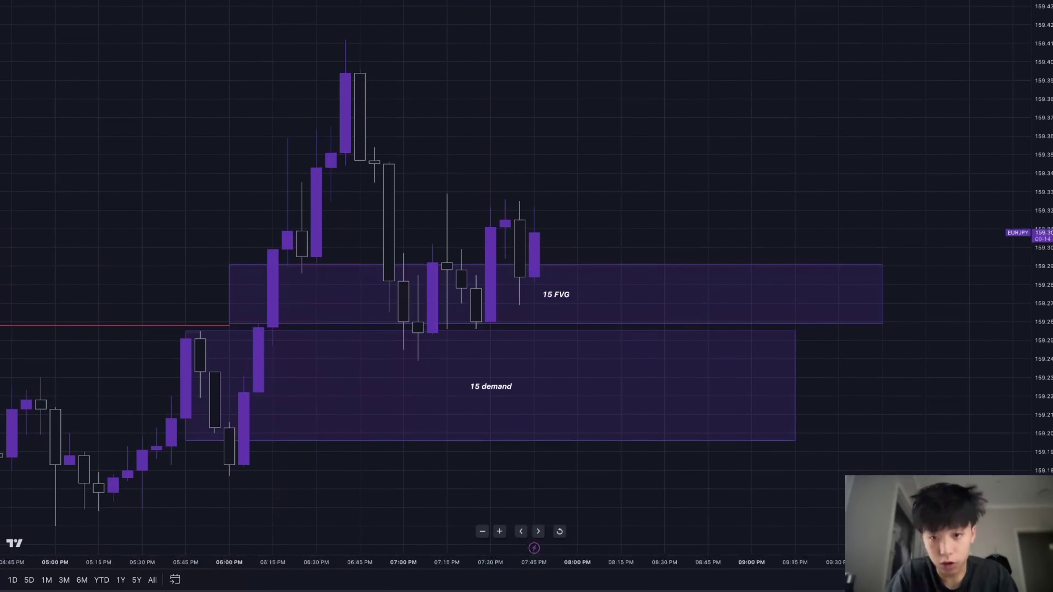
pyautogui.hscroll(1, 946, 375)
pyautogui.scroll(1, 945, 375)
pyautogui.moveTo(1043, 349); pyautogui.dragTo(1043, 319)
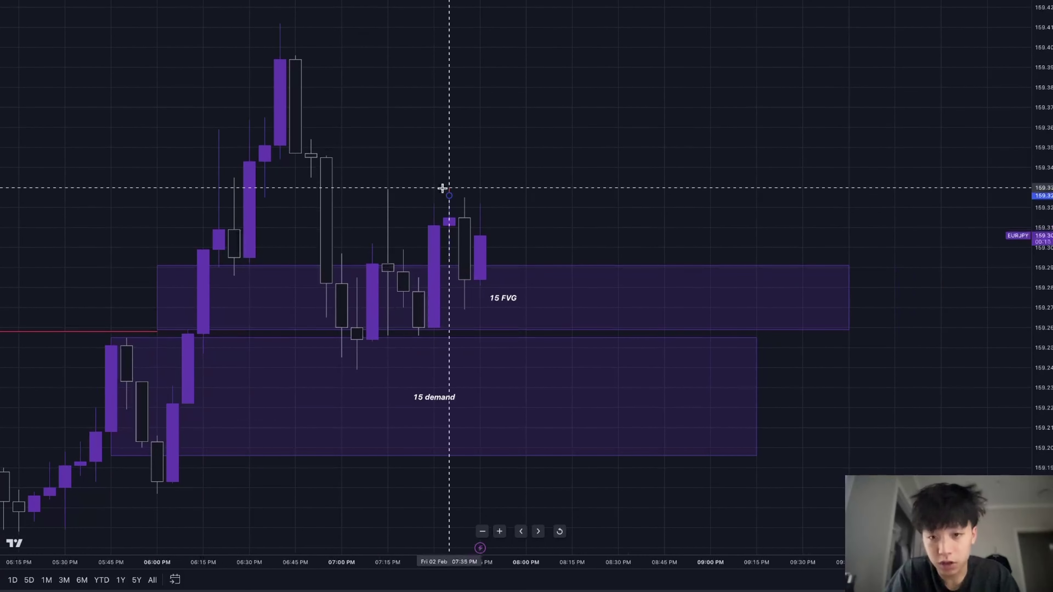
# Measure the bearish gap below the 18:50 candle and check the low of the 18:25 candle.
pyautogui.keyDown('shift'); pyautogui.click(309, 178); pyautogui.keyUp('shift')
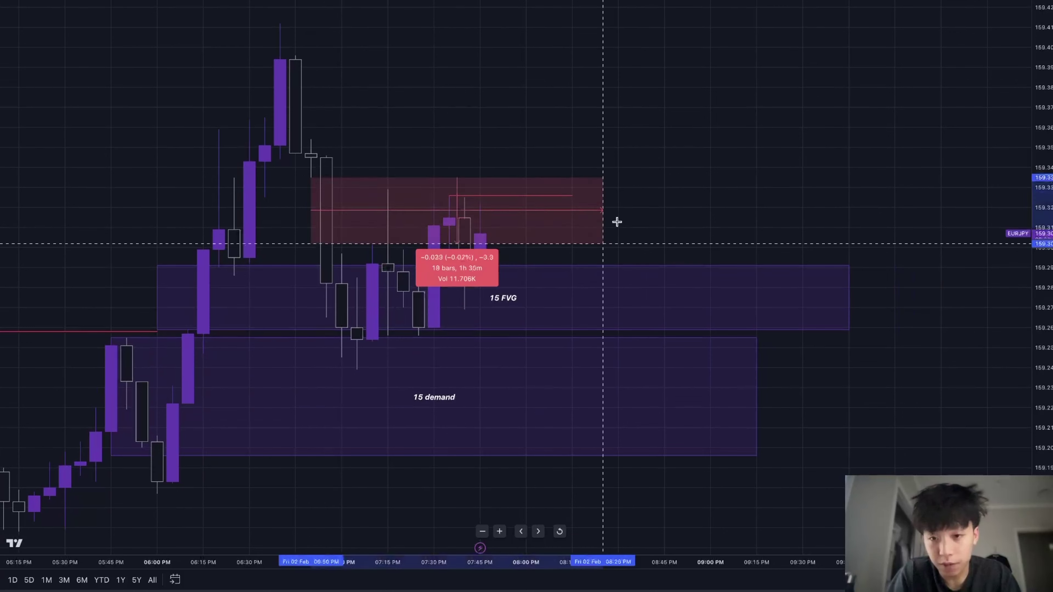
pyautogui.click(681, 141)
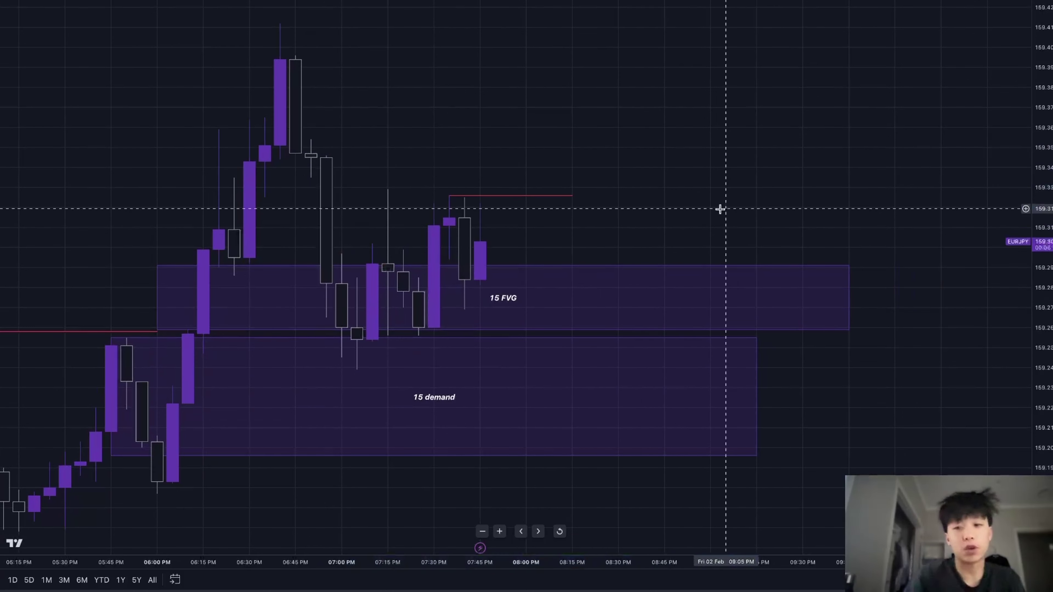
pyautogui.keyDown('shift'); pyautogui.click(234, 274); pyautogui.keyUp('shift')
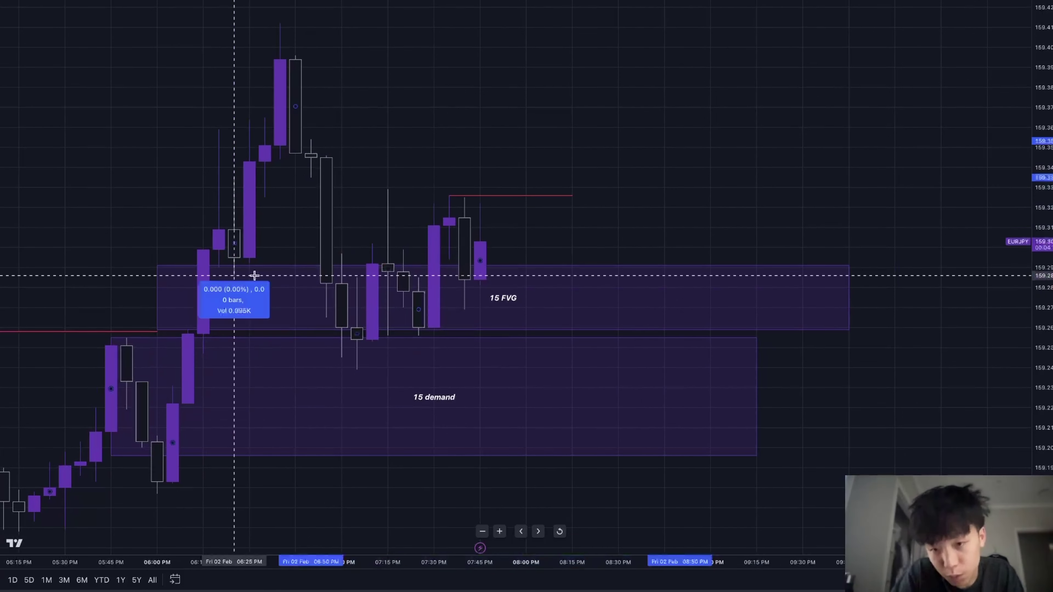
pyautogui.doubleClick(369, 287)
pyautogui.click(678, 62)
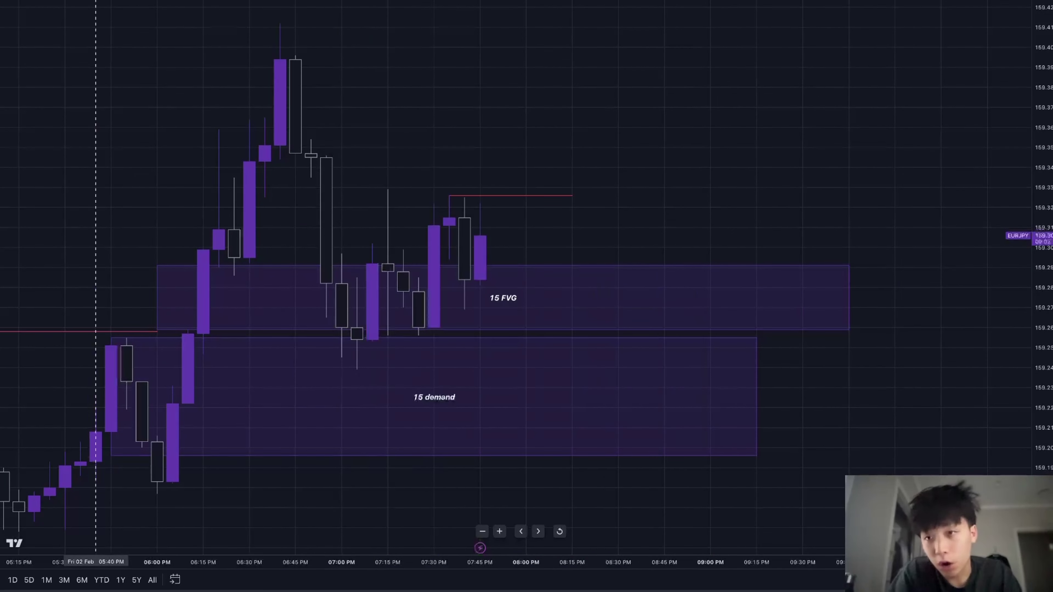
# Draw a rectangle over the bearish gap from 18:50 to 20:30 and set its fill to translucent red.
pyautogui.moveTo(307, 176)
pyautogui.mouseDown()
pyautogui.moveTo(340, 232)
pyautogui.moveTo(604, 215)
pyautogui.mouseUp()
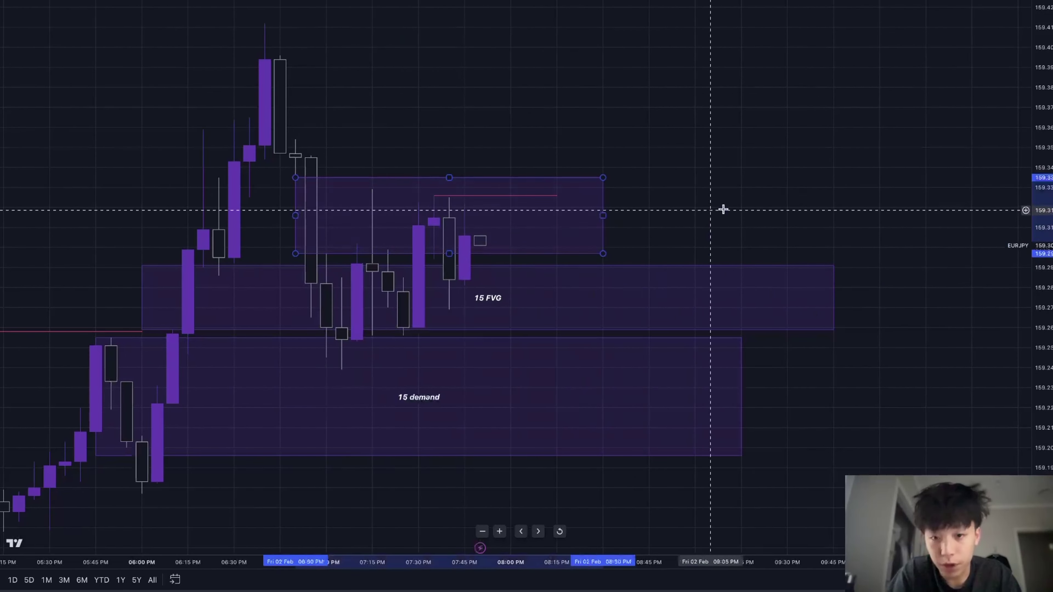
pyautogui.click(605, 219)
pyautogui.click(832, 0)
pyautogui.click(835, 16)
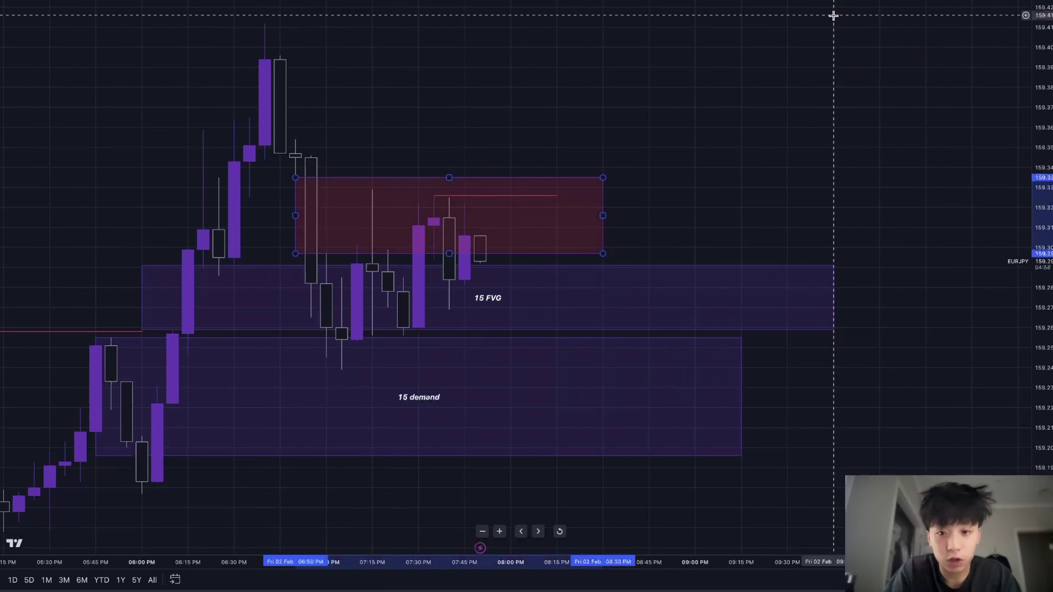
# Shorten the "15 FVG" rectangle to end at about 20:20 and the "15 demand" rectangle to end at 19:40.
pyautogui.moveTo(833, 126); pyautogui.dragTo(896, 95)
pyautogui.scroll(-1, 920, 14)
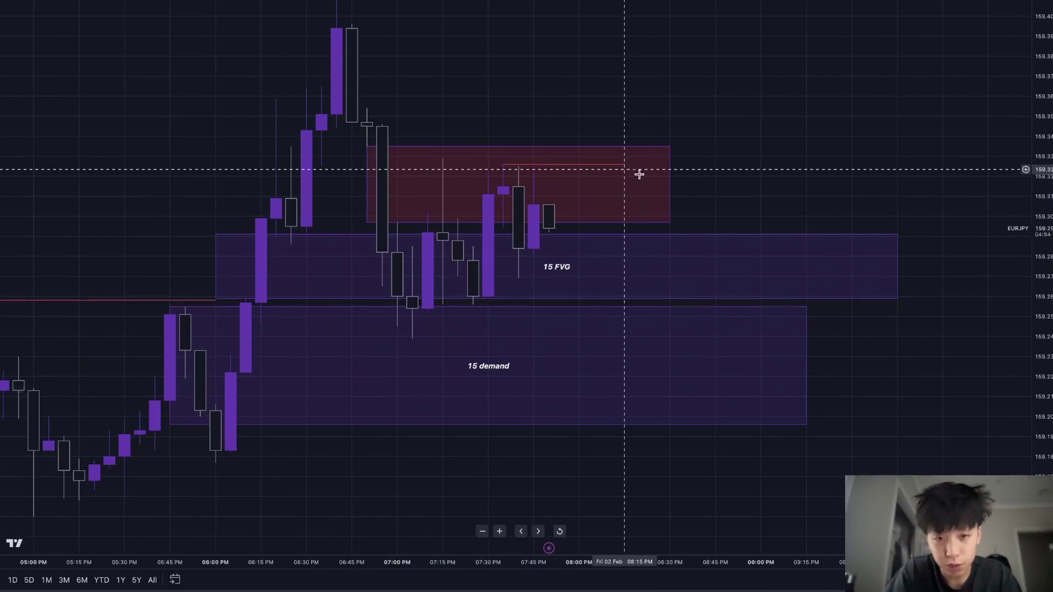
pyautogui.scroll(-3, 745, 259)
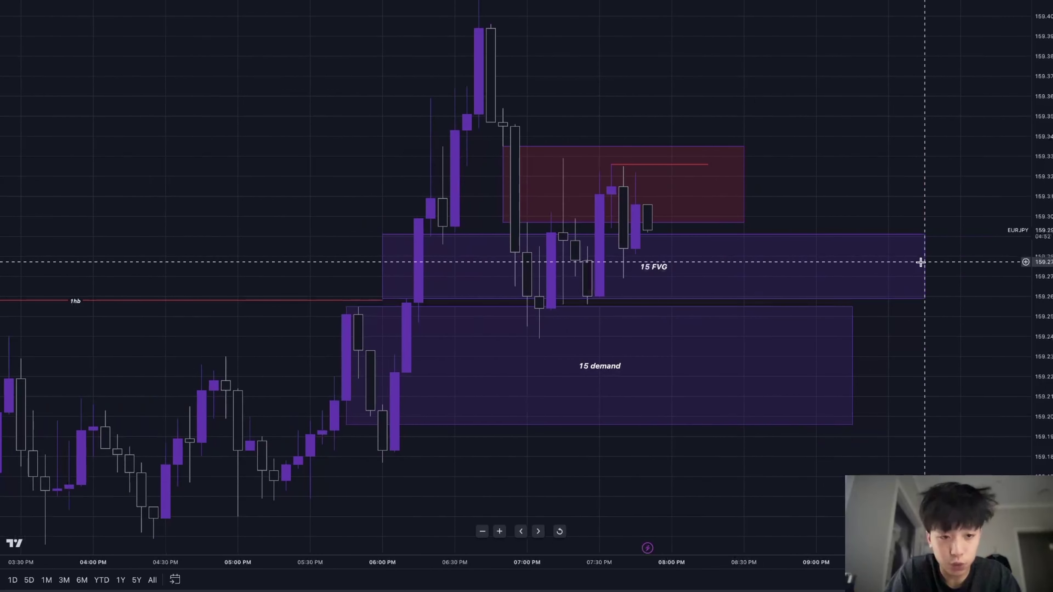
pyautogui.moveTo(927, 265); pyautogui.dragTo(717, 266)
pyautogui.scroll(-2, 874, 212)
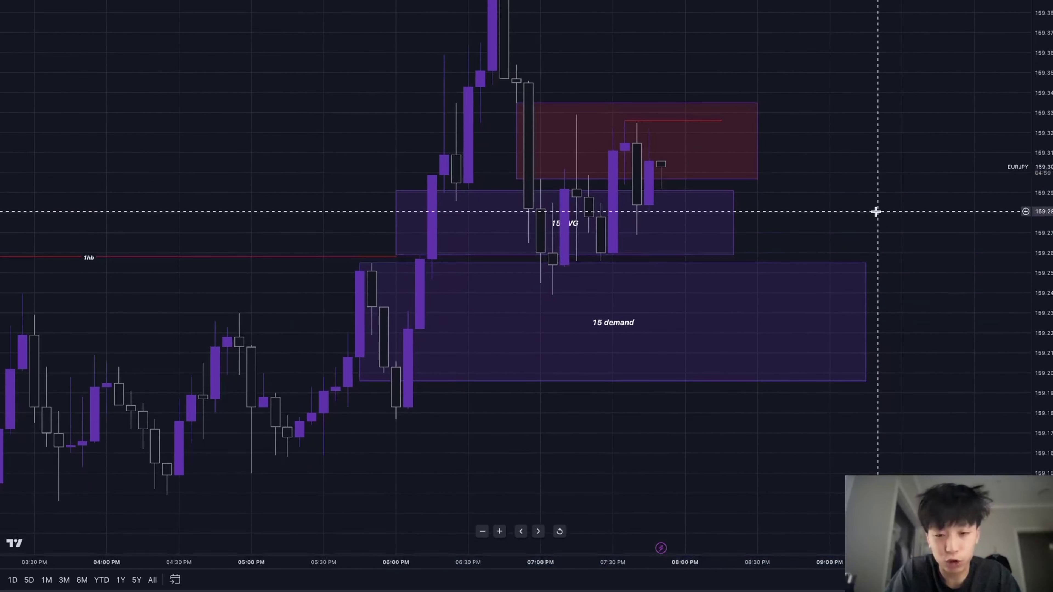
pyautogui.moveTo(879, 332); pyautogui.dragTo(669, 332)
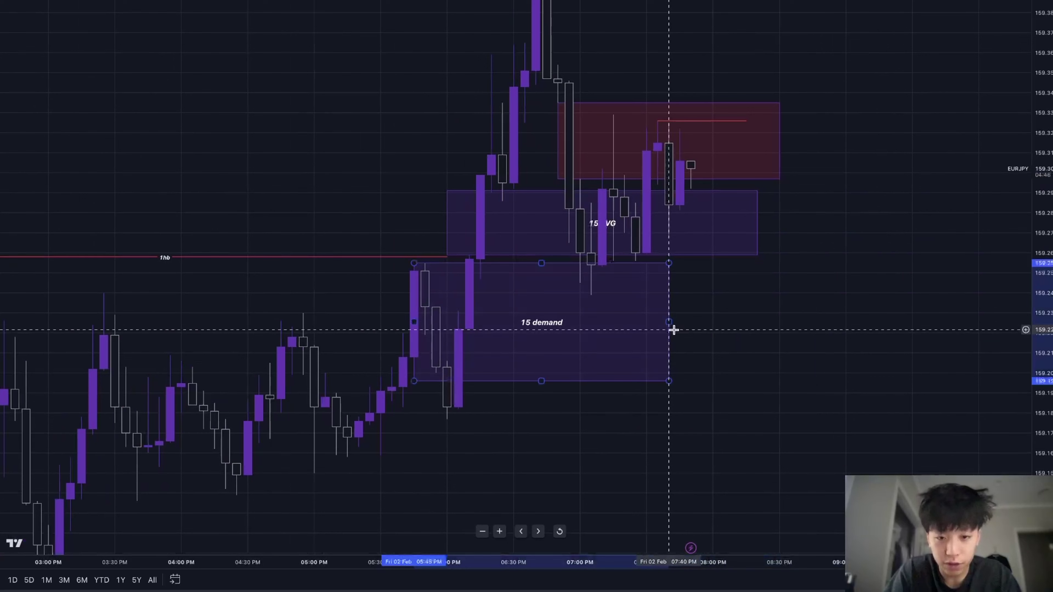
# Switch the chart to the 1-hour timeframe and compress the price scale to include both green target lines.
pyautogui.write('1')
pyautogui.press('Return')
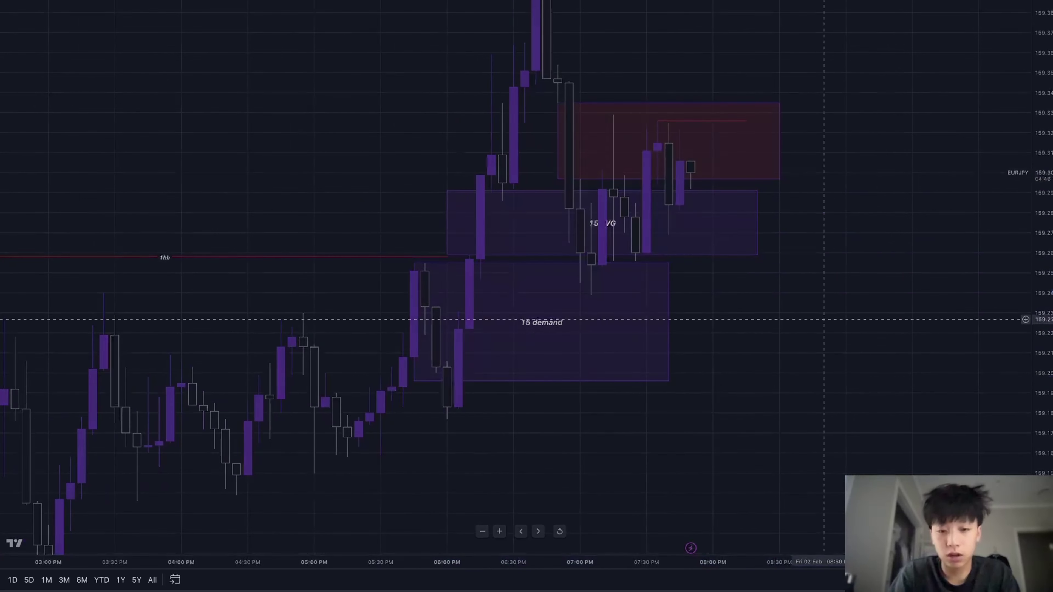
pyautogui.moveTo(1043, 174); pyautogui.dragTo(1043, 498)
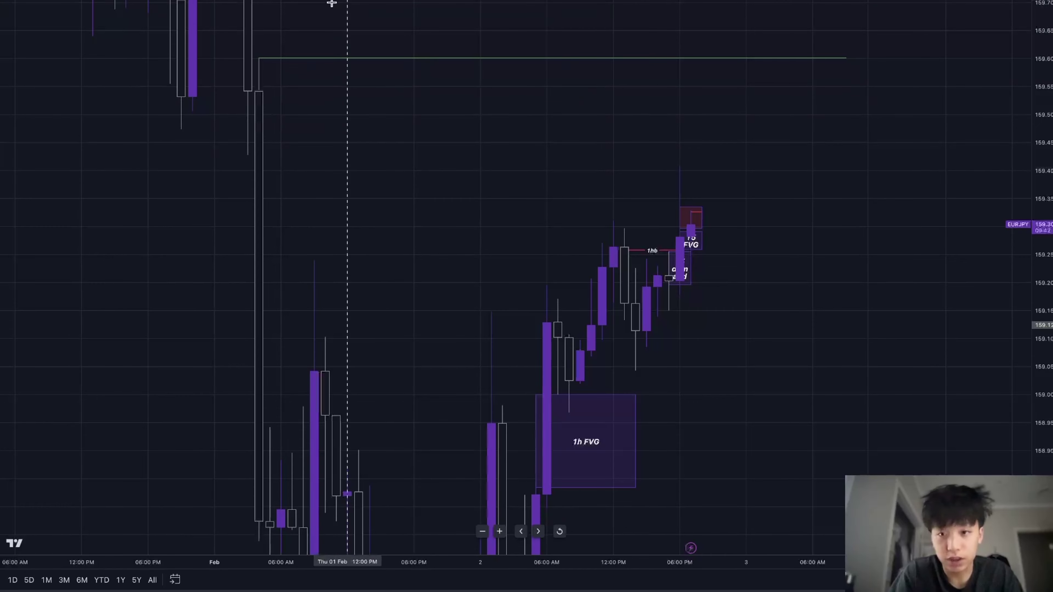
pyautogui.moveTo(1043, 178); pyautogui.dragTo(1043, 384)
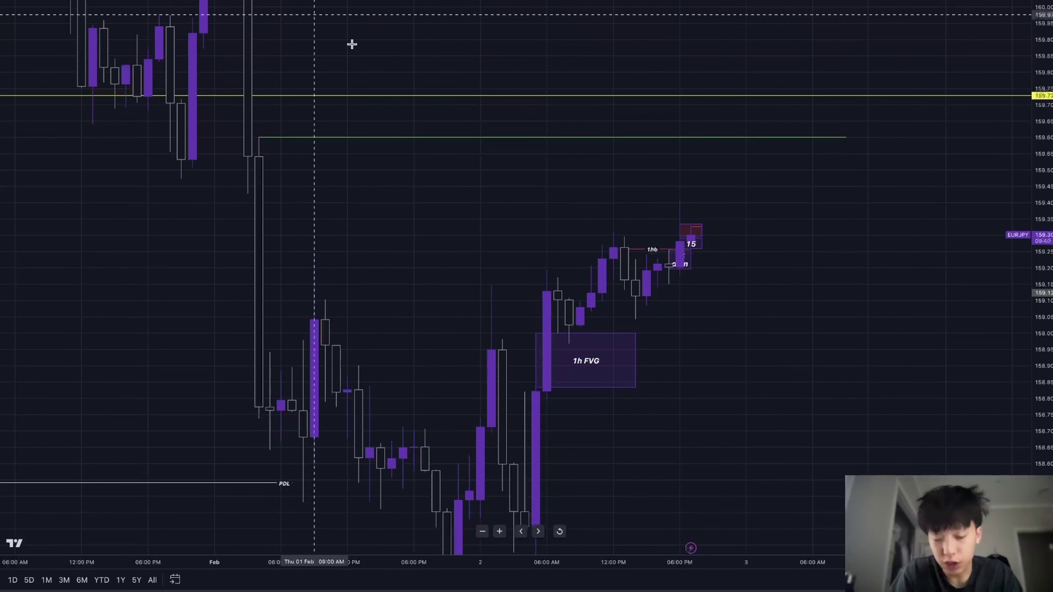
pyautogui.moveTo(1037, 247); pyautogui.dragTo(1034, 414)
pyautogui.moveTo(835, 414); pyautogui.dragTo(691, 465)
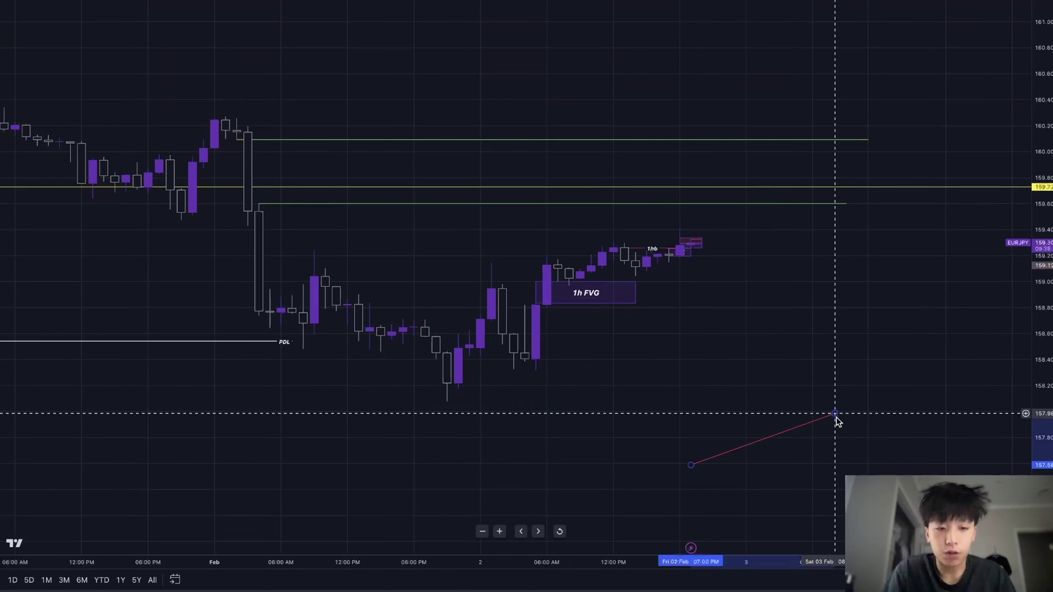
pyautogui.press('Delete')
pyautogui.scroll(-5, 832, 431)
pyautogui.scroll(-8, 821, 453)
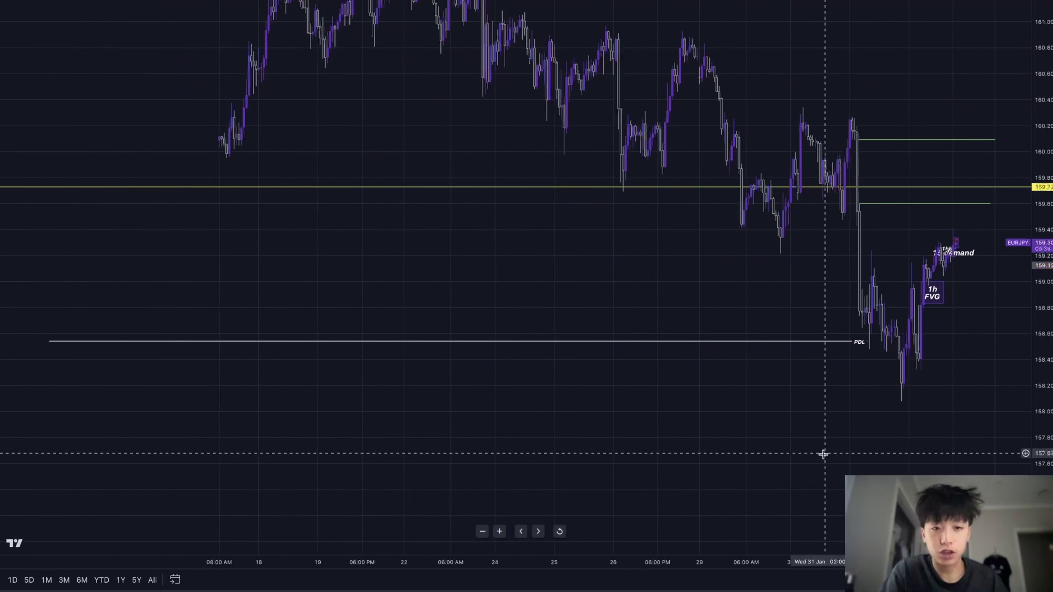
pyautogui.moveTo(824, 453); pyautogui.dragTo(606, 460)
pyautogui.scroll(7, 747, 453)
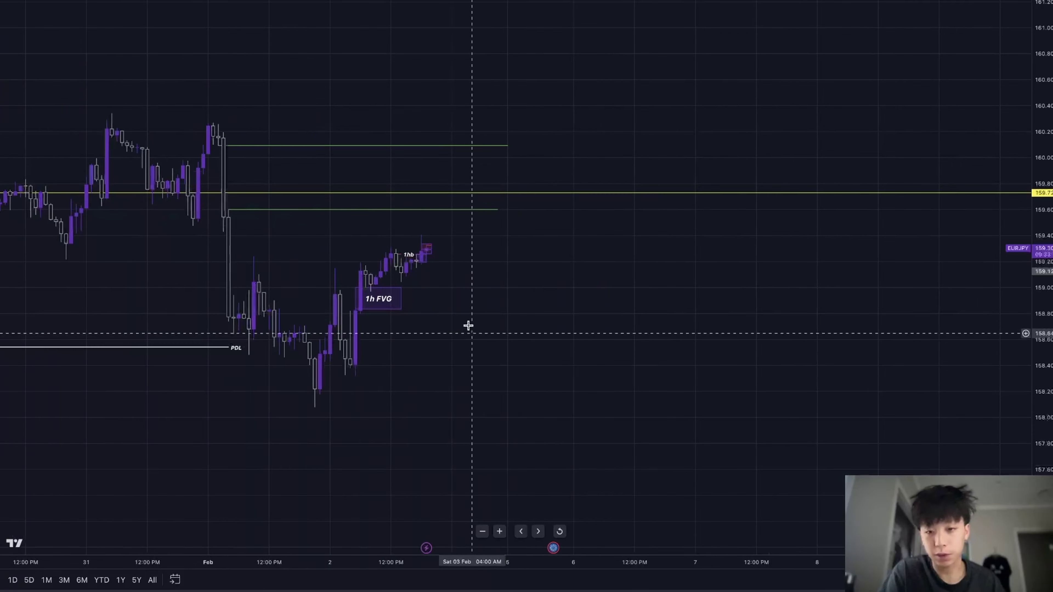
# Try a Fibonacci retracement from the 31 January 09:00 high at about 160.34 down to the 1 February swing low.
pyautogui.keyDown('shift'); pyautogui.click(468, 310); pyautogui.keyUp('shift')
pyautogui.click(569, 183)
pyautogui.click(570, 184)
pyautogui.moveTo(590, 184); pyautogui.dragTo(856, 348)
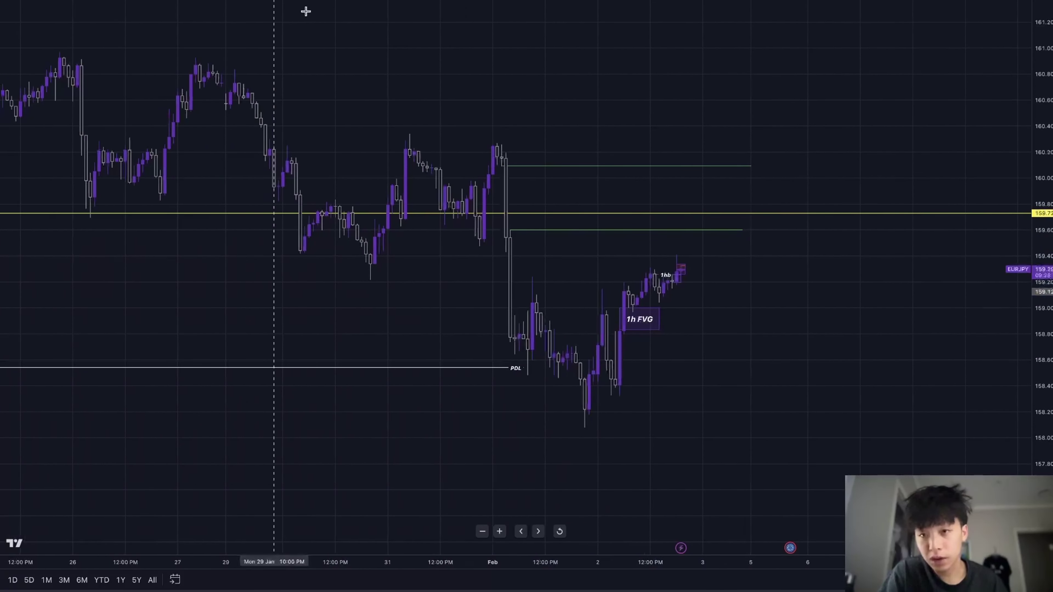
pyautogui.click(410, 134)
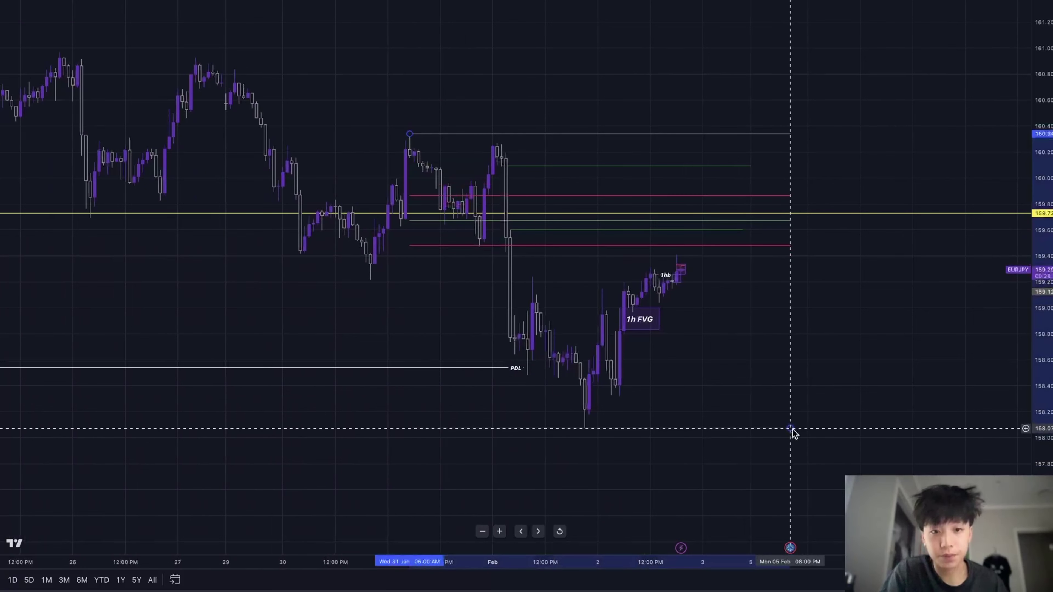
pyautogui.press('Escape')
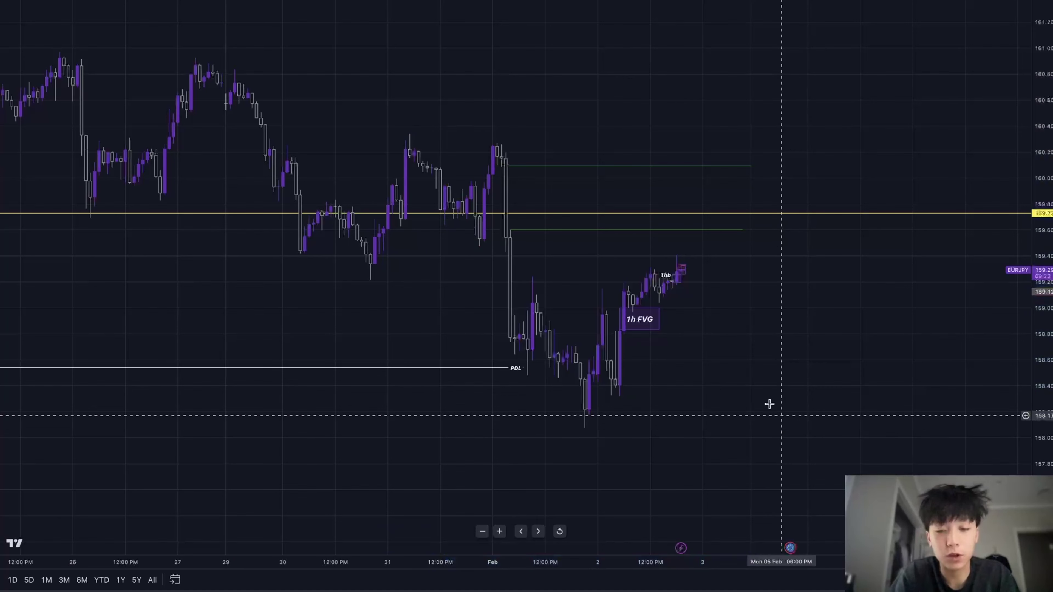
# Label the lower green target line "1h FVG".
pyautogui.doubleClick(547, 232)
pyautogui.write('1h FV')
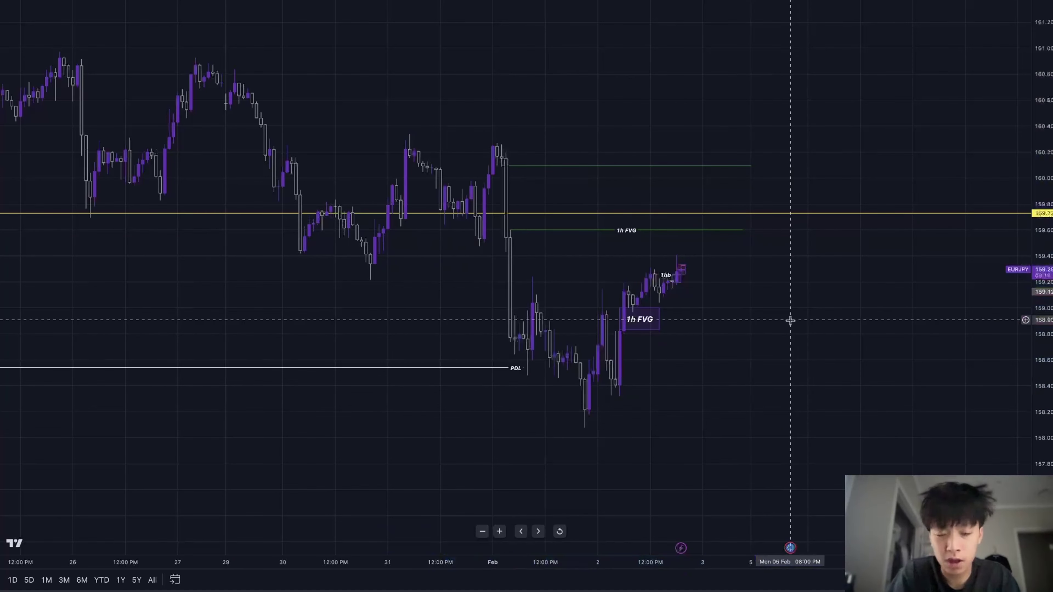
pyautogui.scroll(5, 790, 320)
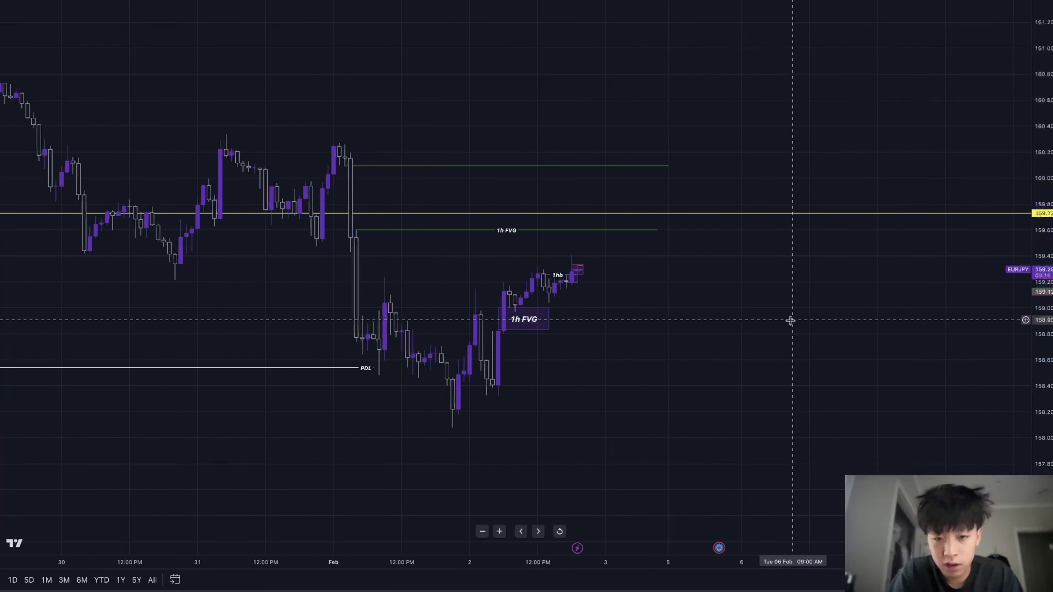
# Examine EURJPY price action on the 5-minute chart against the vertical lines spaced 90 minutes apart.
pyautogui.hscroll(-4, 854, 353)
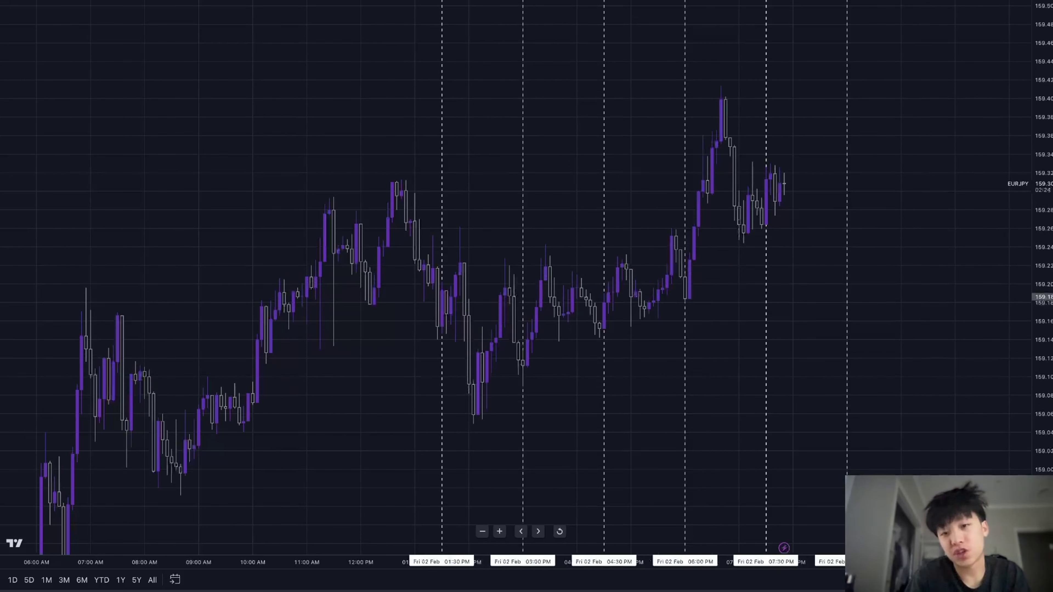
pyautogui.click(689, 206)
pyautogui.press('Delete')
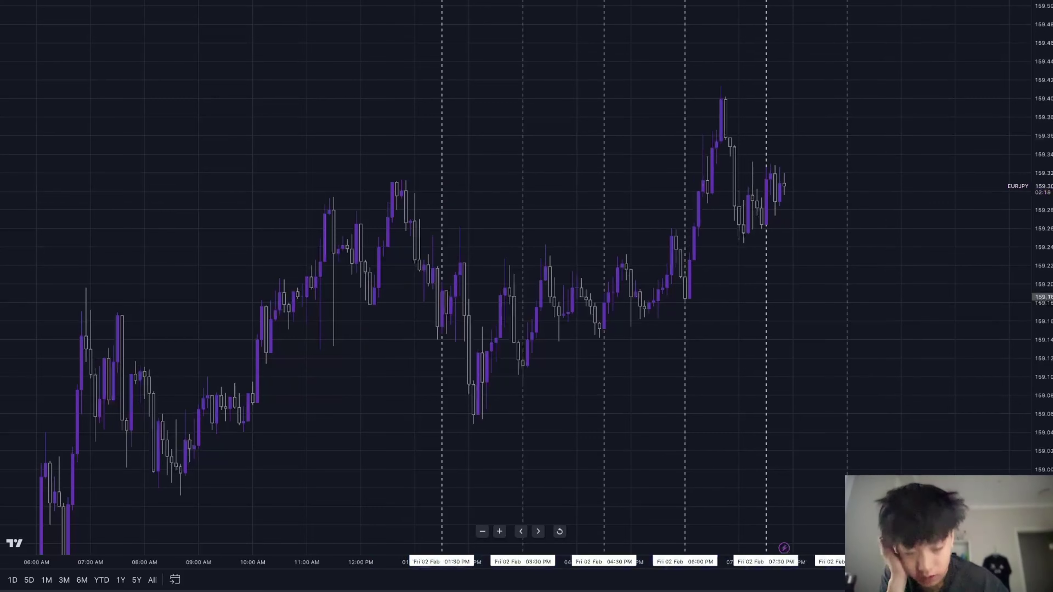
pyautogui.press('Escape')
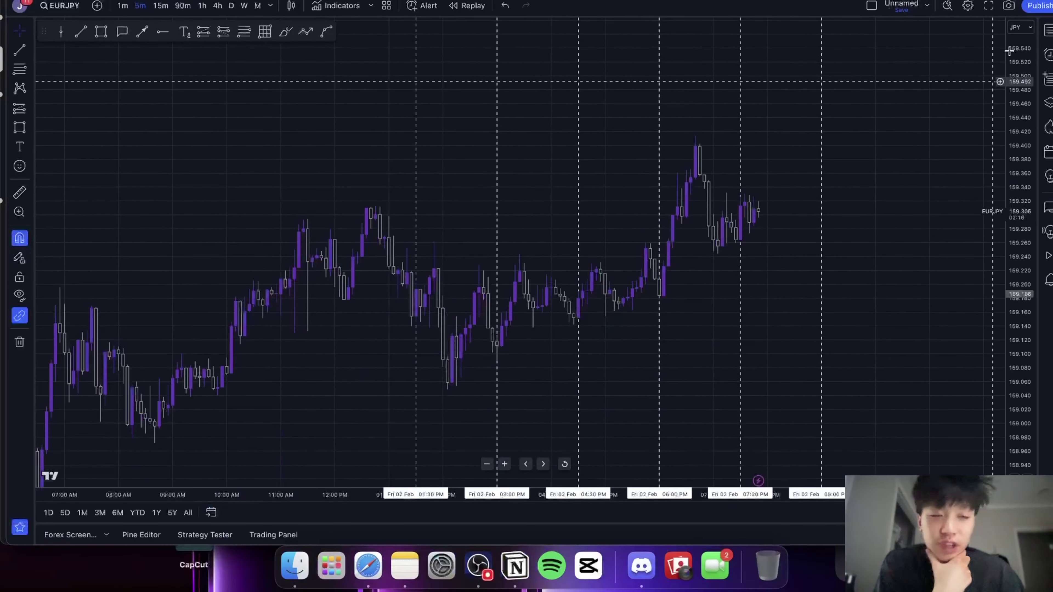
pyautogui.hscroll(5, 536, 287)
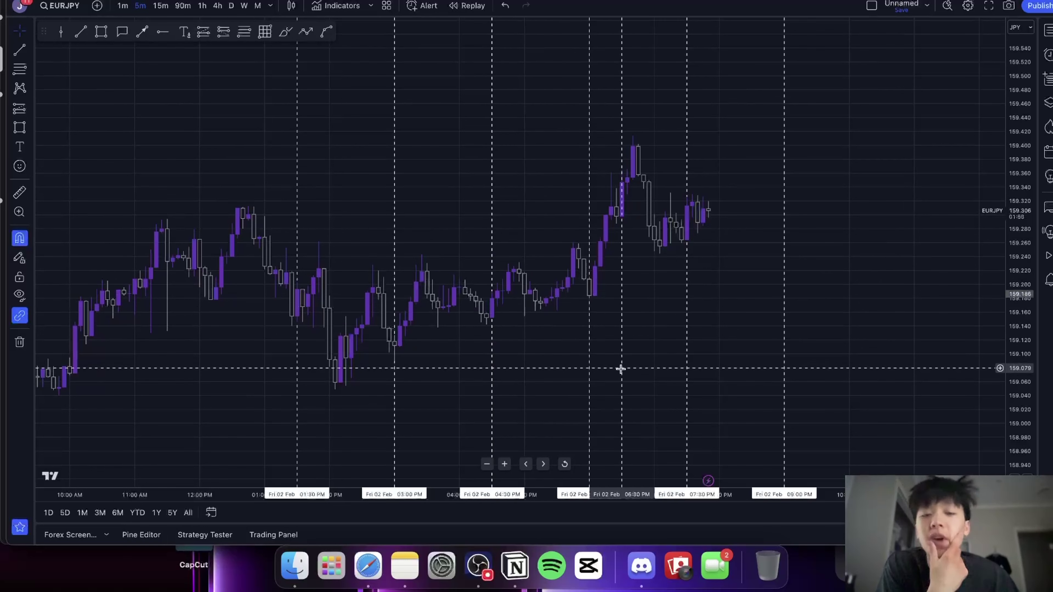
pyautogui.scroll(-2, 886, 322)
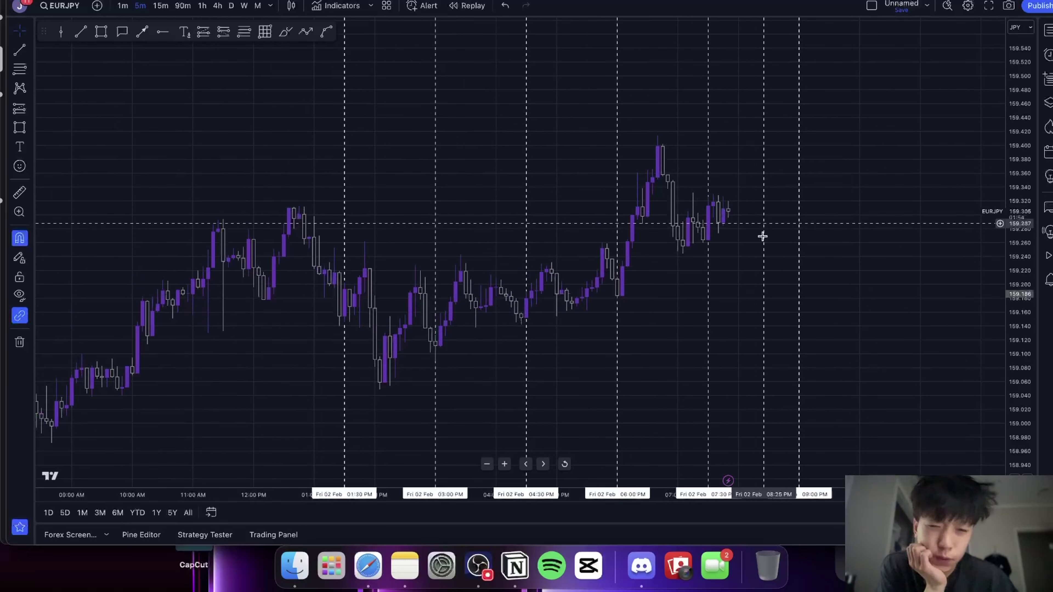
pyautogui.scroll(-1, 723, 245)
pyautogui.scroll(-1, 723, 246)
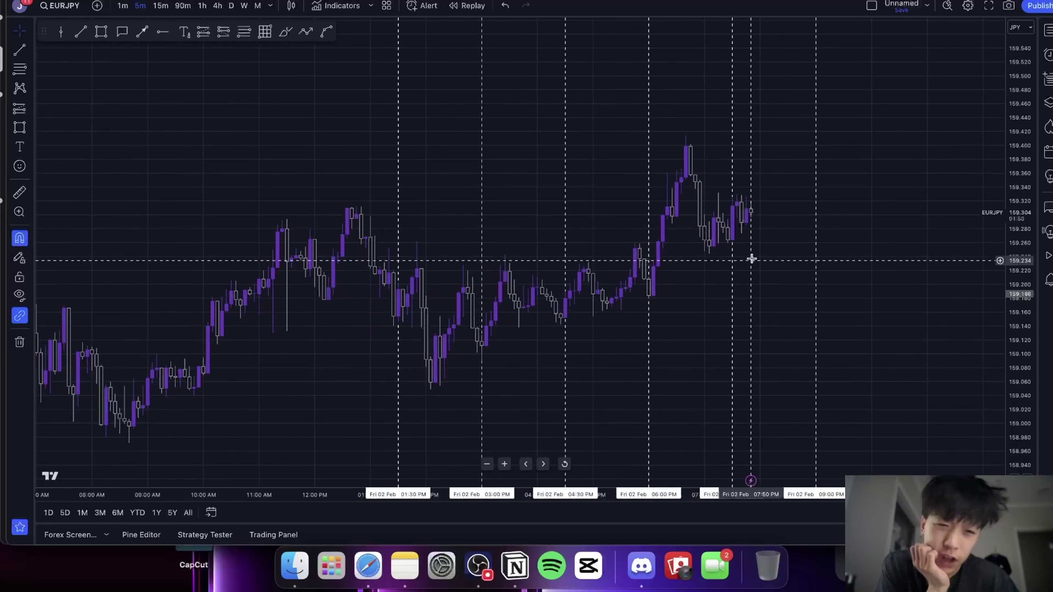
# Switch the chart to GBPUSD from the watchlist and measure downward from just below the asian range.
pyautogui.click(1047, 30)
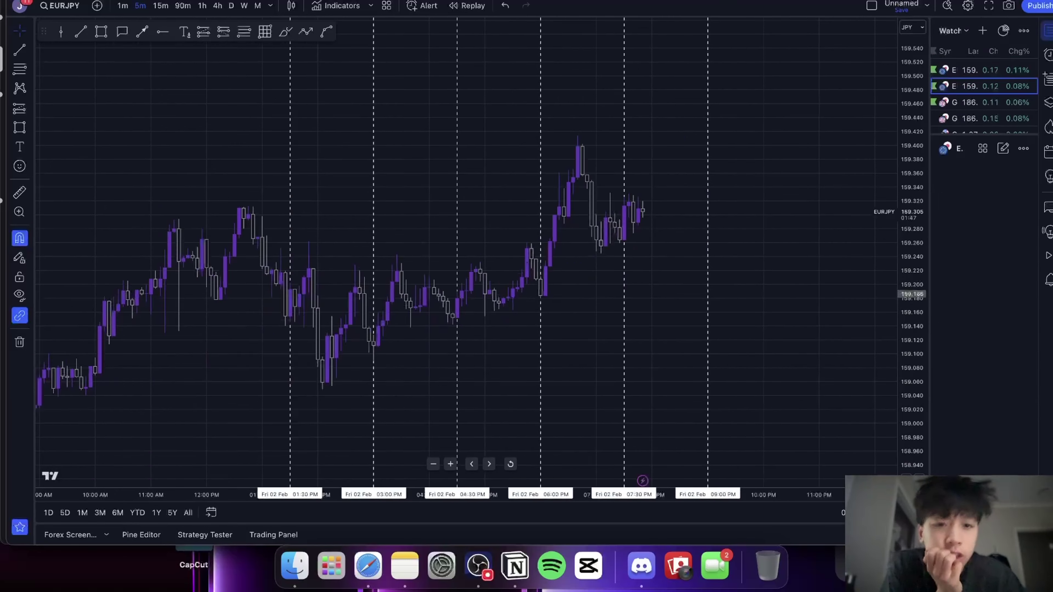
pyautogui.click(992, 110)
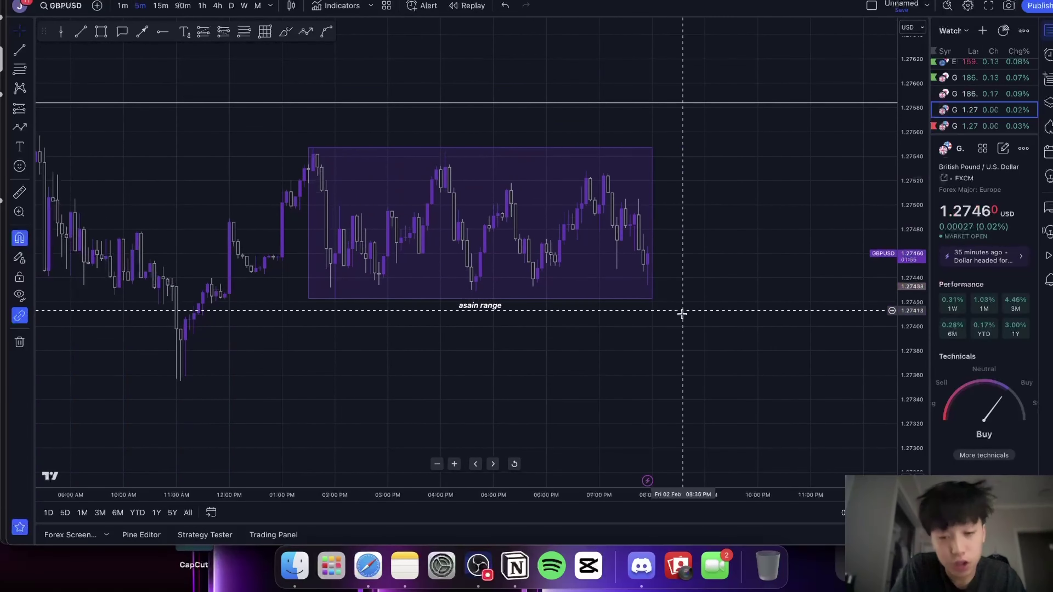
pyautogui.keyDown('shift'); pyautogui.click(675, 295); pyautogui.keyUp('shift')
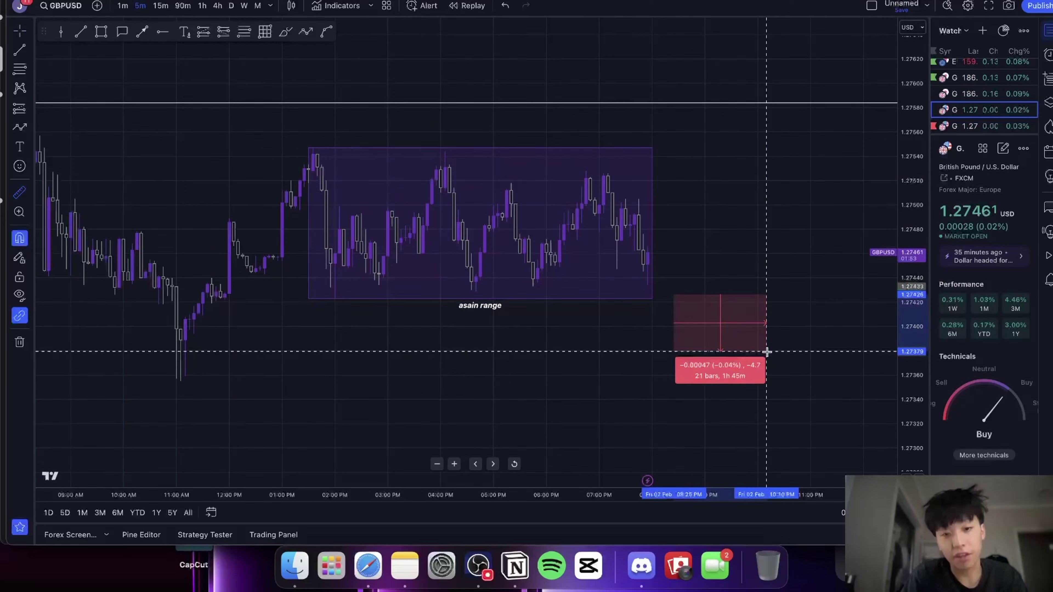
pyautogui.click(767, 352)
pyautogui.click(768, 352)
# Switch the GBPUSD chart to the 15-minute timeframe and compress the price scale to include the purple zone below the asian range.
pyautogui.write('15')
pyautogui.press('Return')
pyautogui.moveTo(912, 129); pyautogui.dragTo(910, 305)
pyautogui.moveTo(757, 310); pyautogui.dragTo(536, 292)
# Draw a path arrow rising above the white line near 1.2758 and falling into the purple zone.
pyautogui.click(306, 31)
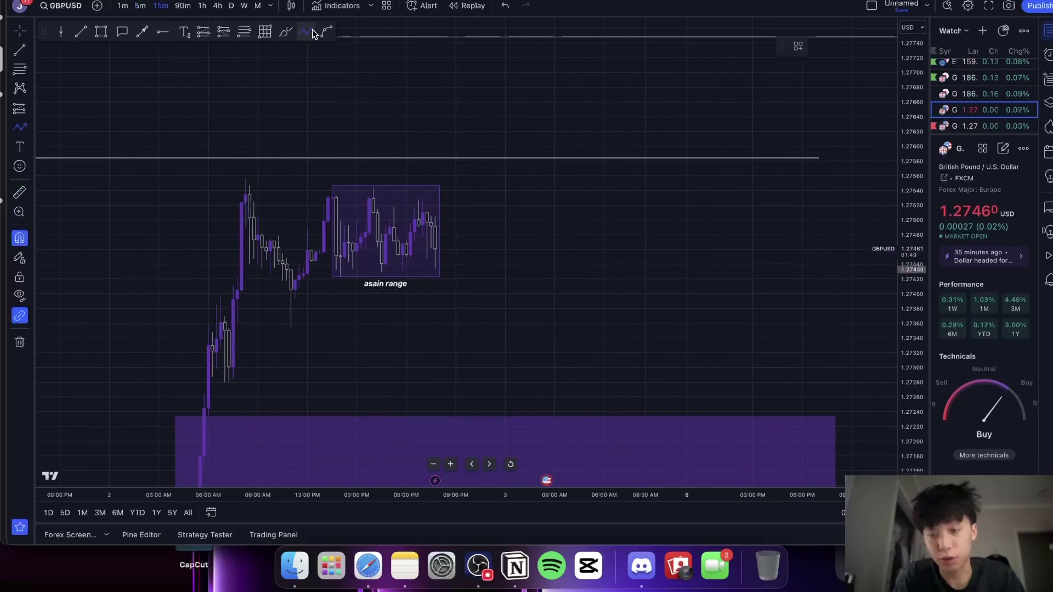
pyautogui.click(464, 192)
pyautogui.click(497, 141)
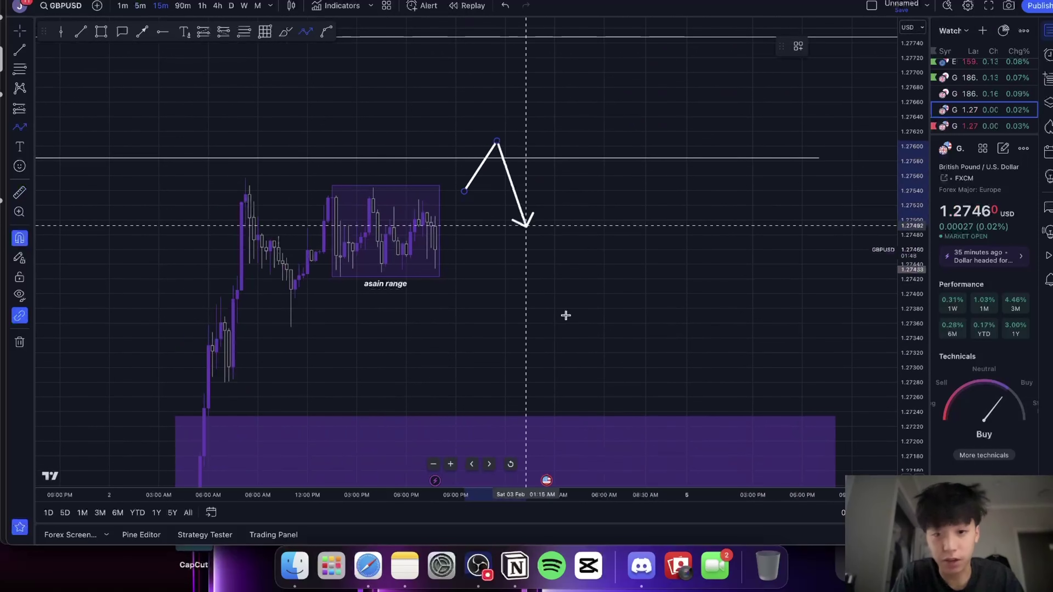
pyautogui.doubleClick(625, 449)
pyautogui.click(753, 259)
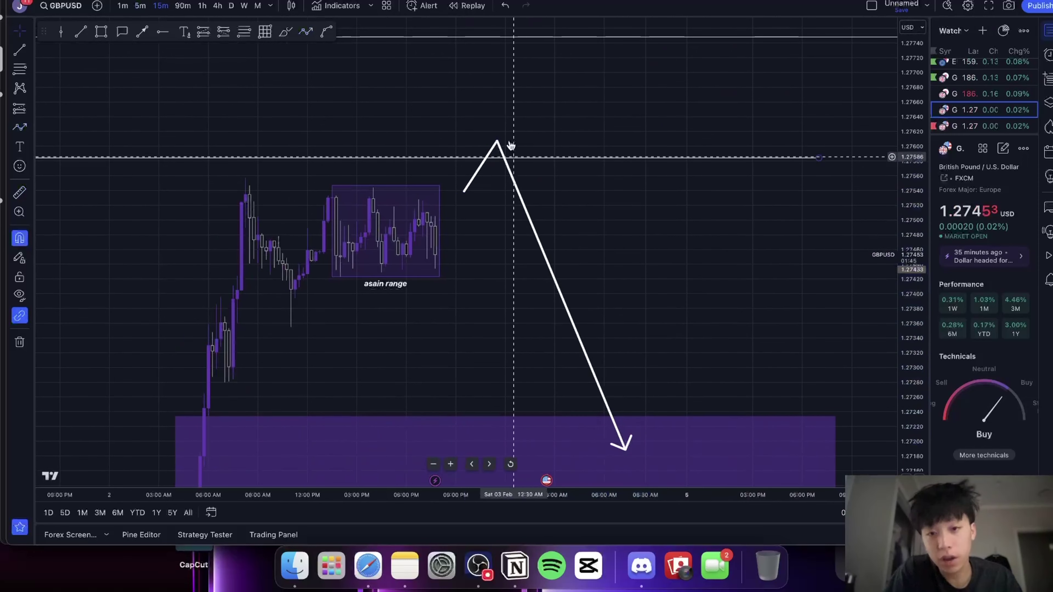
# Reshape the path arrow to dip below the asian range before rising above the white line, and delete it.
pyautogui.moveTo(498, 141); pyautogui.dragTo(476, 302)
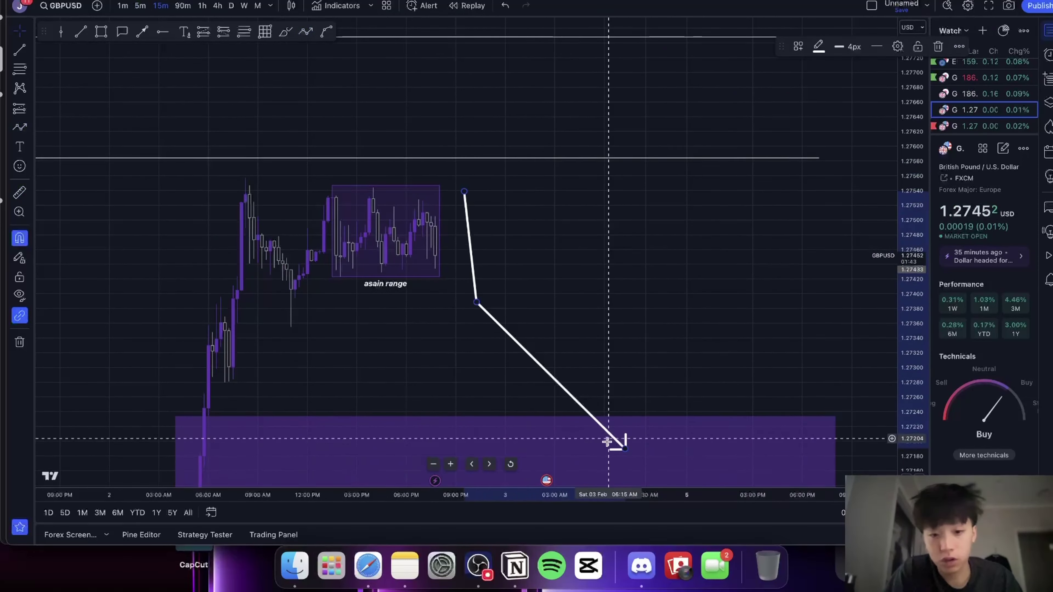
pyautogui.moveTo(625, 448); pyautogui.dragTo(622, 132)
pyautogui.press('BackSpace')
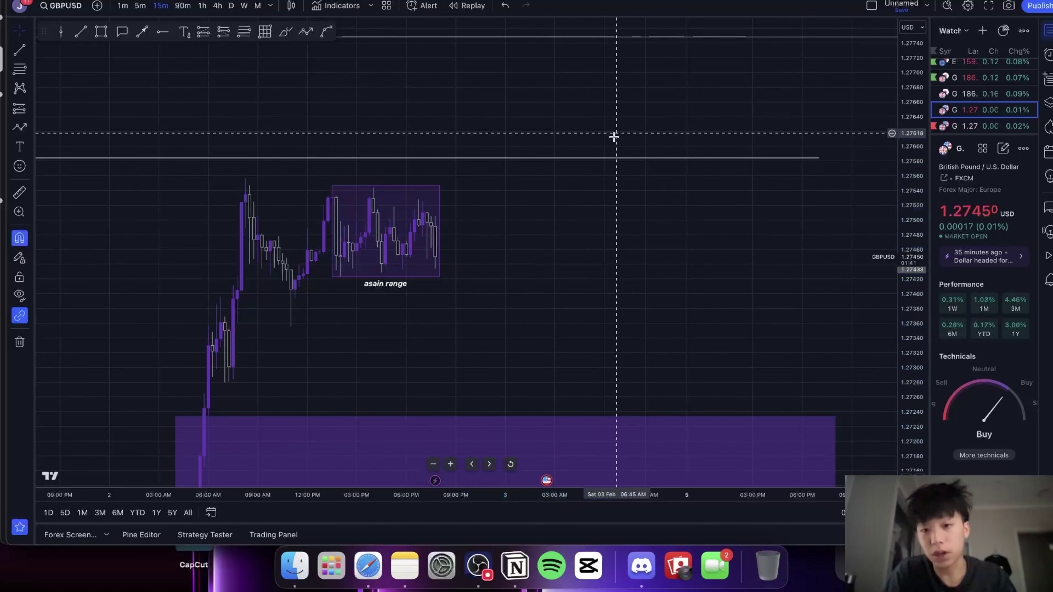
pyautogui.moveTo(592, 300); pyautogui.dragTo(700, 304)
pyautogui.write('T')
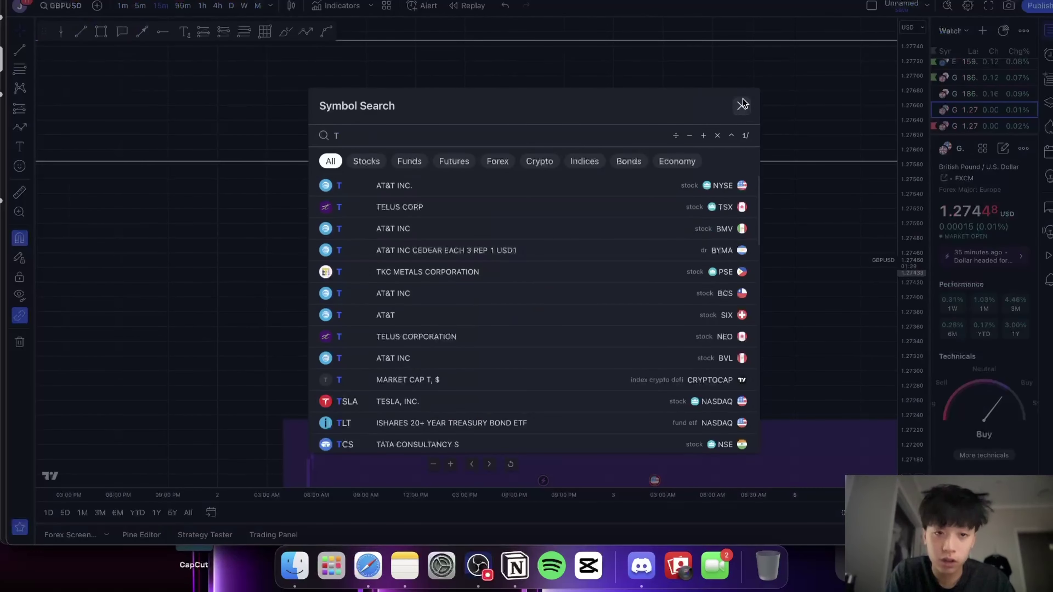
pyautogui.click(742, 104)
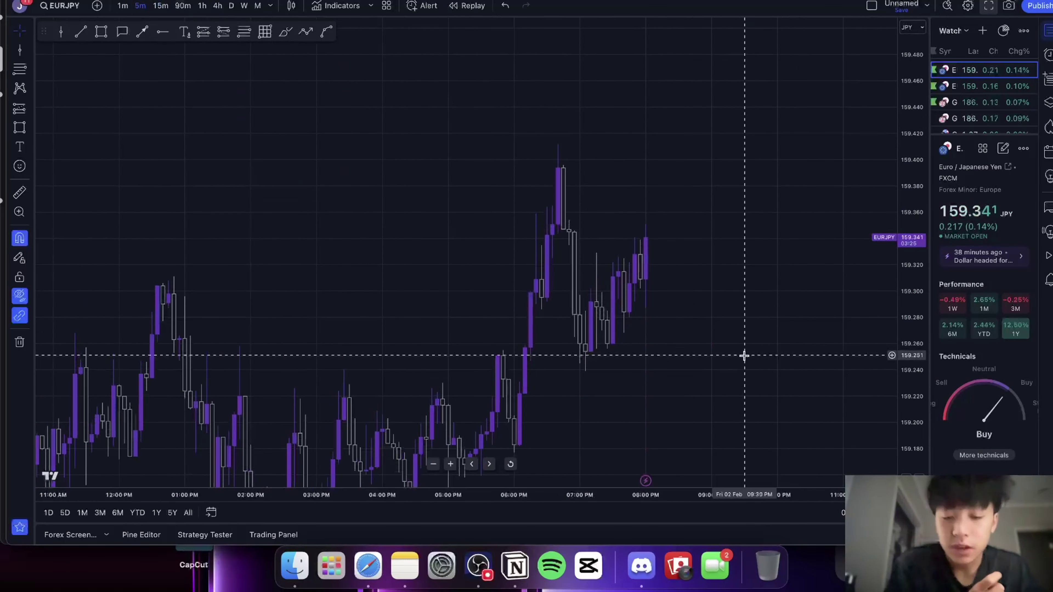
pyautogui.click(478, 565)
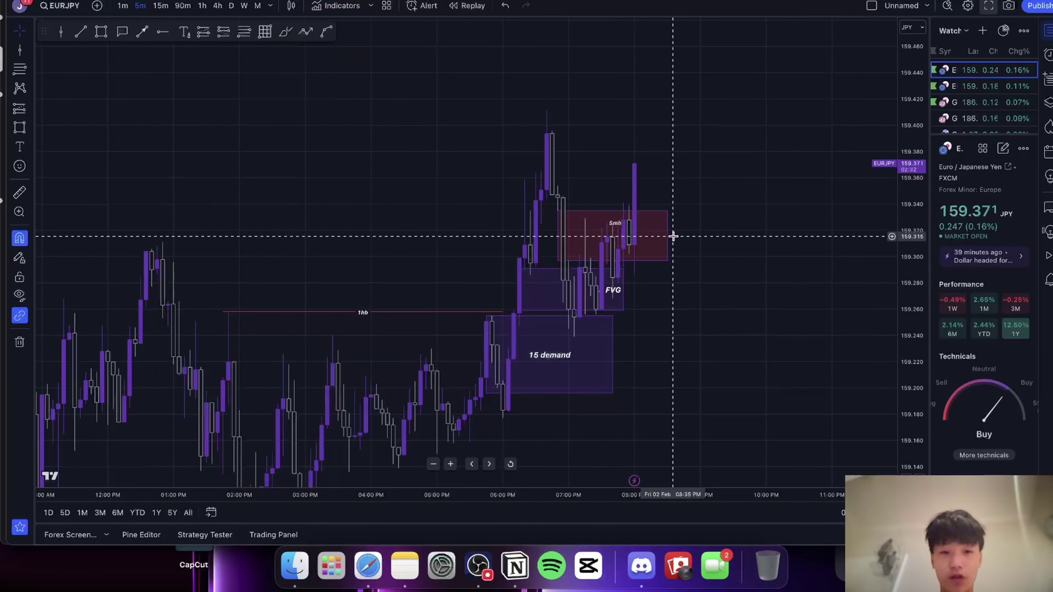
# Label the red rectangle on the EURJPY 5-minute chart "inv 5 fvg".
pyautogui.doubleClick(667, 234)
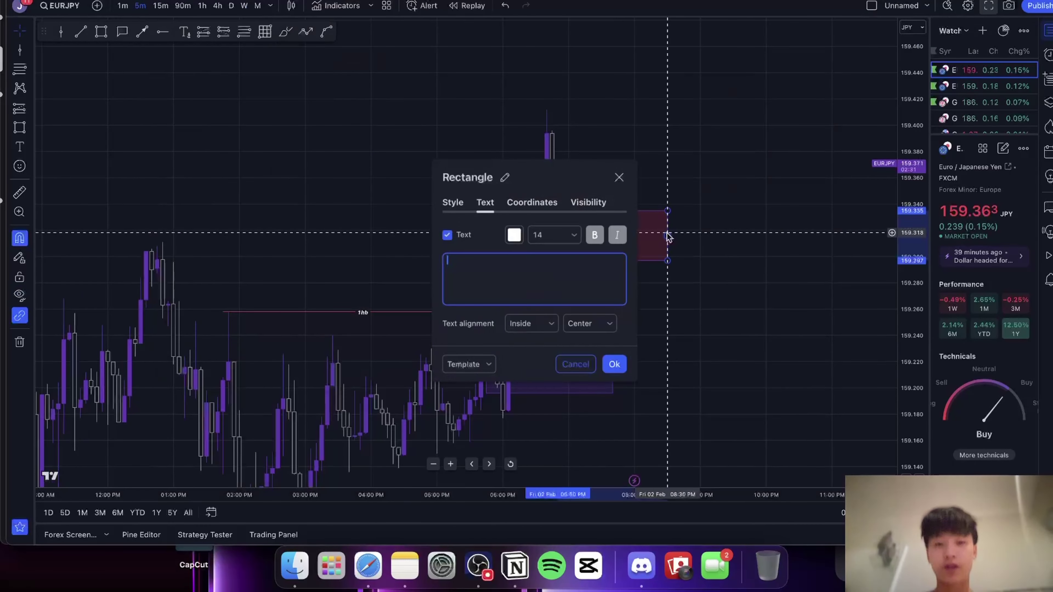
pyautogui.write('inv 5')
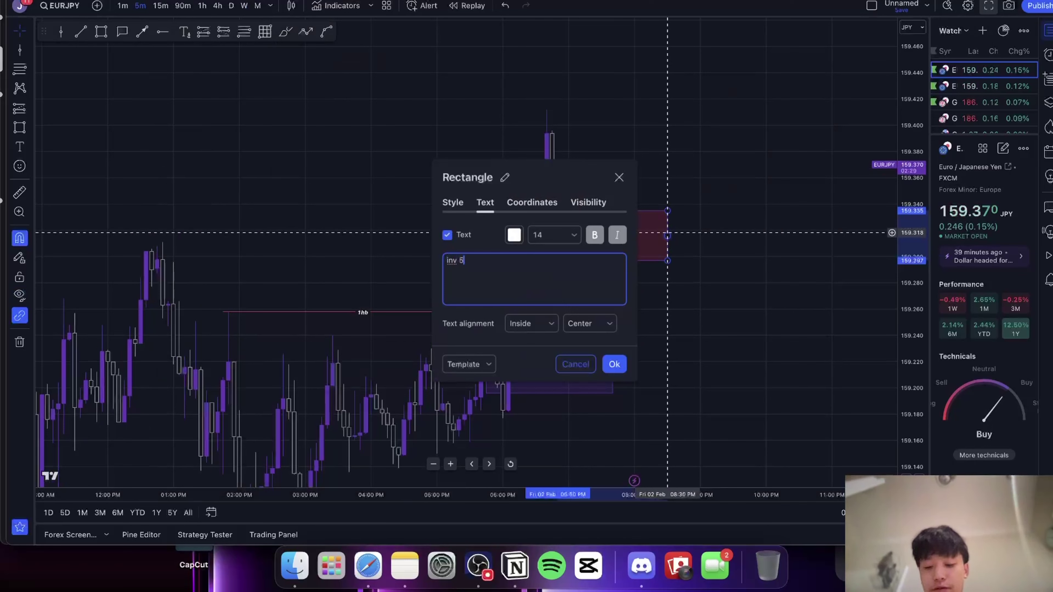
pyautogui.write(' fvg')
pyautogui.click(800, 334)
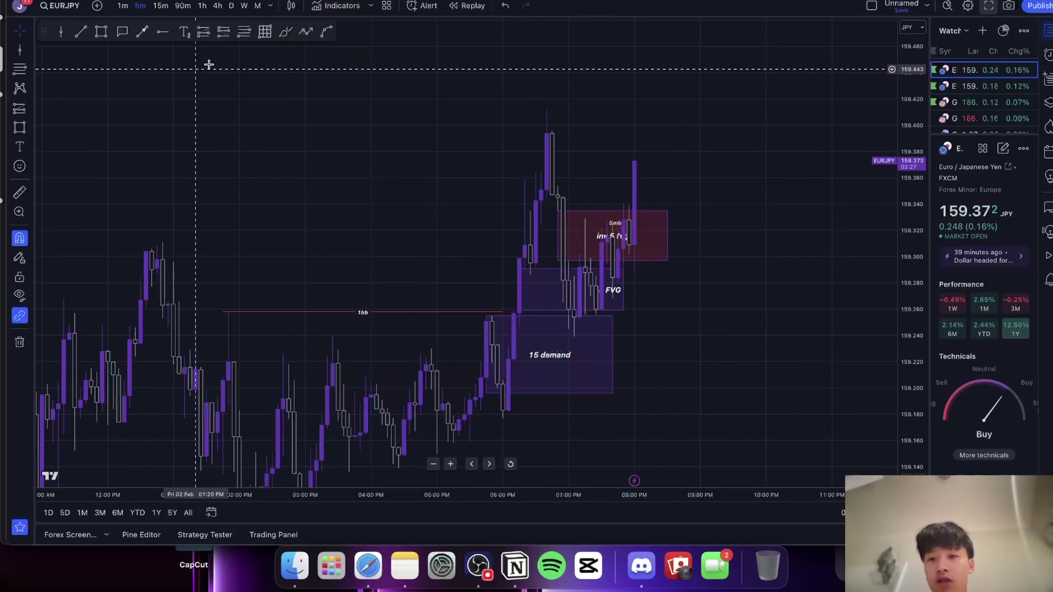
# Place a long position with entry at 159.335, stop at about 159.24 and target on the green line at 159.600.
pyautogui.click(203, 32)
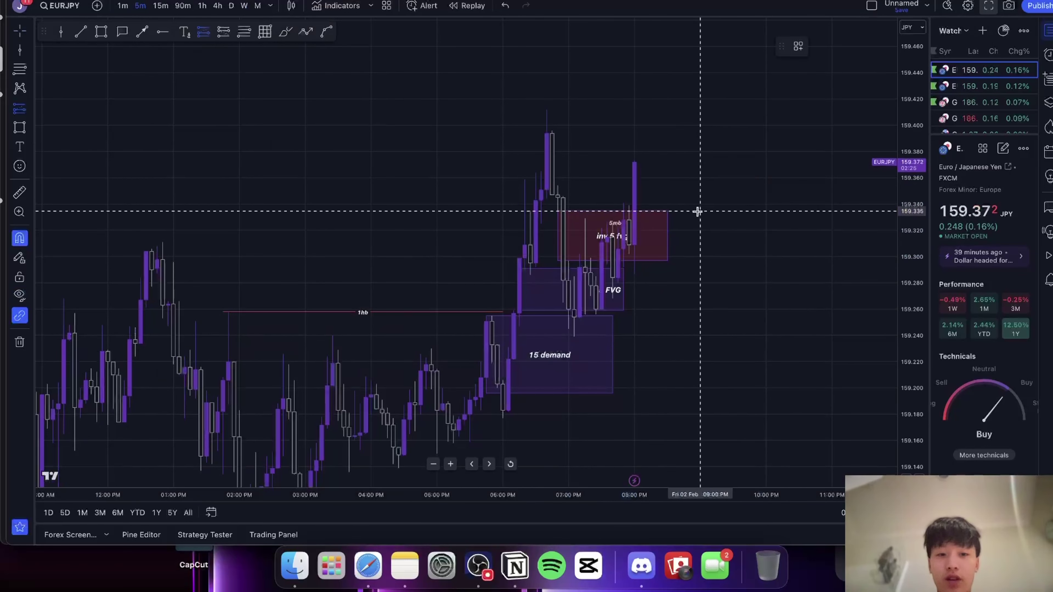
pyautogui.click(698, 211)
pyautogui.moveTo(700, 313); pyautogui.dragTo(702, 334)
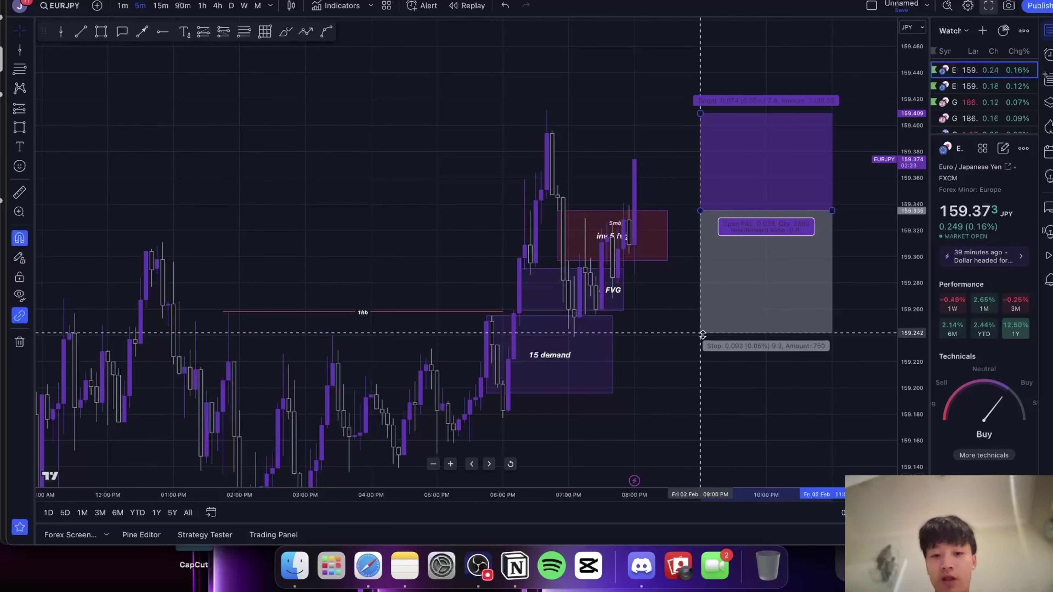
pyautogui.moveTo(526, 174); pyautogui.dragTo(488, 400)
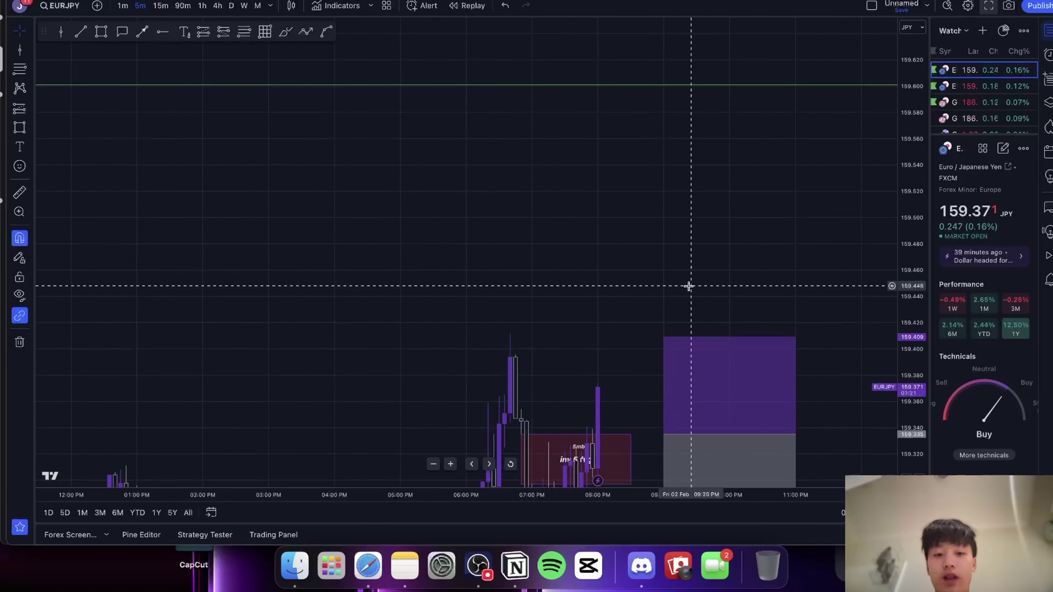
pyautogui.moveTo(664, 337); pyautogui.dragTo(679, 85)
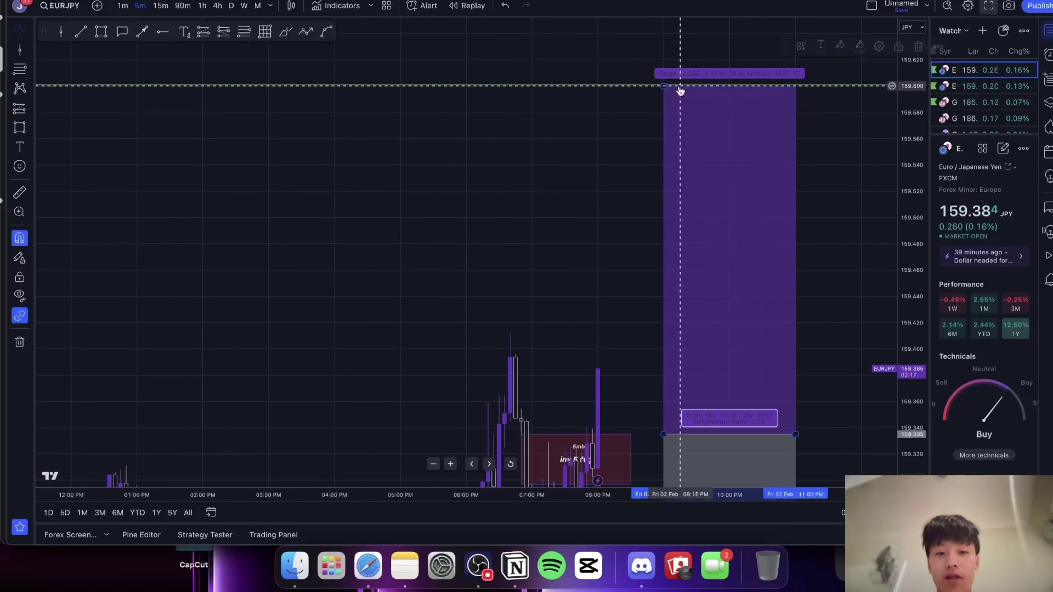
# Review the long position against the surrounding zones and target lines, and open the price options at its 159.335 entry level.
pyautogui.moveTo(671, 192); pyautogui.dragTo(870, 176)
pyautogui.scroll(-5, 588, 307)
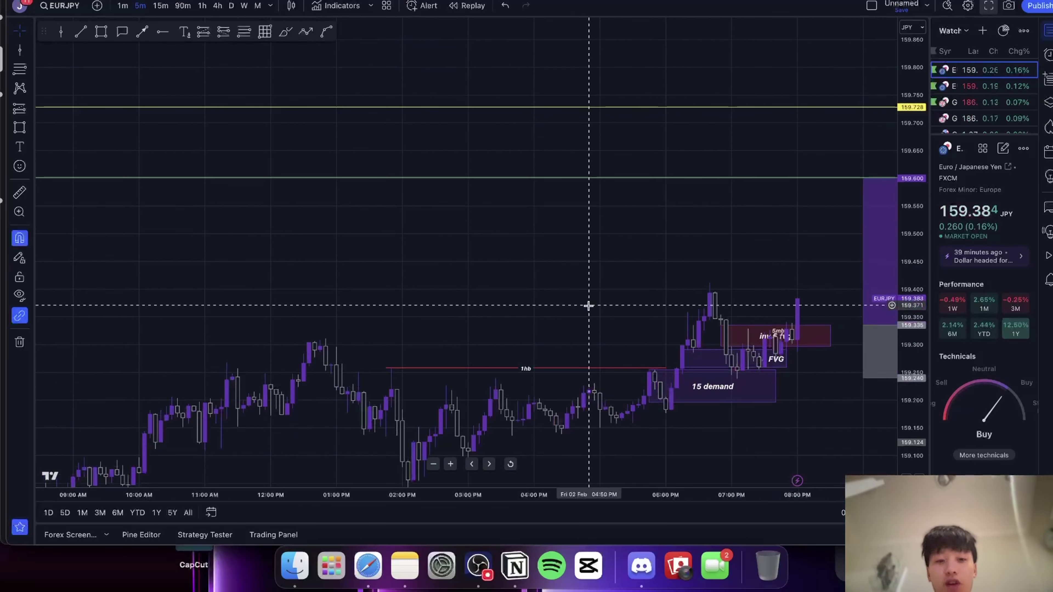
pyautogui.scroll(-2, 588, 305)
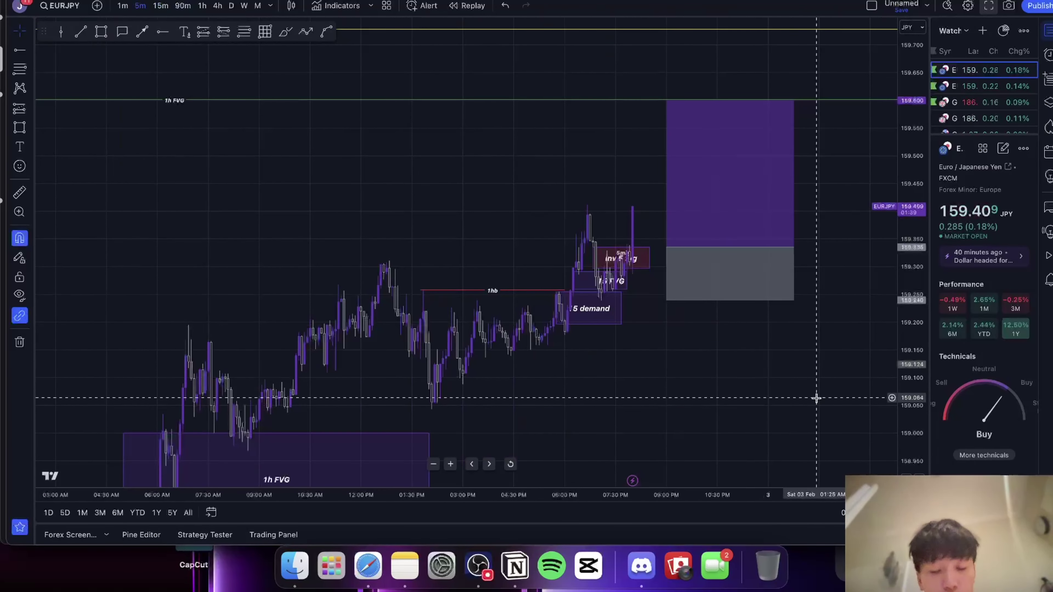
pyautogui.moveTo(817, 398); pyautogui.dragTo(797, 395)
pyautogui.scroll(2, 776, 394)
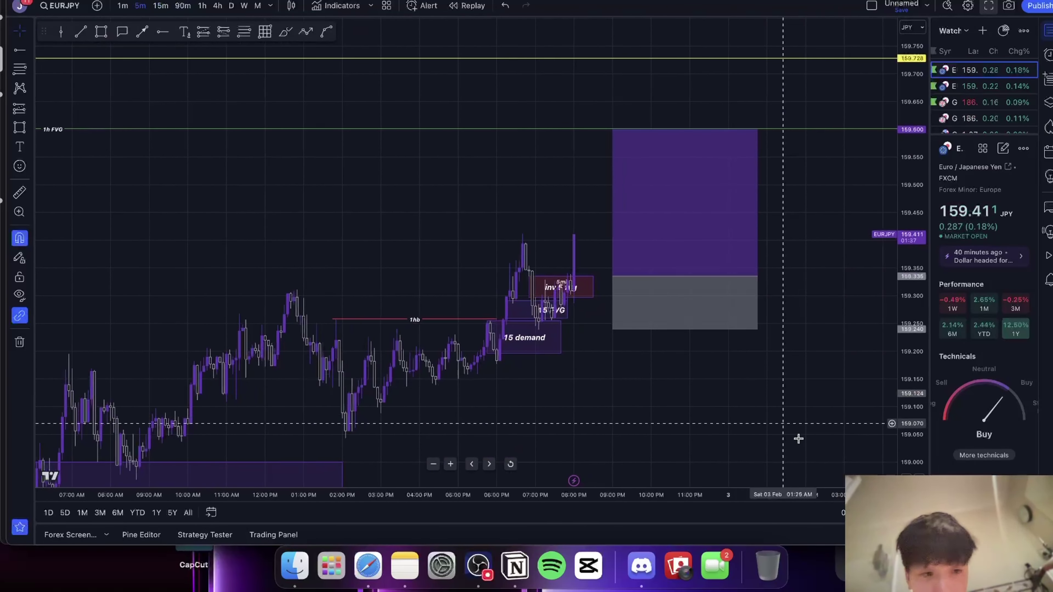
pyautogui.moveTo(923, 427); pyautogui.dragTo(914, 336)
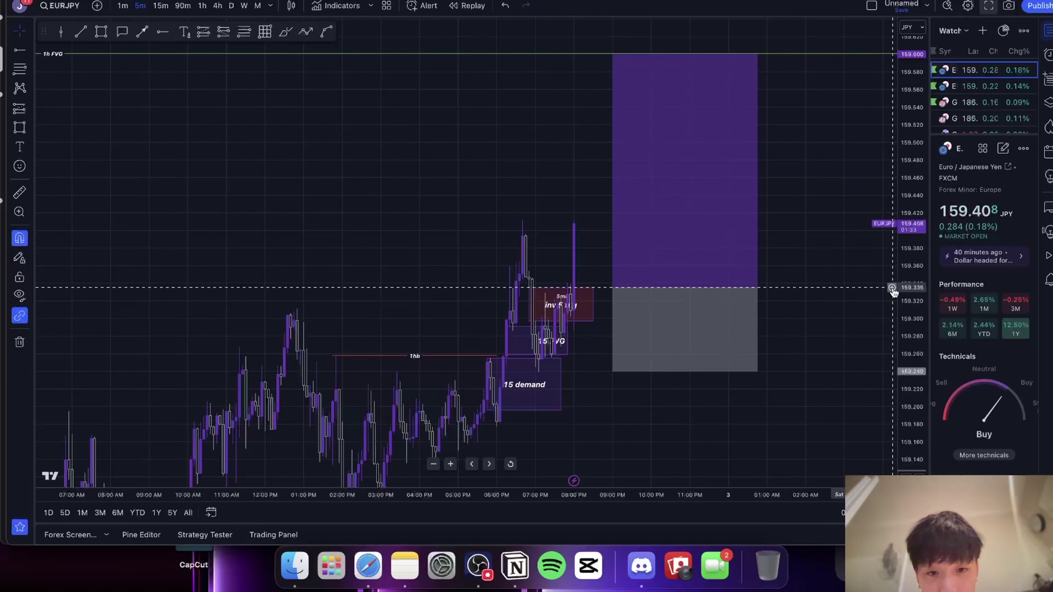
pyautogui.click(892, 289)
pyautogui.click(875, 306)
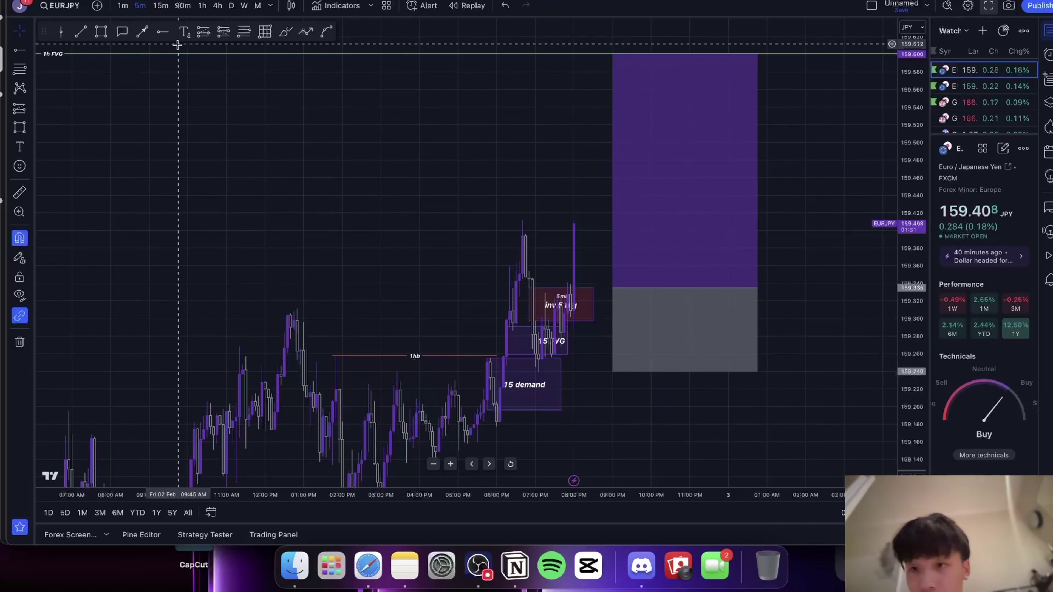
# Switch the chart to the 1-minute timeframe and extend the "inv 5 fvg" rectangle to end at about 21:14.
pyautogui.click(123, 6)
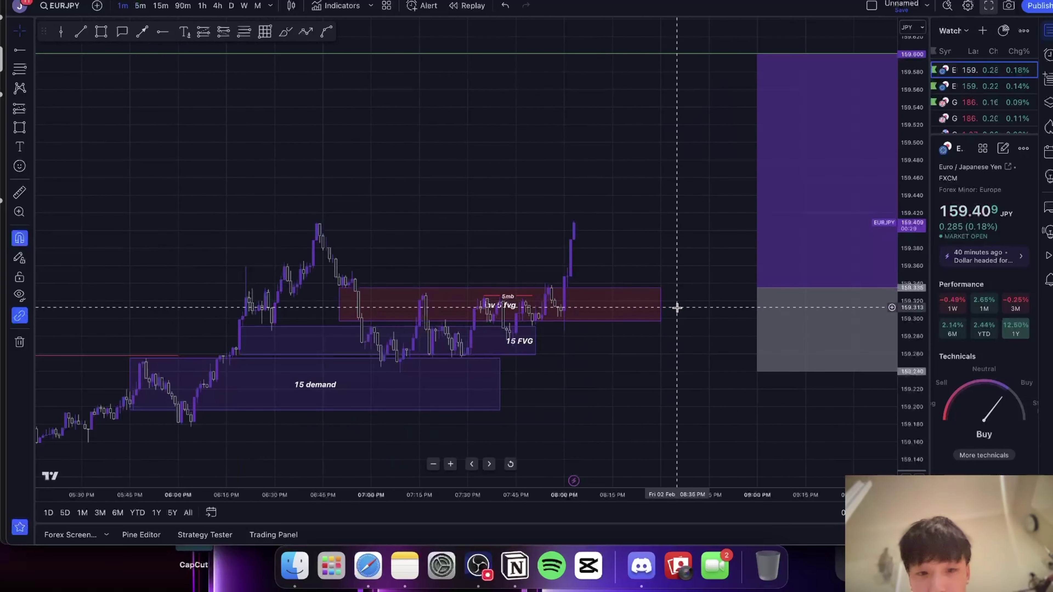
pyautogui.moveTo(661, 289); pyautogui.dragTo(803, 292)
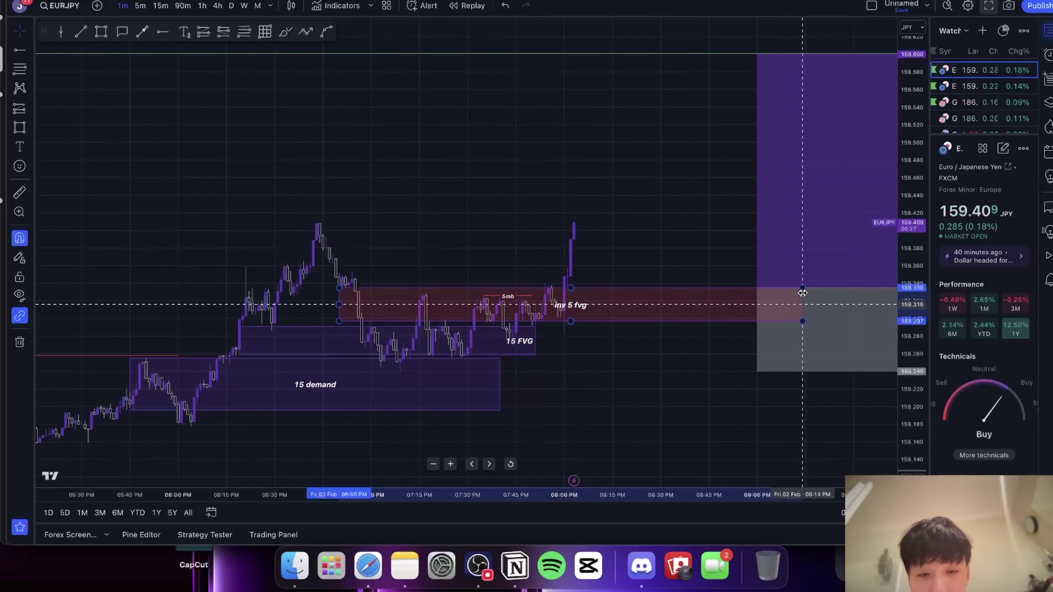
pyautogui.moveTo(776, 393); pyautogui.dragTo(703, 404)
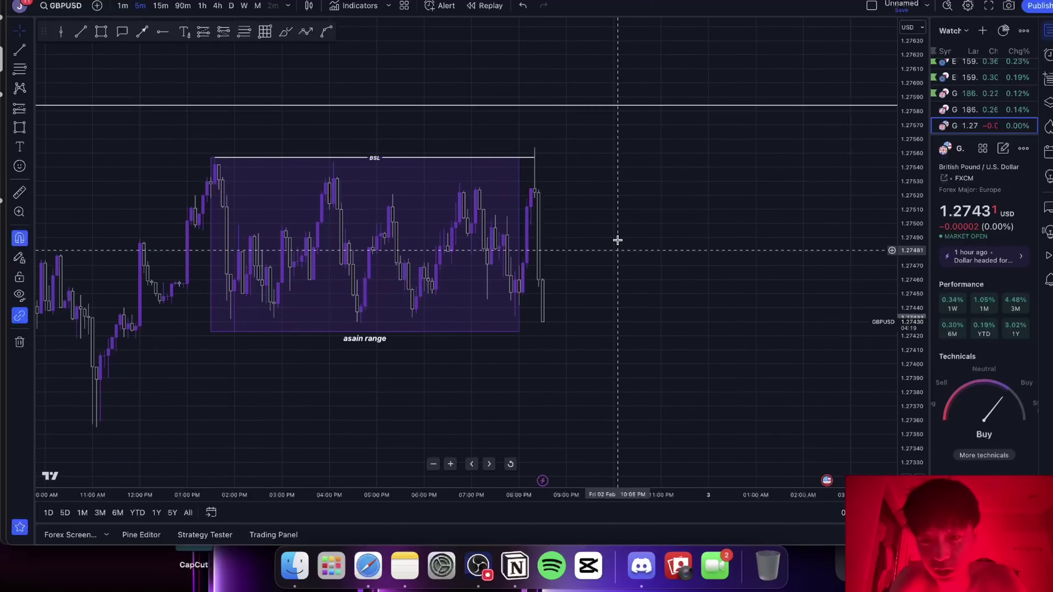
# Draw a trend line along the GBPUSD asian range low at 1.27423, from about 02:00 PM to 10:20 PM, and label it "SSL".
pyautogui.hotkey('alt', 't')
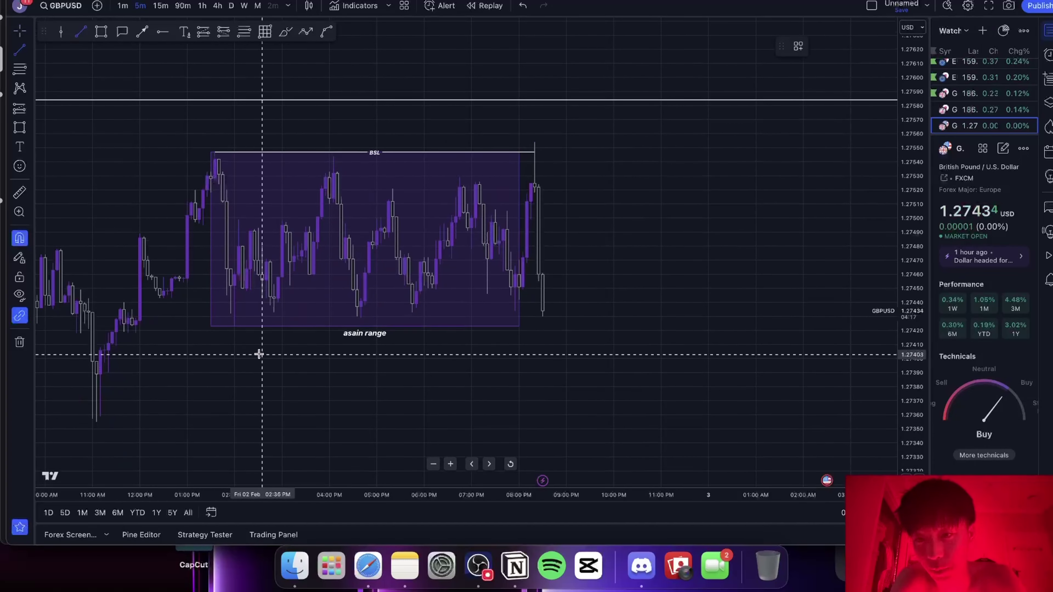
pyautogui.click(238, 334)
pyautogui.click(629, 359)
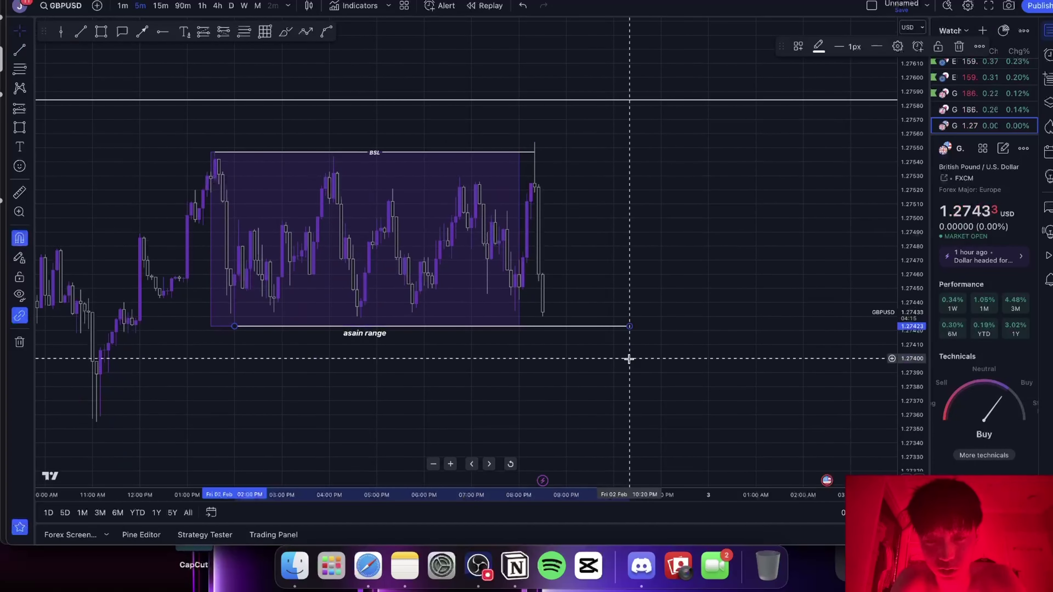
pyautogui.doubleClick(630, 327)
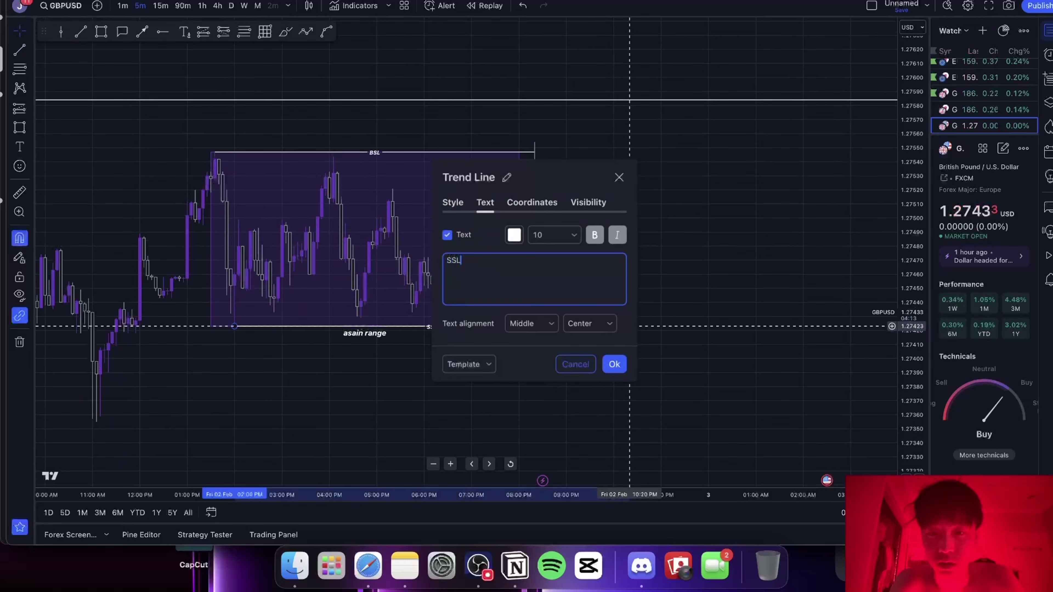
pyautogui.click(825, 307)
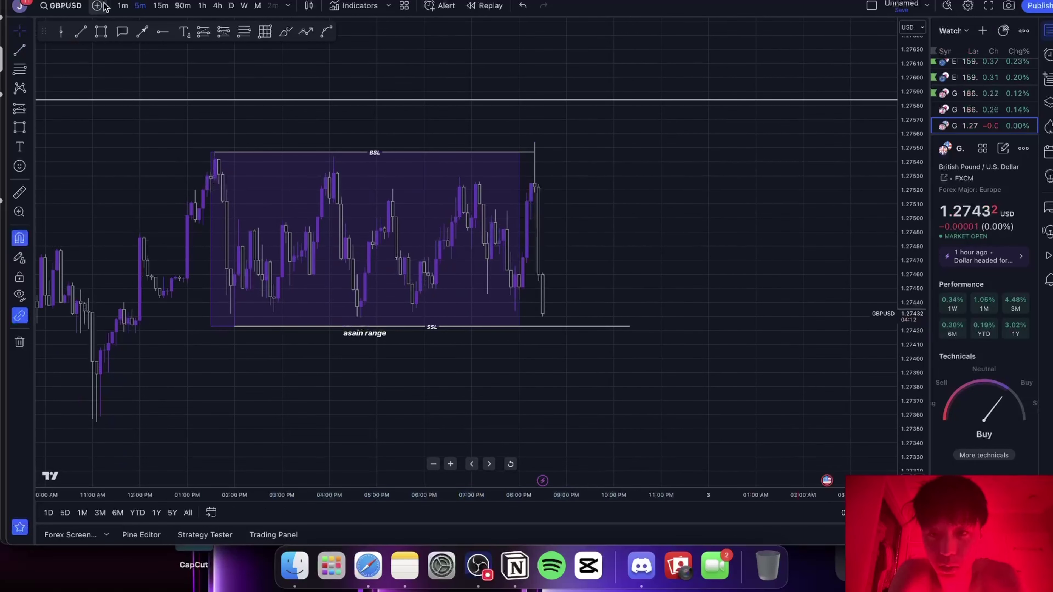
# Examine the GBPUSD asian range against the BSL line above it on the 15-minute and 1-hour timeframes.
pyautogui.click(158, 4)
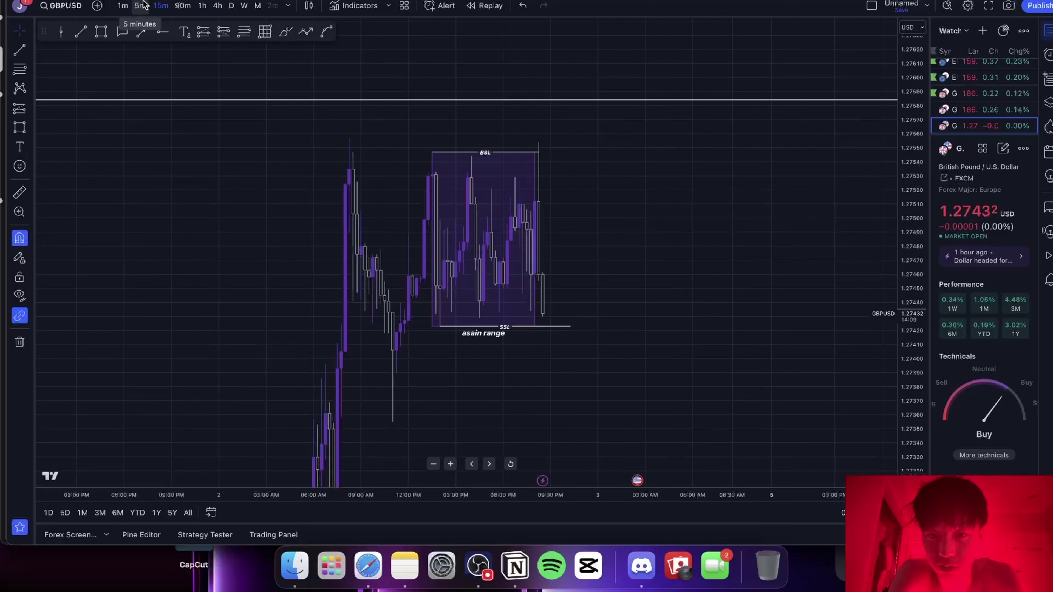
pyautogui.moveTo(916, 89); pyautogui.dragTo(901, 300)
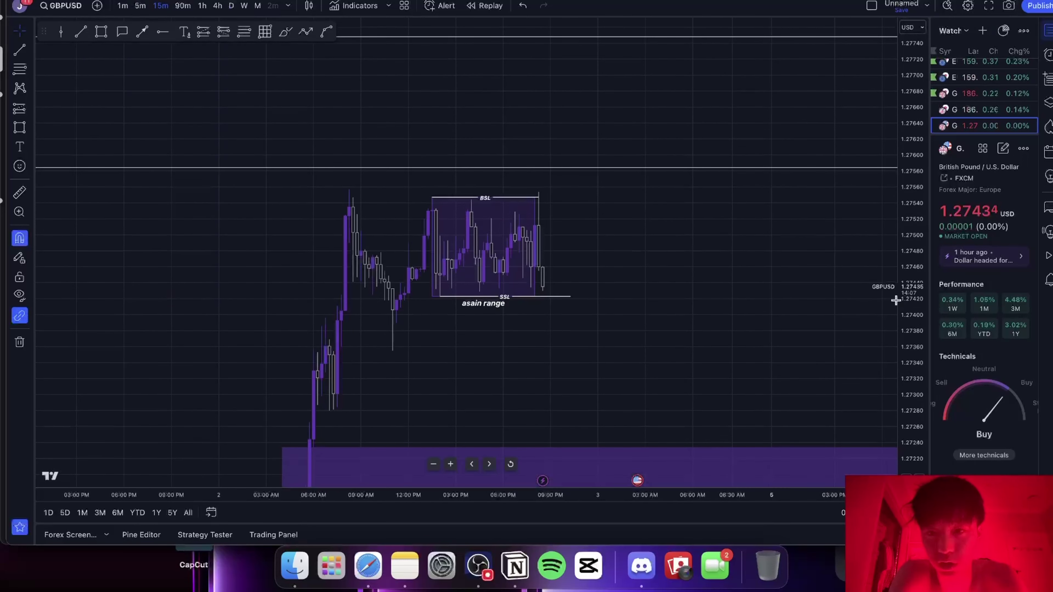
pyautogui.click(201, 6)
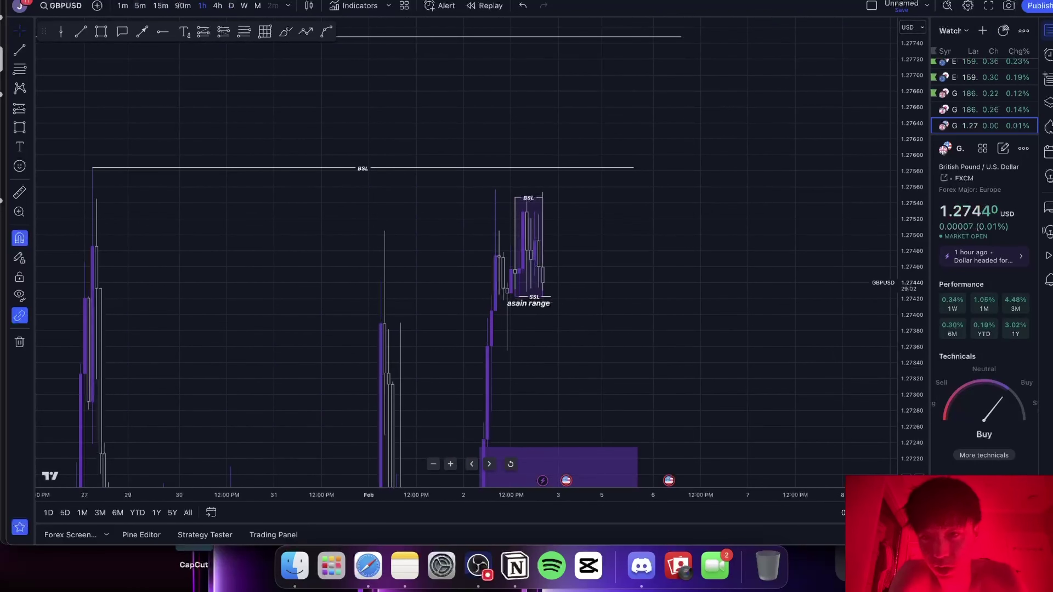
pyautogui.click(156, 6)
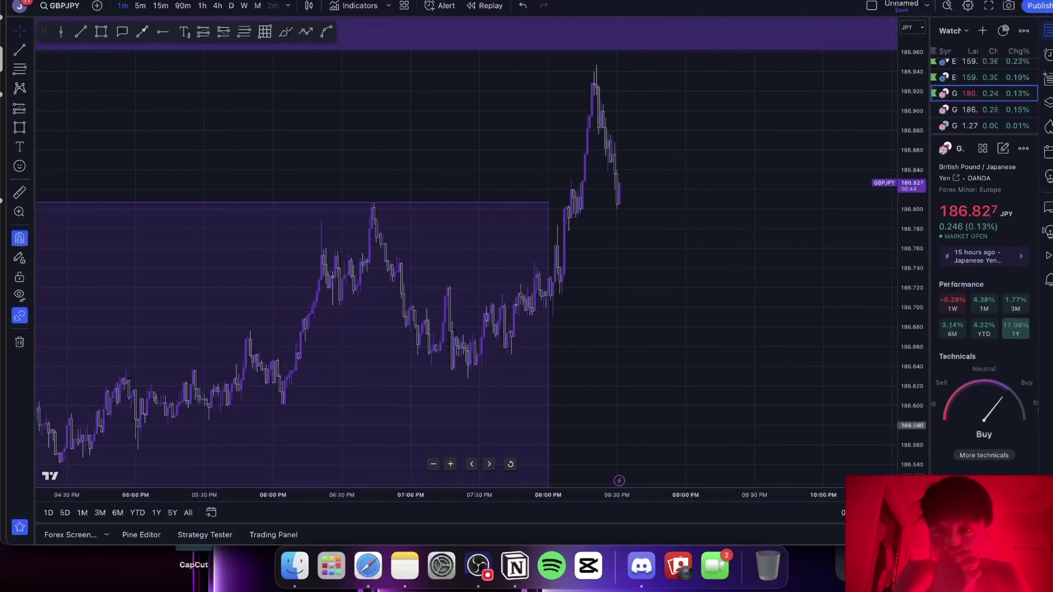
# Switch GBPJPY to the 5-minute timeframe and shorten the upper 1h FVG rectangle to end at about 09:15 PM.
pyautogui.click(140, 5)
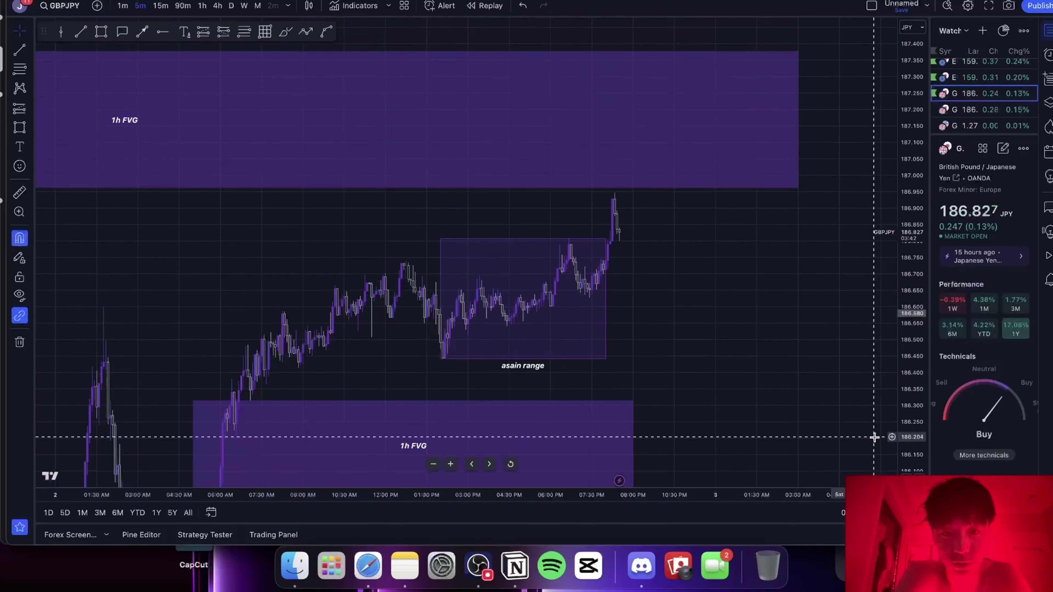
pyautogui.hscroll(-5, 724, 400)
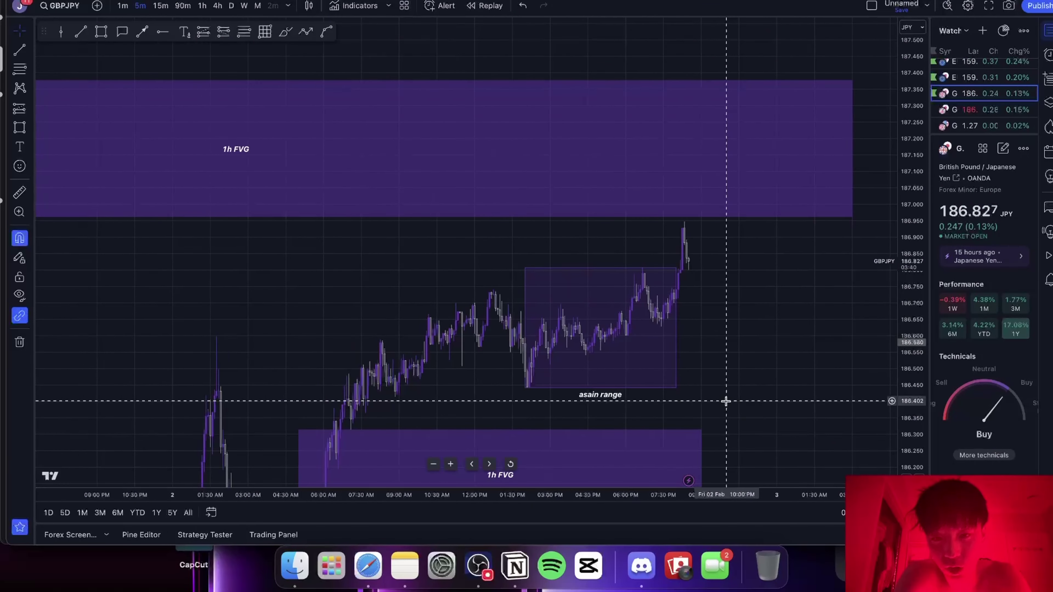
pyautogui.hscroll(-3, 726, 402)
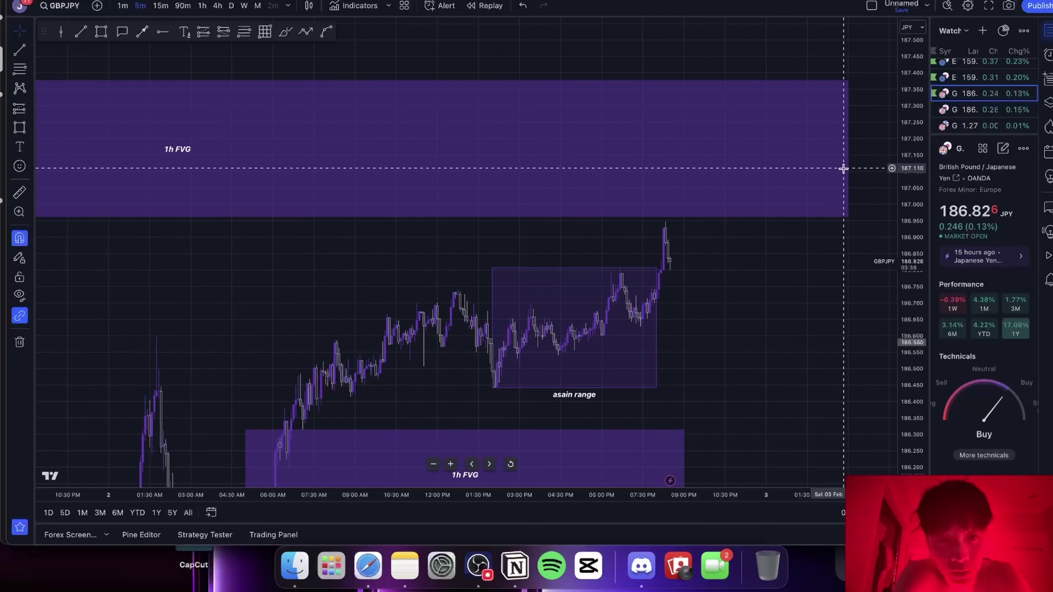
pyautogui.moveTo(851, 148); pyautogui.dragTo(689, 160)
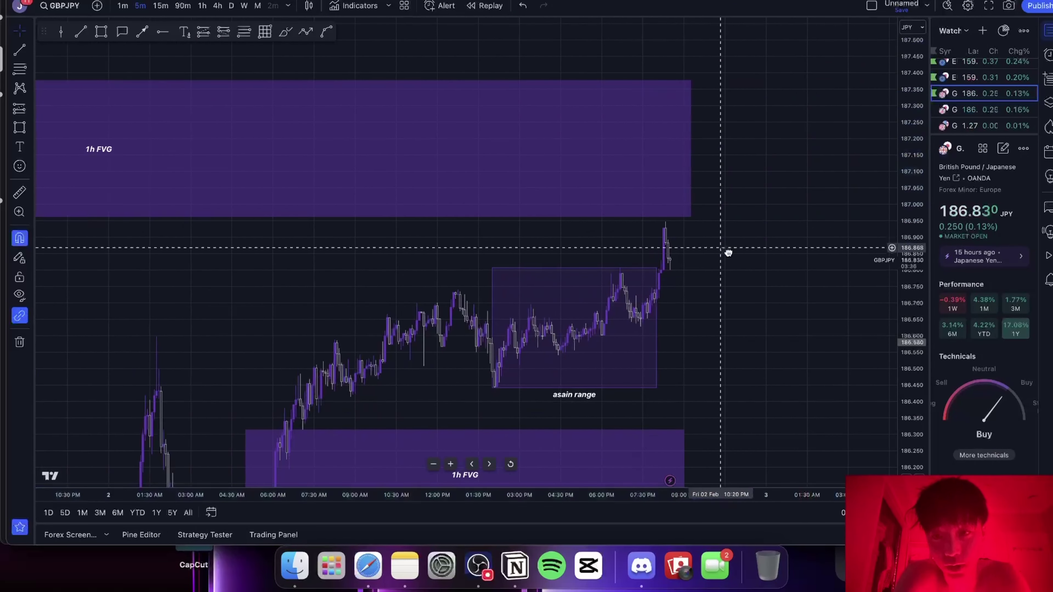
# Draw a zigzag path arrow from the latest GBPJPY candles, peaking at about 187.244, dropping below 186.800 and ending near 187.017.
pyautogui.scroll(1, 742, 260)
pyautogui.scroll(4, 742, 260)
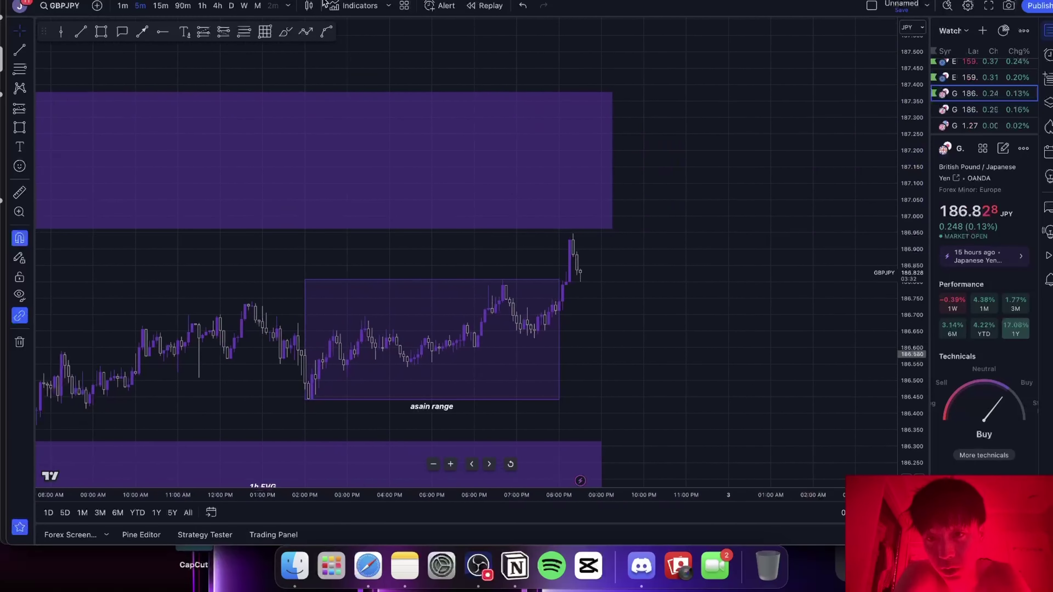
pyautogui.click(308, 30)
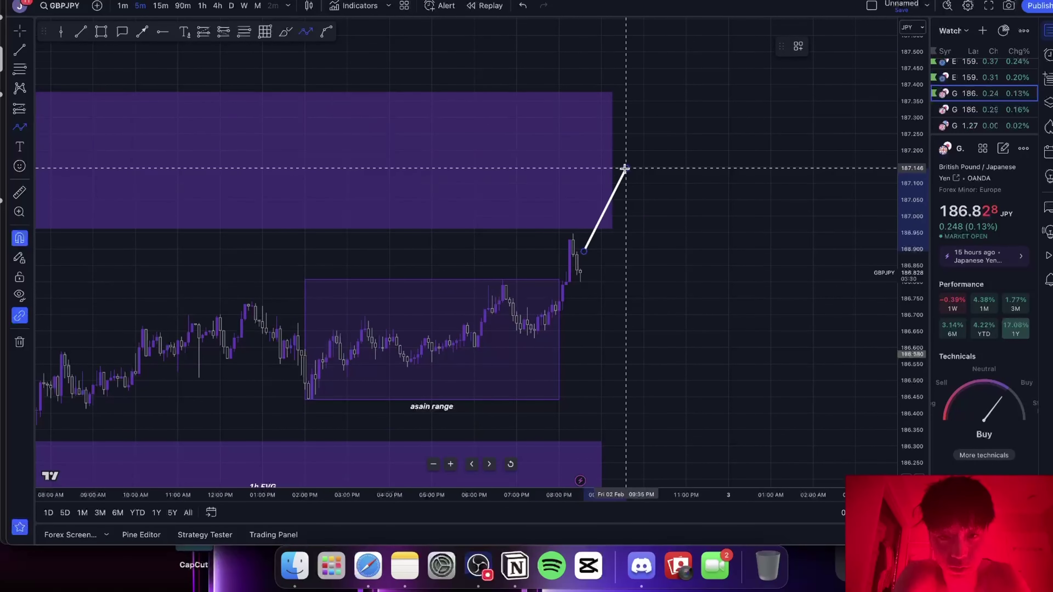
pyautogui.click(647, 211)
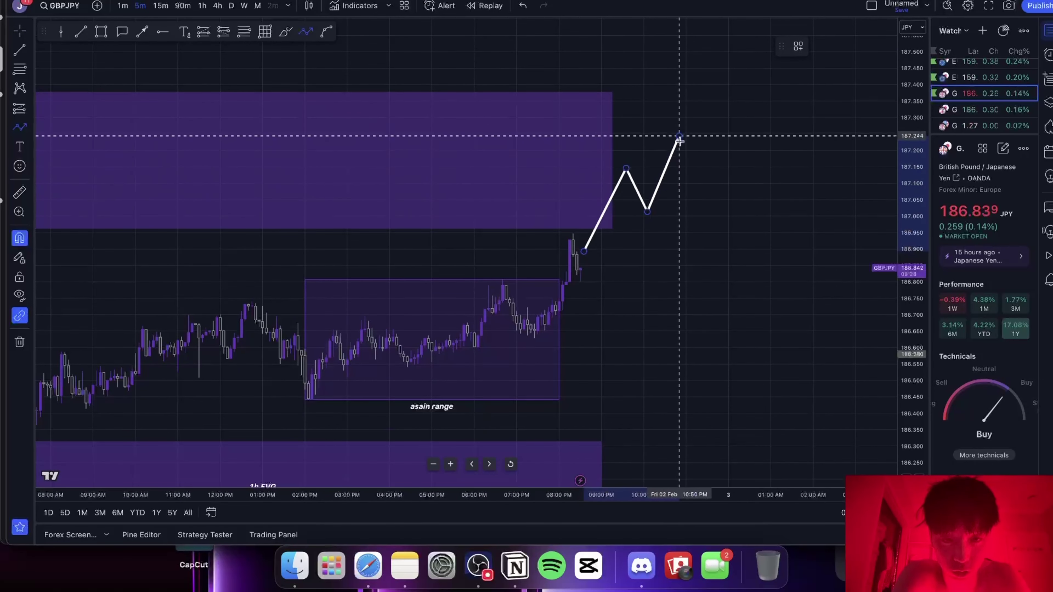
pyautogui.click(679, 136)
pyautogui.click(725, 293)
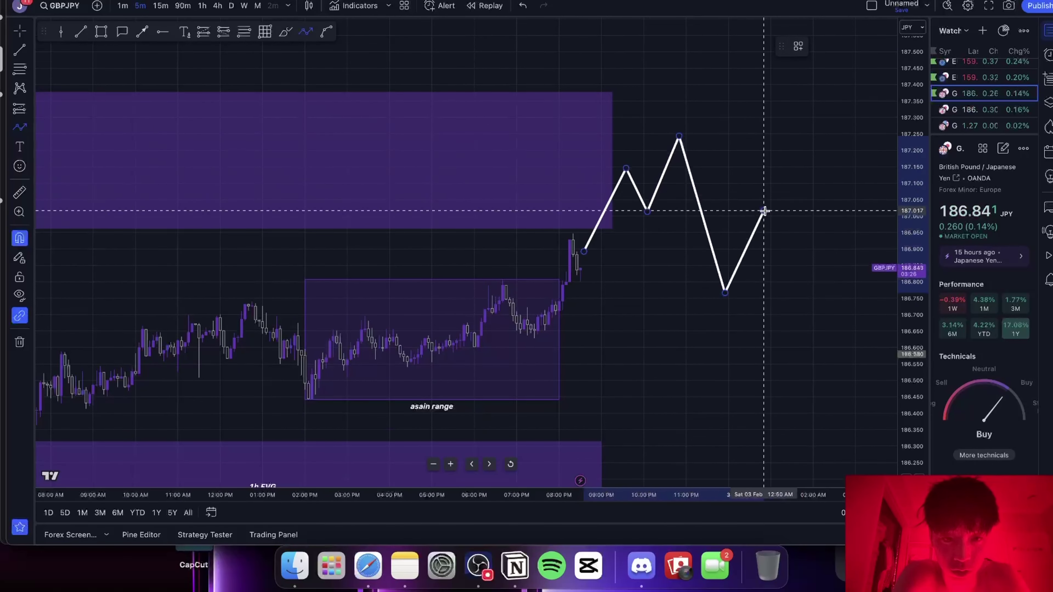
pyautogui.doubleClick(766, 211)
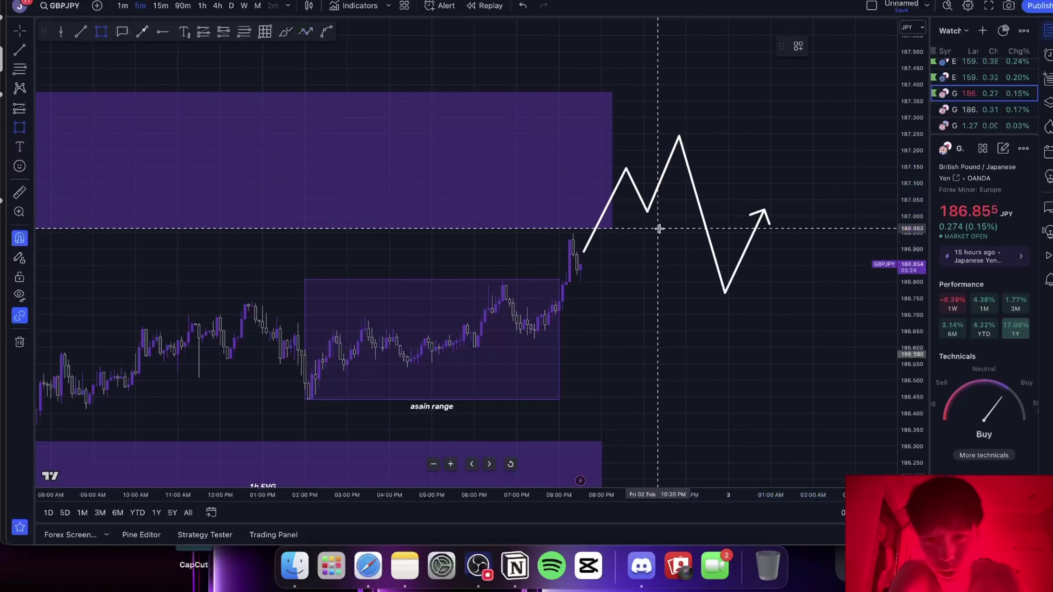
# Draw two overlapping rectangles over the path, one from about 187.002 to 187.100 and one from about 186.96 to 187.061.
pyautogui.click(649, 197)
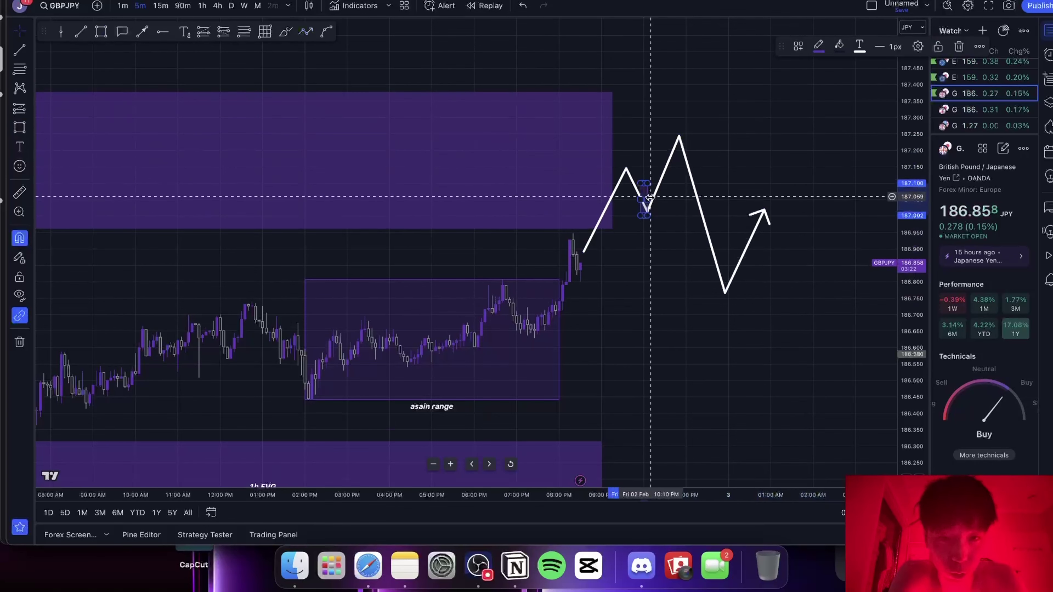
pyautogui.moveTo(649, 198); pyautogui.dragTo(844, 210)
pyautogui.click(802, 294)
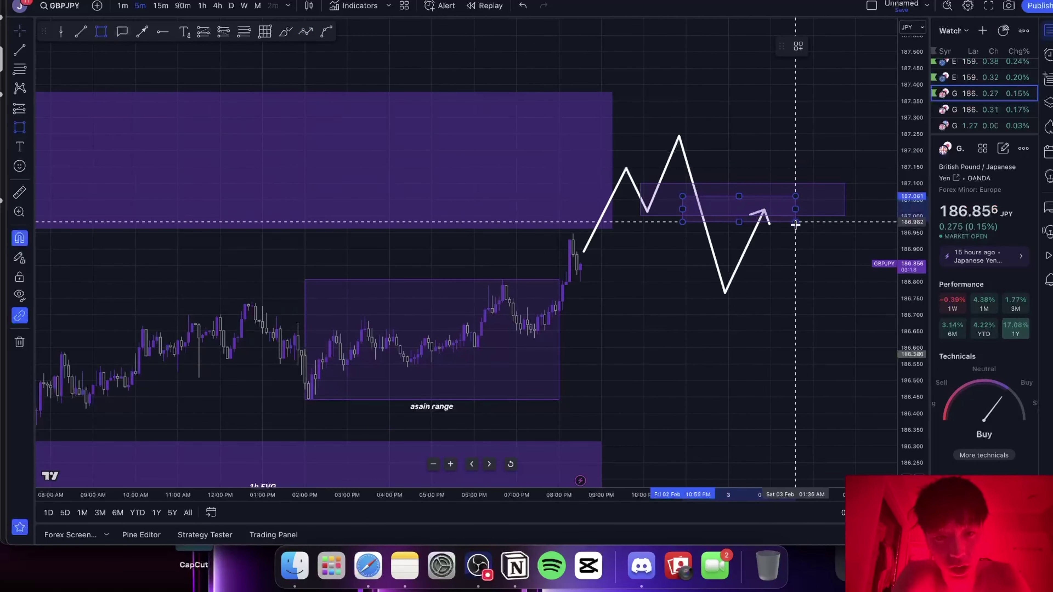
# Place a short position at the path's arrowhead with entry at 187.003 and stop at about 187.09, and extend its target downward.
pyautogui.moveTo(804, 254); pyautogui.dragTo(494, 181)
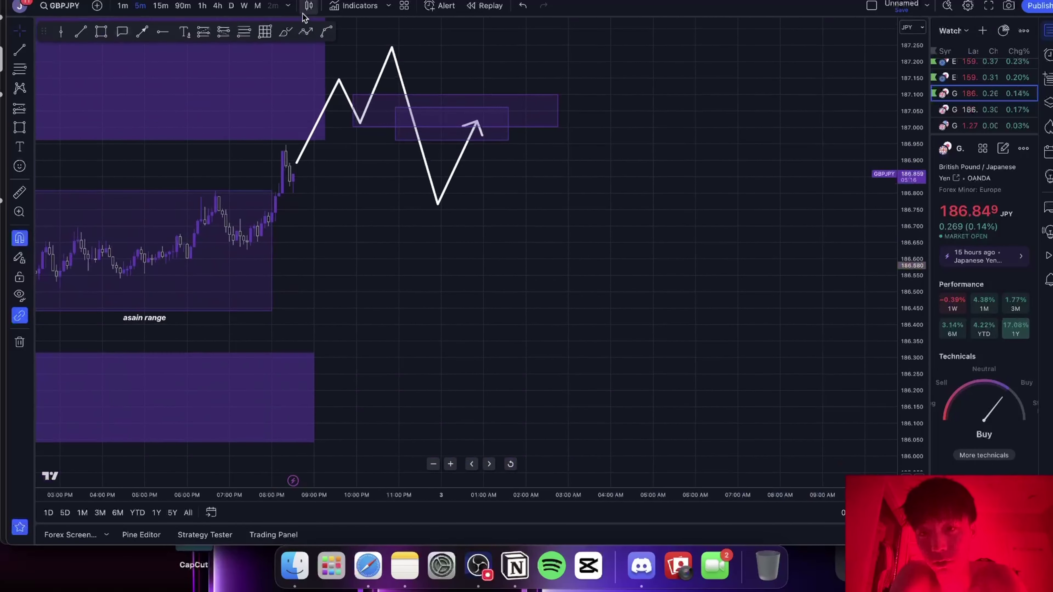
pyautogui.click(484, 127)
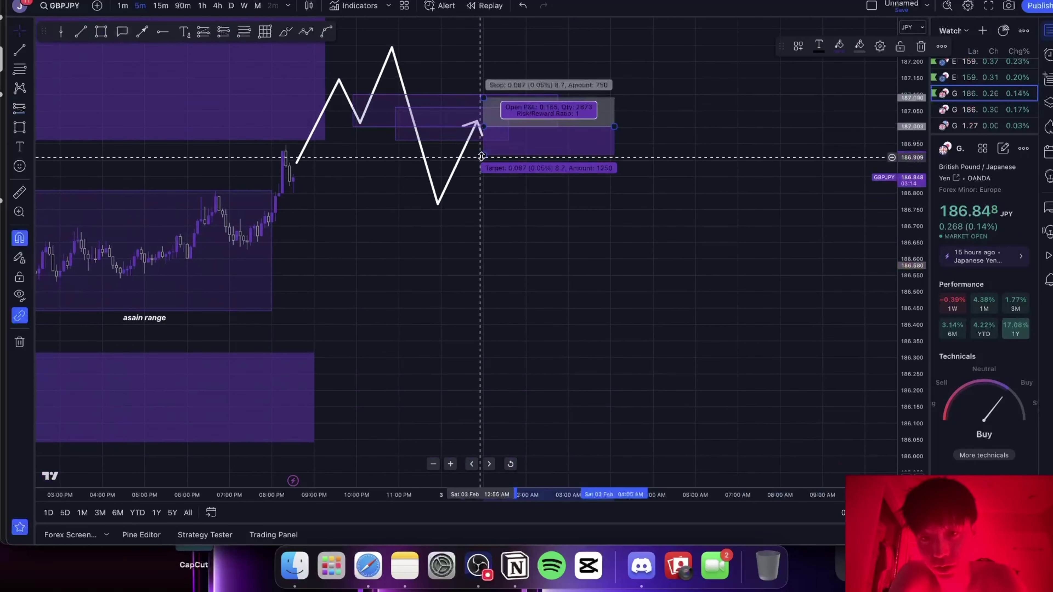
pyautogui.moveTo(485, 158); pyautogui.dragTo(484, 312)
# Delete the short position, the path arrow and both overlapping rectangles from the GBPJPY chart.
pyautogui.press('BackSpace')
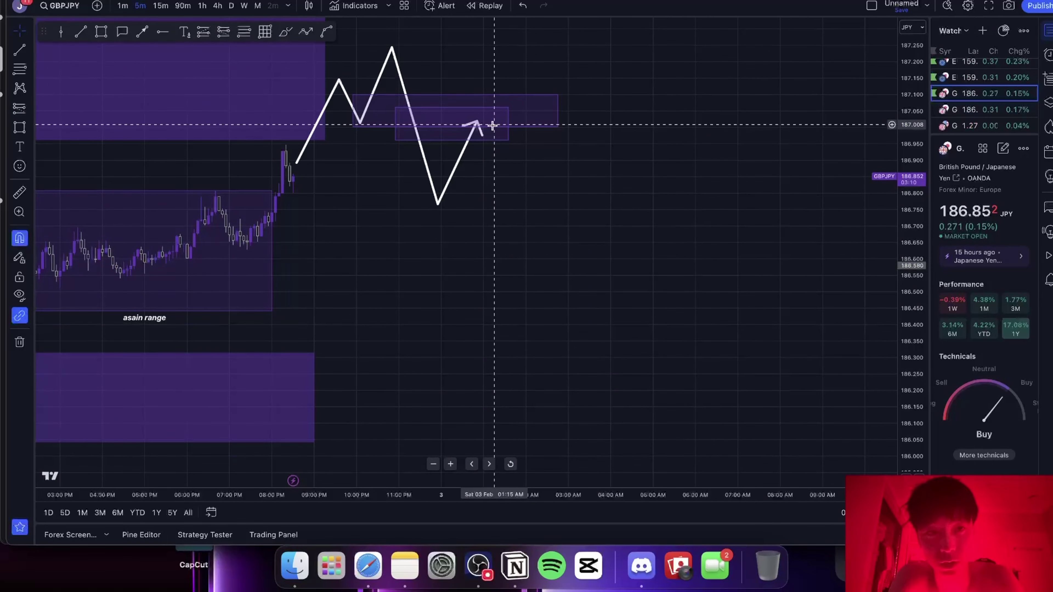
pyautogui.click(477, 127)
pyautogui.press('BackSpace')
pyautogui.click(477, 125)
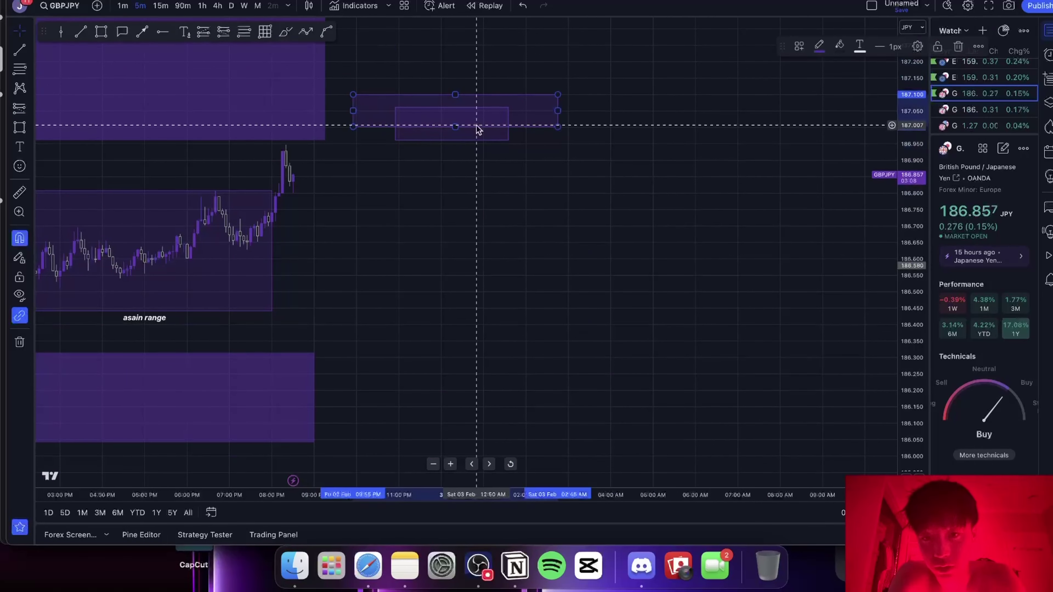
pyautogui.press('BackSpace')
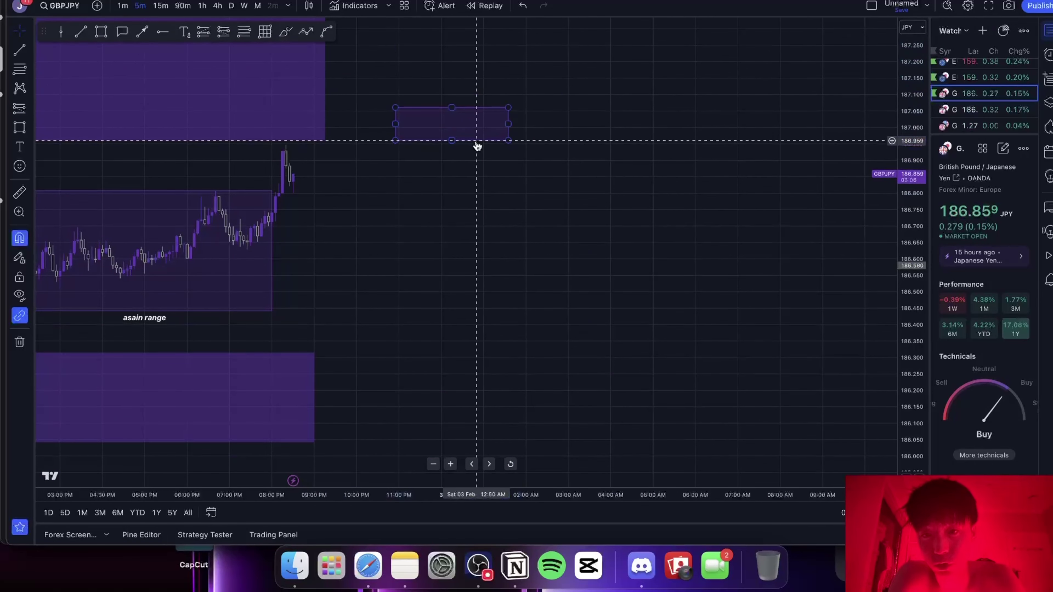
pyautogui.press('BackSpace')
# Open EURJPY on the 1-hour timeframe and clear the long position and the 15-minute and 5-minute zones beside it.
pyautogui.scroll(1, 993, 96)
pyautogui.click(980, 69)
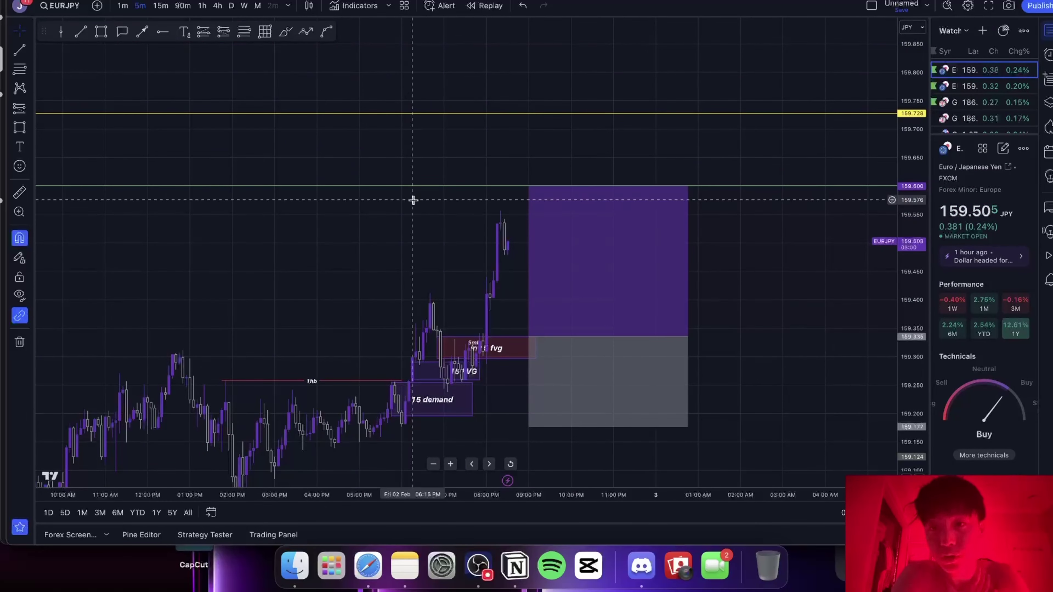
pyautogui.click(202, 5)
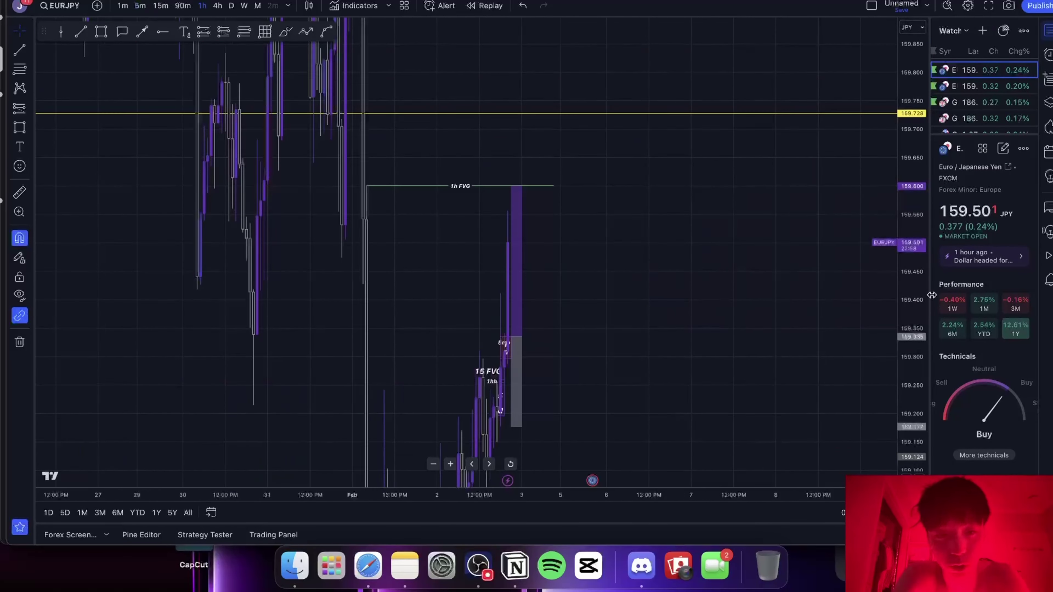
pyautogui.scroll(5, 693, 386)
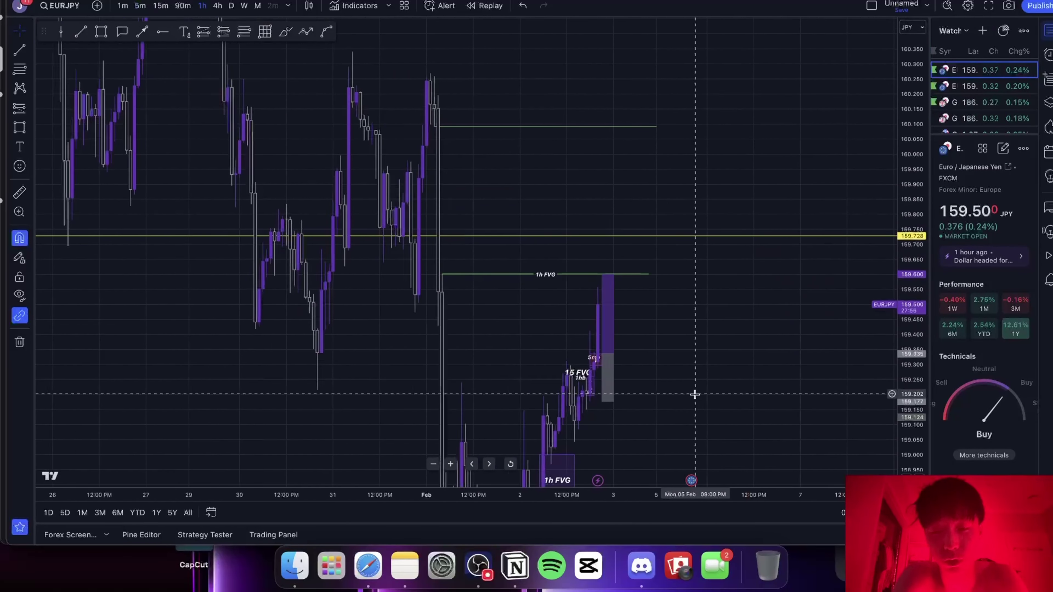
pyautogui.scroll(5, 695, 387)
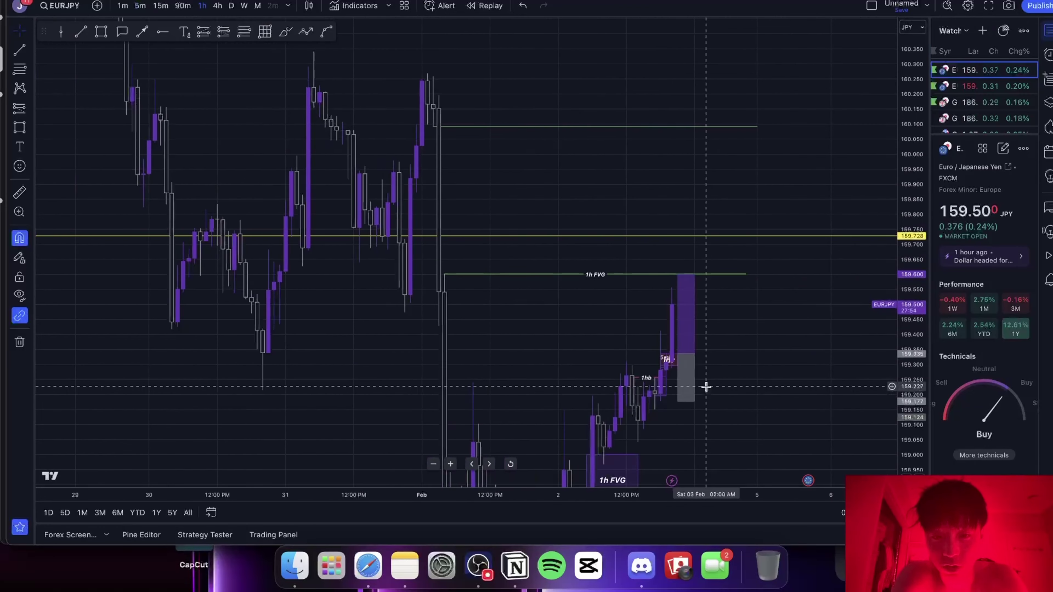
pyautogui.scroll(3, 706, 388)
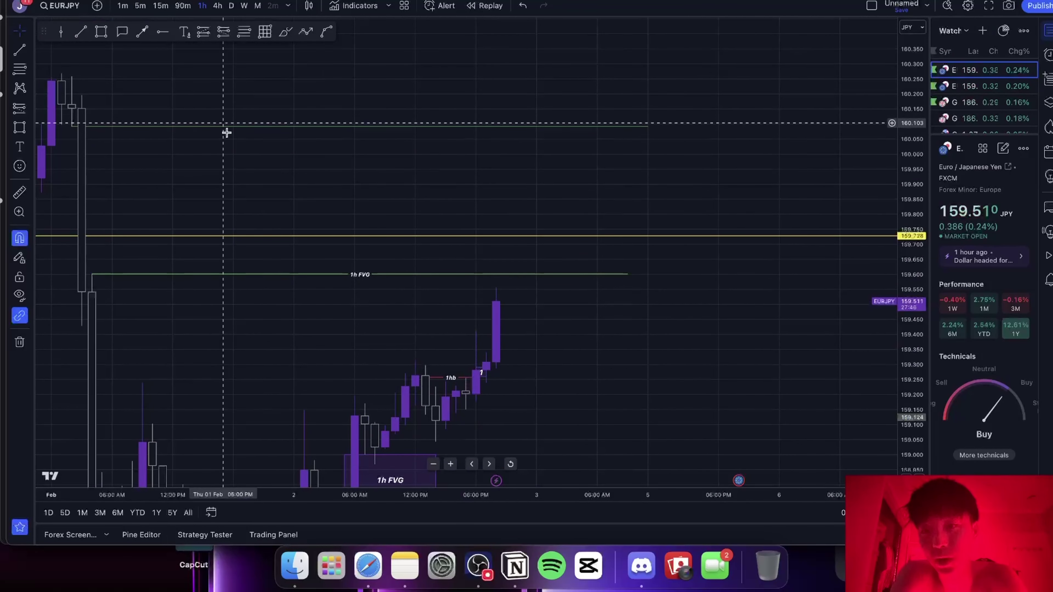
pyautogui.hscroll(-3, 438, 154)
pyautogui.scroll(1, 437, 153)
# Examine EURJPY price on the 15-minute and 1-hour timeframes relative to the 1h FVG zone and the green and yellow lines above.
pyautogui.click(161, 6)
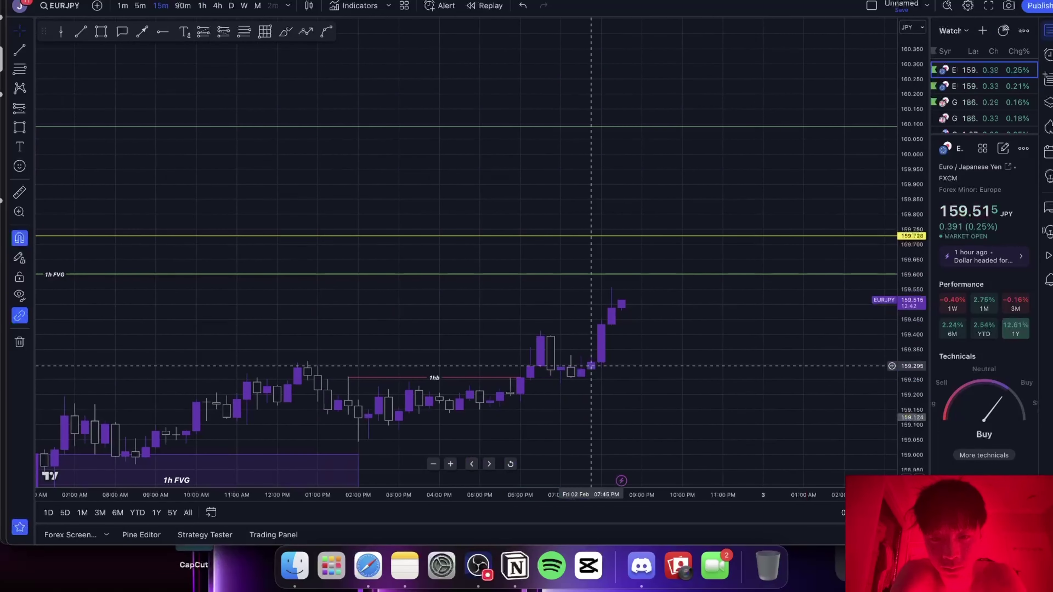
pyautogui.moveTo(710, 351); pyautogui.dragTo(651, 264)
pyautogui.scroll(-1, 651, 264)
pyautogui.moveTo(721, 350); pyautogui.dragTo(691, 382)
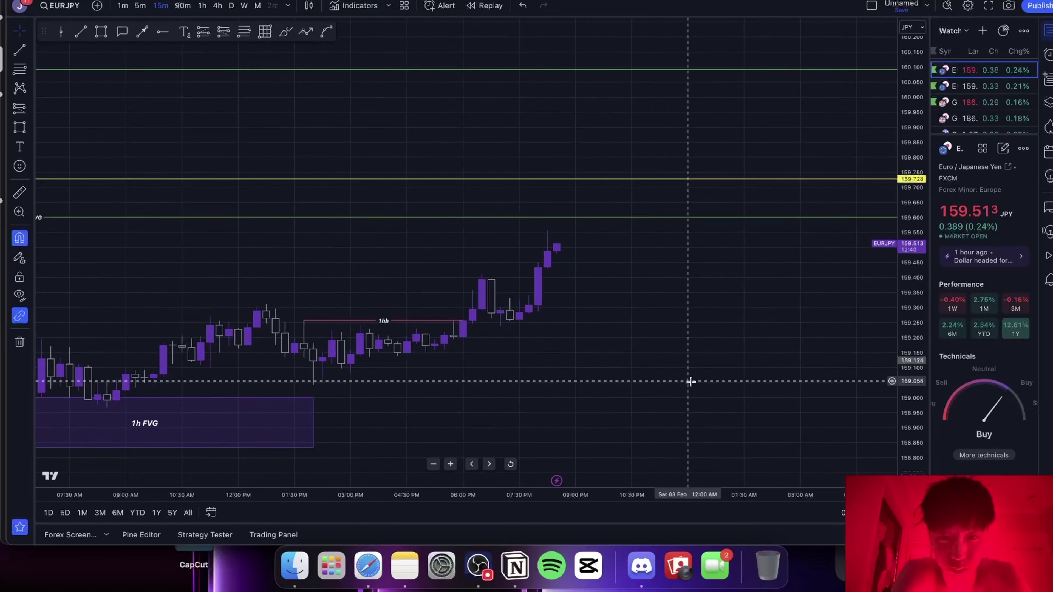
pyautogui.scroll(-5, 690, 381)
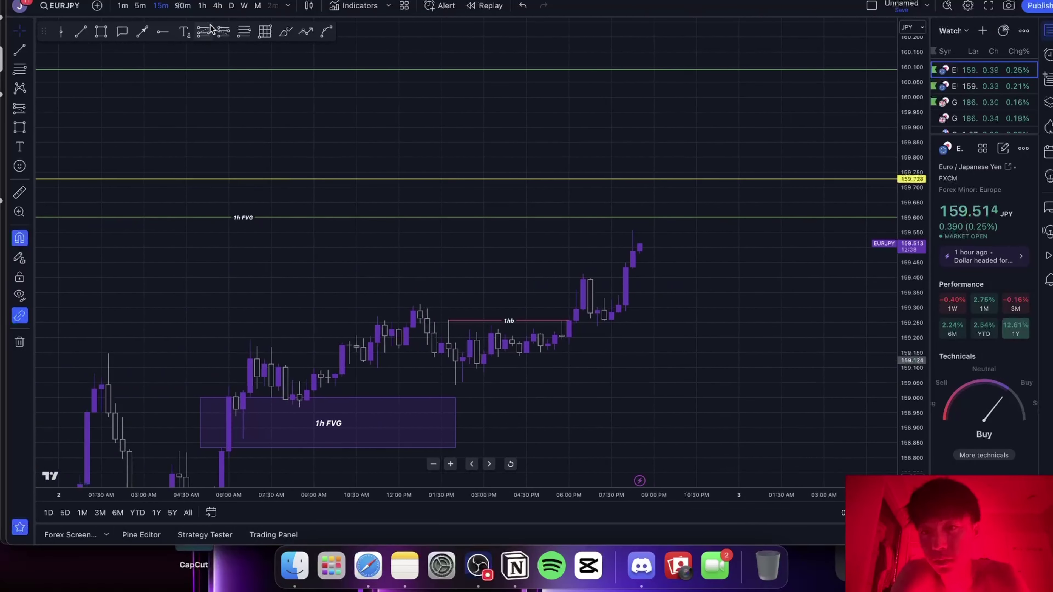
pyautogui.click(202, 5)
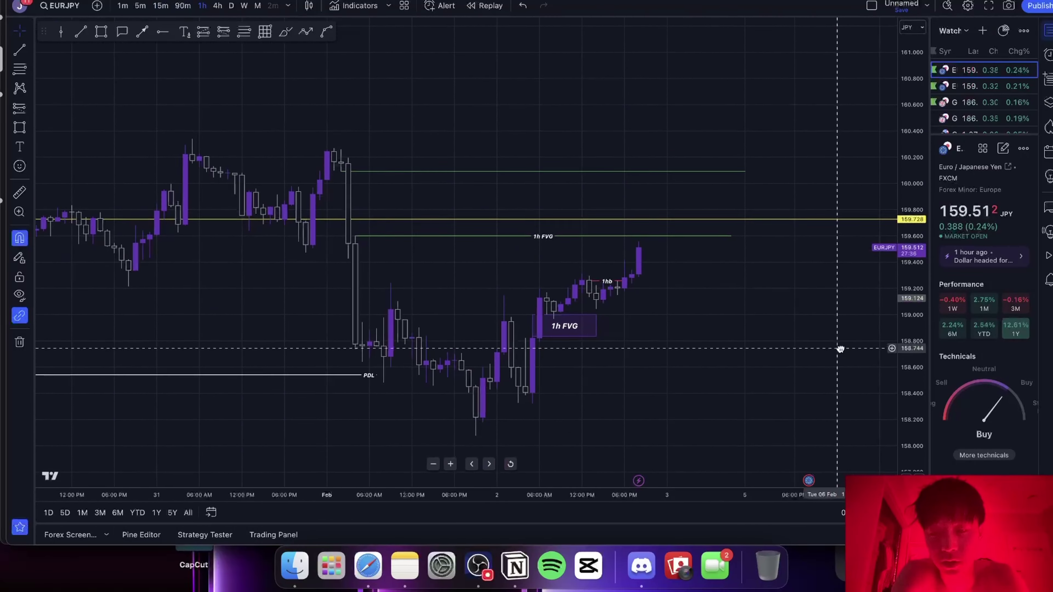
pyautogui.moveTo(840, 350); pyautogui.dragTo(812, 329)
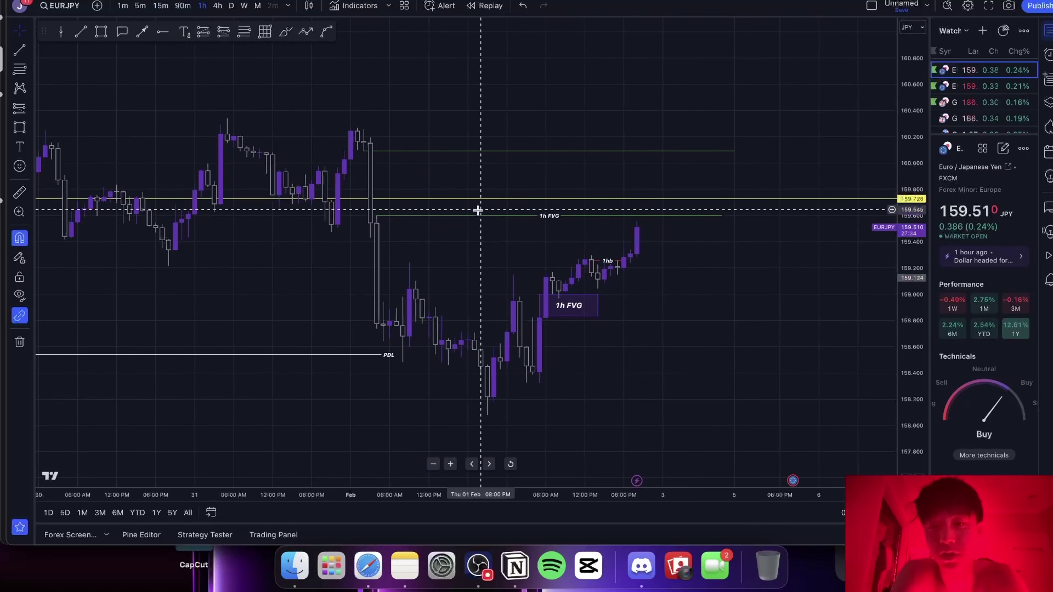
pyautogui.scroll(-3, 312, 97)
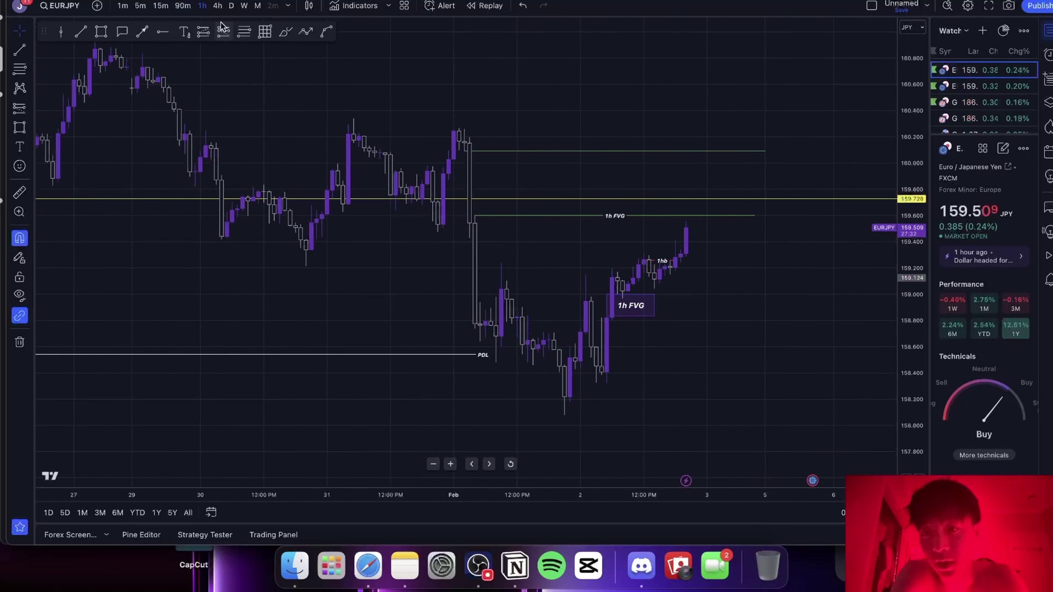
# Examine EURJPY on the daily, 4-hour and 15-minute timeframes around the yellow 159.728 line and the 1h FVG level.
pyautogui.click(231, 6)
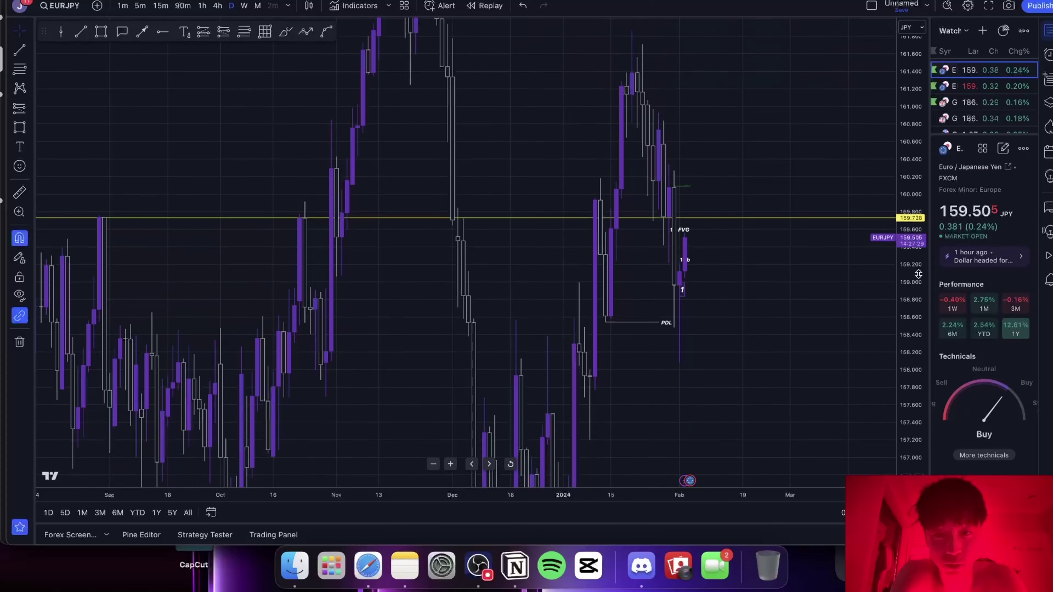
pyautogui.scroll(-2, 752, 289)
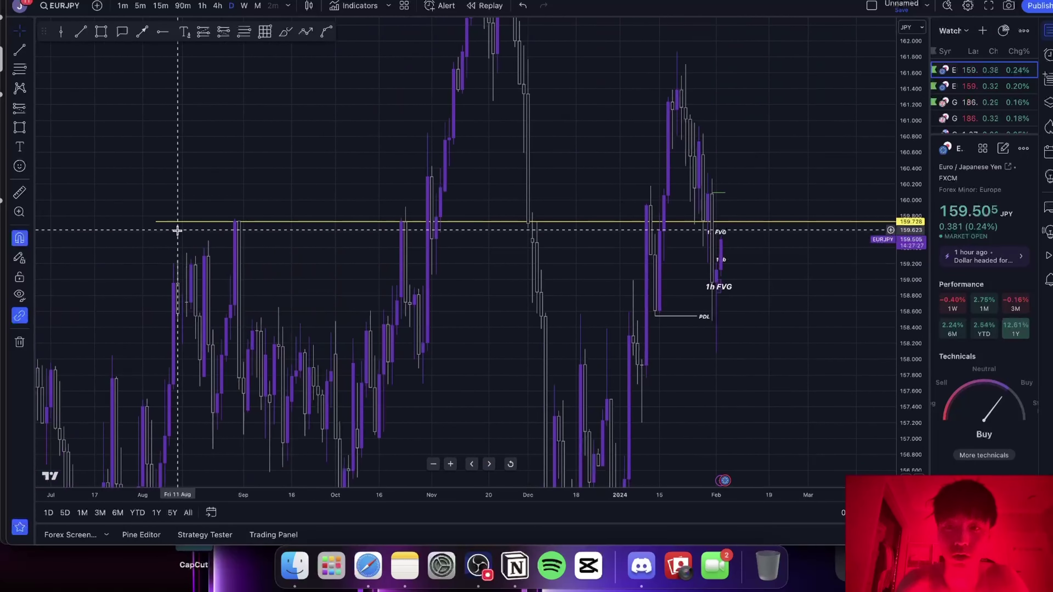
pyautogui.keyDown('shift'); pyautogui.click(132, 232); pyautogui.keyUp('shift')
pyautogui.click(855, 200)
pyautogui.click(854, 200)
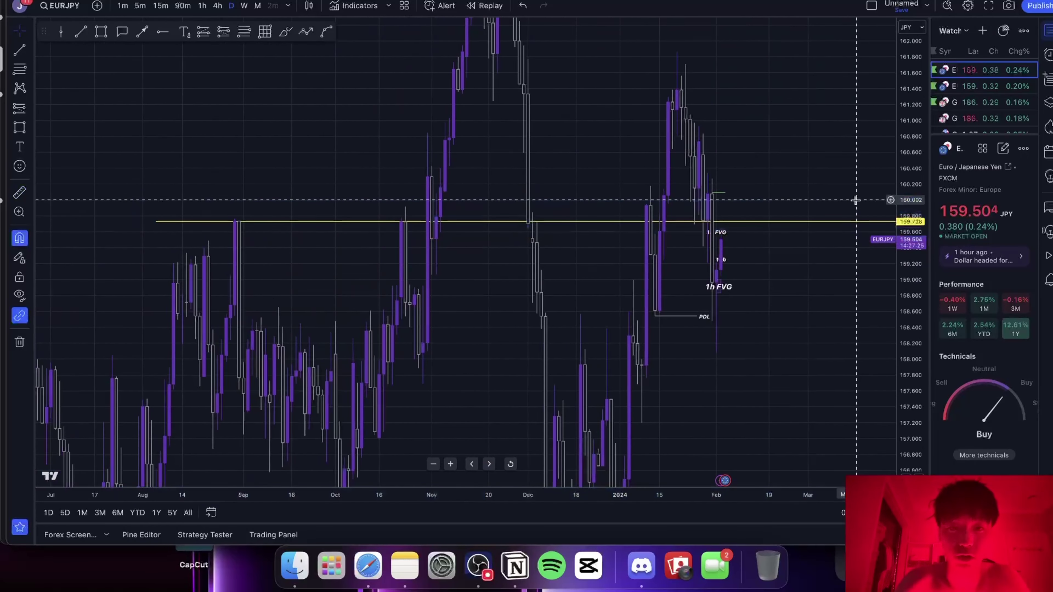
pyautogui.click(217, 5)
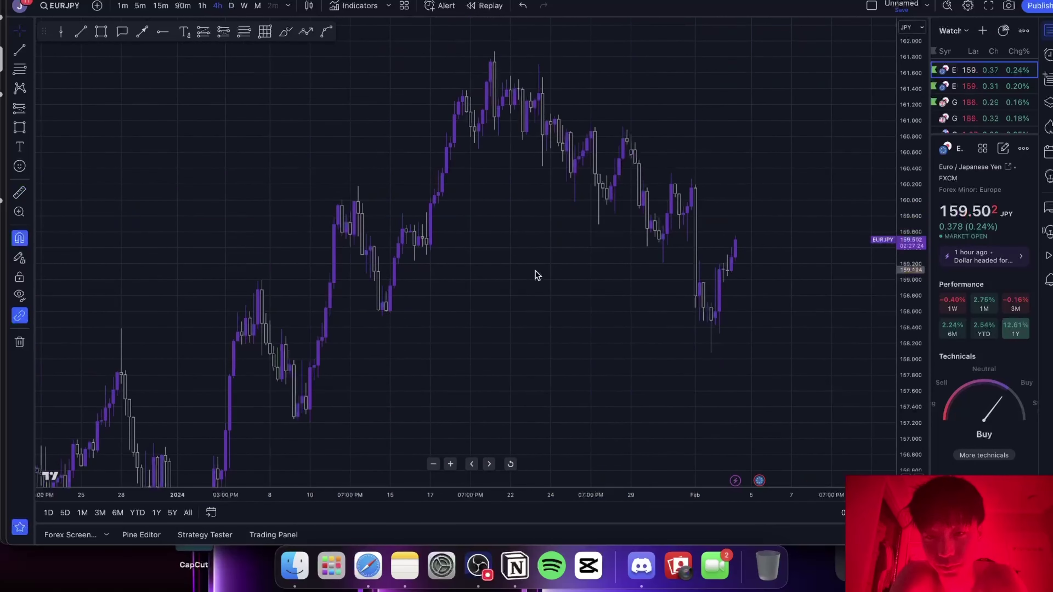
pyautogui.scroll(5, 536, 275)
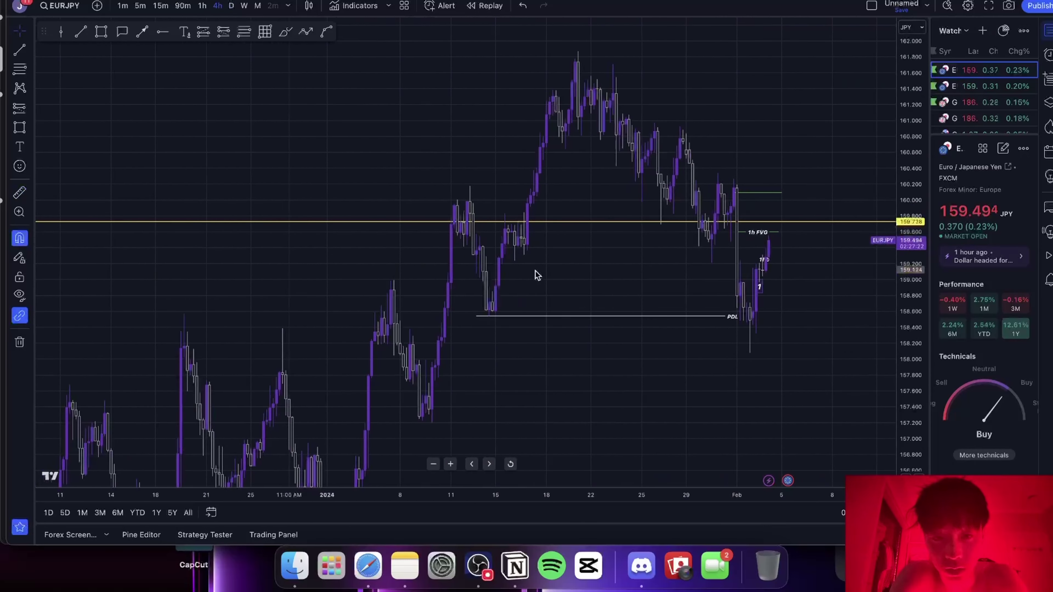
pyautogui.scroll(5, 536, 274)
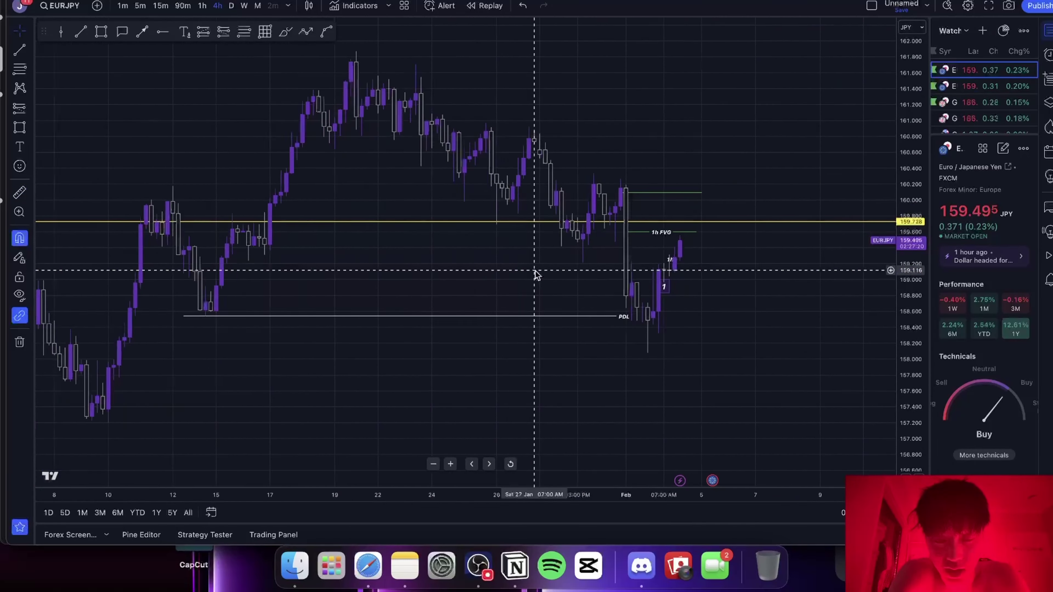
pyautogui.click(160, 5)
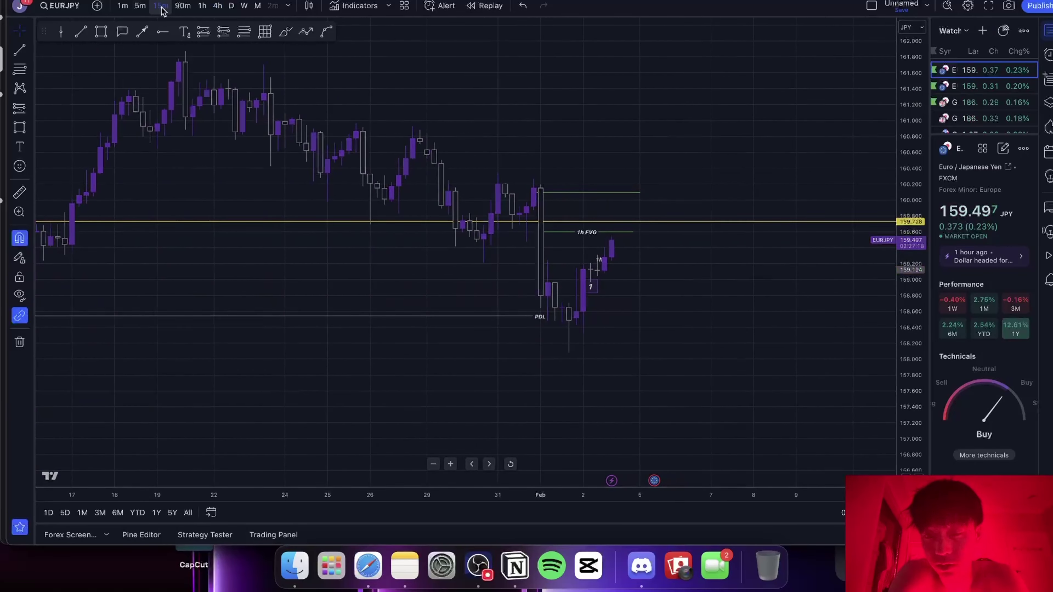
pyautogui.scroll(-3, 692, 385)
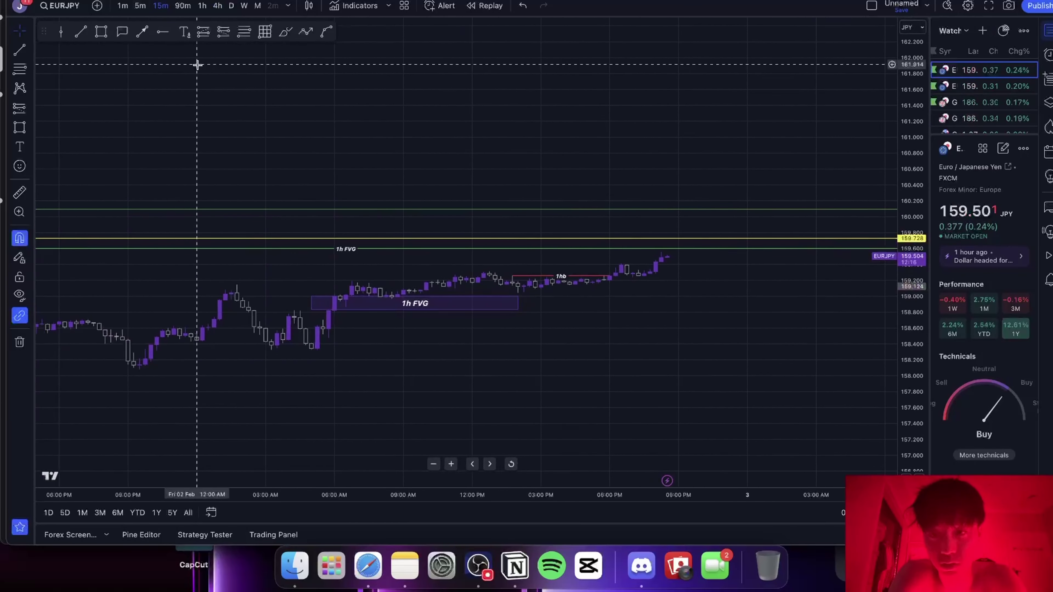
# On the 1-hour EURJPY chart, draw a Fibonacci retracement from the 31 January high at 160.340 down to about 158.08.
pyautogui.click(202, 8)
pyautogui.moveTo(890, 375); pyautogui.dragTo(894, 337)
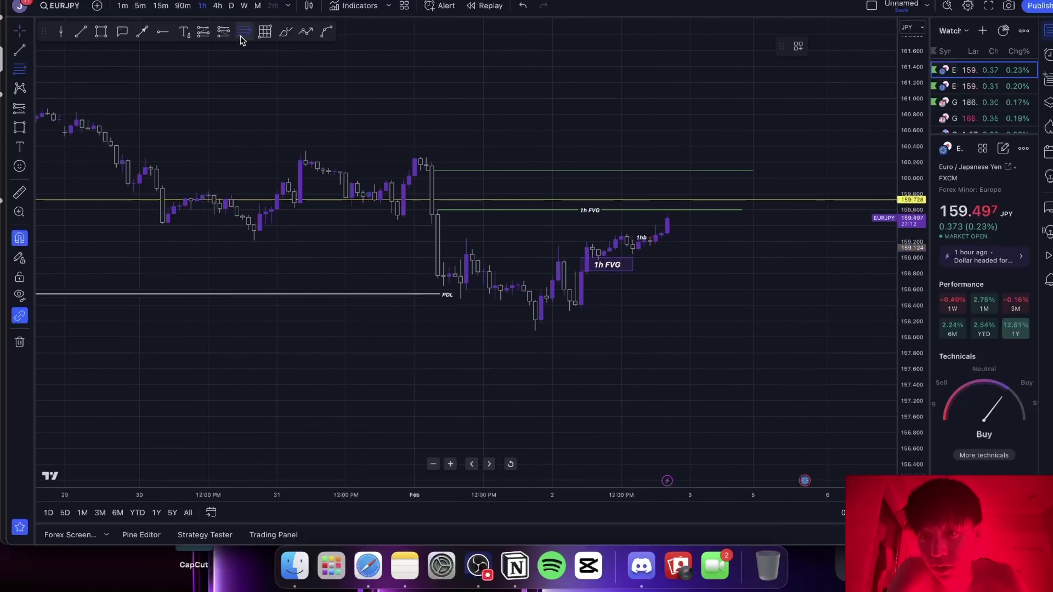
pyautogui.click(305, 134)
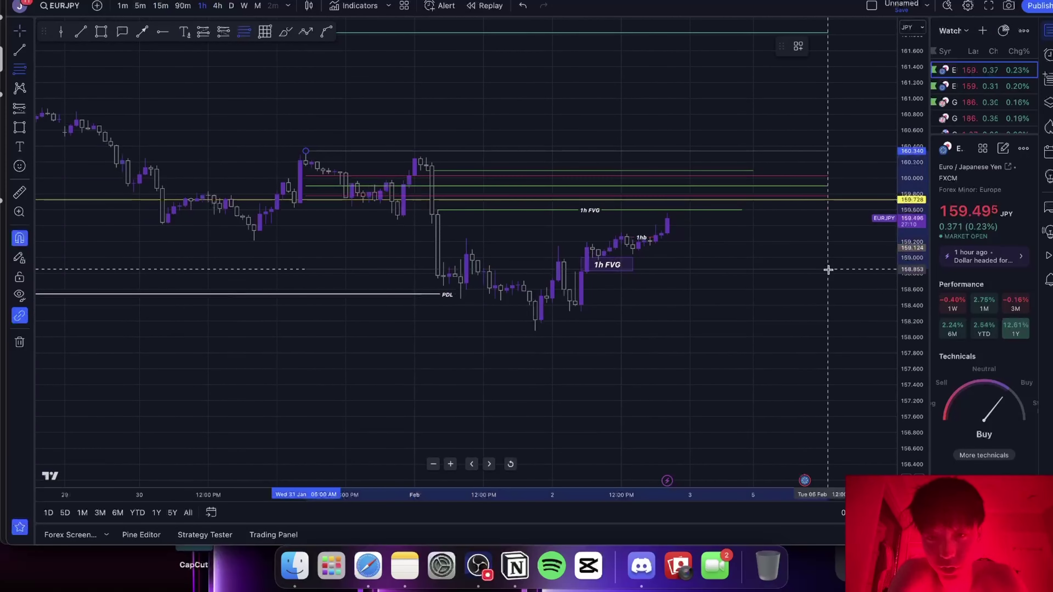
pyautogui.click(816, 331)
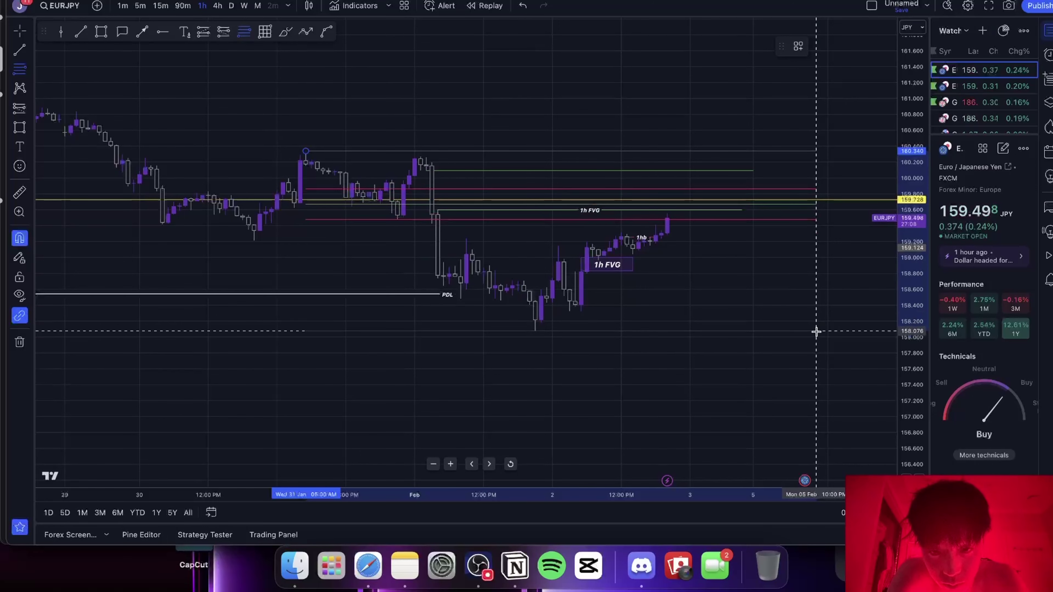
pyautogui.moveTo(850, 327); pyautogui.dragTo(848, 370)
pyautogui.moveTo(911, 390); pyautogui.dragTo(911, 245)
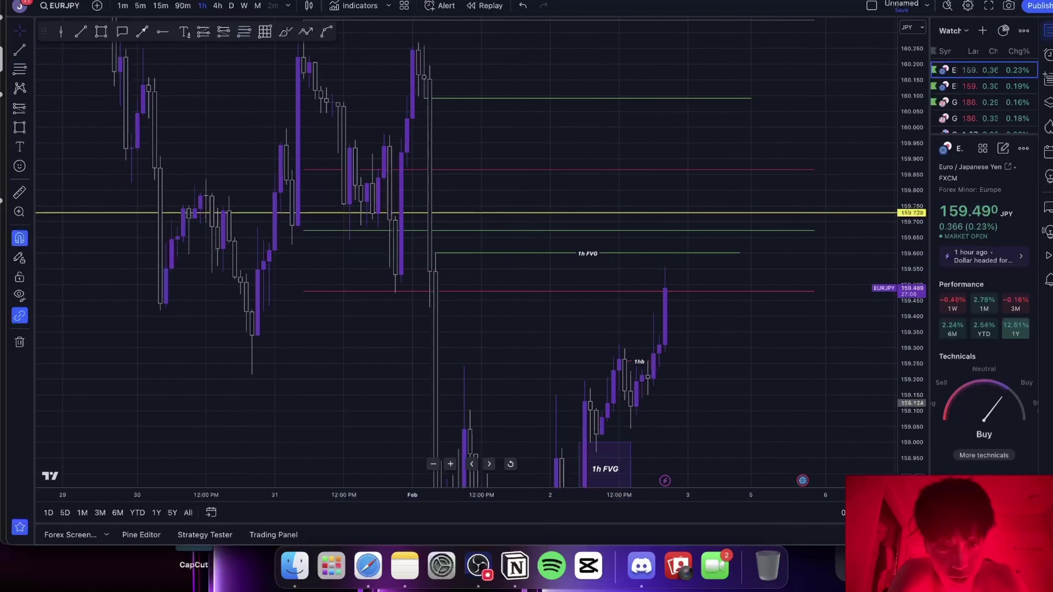
# Measure the price range between the two red retracement levels, and delete the Fibonacci retracement.
pyautogui.keyDown('shift'); pyautogui.click(824, 293); pyautogui.keyUp('shift')
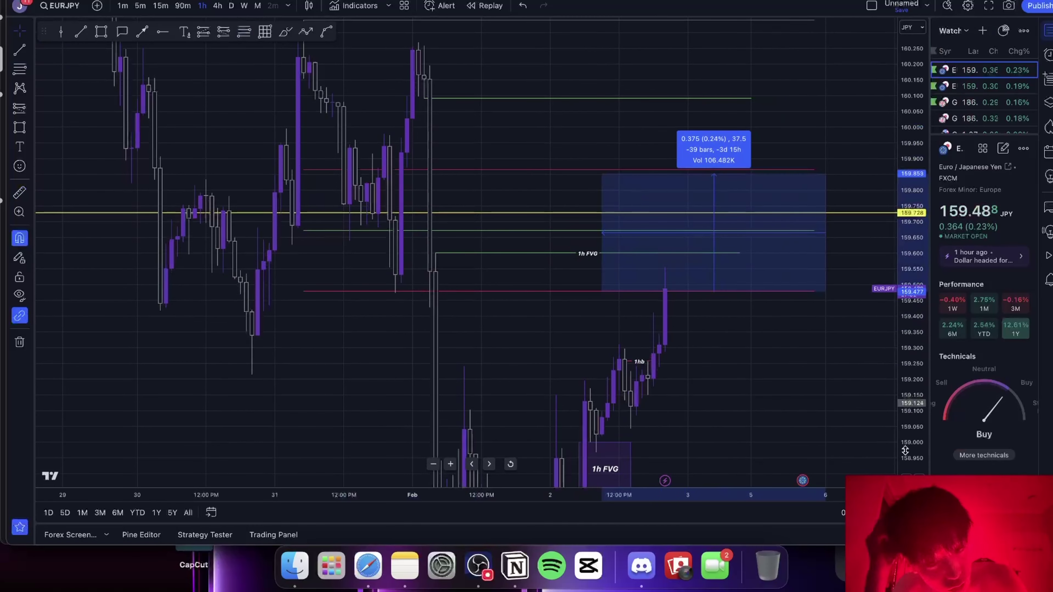
pyautogui.click(804, 384)
pyautogui.click(774, 291)
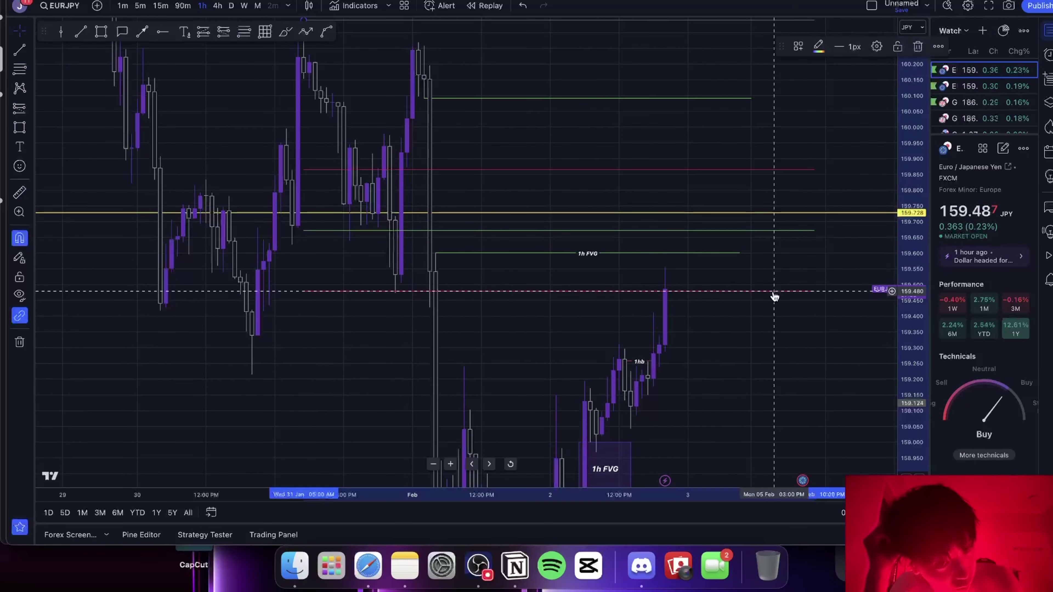
pyautogui.press('Delete')
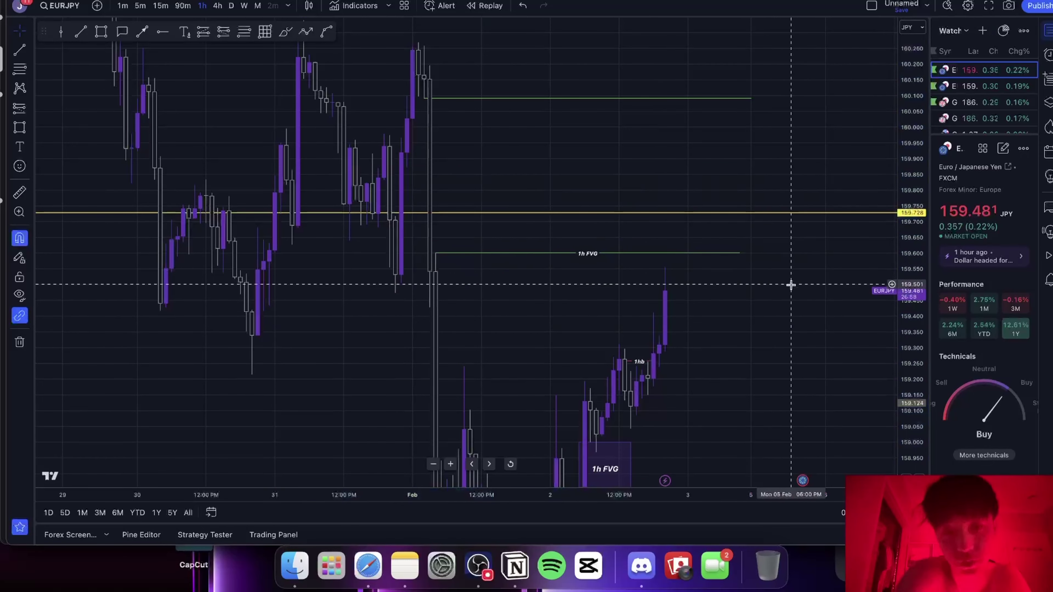
# Examine EURJPY price below the 1h FVG and yellow lines on the 4-hour, 15-minute and 5-minute timeframes.
pyautogui.moveTo(916, 134); pyautogui.dragTo(907, 238)
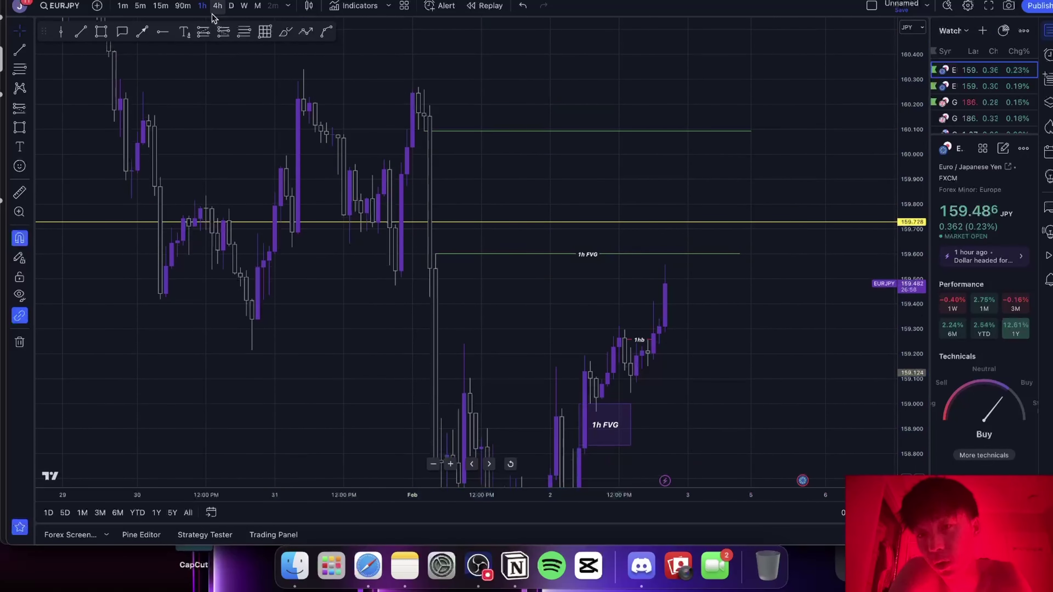
pyautogui.click(217, 5)
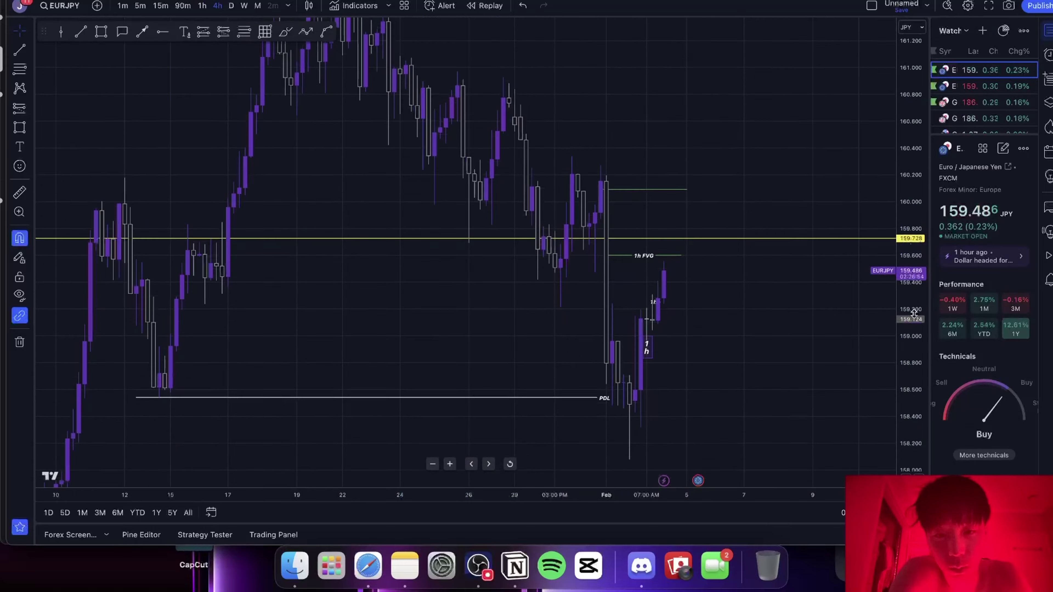
pyautogui.scroll(-2, 787, 357)
pyautogui.moveTo(925, 171); pyautogui.dragTo(913, 360)
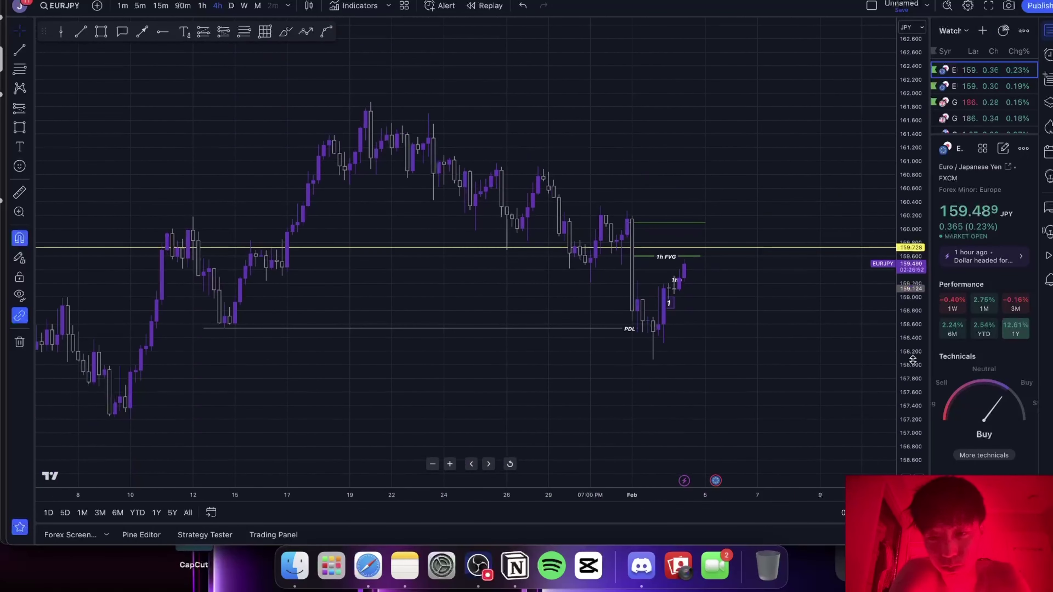
pyautogui.scroll(2, 484, 372)
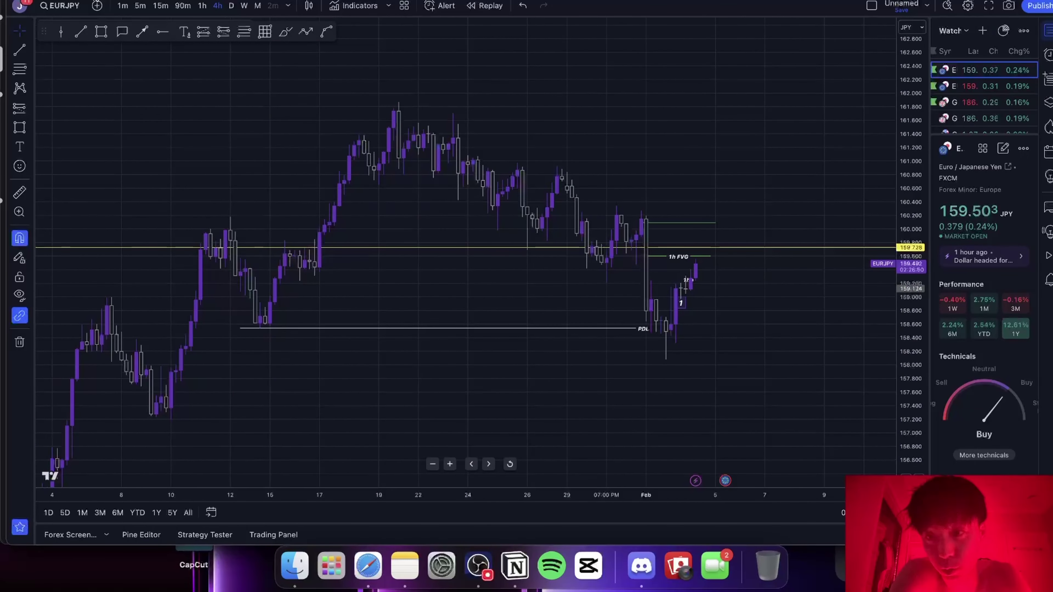
pyautogui.click(160, 6)
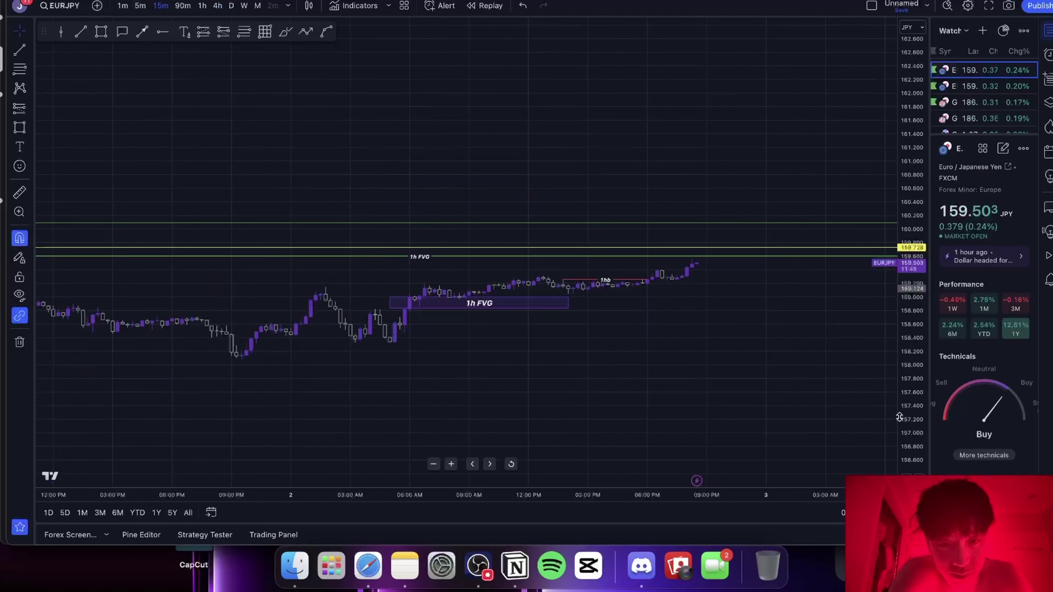
pyautogui.moveTo(899, 417); pyautogui.dragTo(974, 365)
pyautogui.click(140, 6)
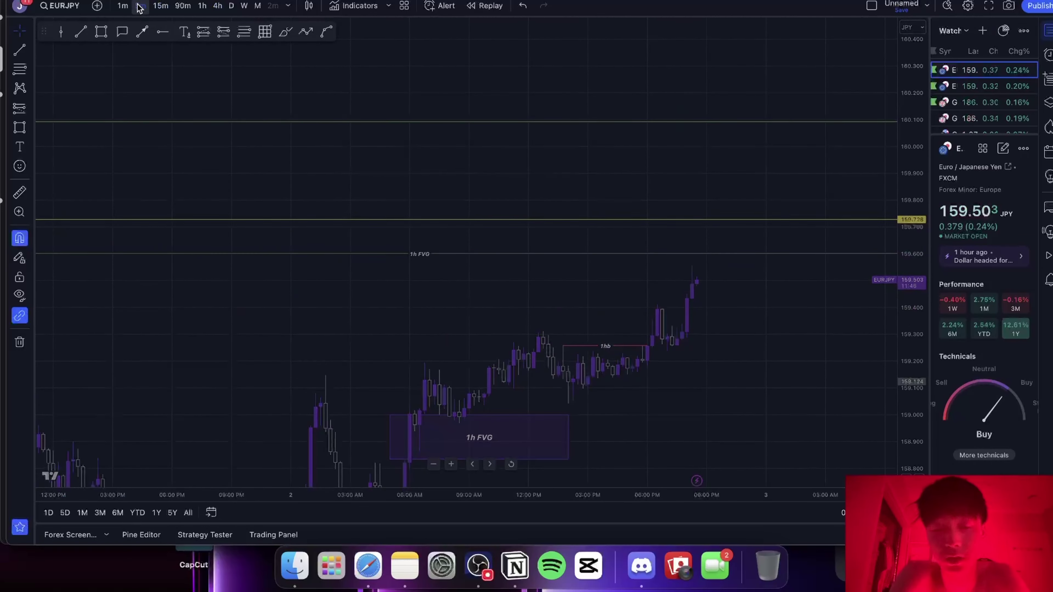
pyautogui.moveTo(802, 406); pyautogui.dragTo(612, 398)
pyautogui.scroll(-2, 727, 396)
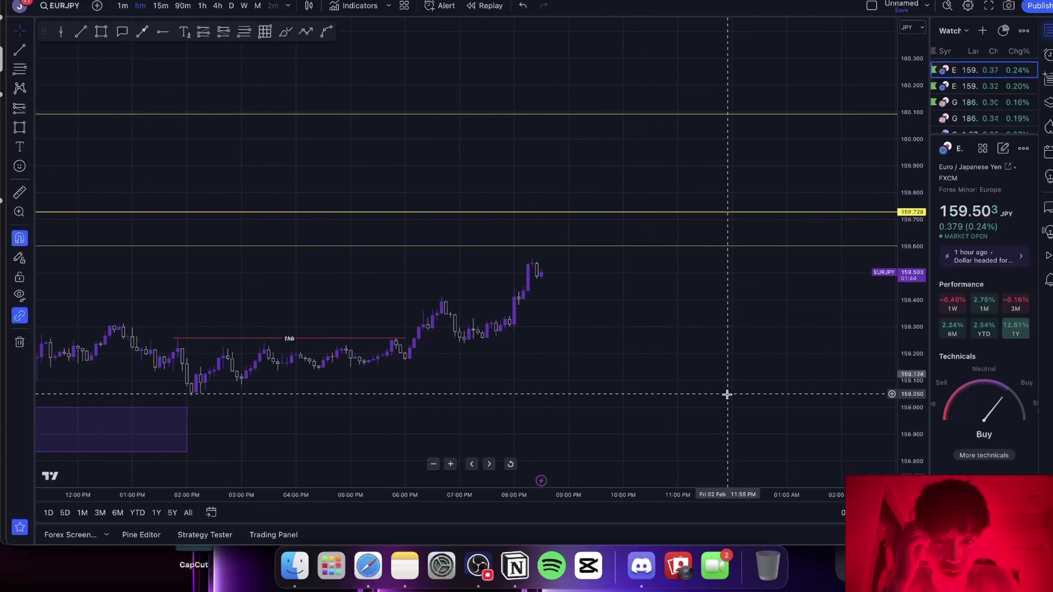
# Draw a zigzag path arrow with two peaks above the green 1h FVG line, a drop to about 159.42 and a retrace to about 159.57.
pyautogui.moveTo(915, 418); pyautogui.dragTo(905, 299)
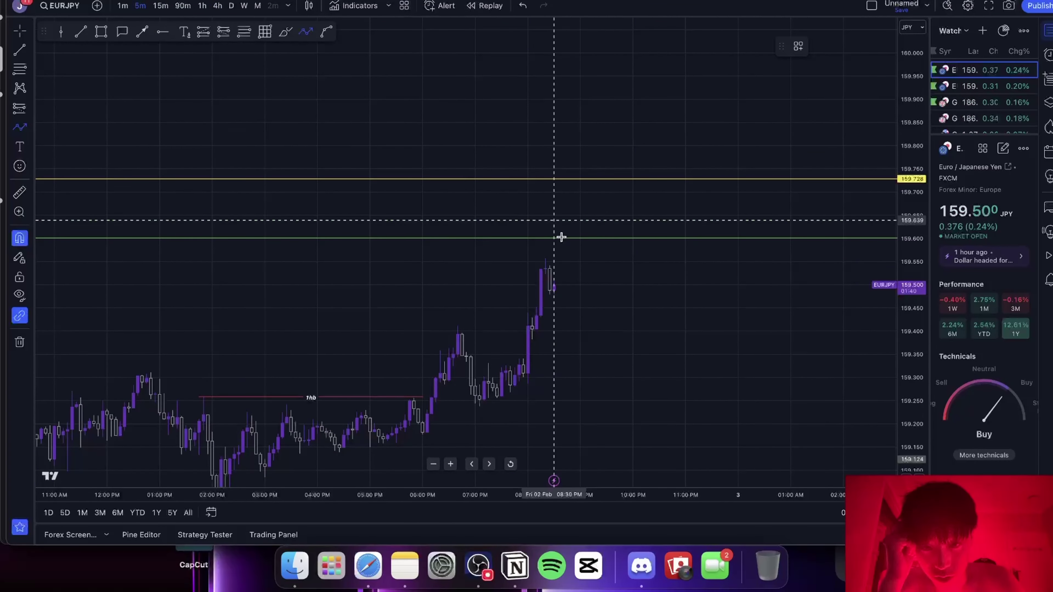
pyautogui.click(584, 300)
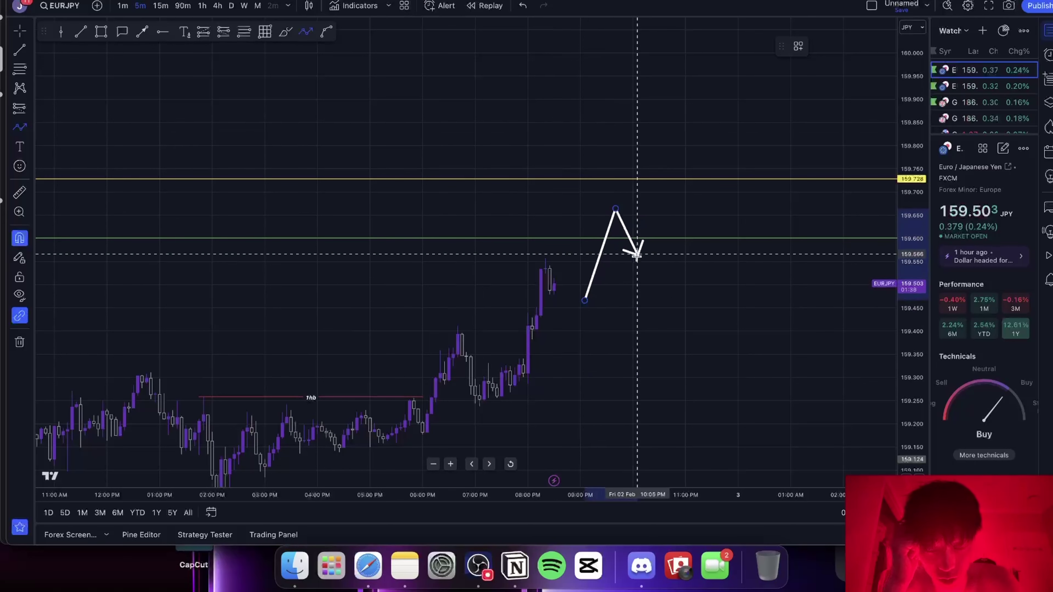
pyautogui.click(638, 266)
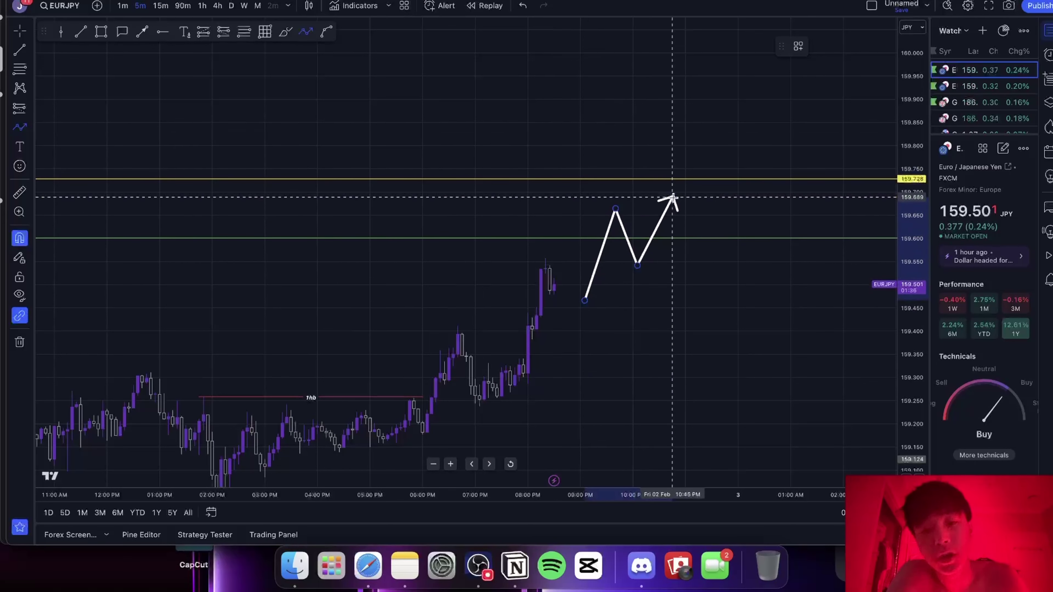
pyautogui.doubleClick(734, 251)
# Measure the zone from the path's middle low at about 159.54 up past the green line, and delete the path arrow.
pyautogui.keyDown('shift'); pyautogui.click(627, 271); pyautogui.keyUp('shift')
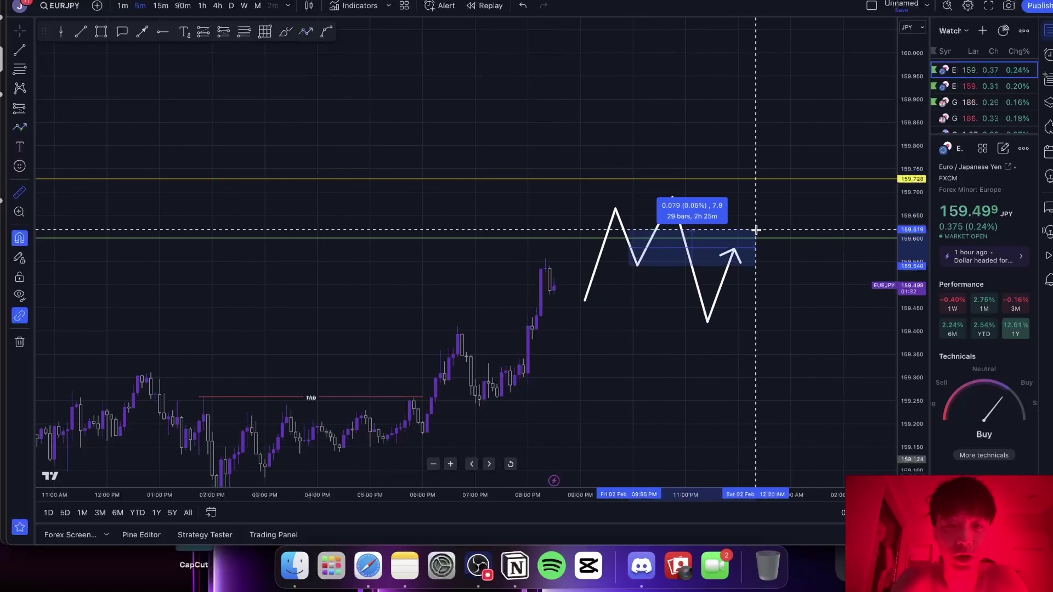
pyautogui.click(788, 238)
pyautogui.click(789, 239)
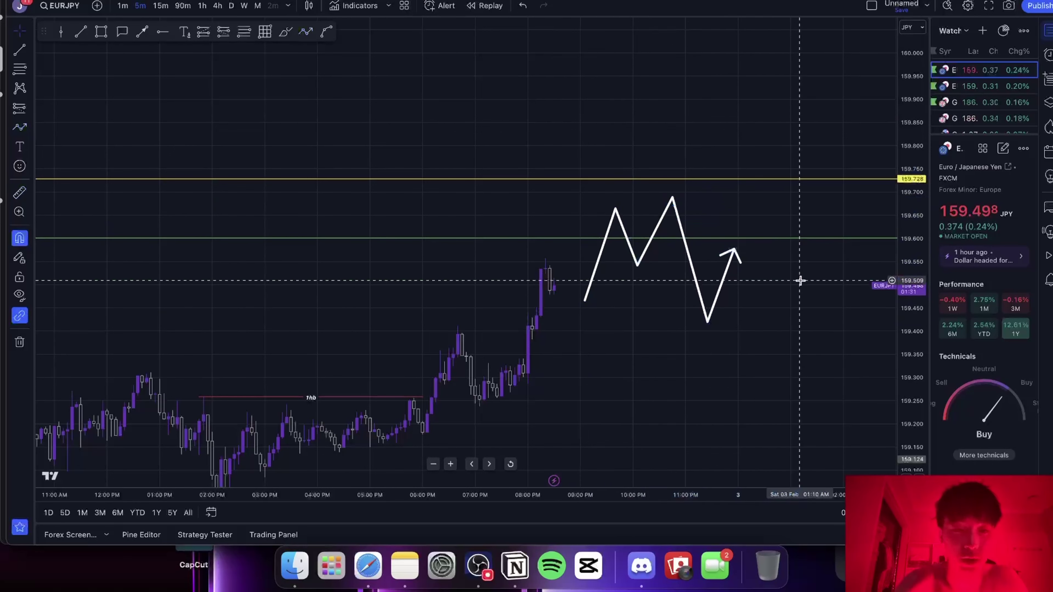
pyautogui.click(720, 292)
pyautogui.press('Delete')
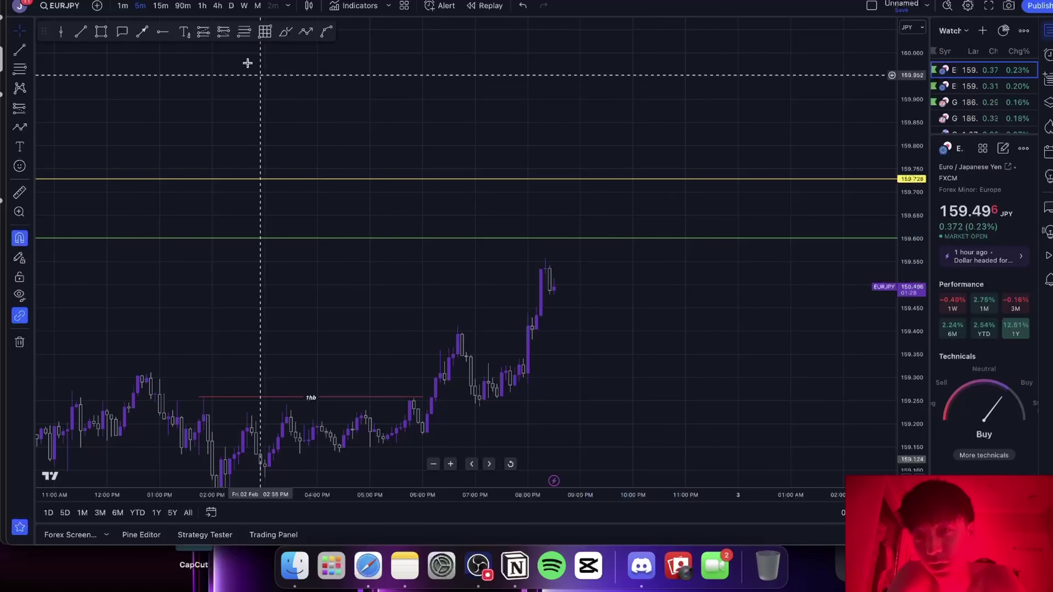
pyautogui.click(217, 5)
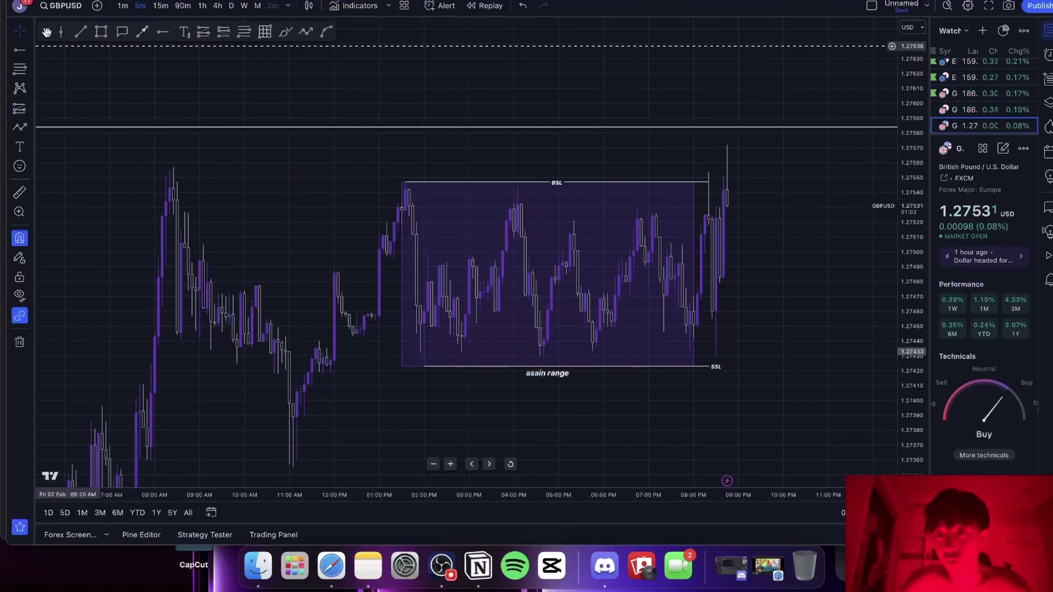
# Draw a horizontal trend line on GBPUSD from the 08:25 AM high at 1.27557 to the latest candles and label it BSL.
pyautogui.click(81, 32)
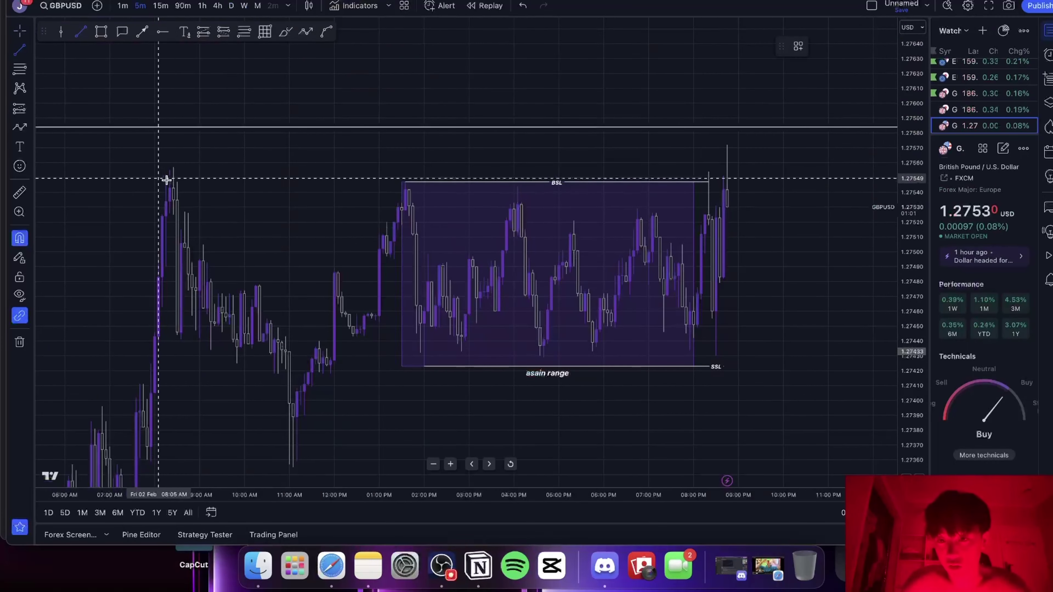
pyautogui.click(174, 166)
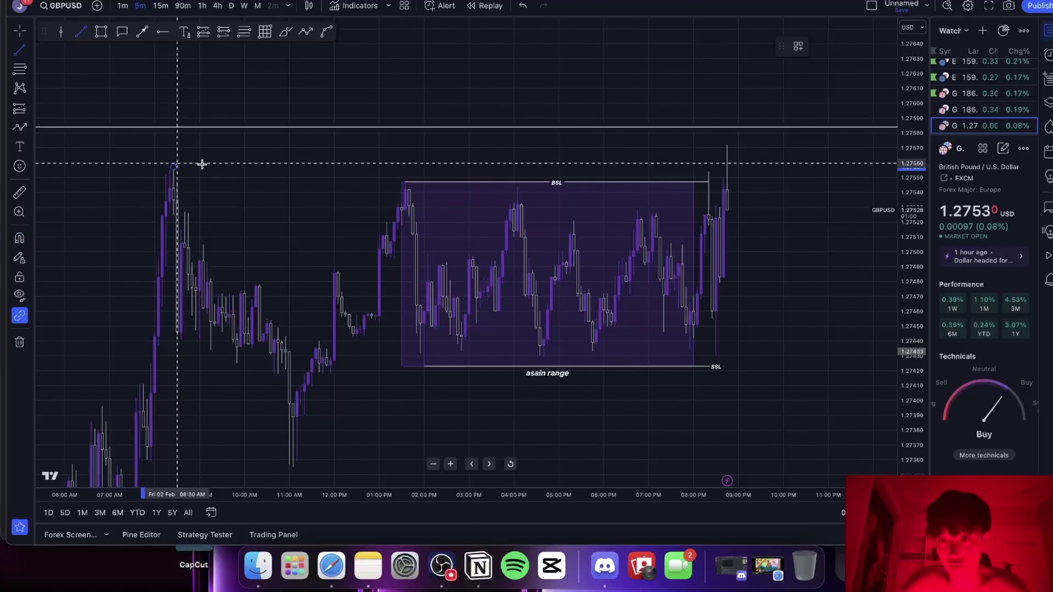
pyautogui.click(725, 211)
pyautogui.doubleClick(713, 170)
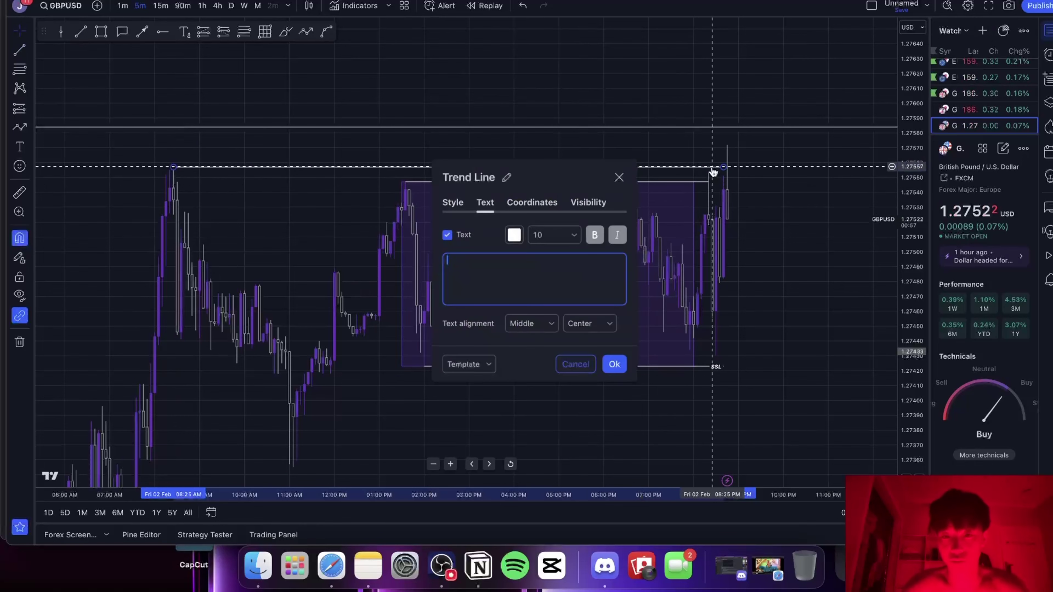
pyautogui.write('BSL')
pyautogui.click(852, 233)
# Switch GBPUSD to the 1-minute timeframe and set the text alignment of the upper trend line's BSL label to Right.
pyautogui.write('1')
pyautogui.press('Return')
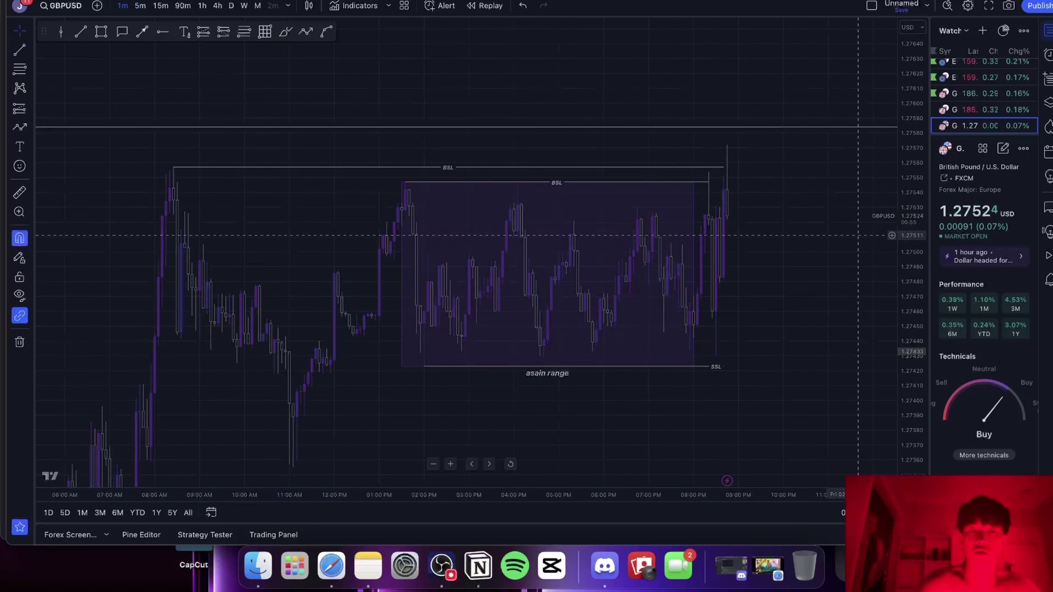
pyautogui.moveTo(915, 382); pyautogui.dragTo(912, 243)
pyautogui.moveTo(802, 253); pyautogui.dragTo(785, 299)
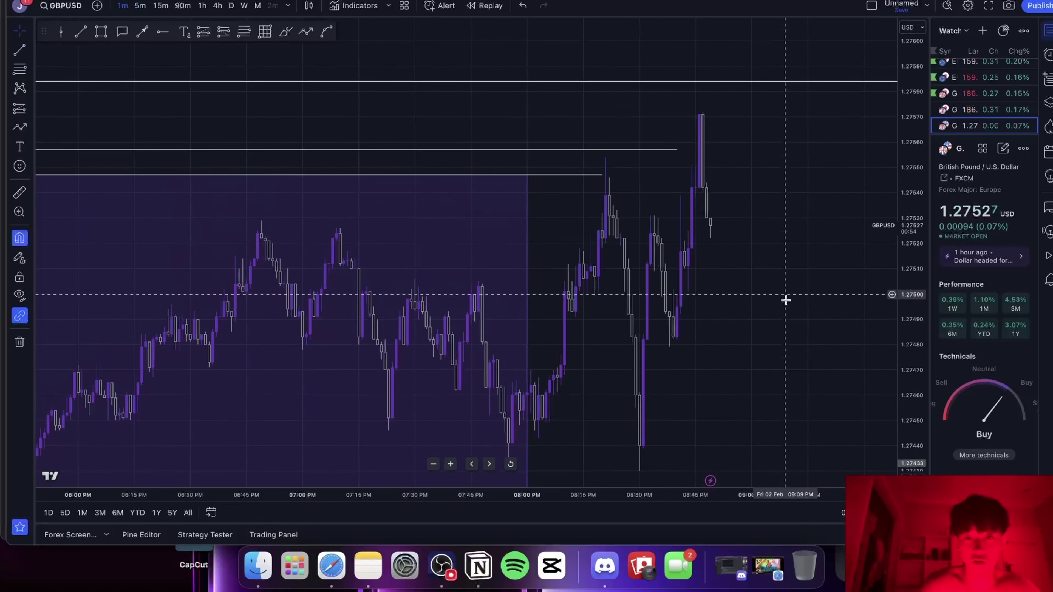
pyautogui.doubleClick(677, 152)
pyautogui.click(592, 379)
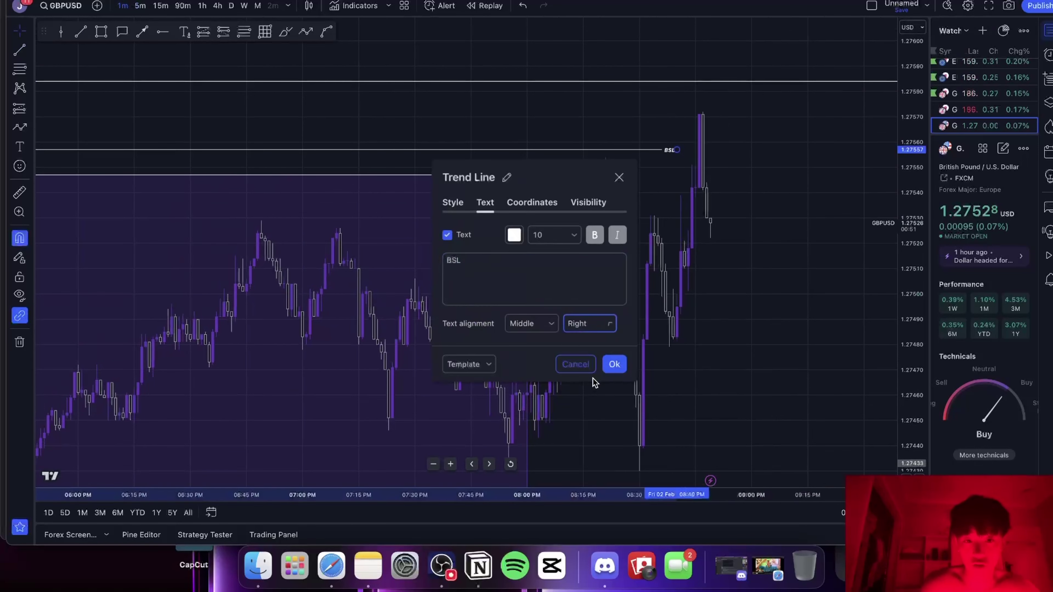
pyautogui.click(734, 360)
# Draw a horizontal trend line from the latest swing low at about 1.27479 forward beyond the current candles.
pyautogui.scroll(1, 733, 360)
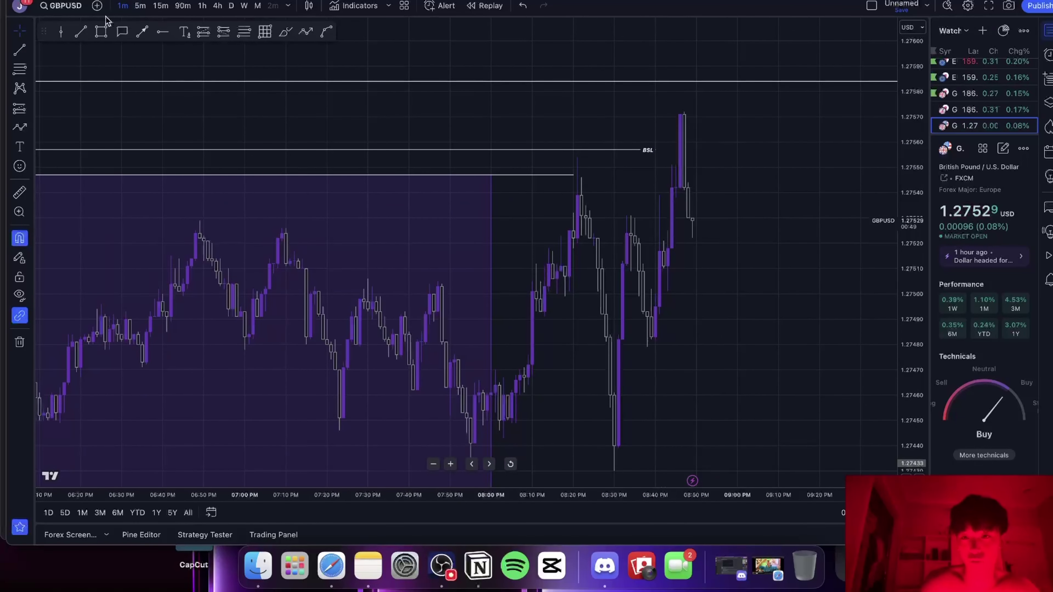
pyautogui.click(81, 36)
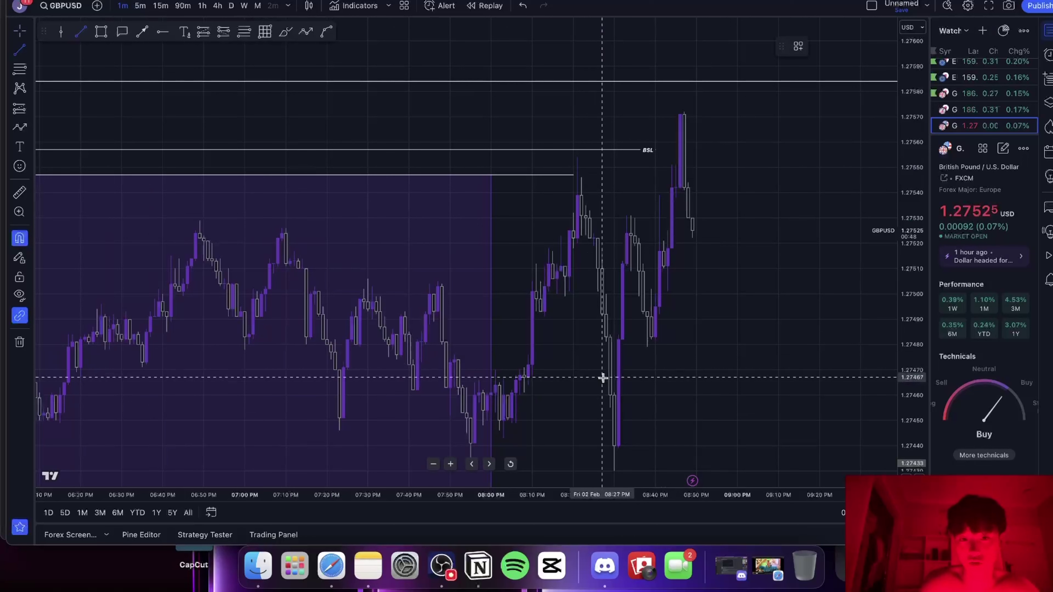
pyautogui.click(649, 356)
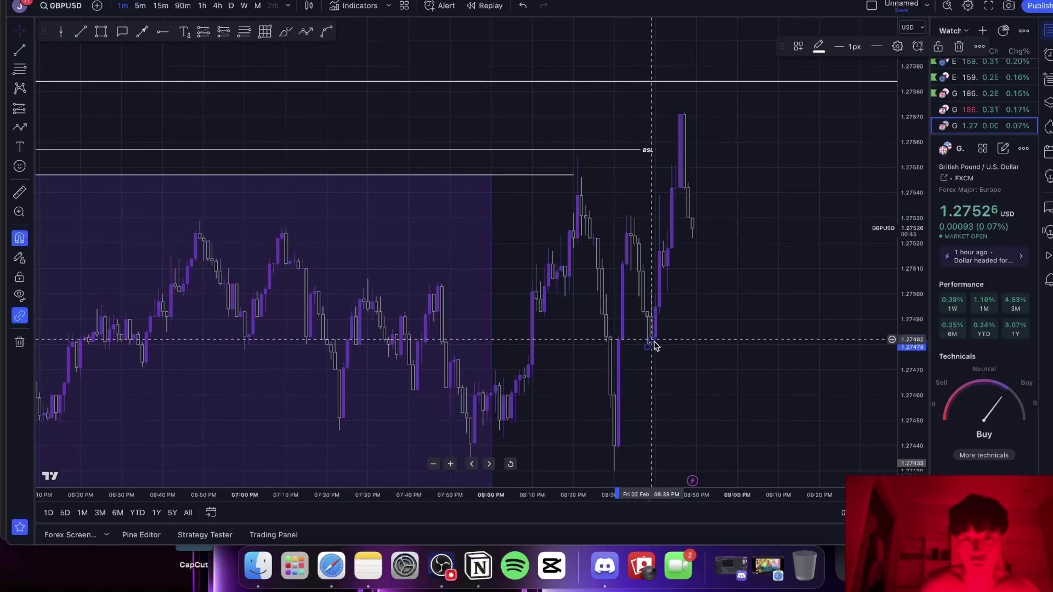
pyautogui.click(783, 347)
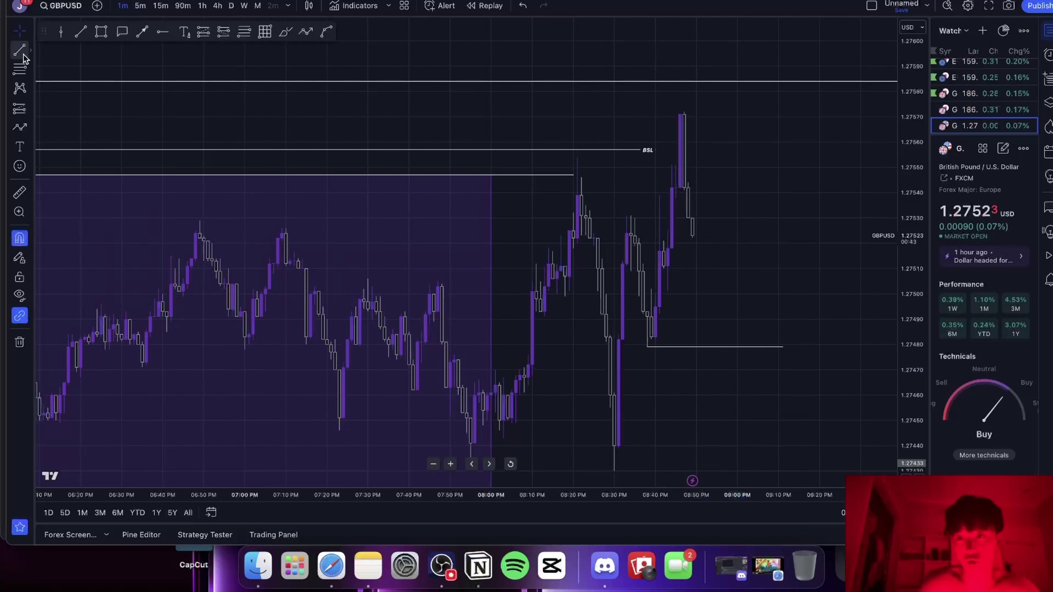
# Draw a horizontal trend line from the 08:21 PM high at about 1.27554 across to the latest upward leg.
pyautogui.click(576, 167)
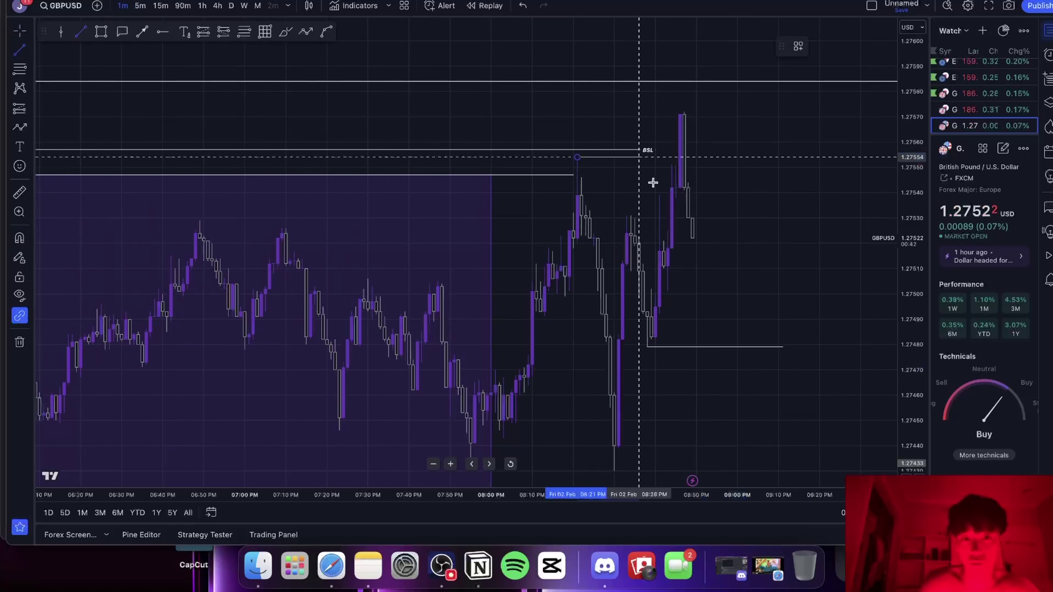
pyautogui.click(671, 185)
pyautogui.moveTo(673, 188); pyautogui.dragTo(680, 158)
pyautogui.click(716, 188)
pyautogui.moveTo(762, 221); pyautogui.dragTo(730, 215)
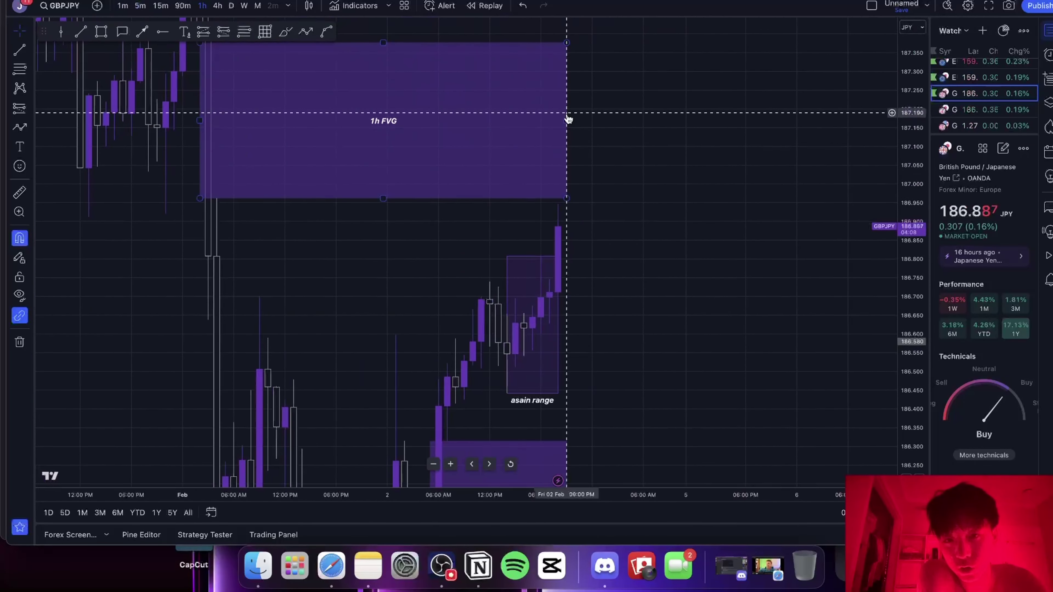
# Switch the GBPJPY chart to the 15-minute timeframe to examine price below the upper 1h FVG.
pyautogui.click(160, 6)
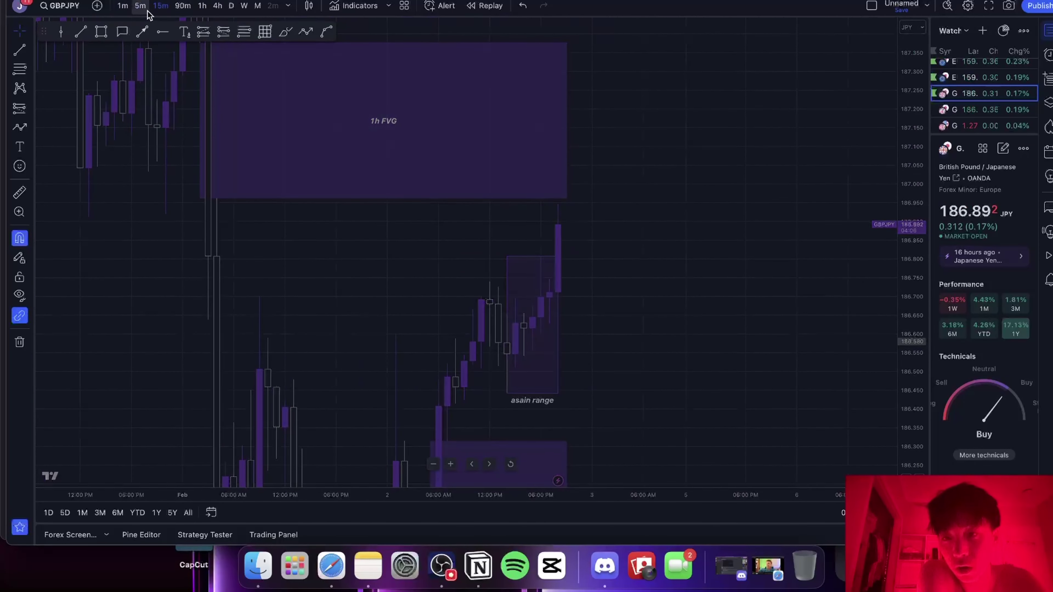
# View the GBPJPY chart on the 5-minute timeframe and examine recent price between the Asian range and the 1h FVG.
pyautogui.click(140, 6)
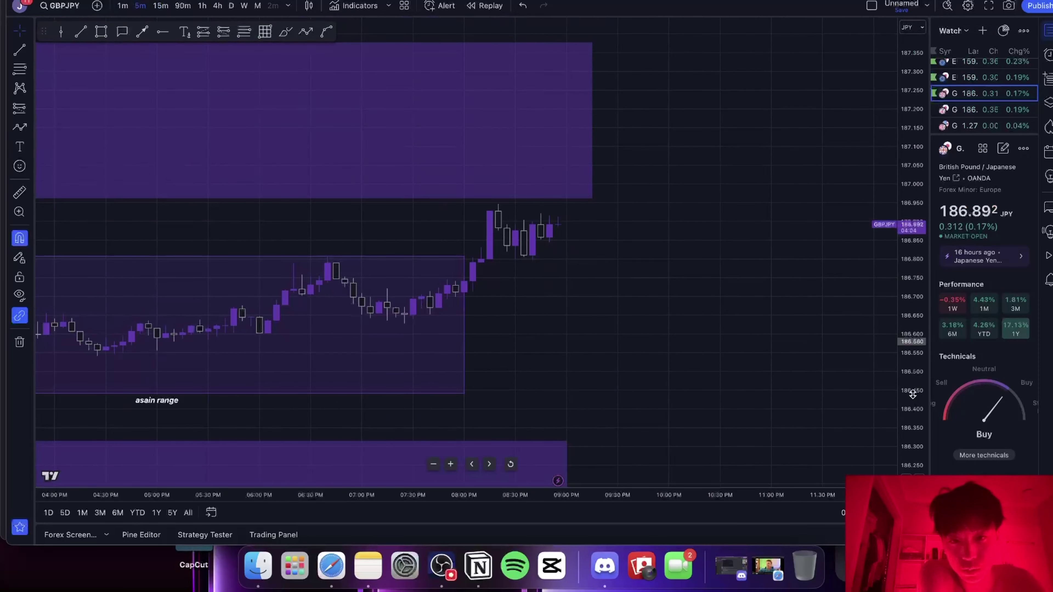
pyautogui.moveTo(912, 394); pyautogui.dragTo(912, 419)
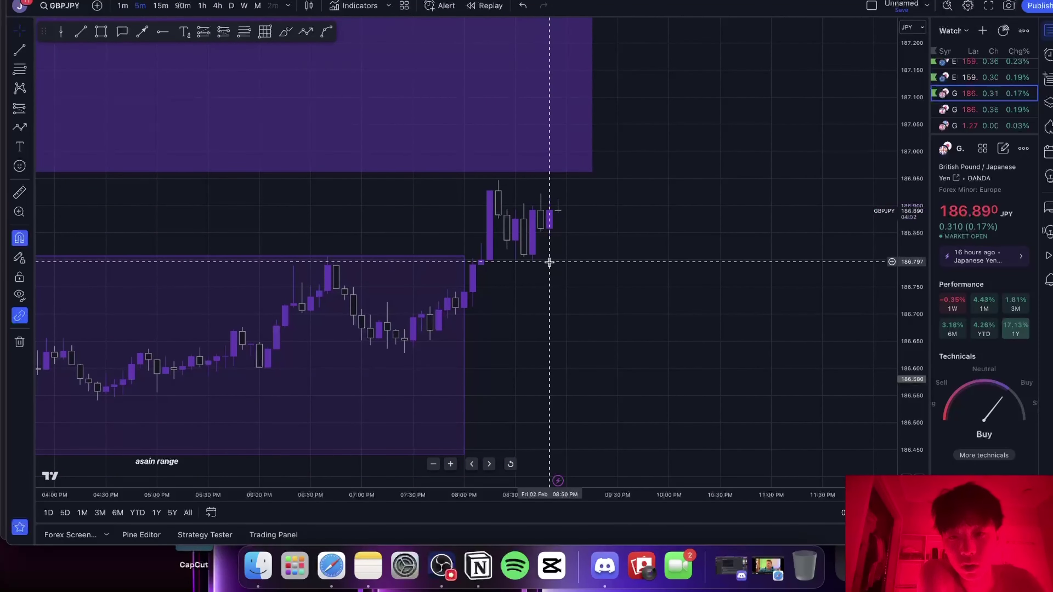
pyautogui.moveTo(694, 322); pyautogui.dragTo(675, 342)
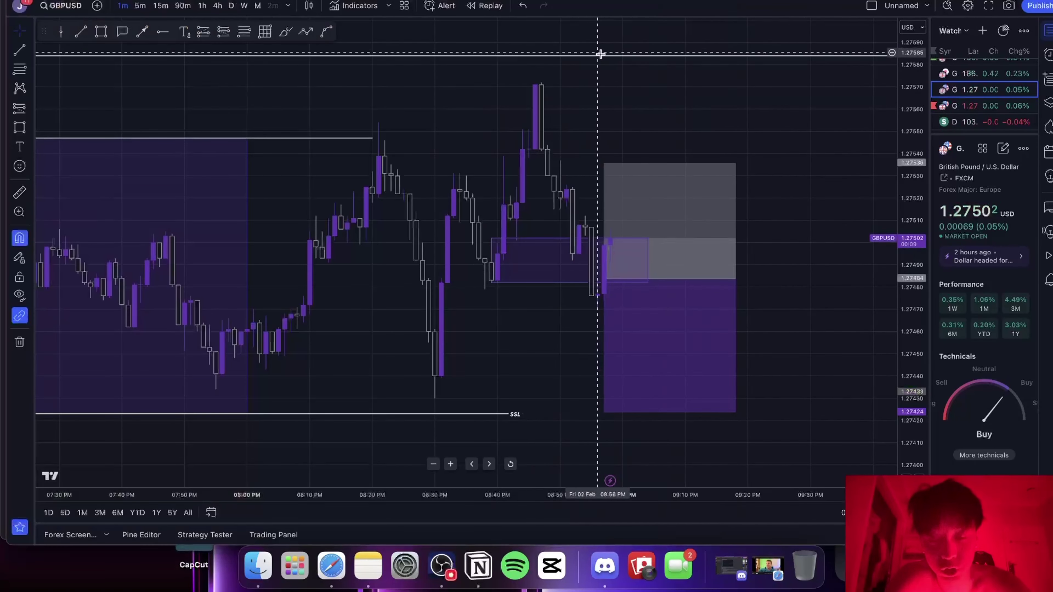
# Compare the GBPUSD price against its BSL and SSL levels on the 1-hour and 5-minute timeframes.
pyautogui.doubleClick(598, 56)
pyautogui.click(533, 81)
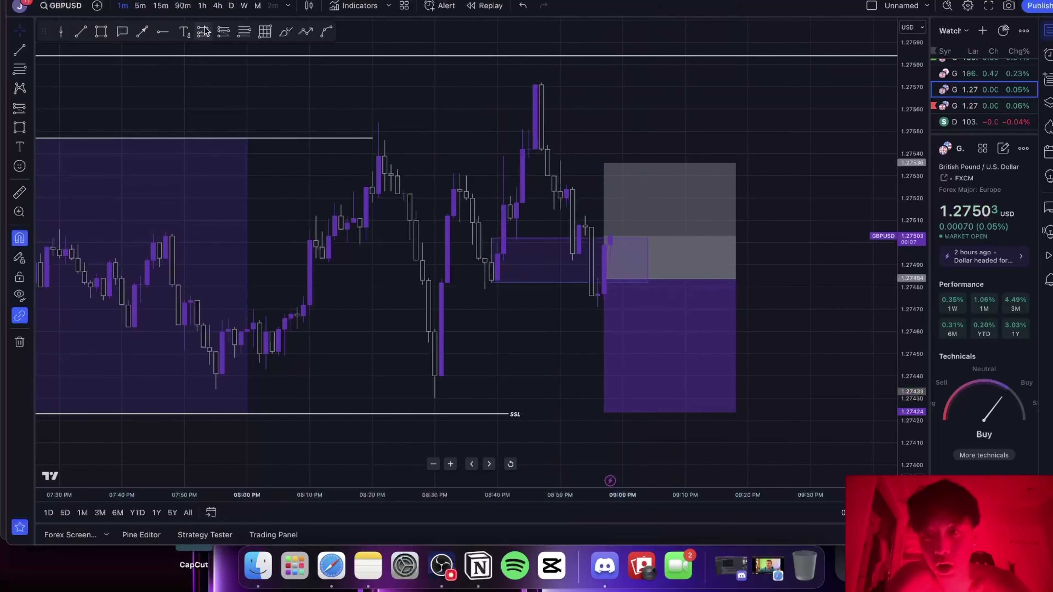
pyautogui.click(203, 6)
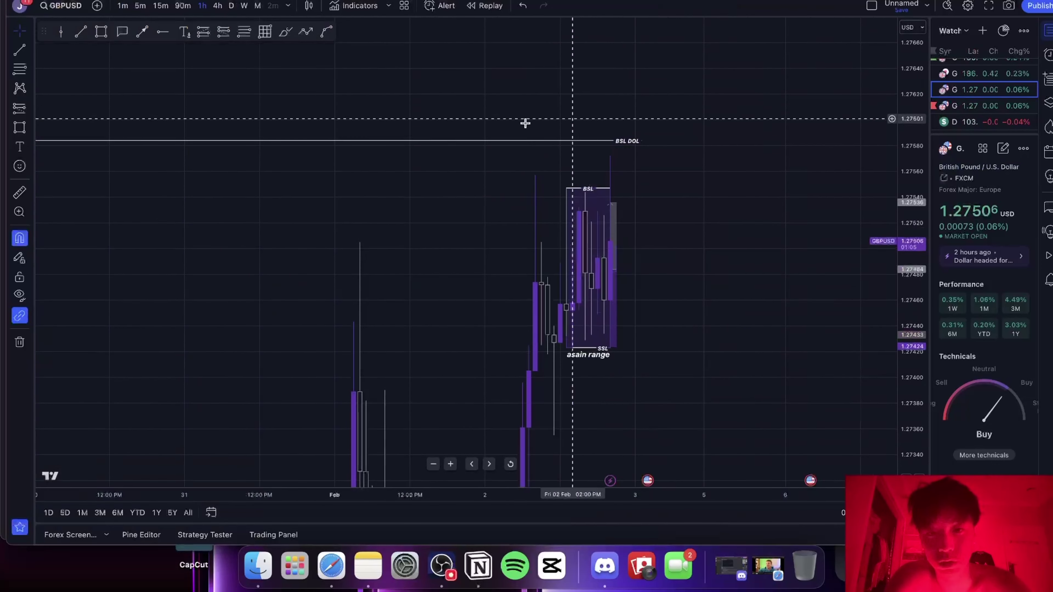
pyautogui.click(140, 5)
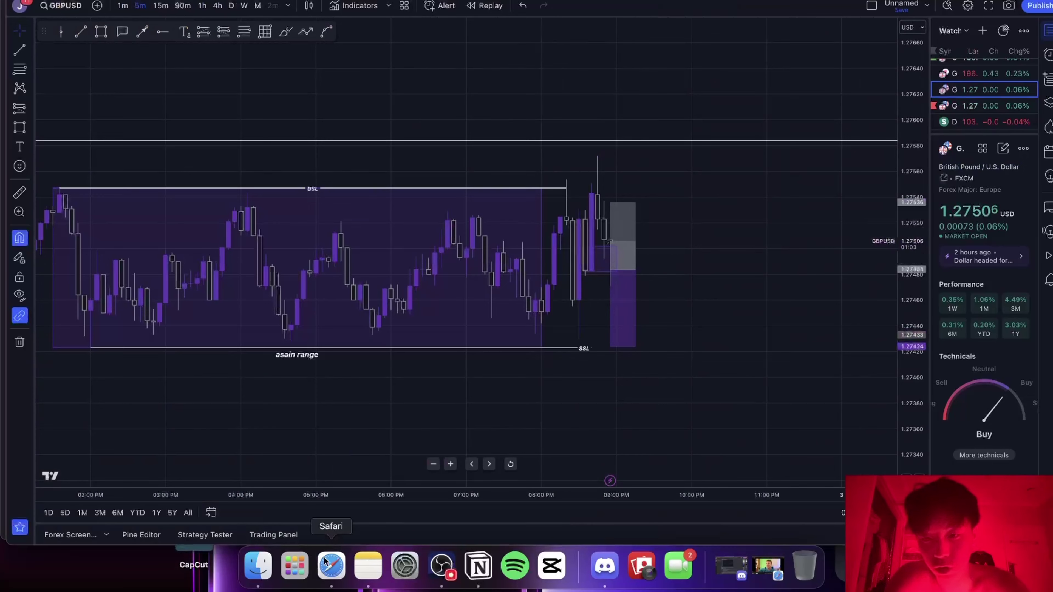
# Switch to Notes, mark the checklist items on no confluences around the SL and no trading with emotions as done, and return to the chart.
pyautogui.click(366, 564)
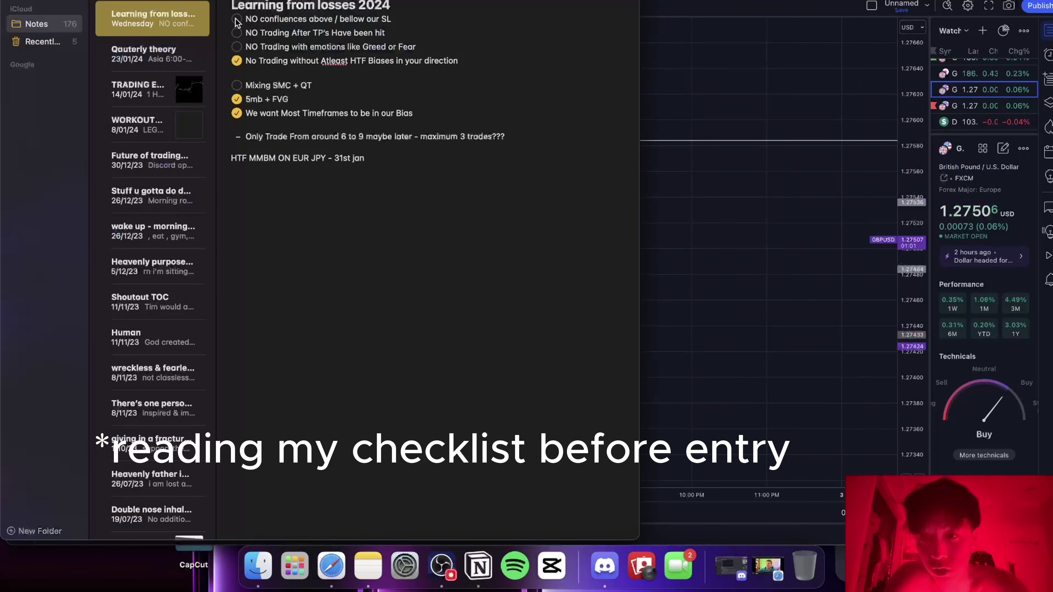
pyautogui.click(660, 212)
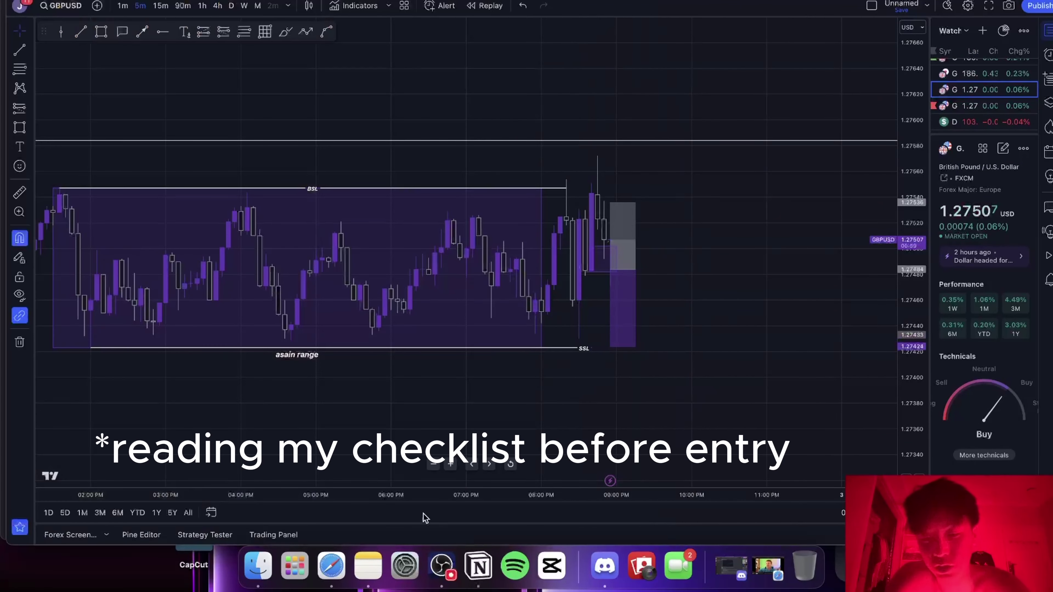
pyautogui.click(376, 558)
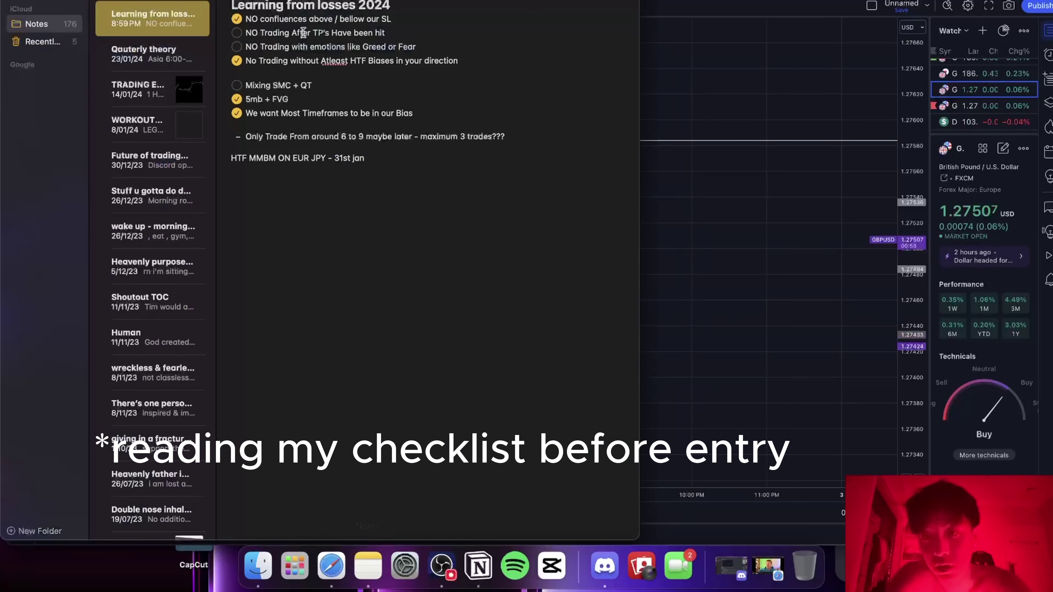
pyautogui.click(237, 47)
pyautogui.click(722, 231)
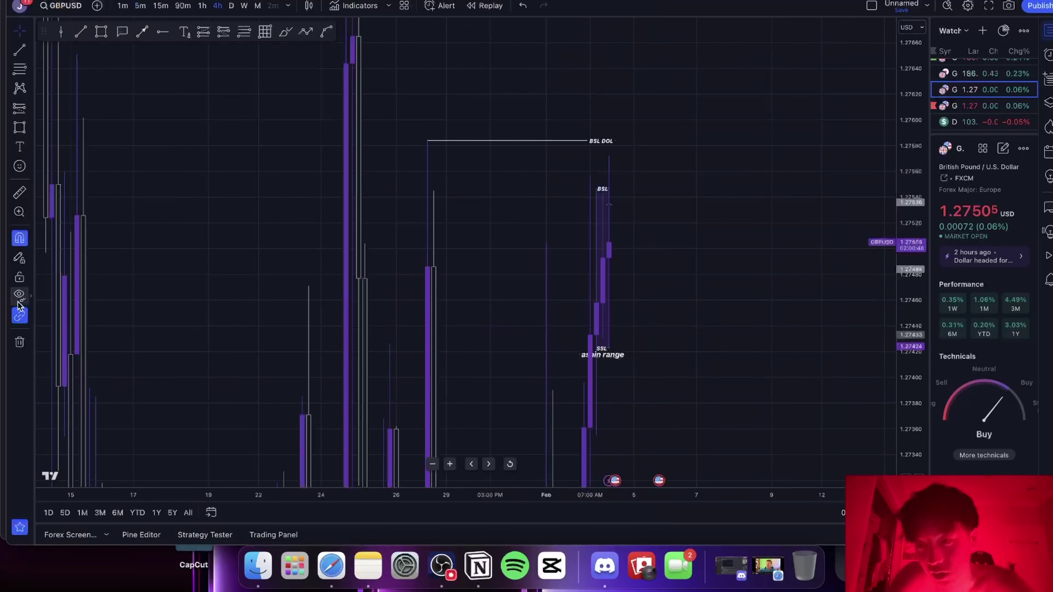
# Examine GBPUSD price action with all drawings hidden on the 1-hour, 4-hour, 5-minute and 1-minute timeframes.
pyautogui.click(203, 6)
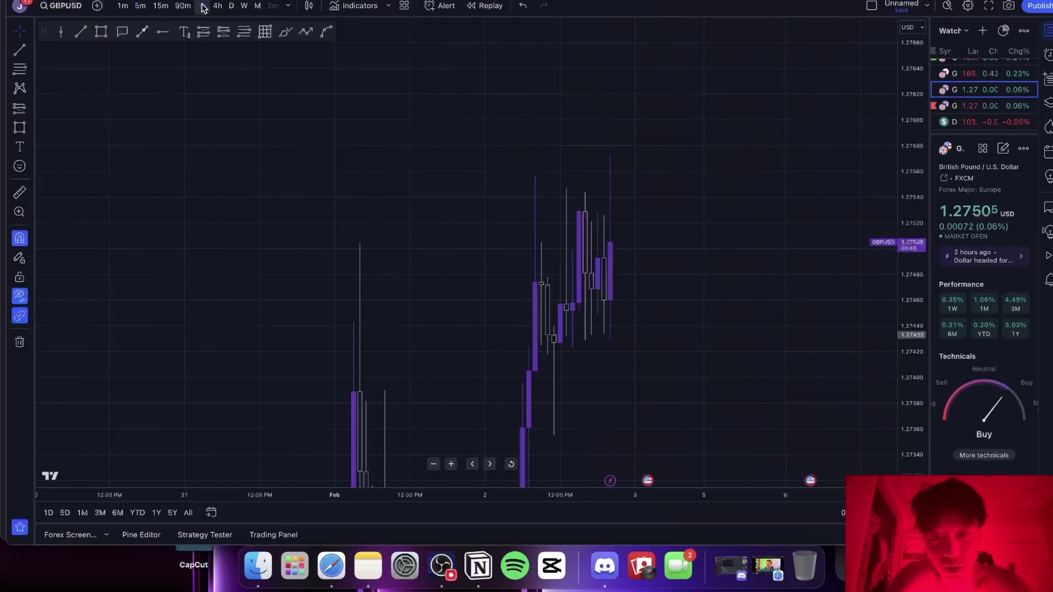
pyautogui.click(217, 5)
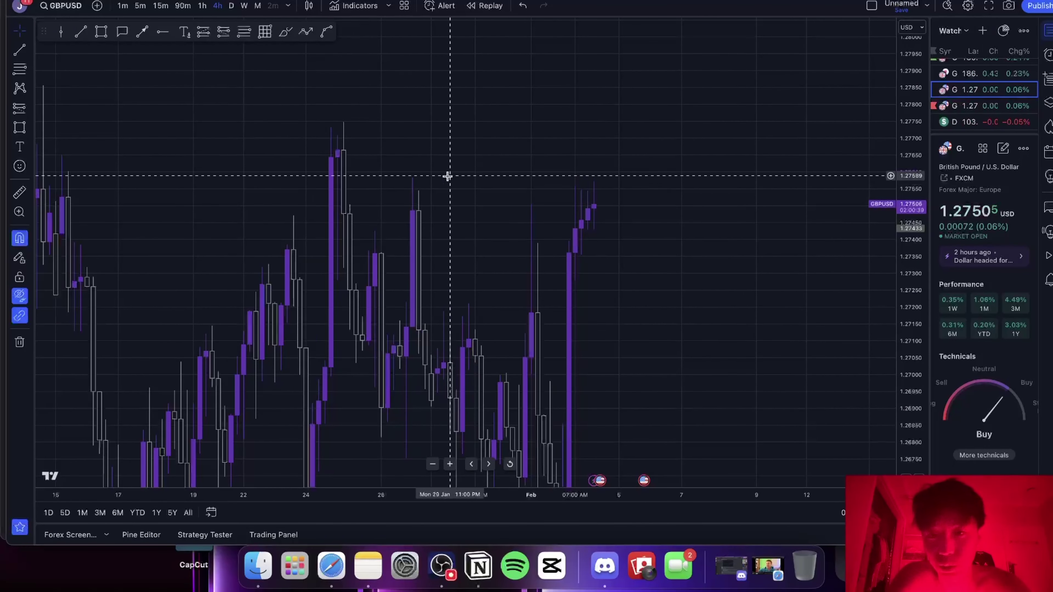
pyautogui.click(161, 6)
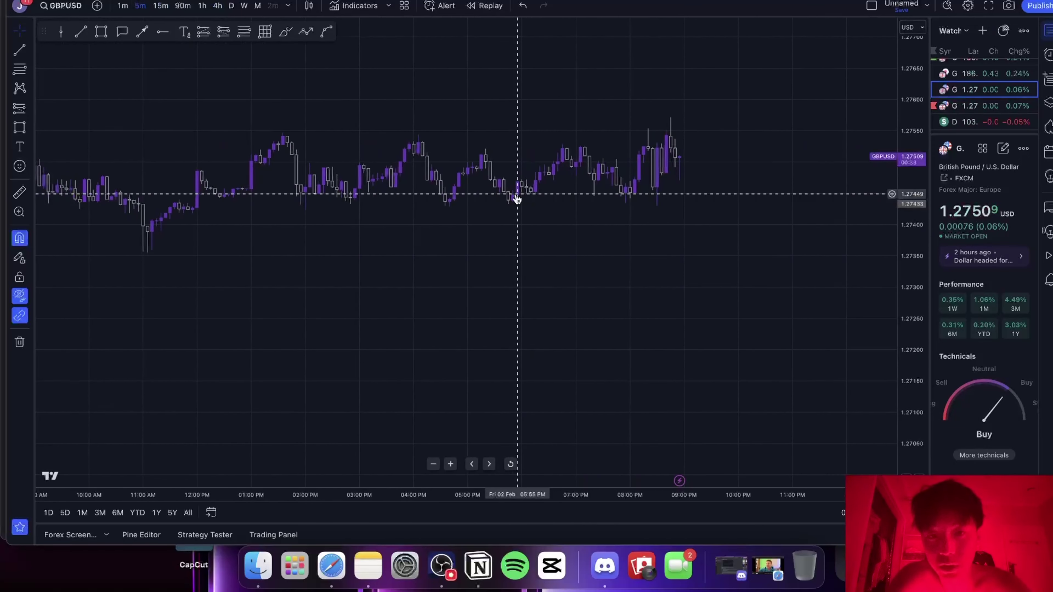
pyautogui.scroll(-3, 516, 196)
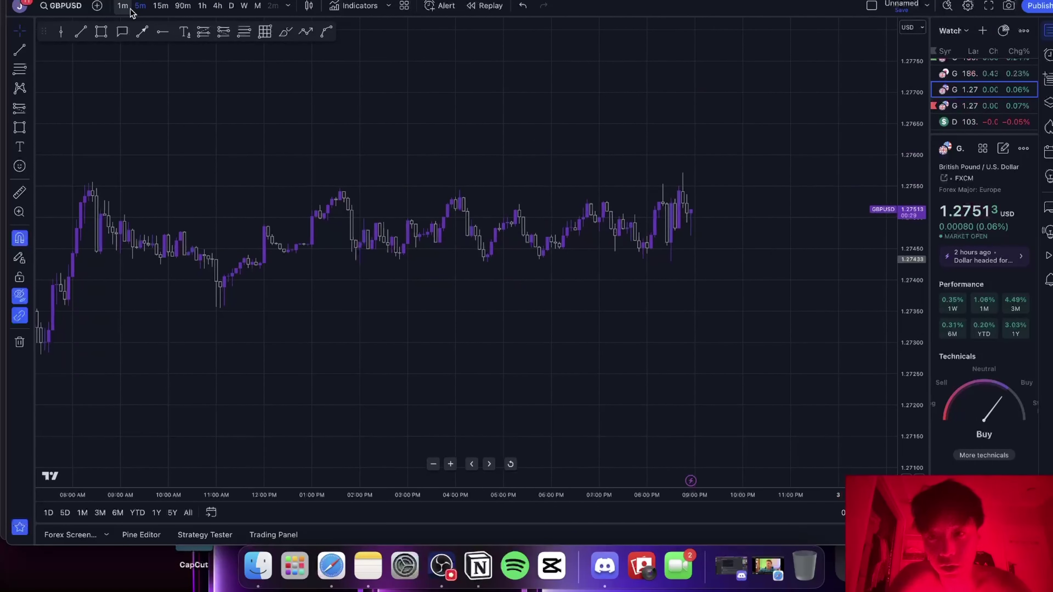
pyautogui.click(122, 6)
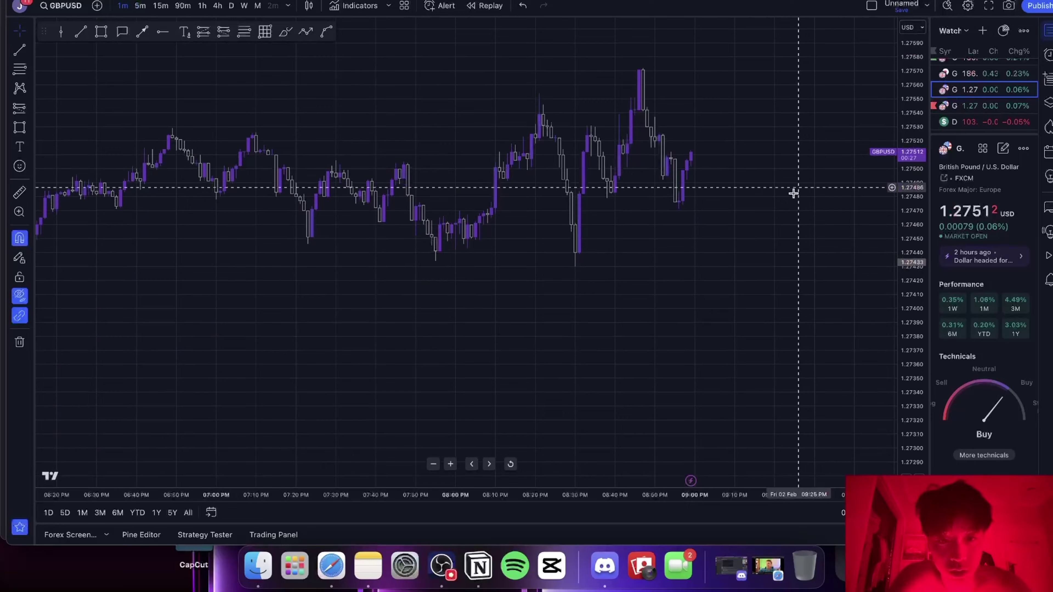
pyautogui.hscroll(5, 838, 328)
pyautogui.moveTo(913, 397); pyautogui.dragTo(902, 324)
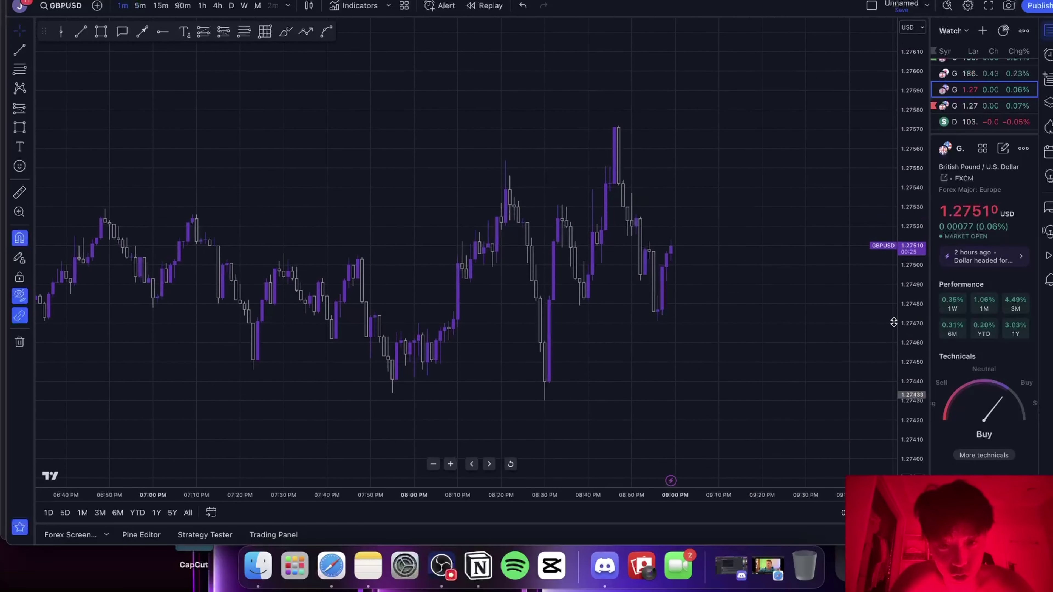
pyautogui.scroll(2, 771, 311)
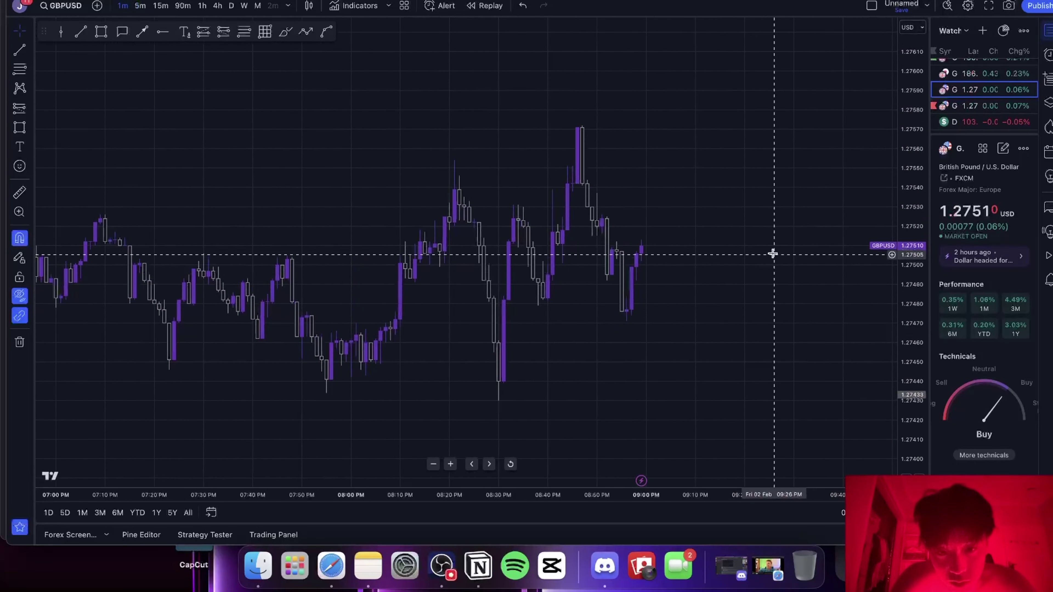
# Reread the trading checklist in Notes and open the OANDA GBPUSD chart with its hidden drawings shown again.
pyautogui.click(380, 561)
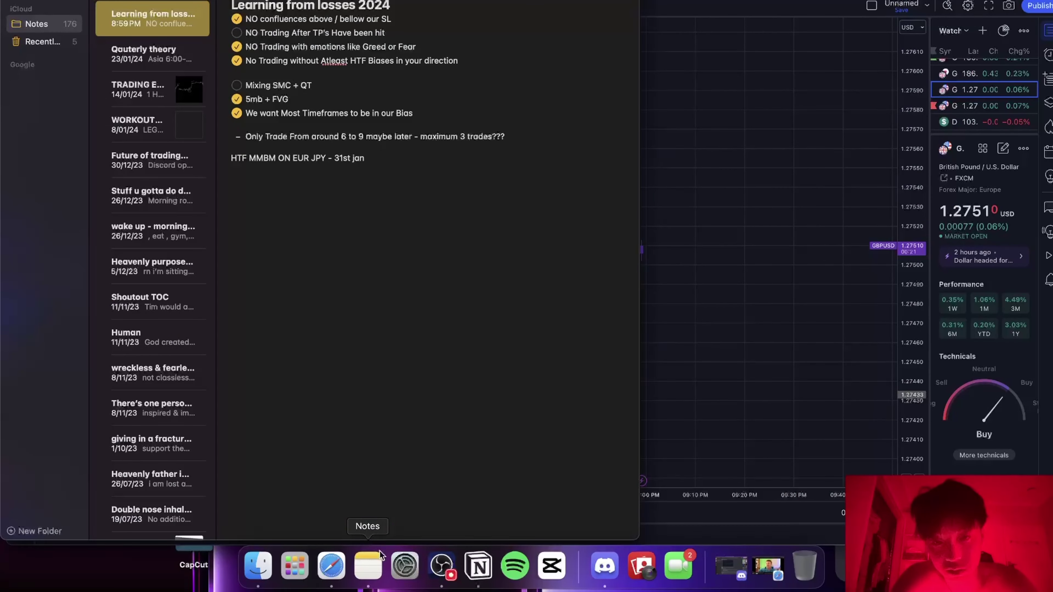
pyautogui.click(840, 200)
pyautogui.click(992, 105)
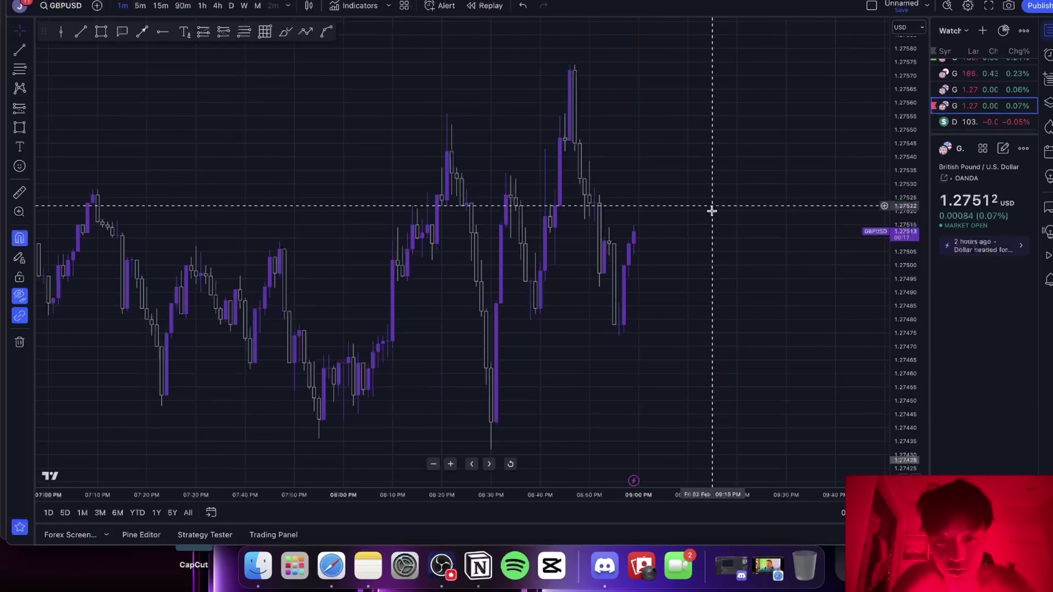
pyautogui.moveTo(897, 200); pyautogui.dragTo(896, 391)
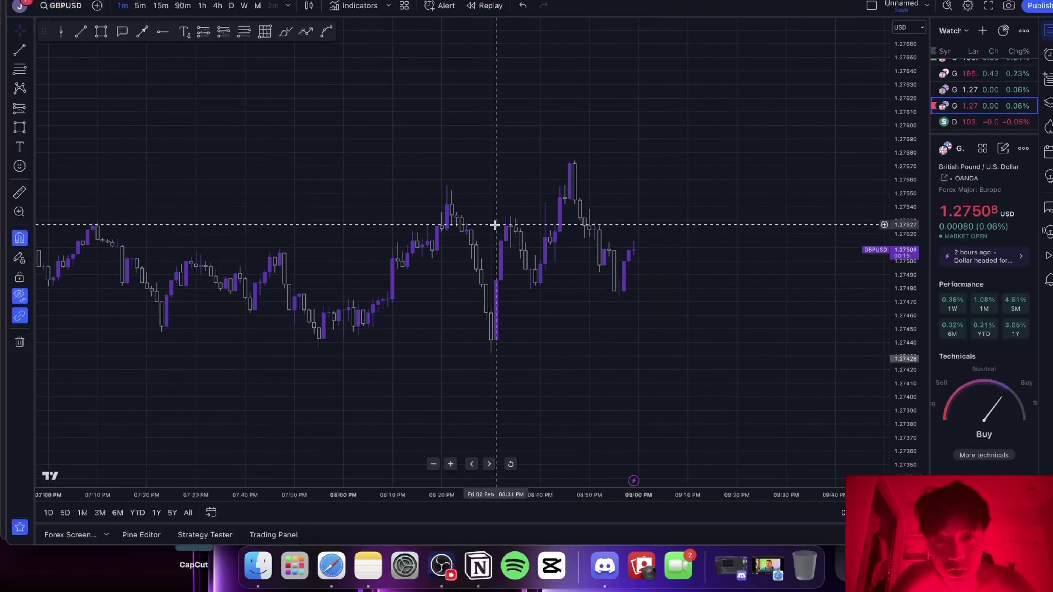
pyautogui.click(639, 303)
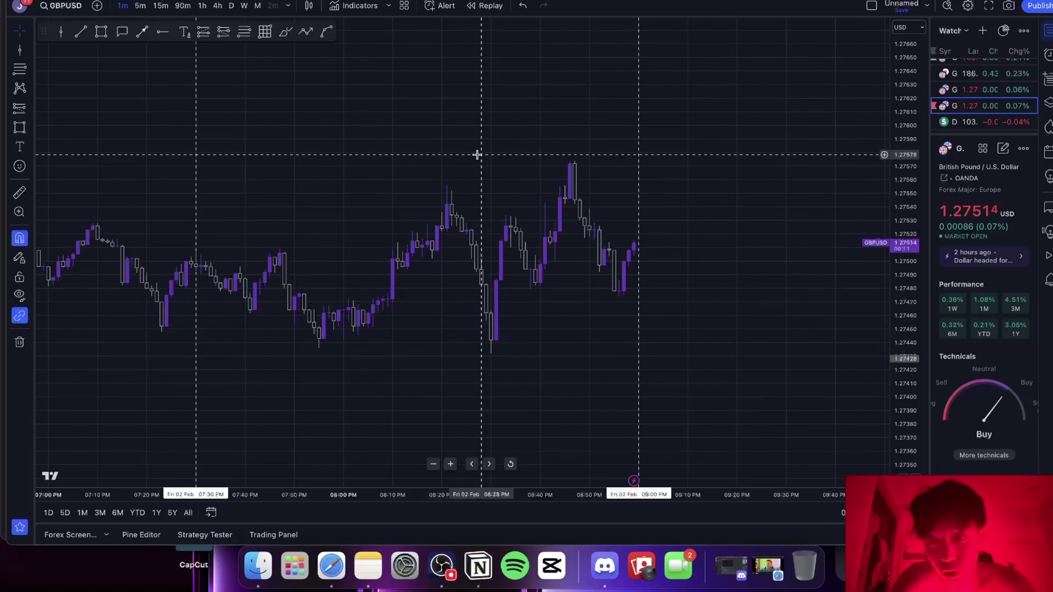
# Examine the 90-minute cycles marked by vertical lines on OANDA GBPUSD, on the 1-minute and 5-minute timeframes.
pyautogui.moveTo(456, 360); pyautogui.dragTo(541, 350)
pyautogui.scroll(-5, 541, 351)
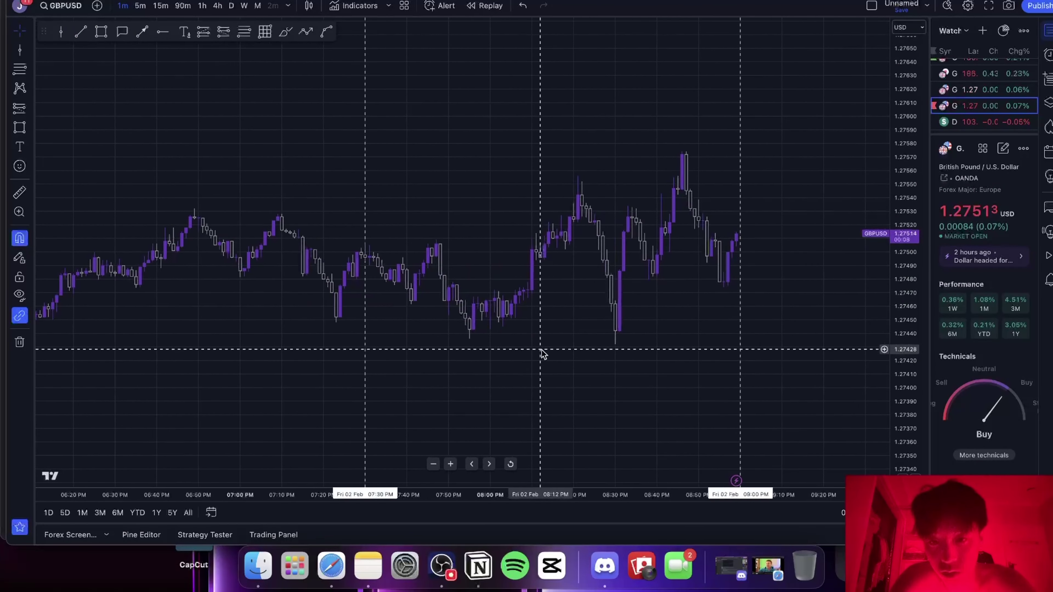
pyautogui.scroll(-8, 542, 352)
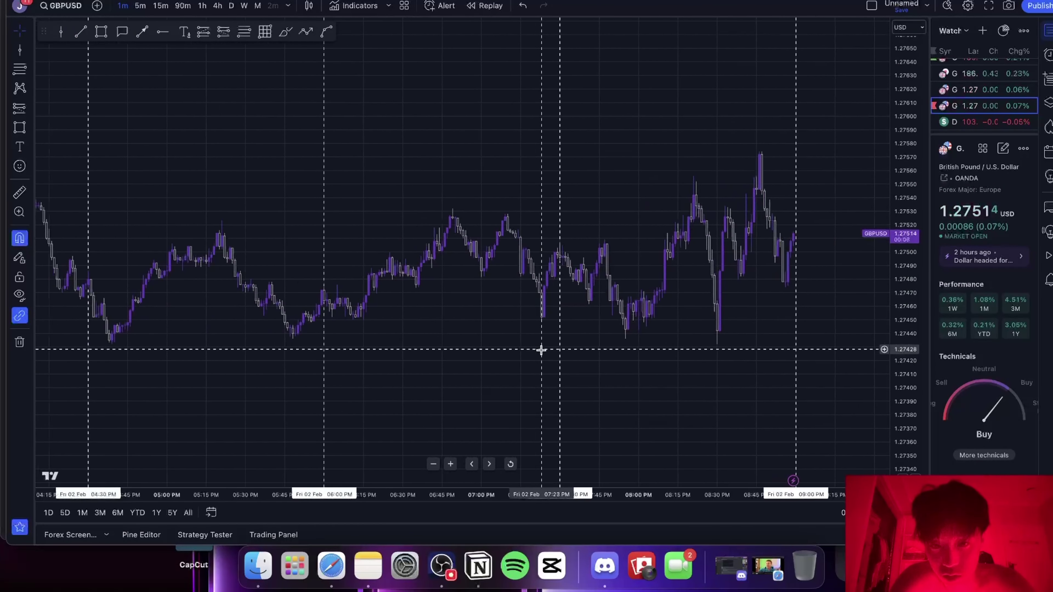
pyautogui.scroll(-4, 543, 353)
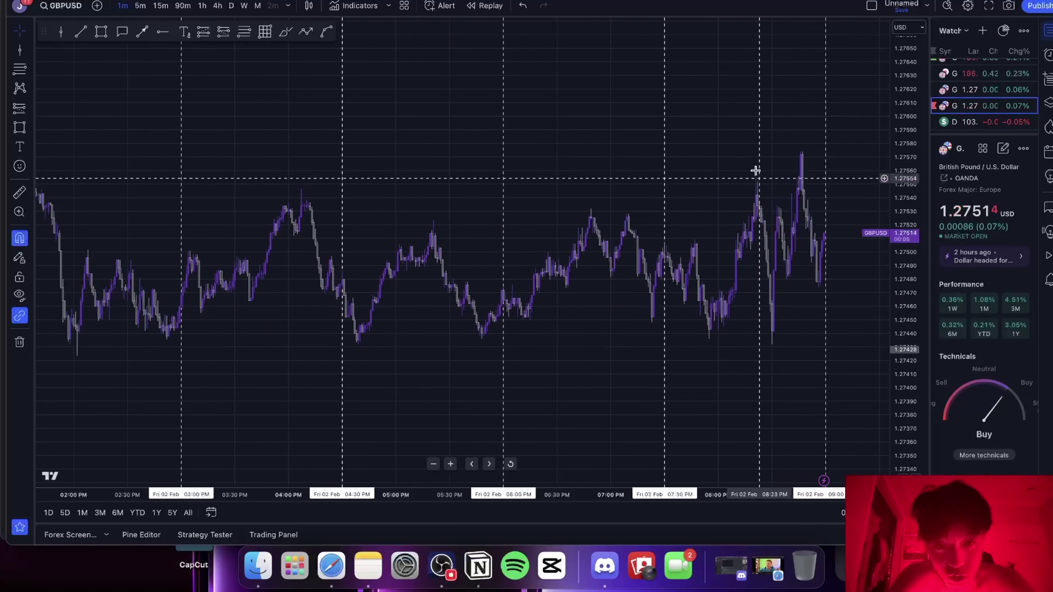
pyautogui.scroll(-2, 824, 330)
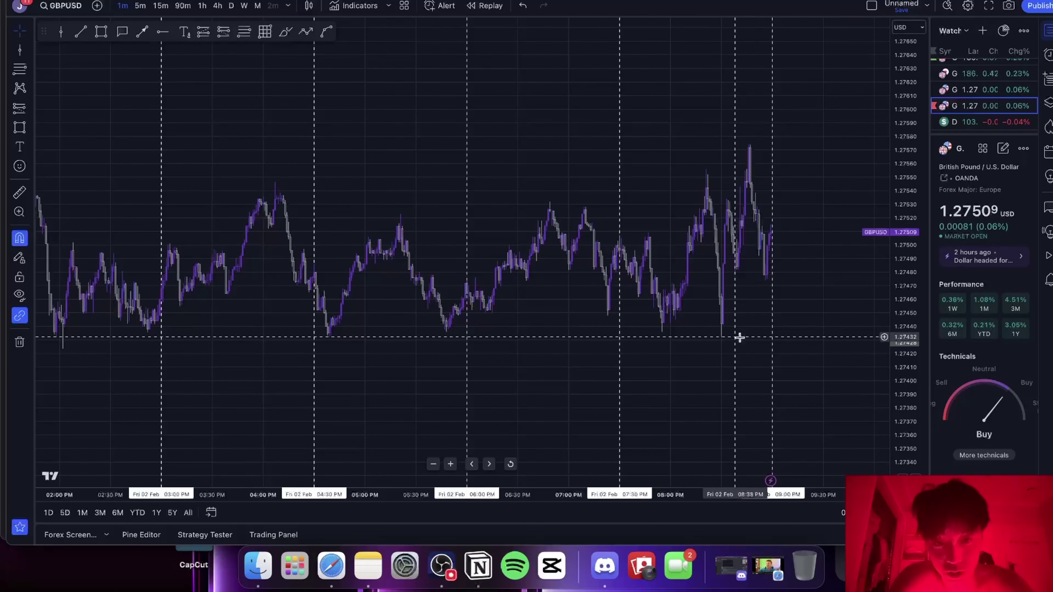
pyautogui.scroll(-3, 759, 151)
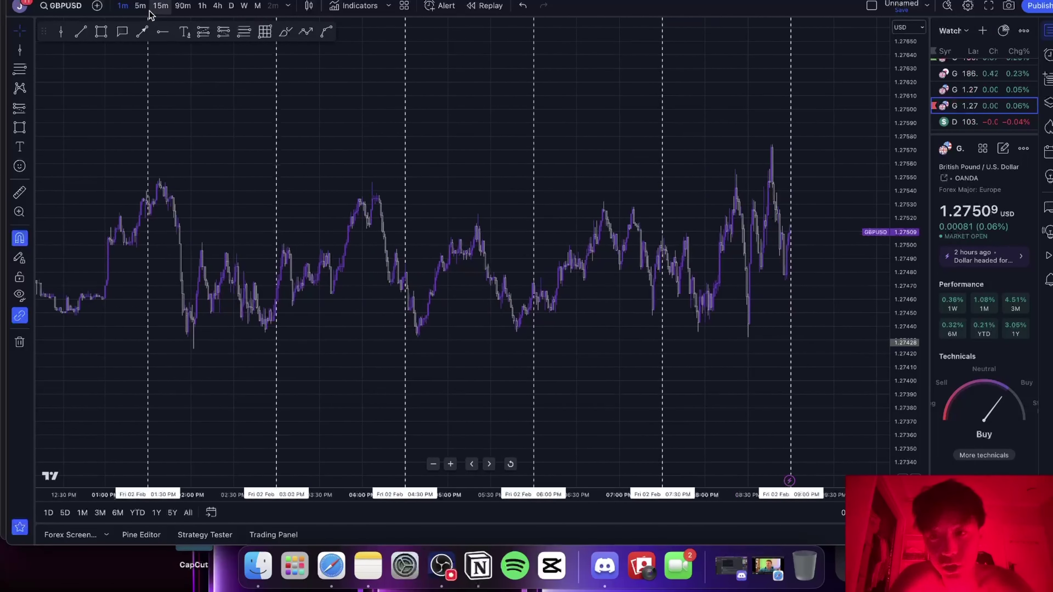
pyautogui.click(140, 5)
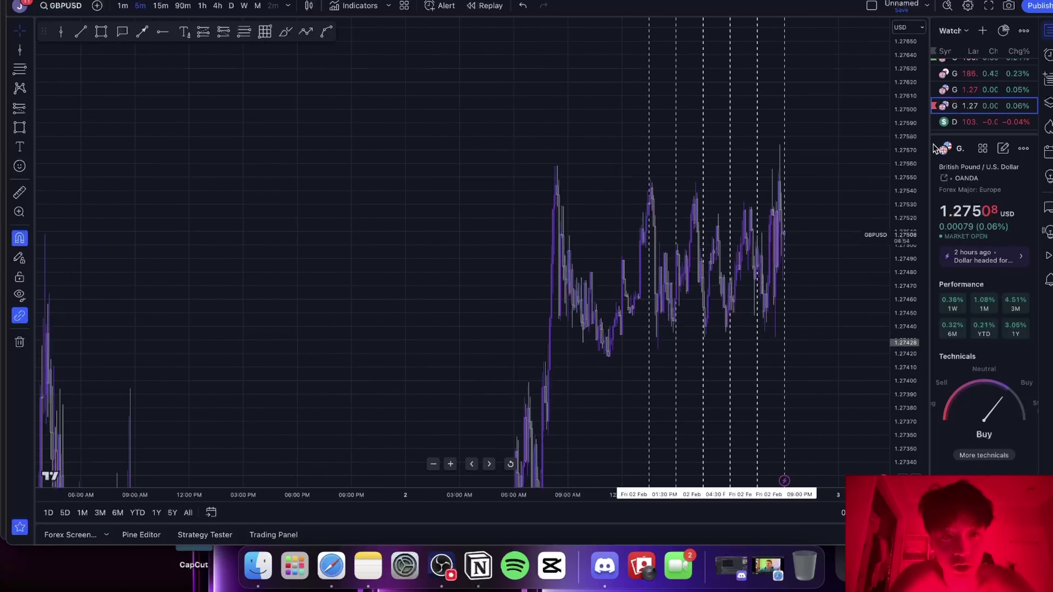
# Reopen the FXCM GBPUSD chart and mark "Mixing SMC + QT" as done in the Notes checklist.
pyautogui.click(968, 88)
pyautogui.click(368, 565)
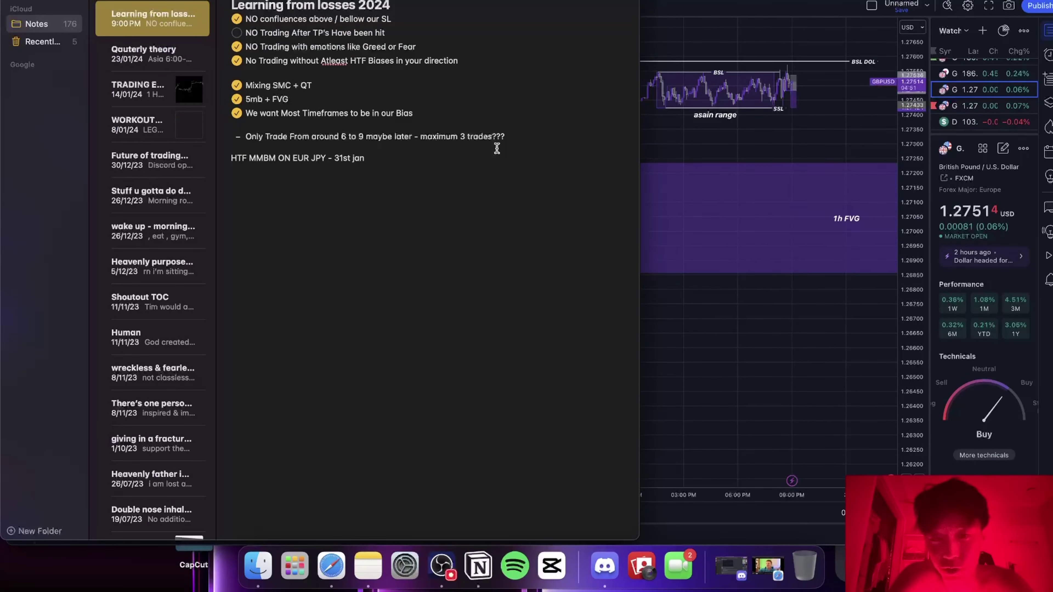
pyautogui.click(242, 102)
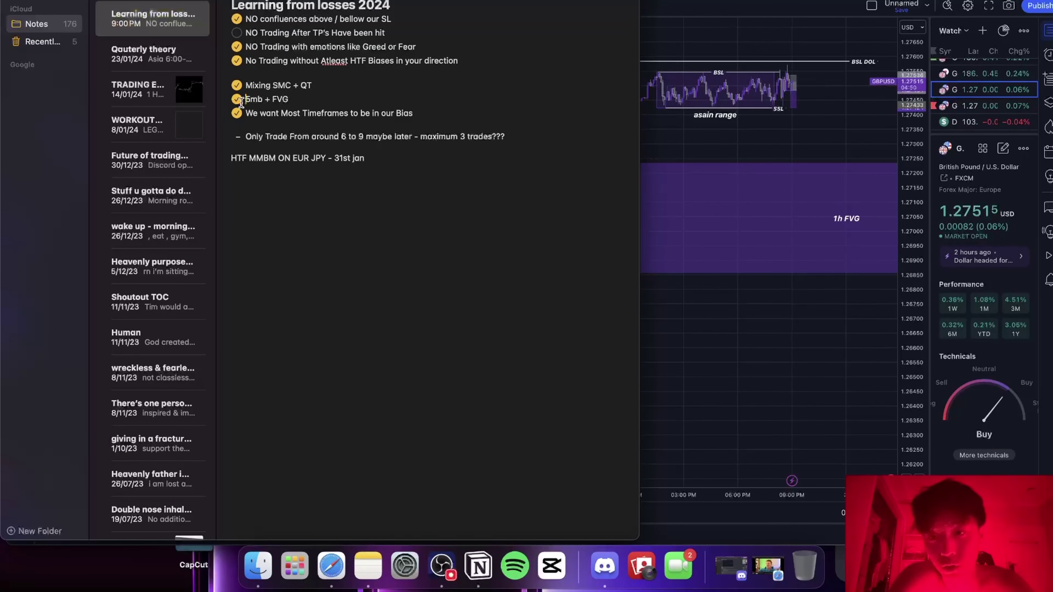
pyautogui.click(792, 141)
# Examine the Asian range, BSL DOL and 1h FVG around the current price on the 5-minute GBPUSD chart.
pyautogui.moveTo(789, 152); pyautogui.dragTo(749, 341)
pyautogui.scroll(5, 748, 341)
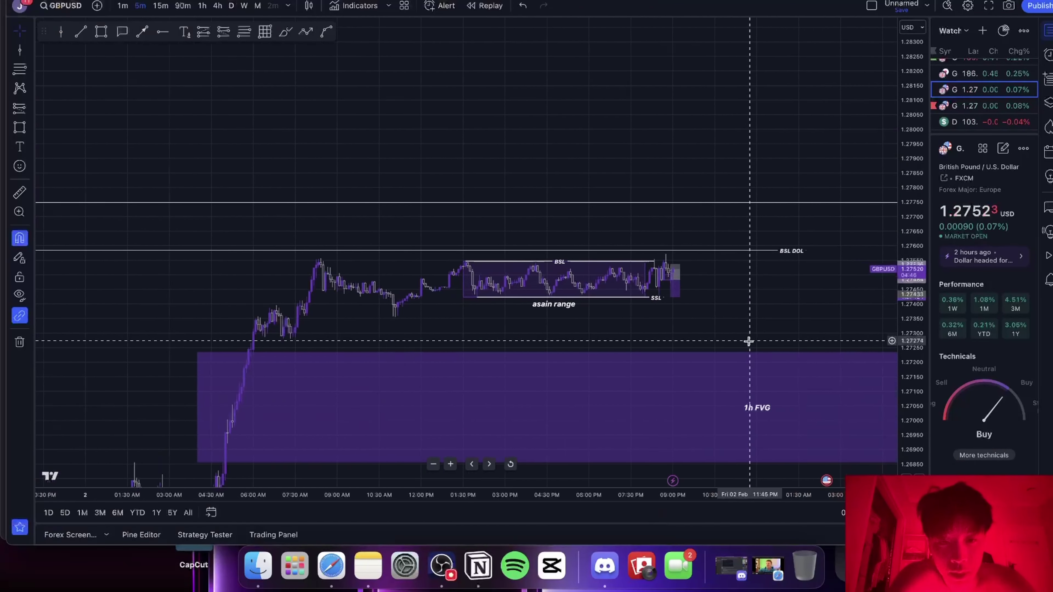
pyautogui.scroll(5, 749, 341)
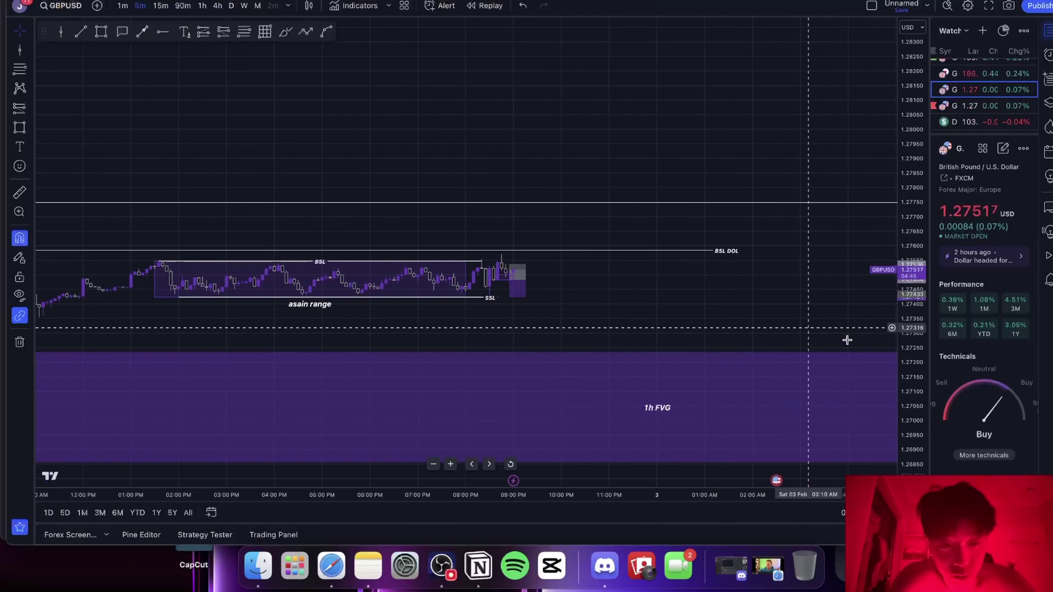
pyautogui.moveTo(906, 373); pyautogui.dragTo(901, 199)
pyautogui.moveTo(544, 339); pyautogui.dragTo(768, 339)
pyautogui.scroll(2, 767, 339)
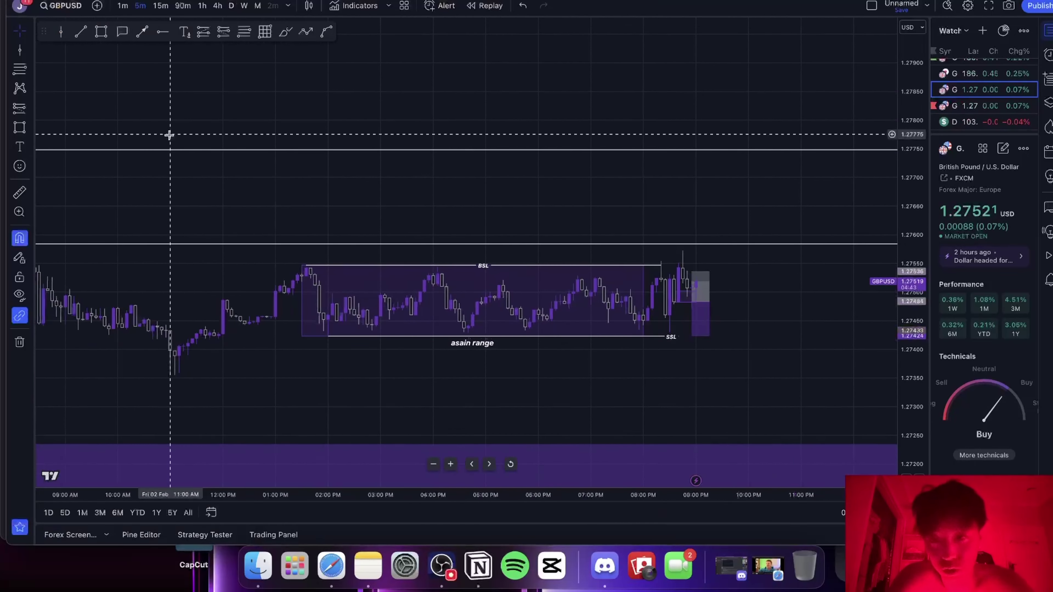
# Inspect the live price against the short position's entry and stop zone on the 1-minute GBPUSD chart.
pyautogui.click(117, 6)
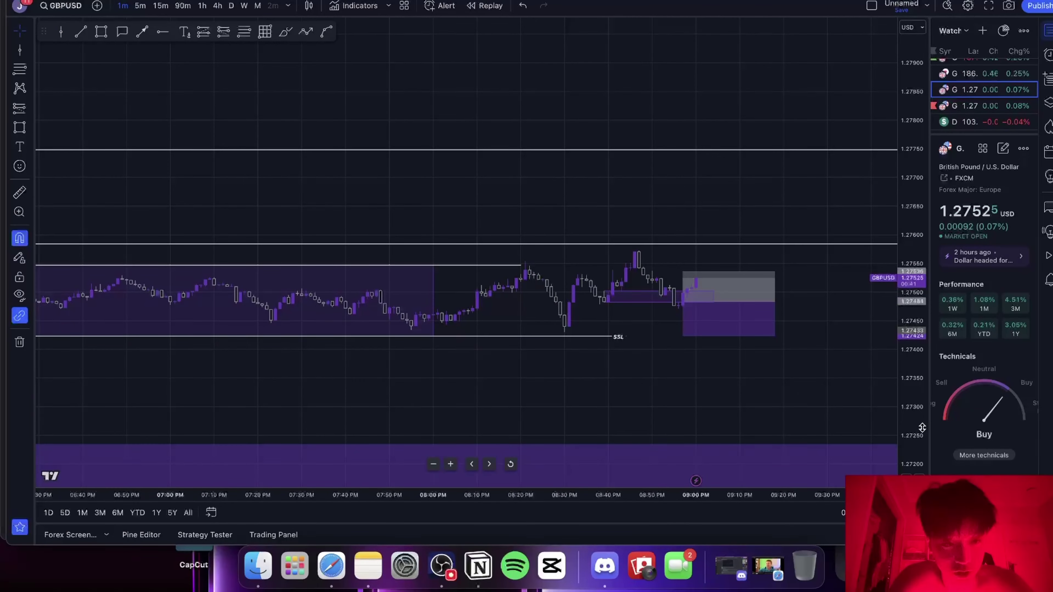
pyautogui.moveTo(922, 428); pyautogui.dragTo(910, 220)
pyautogui.moveTo(823, 379); pyautogui.dragTo(754, 304)
pyautogui.scroll(1, 742, 346)
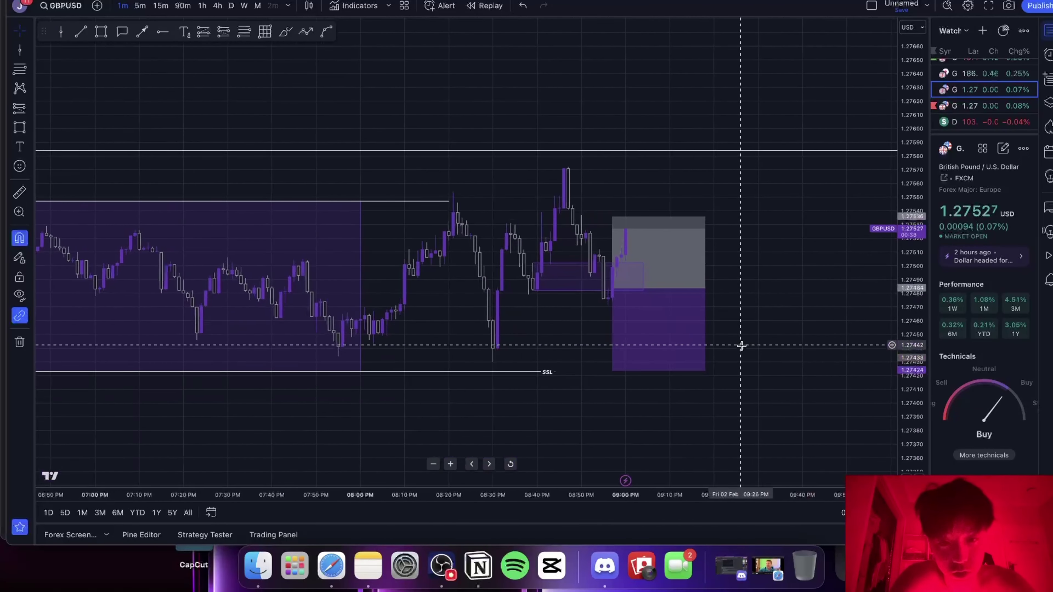
pyautogui.scroll(3, 742, 345)
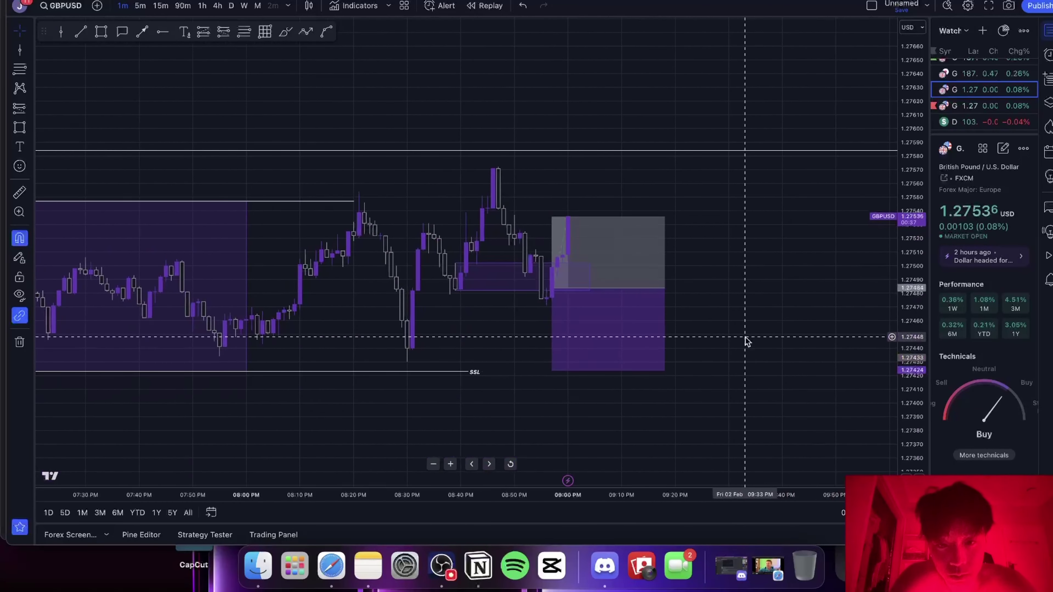
# Delete the short position from the 1-minute GBPUSD chart.
pyautogui.click(645, 307)
pyautogui.write('=')
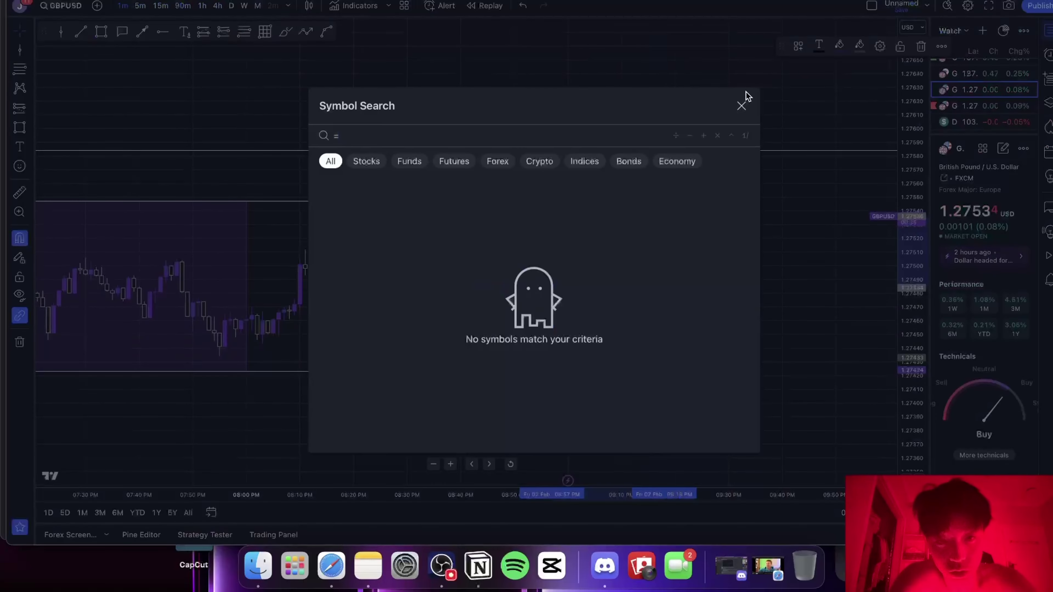
pyautogui.click(742, 105)
pyautogui.press('BackSpace')
pyautogui.moveTo(714, 467); pyautogui.dragTo(670, 452)
pyautogui.moveTo(707, 340); pyautogui.dragTo(659, 373)
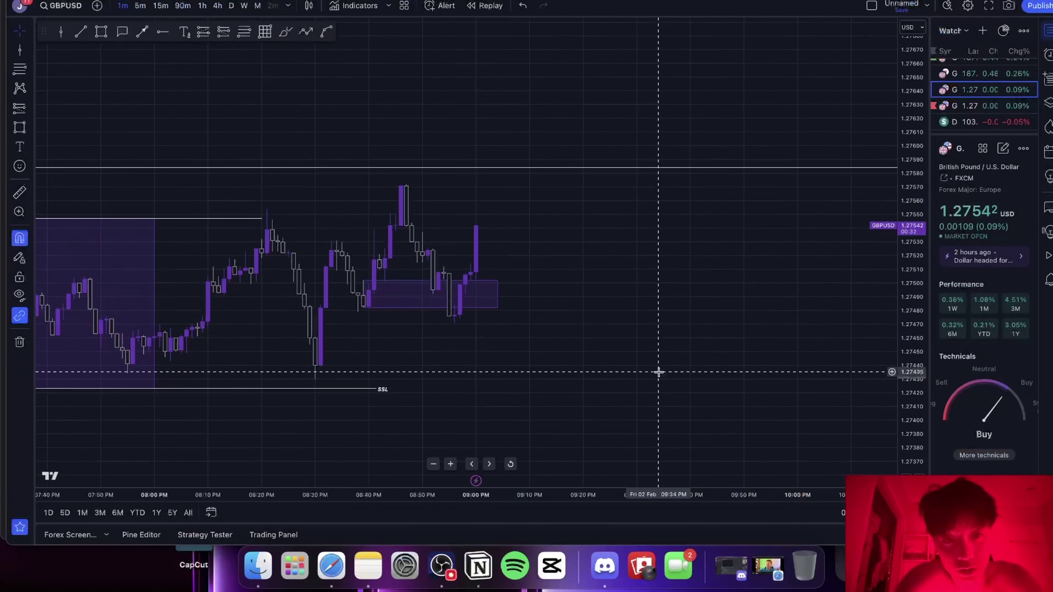
pyautogui.scroll(-2, 787, 303)
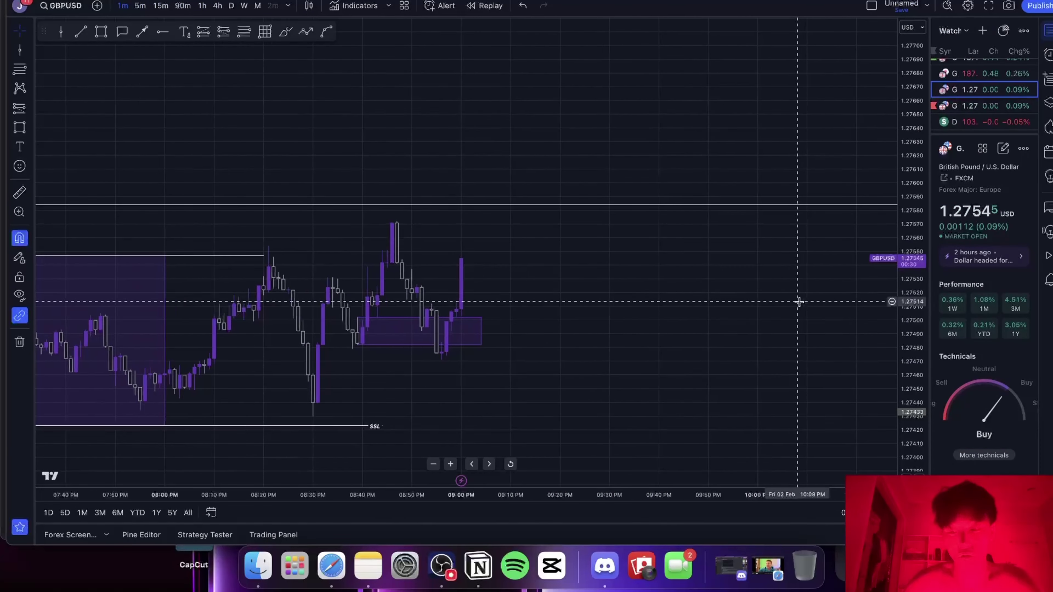
# Switch GBPUSD to the 5-minute timeframe and draw a horizontal trend line forward from the latest swing low at about 1.27471.
pyautogui.press('5')
pyautogui.press('Return')
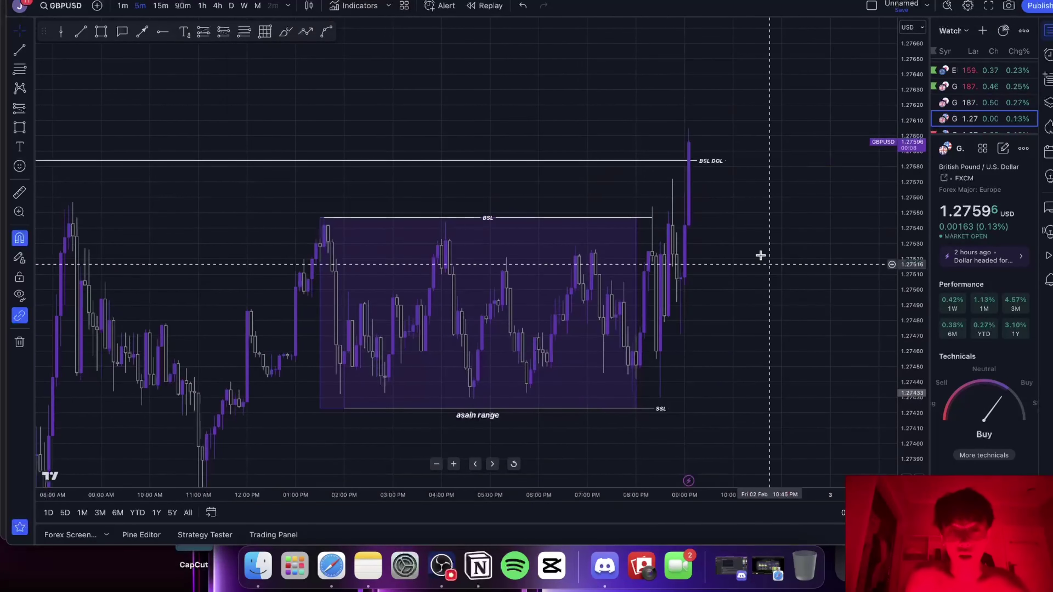
pyautogui.scroll(3, 751, 248)
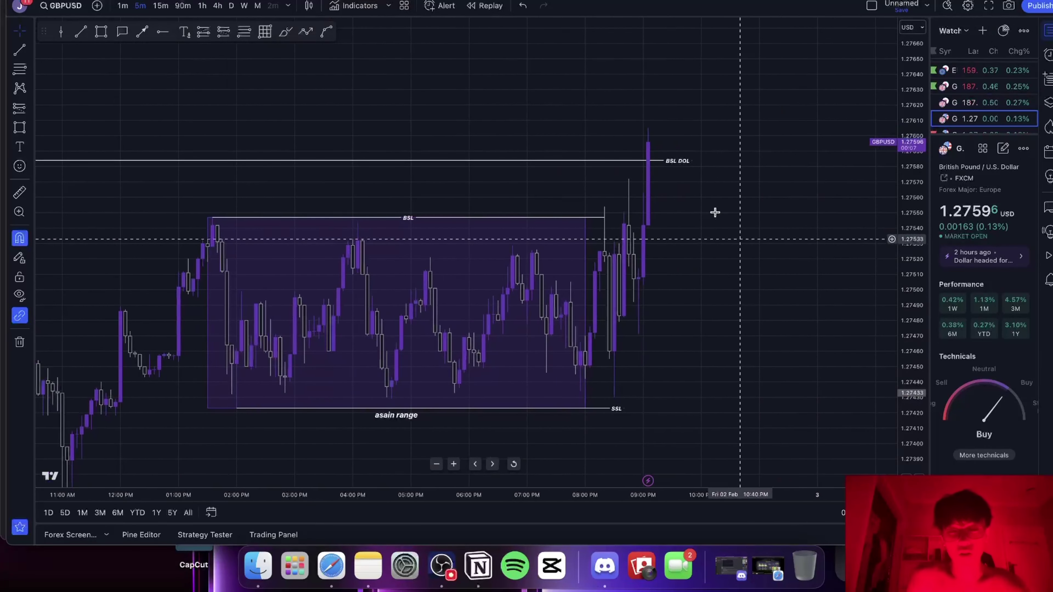
pyautogui.click(124, 7)
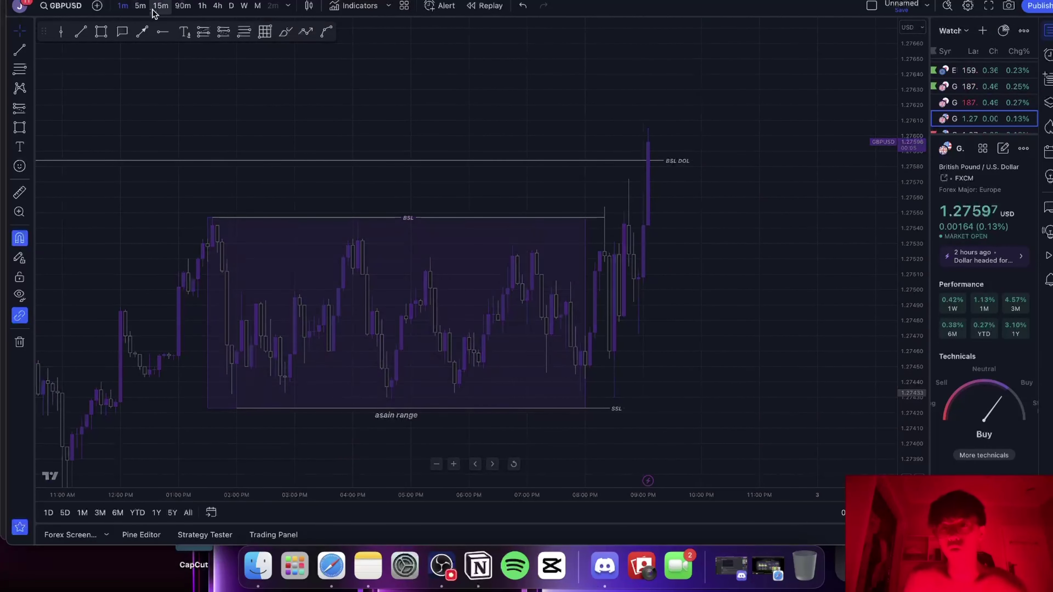
pyautogui.click(146, 8)
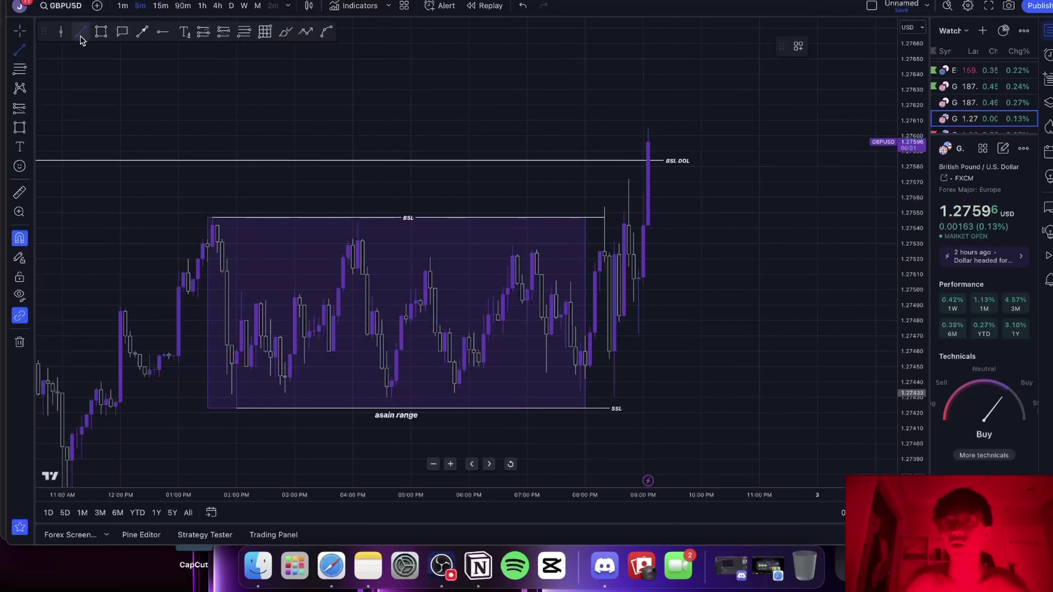
pyautogui.moveTo(633, 334); pyautogui.dragTo(721, 335)
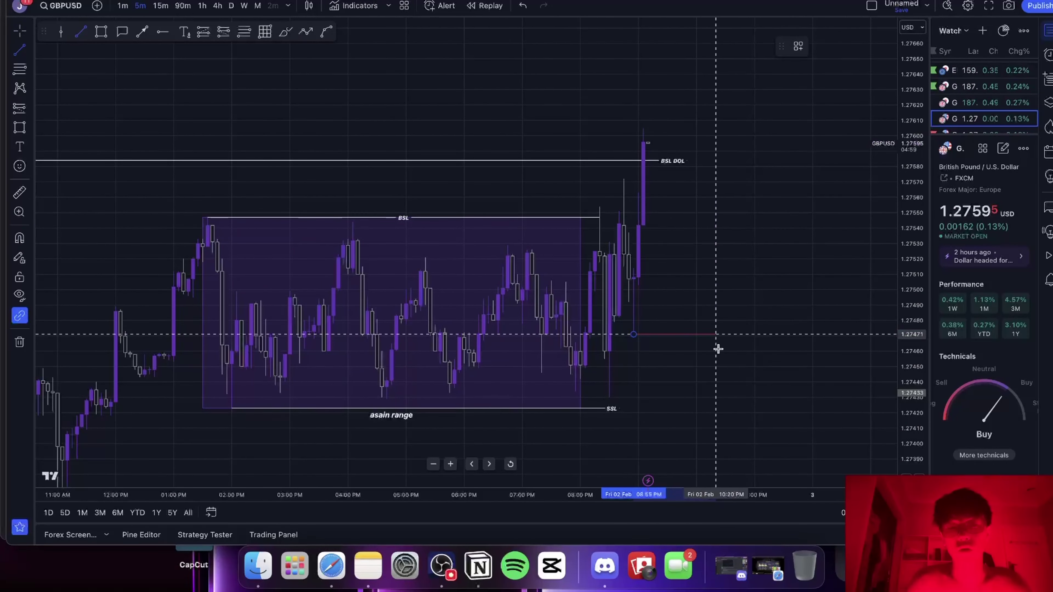
# Compare the FXCM and OANDA GBPJPY charts on the 5-minute timeframe.
pyautogui.click(984, 102)
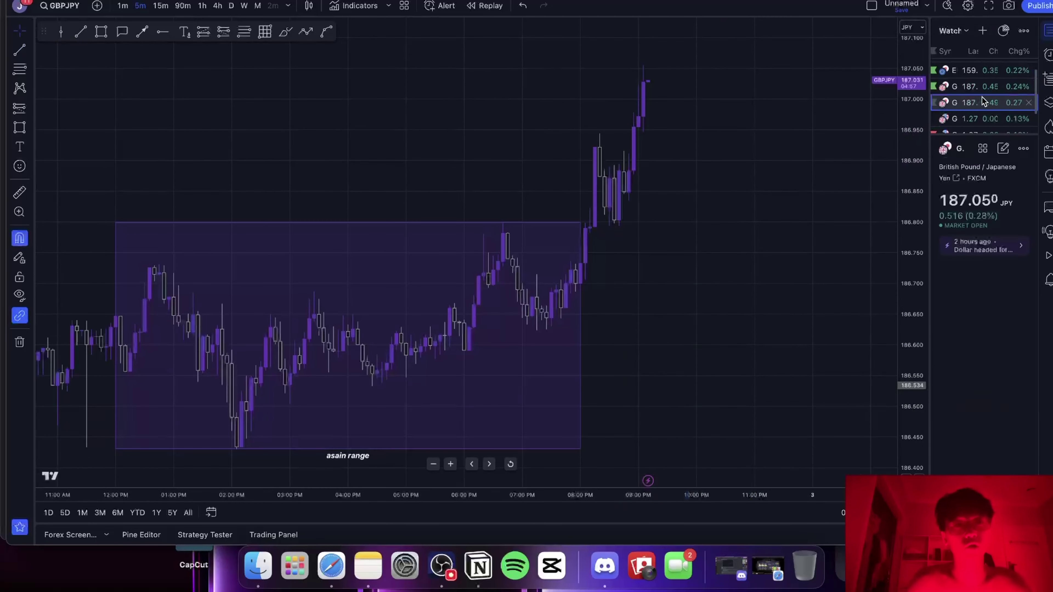
pyautogui.click(979, 86)
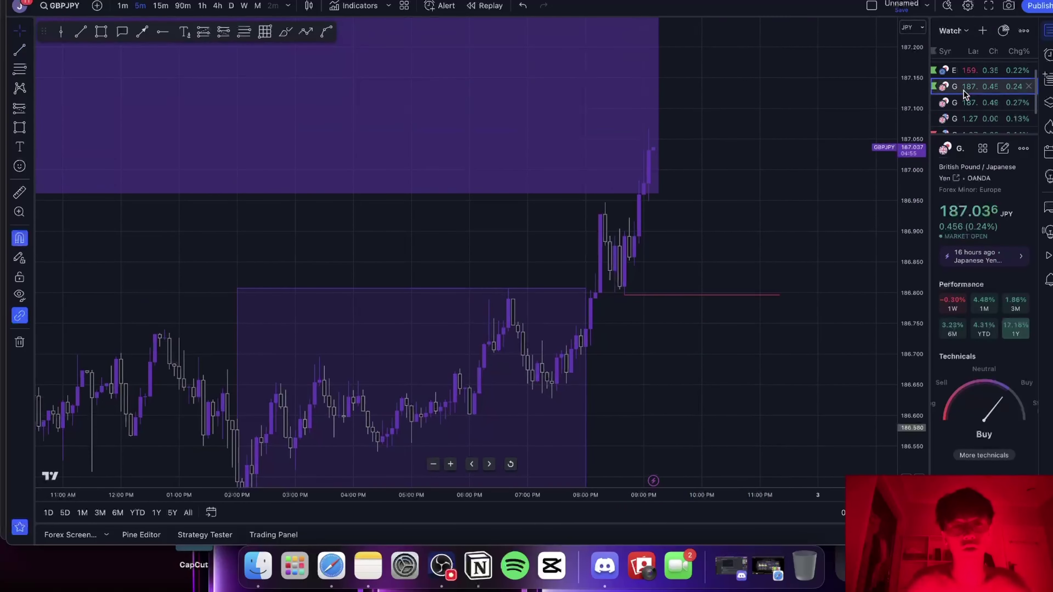
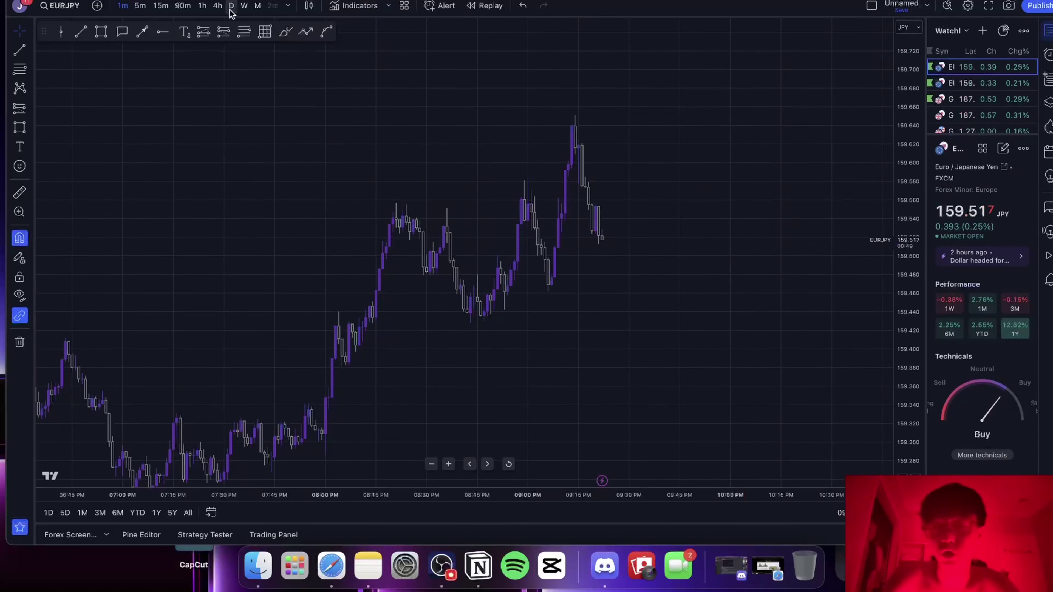
# Examine EURJPY price action on the daily and 4-hour timeframes.
pyautogui.click(232, 5)
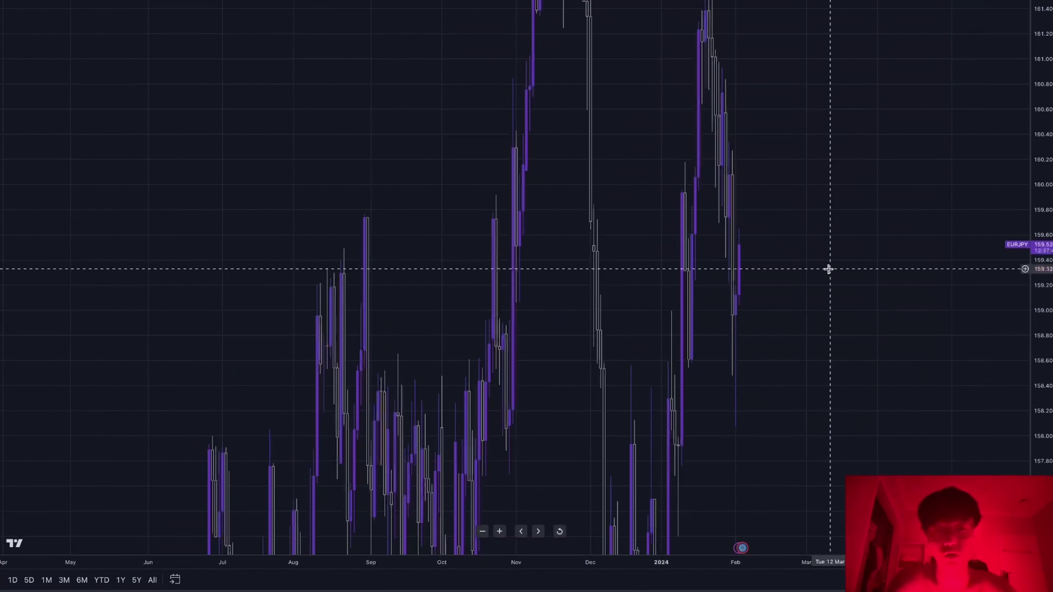
pyautogui.moveTo(829, 268); pyautogui.dragTo(915, 267)
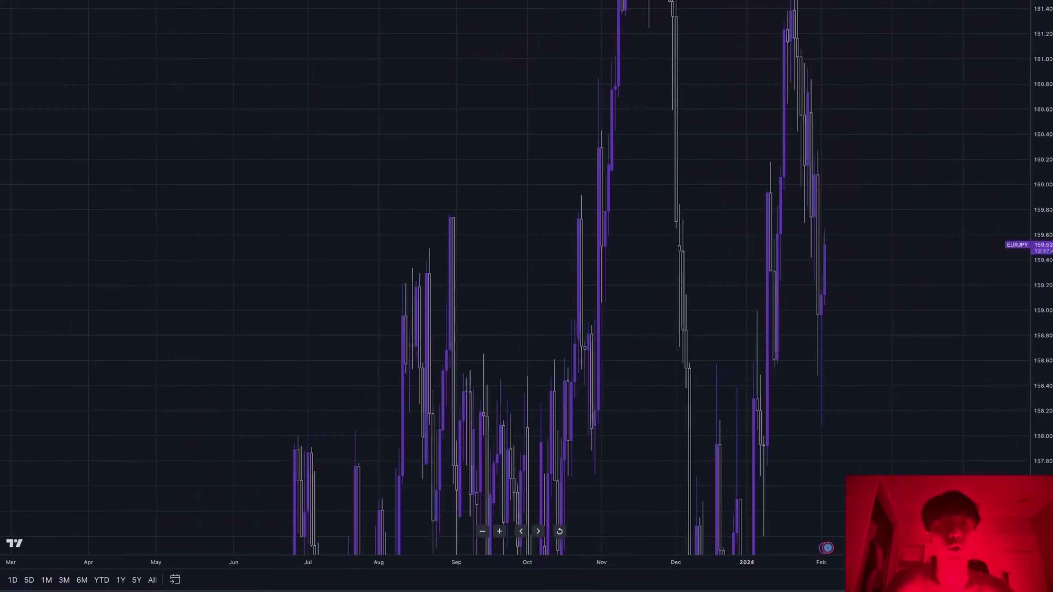
pyautogui.moveTo(1042, 270); pyautogui.dragTo(1041, 386)
pyautogui.scroll(10, 924, 313)
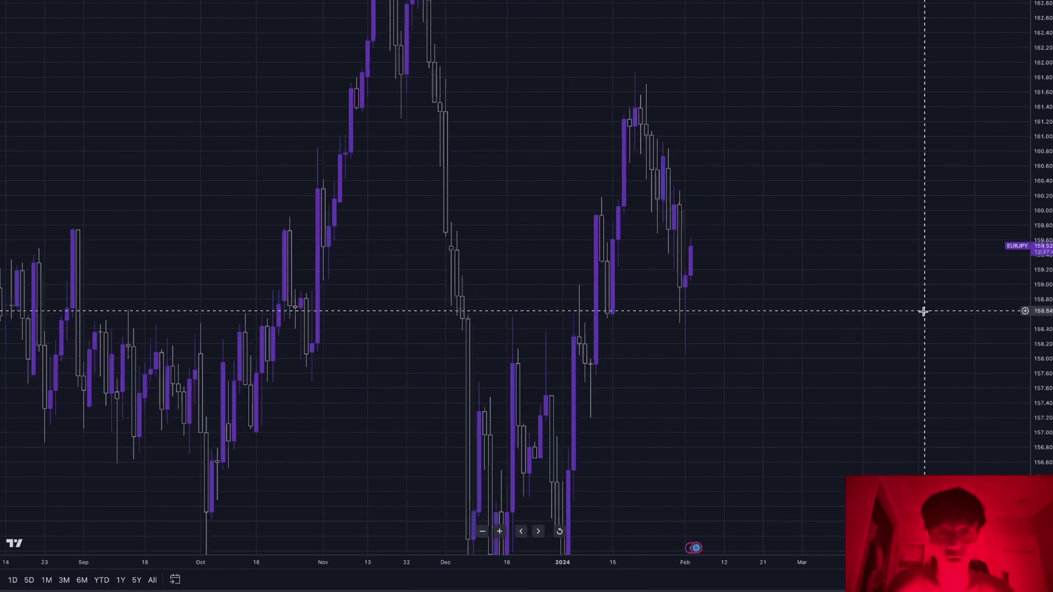
pyautogui.scroll(3, 923, 312)
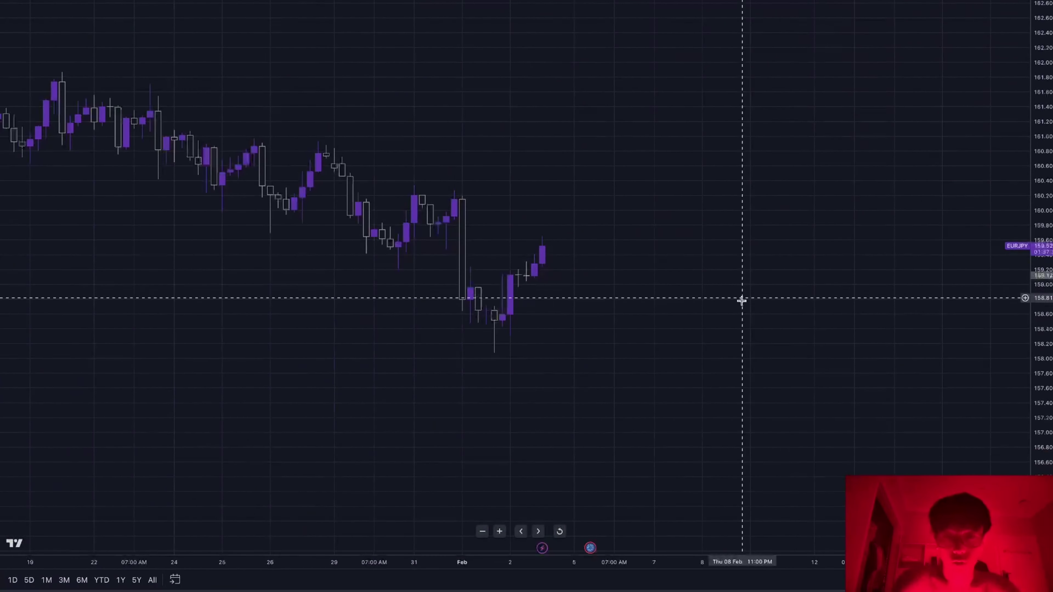
pyautogui.moveTo(759, 324); pyautogui.dragTo(907, 359)
pyautogui.moveTo(1042, 357); pyautogui.dragTo(1042, 295)
# Measure the EURJPY decline from the January high to the early February low on the 4-hour chart.
pyautogui.keyDown('shift'); pyautogui.click(603, 256); pyautogui.keyUp('shift')
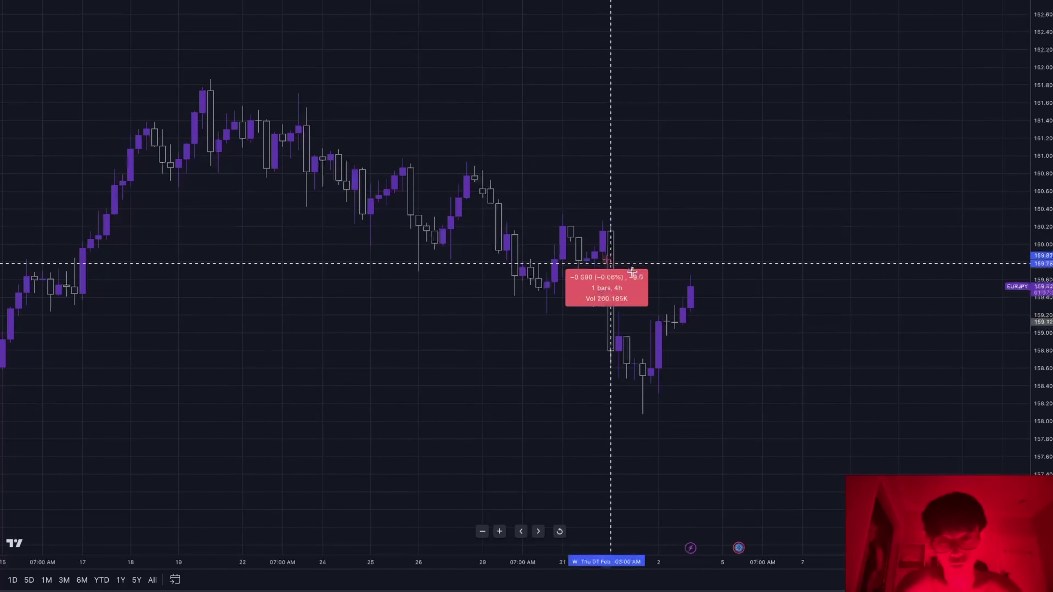
pyautogui.click(804, 332)
pyautogui.click(804, 333)
pyautogui.keyDown('shift'); pyautogui.click(187, 80); pyautogui.keyUp('shift')
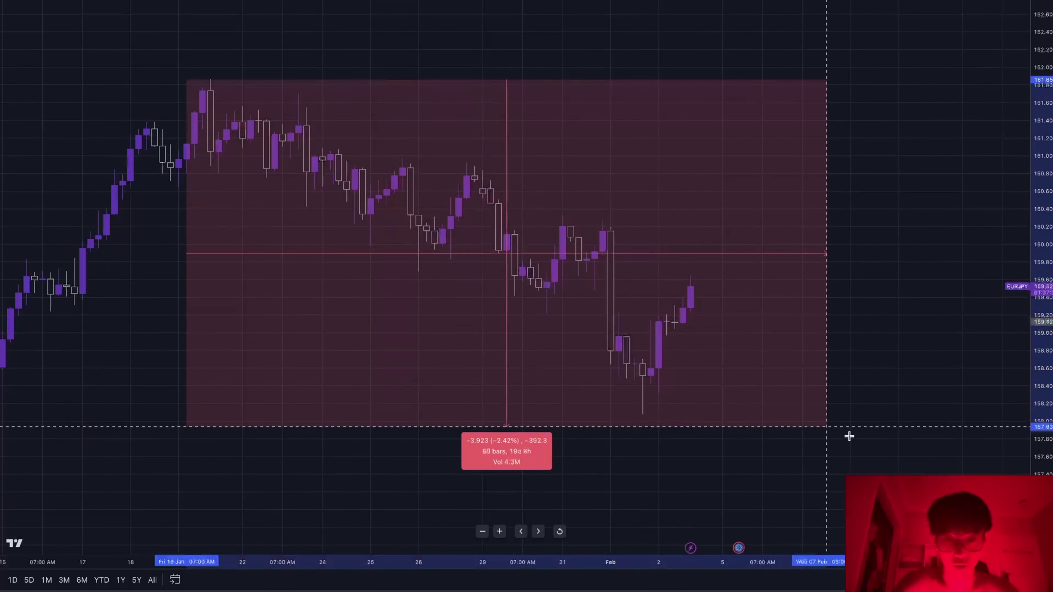
pyautogui.click(821, 435)
pyautogui.click(820, 435)
# Examine the 1 February EURJPY drop and the recovery since on the 1-hour timeframe.
pyautogui.moveTo(828, 414); pyautogui.dragTo(974, 334)
pyautogui.scroll(-2, 974, 335)
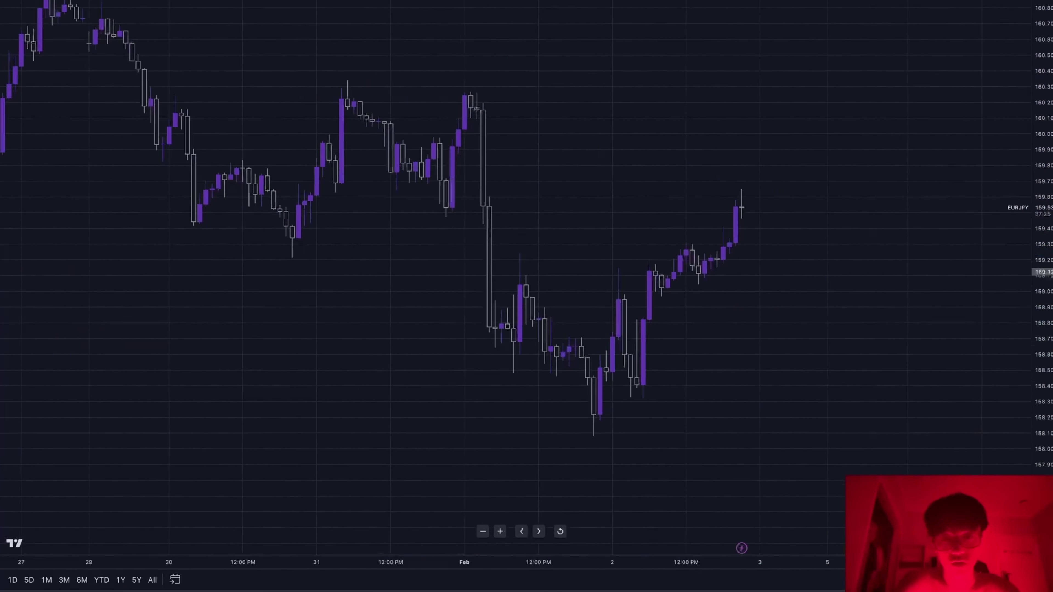
pyautogui.moveTo(1042, 390); pyautogui.dragTo(1041, 354)
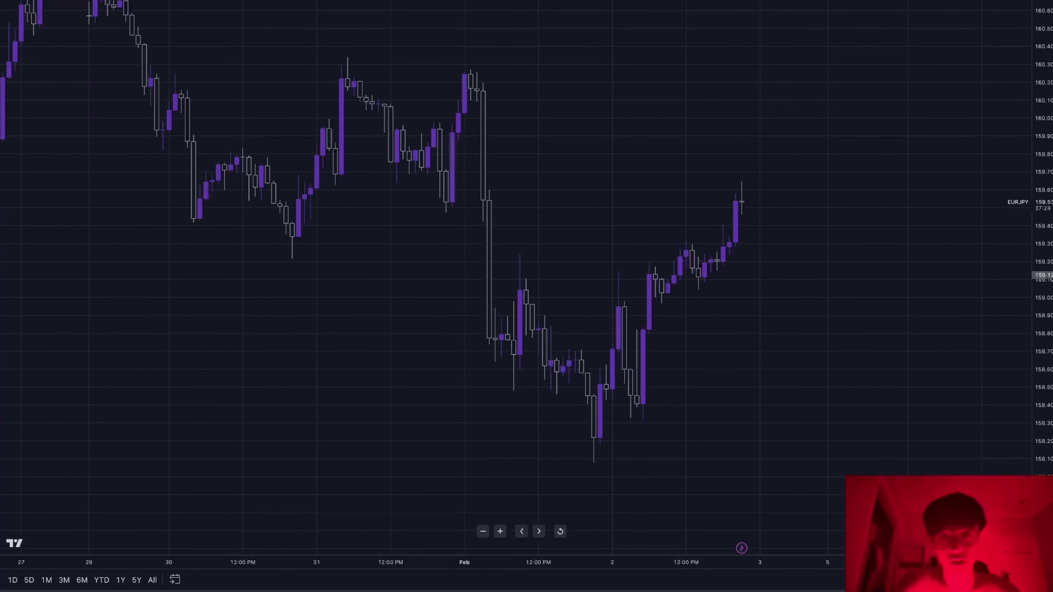
pyautogui.moveTo(973, 356); pyautogui.dragTo(882, 398)
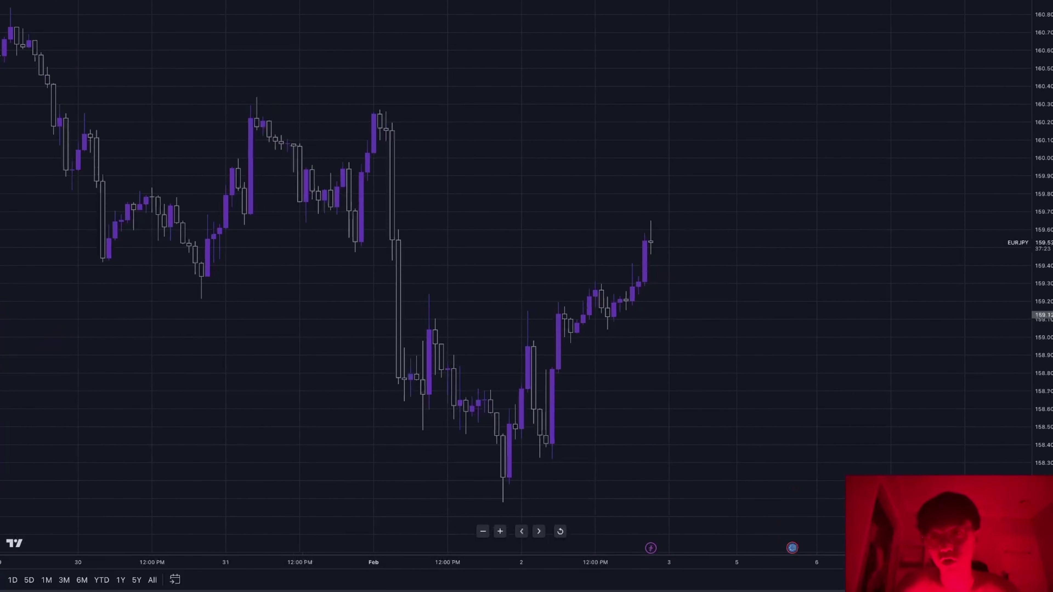
pyautogui.moveTo(398, 222); pyautogui.dragTo(615, 250)
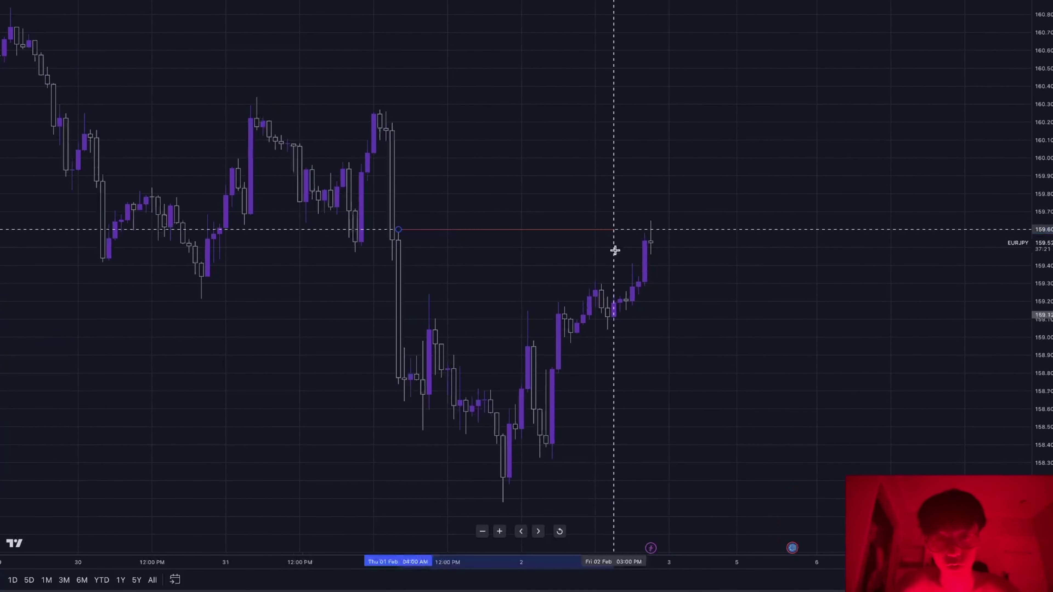
pyautogui.keyDown('shift'); pyautogui.click(652, 251); pyautogui.keyUp('shift')
pyautogui.press('Delete')
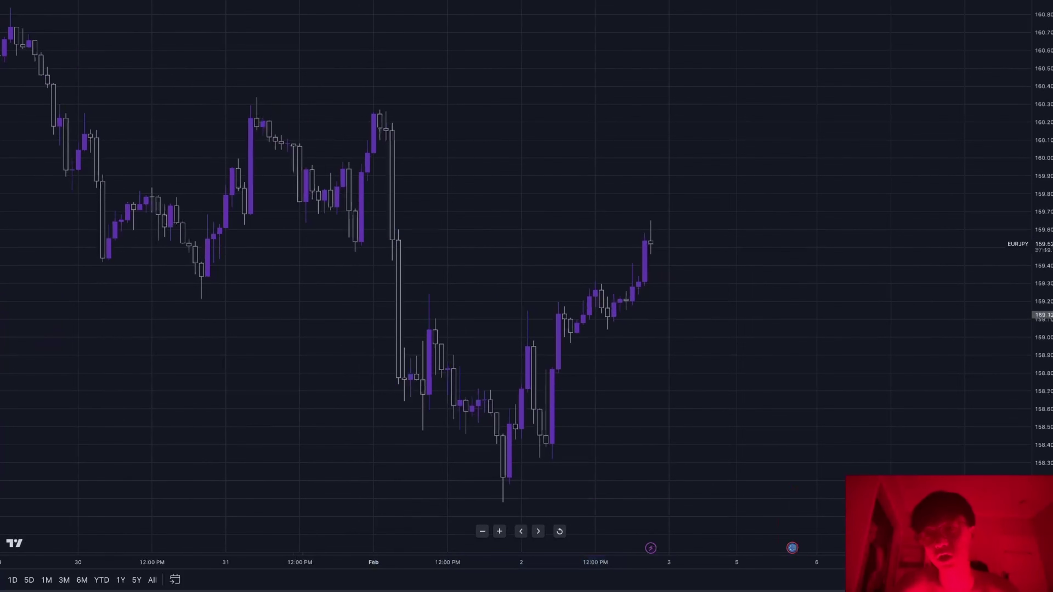
# Draw a rectangle over the gap in the 1 February EURJPY drop, from about 160.1 down to 159.60, extended to the current price.
pyautogui.moveTo(388, 150); pyautogui.dragTo(643, 197)
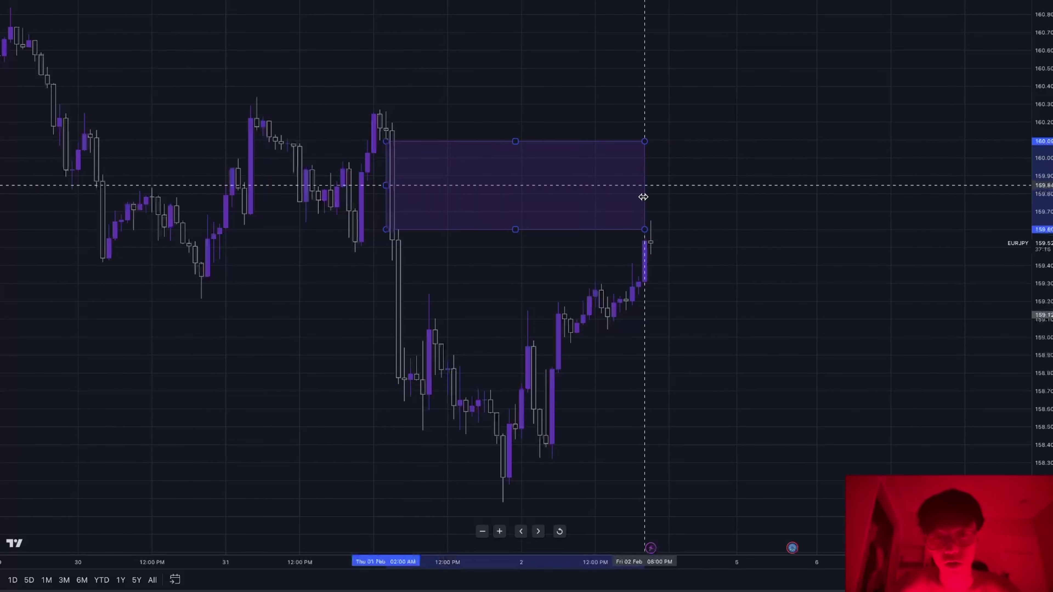
pyautogui.moveTo(735, 231); pyautogui.dragTo(725, 178)
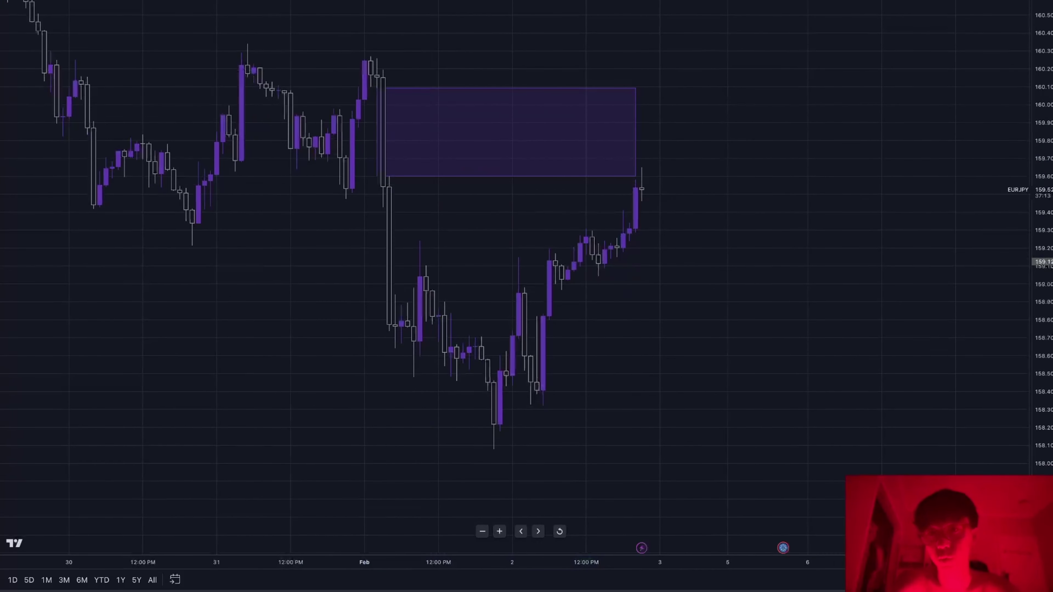
pyautogui.moveTo(247, 44)
pyautogui.mouseDown()
pyautogui.moveTo(797, 395)
pyautogui.moveTo(776, 450)
pyautogui.mouseUp()
pyautogui.press('Delete')
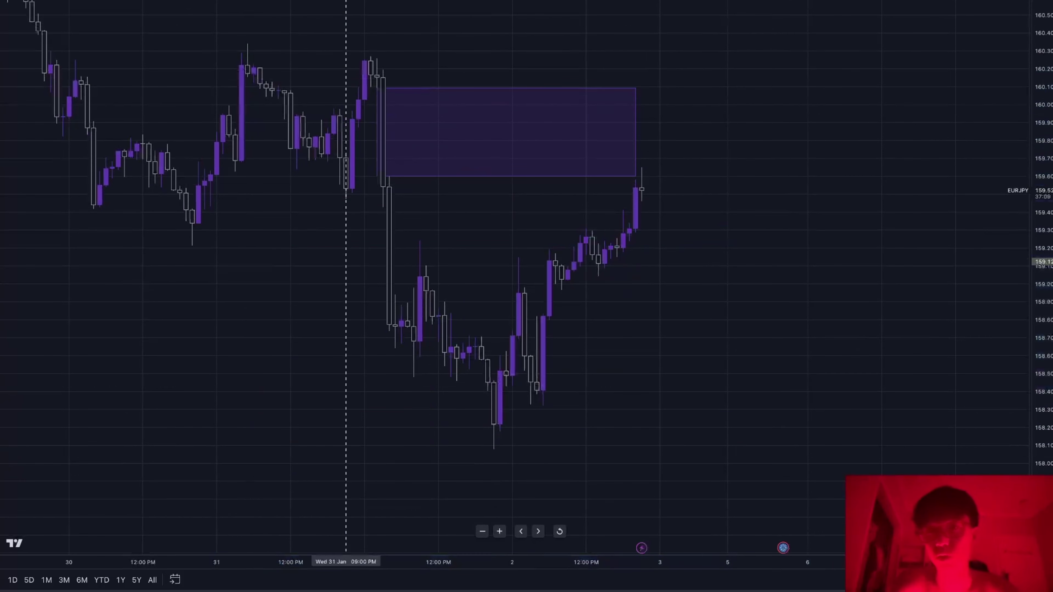
pyautogui.moveTo(245, 24)
pyautogui.mouseDown()
pyautogui.moveTo(633, 299)
pyautogui.moveTo(678, 447)
pyautogui.mouseUp()
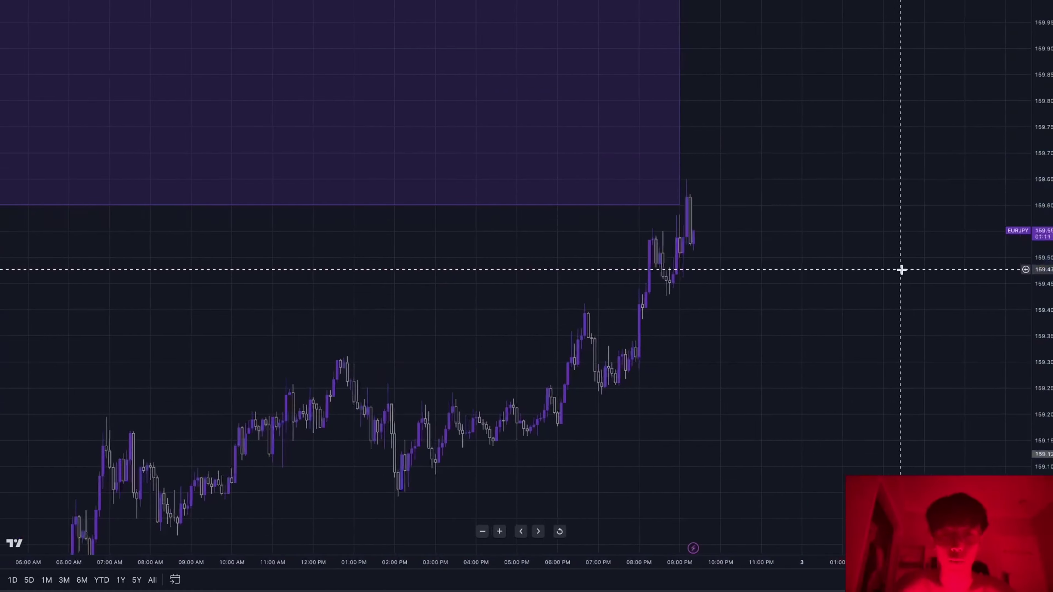
# Draw a horizontal line from the 09:05 PM EURJPY swing low at about 159.46 and switch to the 1-minute timeframe.
pyautogui.hscroll(3, 902, 269)
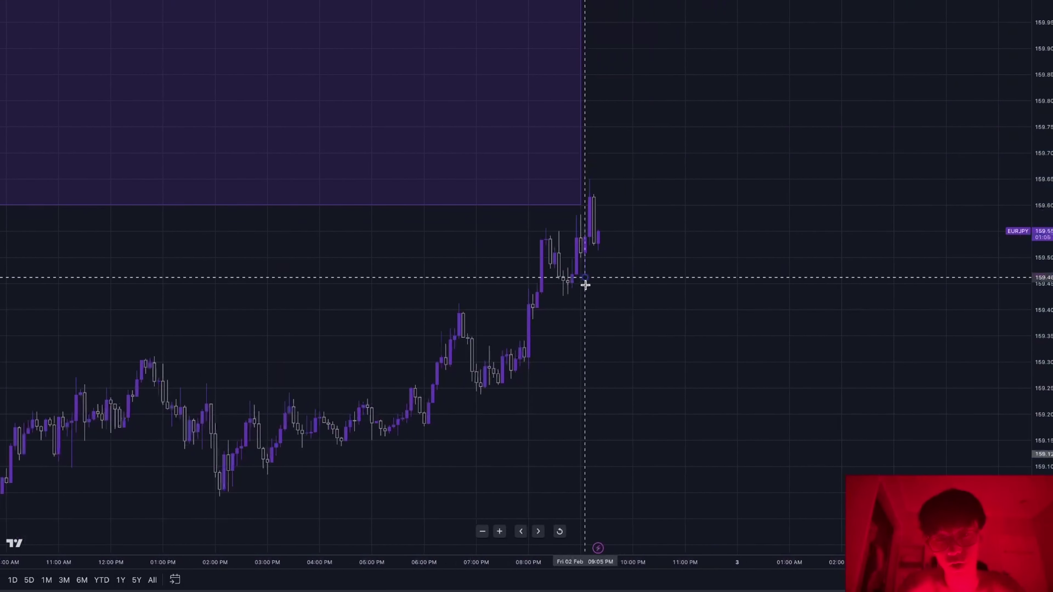
pyautogui.keyDown('shift'); pyautogui.click(665, 277); pyautogui.keyUp('shift')
pyautogui.press('1')
pyautogui.press('Return')
pyautogui.moveTo(1047, 469); pyautogui.dragTo(1047, 378)
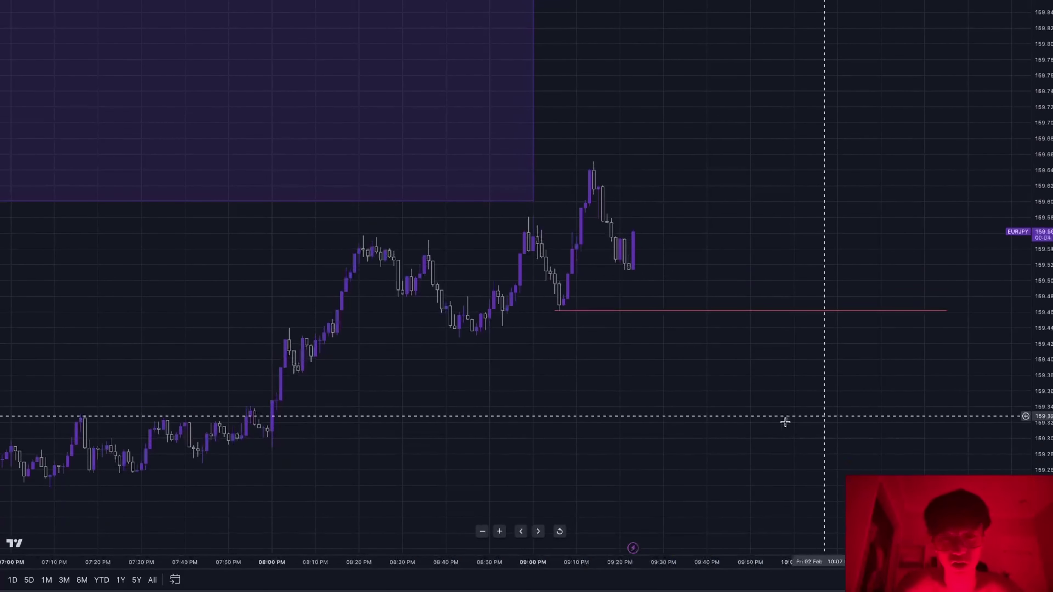
# Draw a short horizontal line from the 09:00 PM EURJPY high to the candle that breaks it and label it "int".
pyautogui.click(533, 200)
pyautogui.keyDown('shift'); pyautogui.click(577, 215); pyautogui.keyUp('shift')
pyautogui.click(813, 1)
pyautogui.click(815, 4)
pyautogui.click(903, 1)
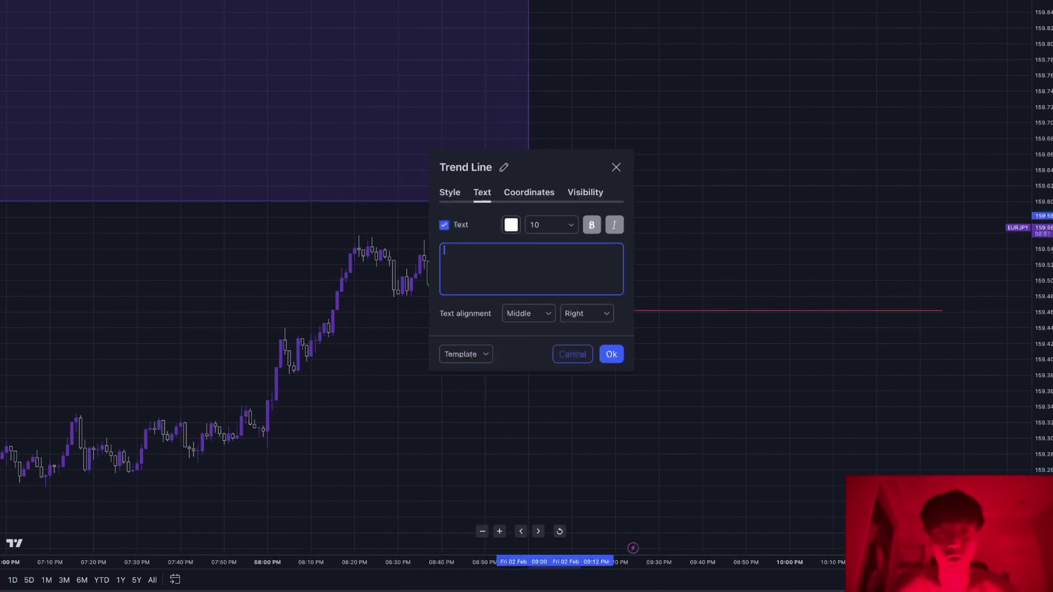
pyautogui.click(854, 107)
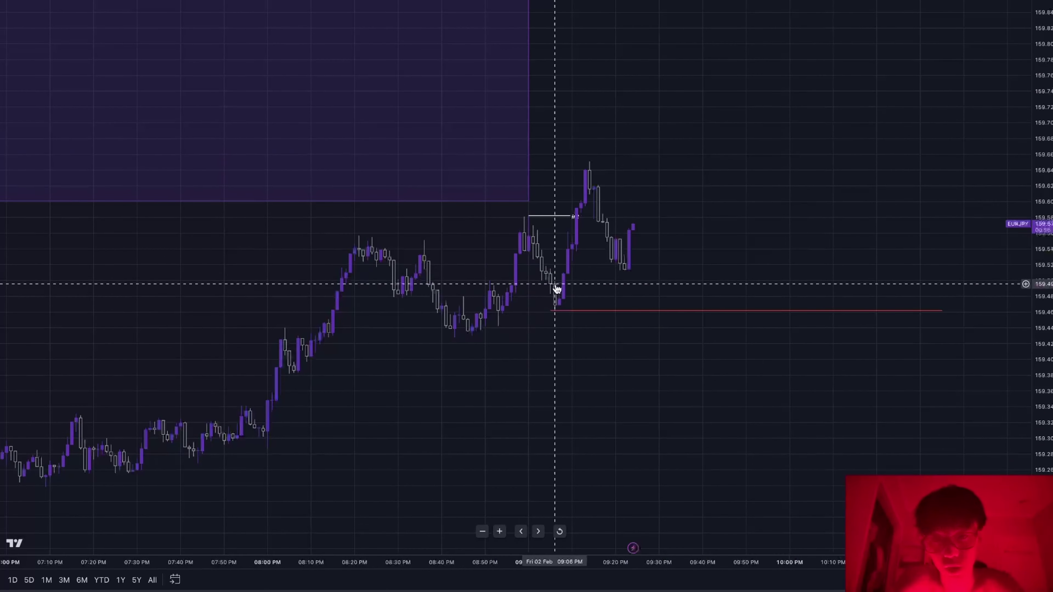
# Draw a projected path arrow from the current EURJPY price down to about 159.36, up to 159.50 and down to about 159.23.
pyautogui.click(586, 171)
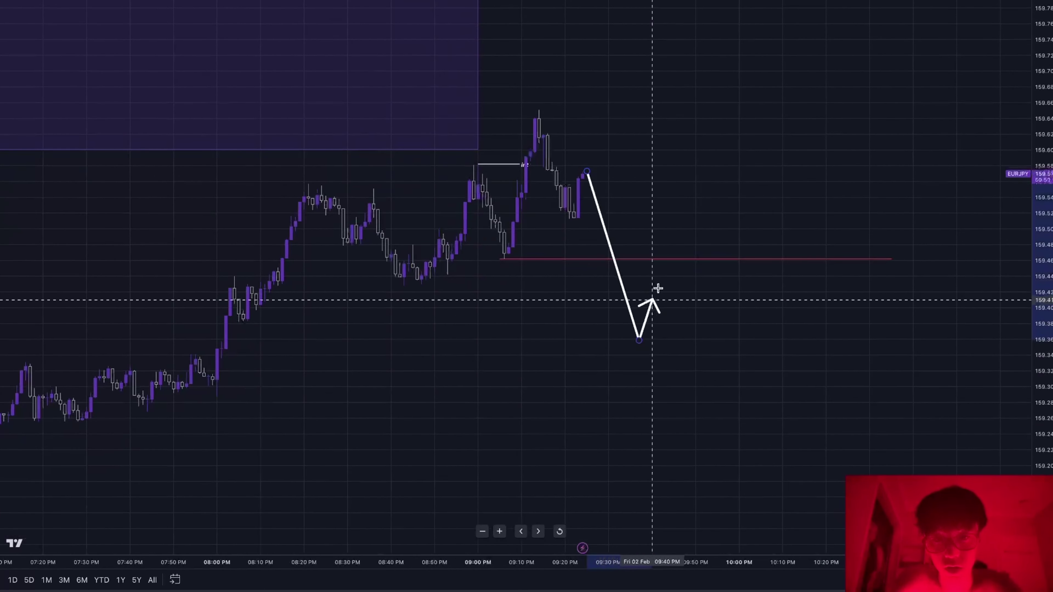
pyautogui.click(682, 228)
pyautogui.doubleClick(748, 442)
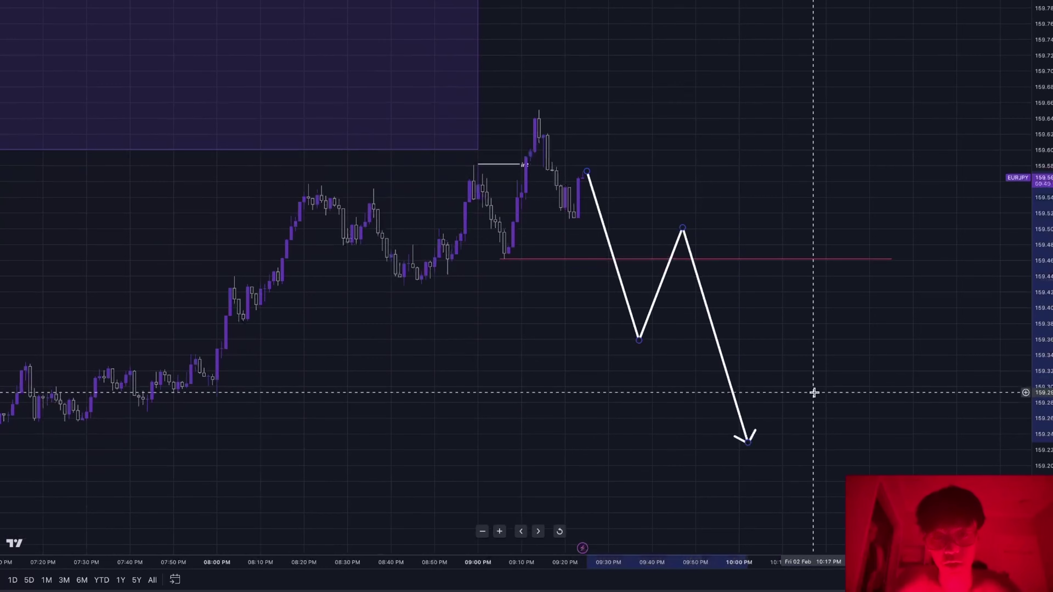
# Switch the EURJPY chart to the 2-minute timeframe and mark the small gap from about 159.52 down to 159.51 with a rectangle.
pyautogui.scroll(-1, 814, 393)
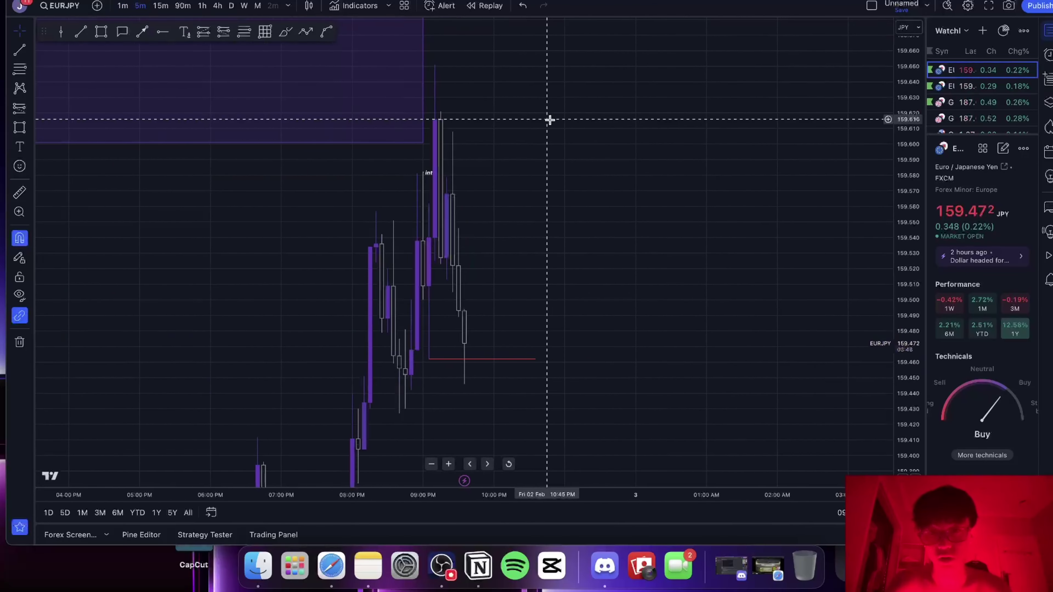
pyautogui.scroll(2, 548, 118)
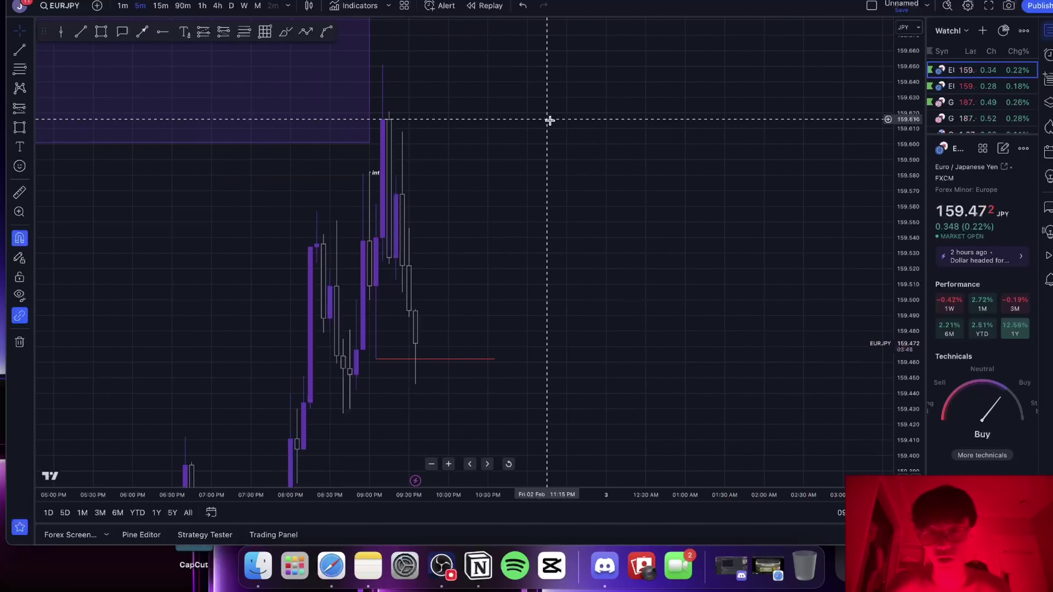
pyautogui.write('2')
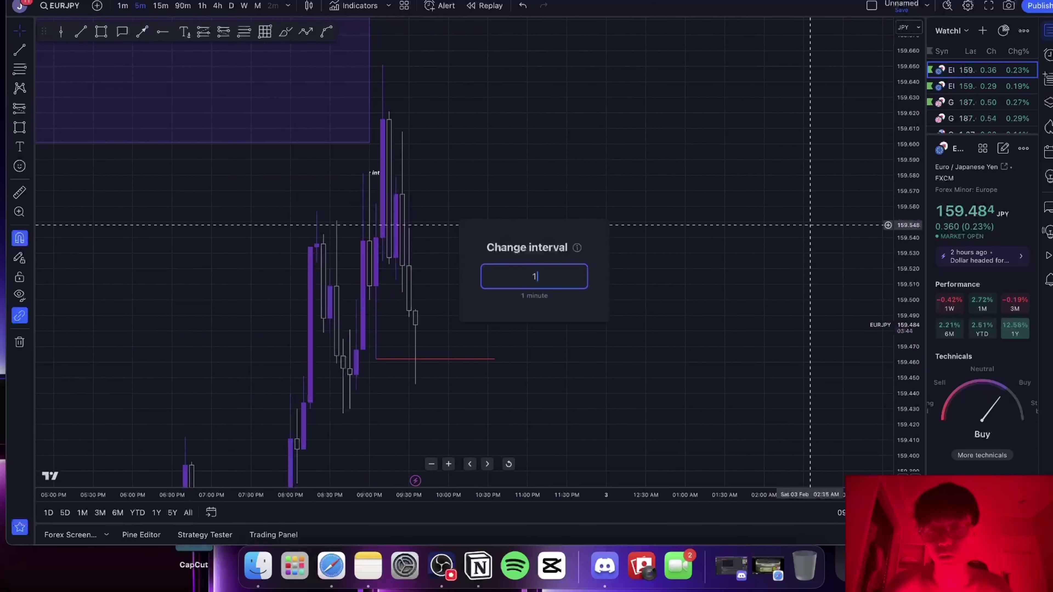
pyautogui.press('Return')
pyautogui.click(562, 254)
pyautogui.click(704, 255)
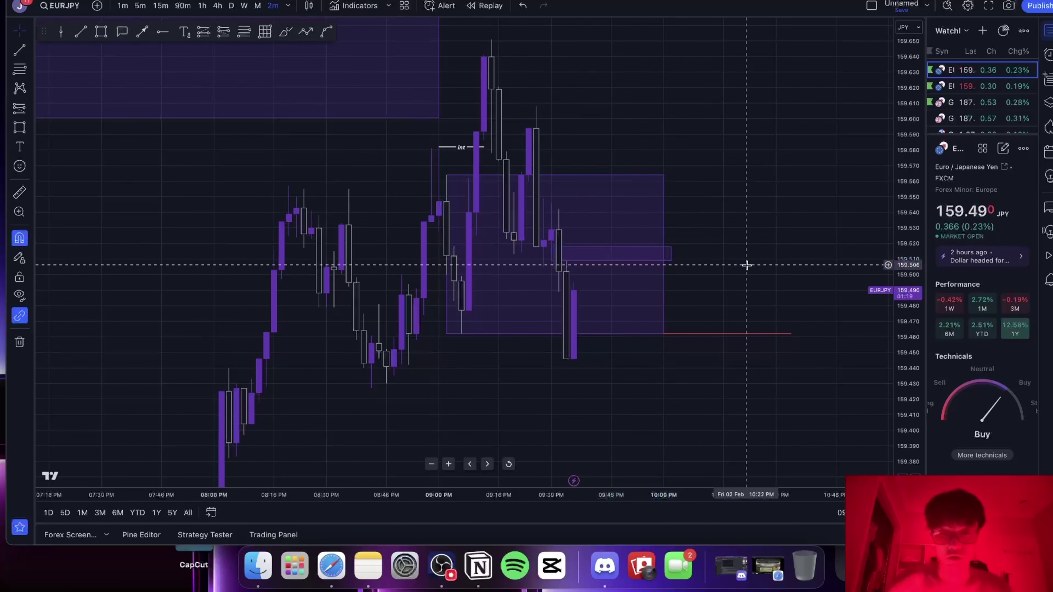
# Open the GBPJPY chart on the 1-minute timeframe in fullscreen to compare it with EURJPY.
pyautogui.click(982, 102)
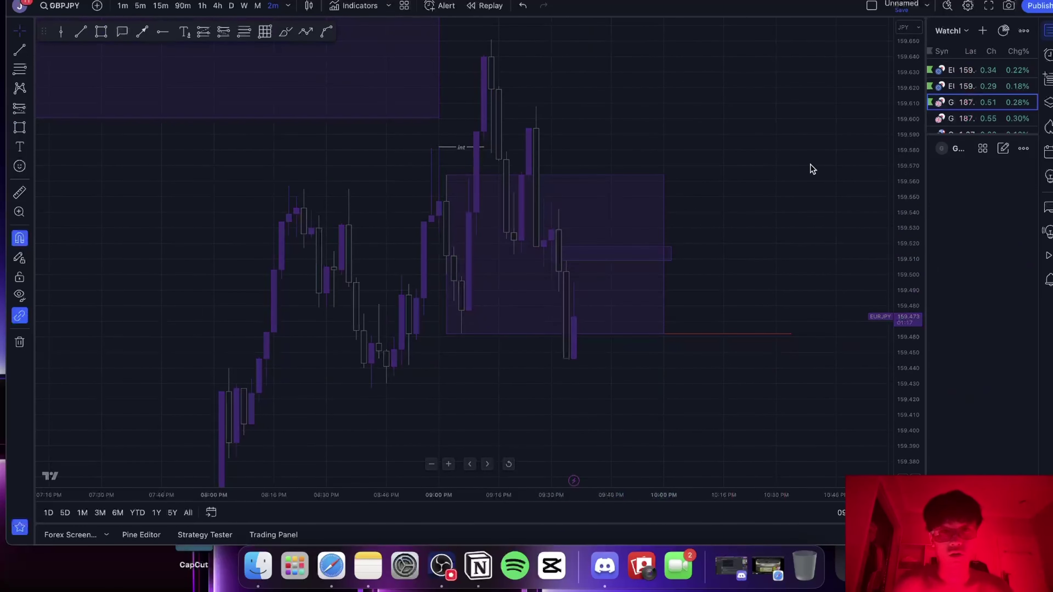
pyautogui.write('1')
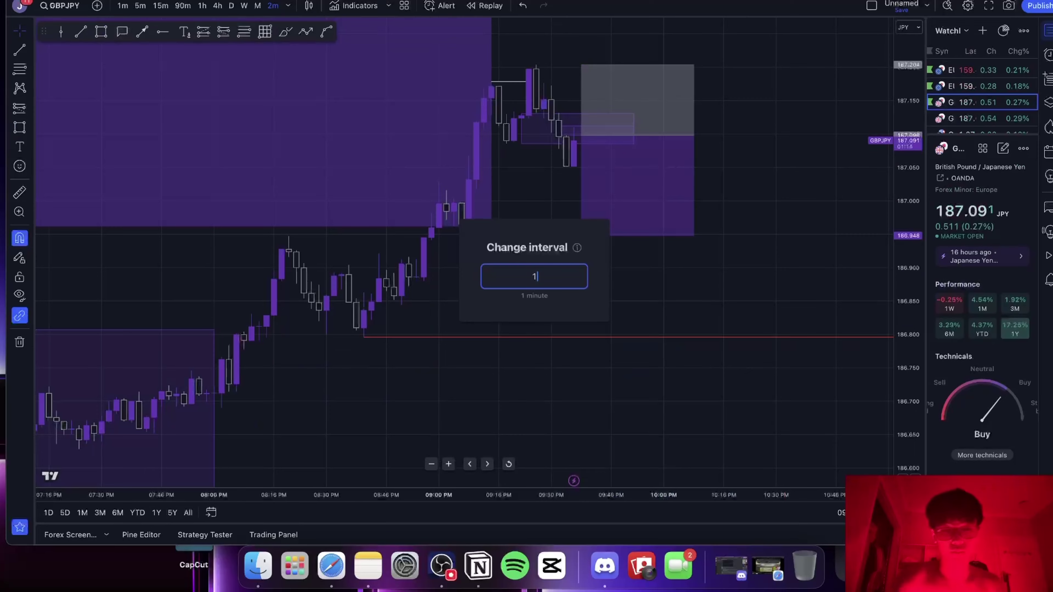
pyautogui.press('Return')
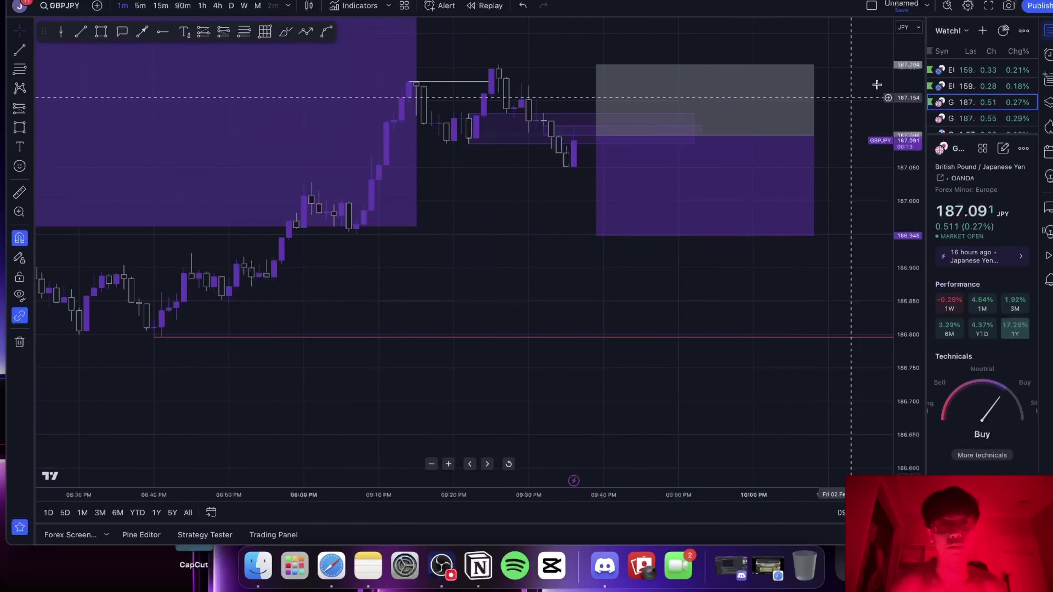
pyautogui.click(990, 6)
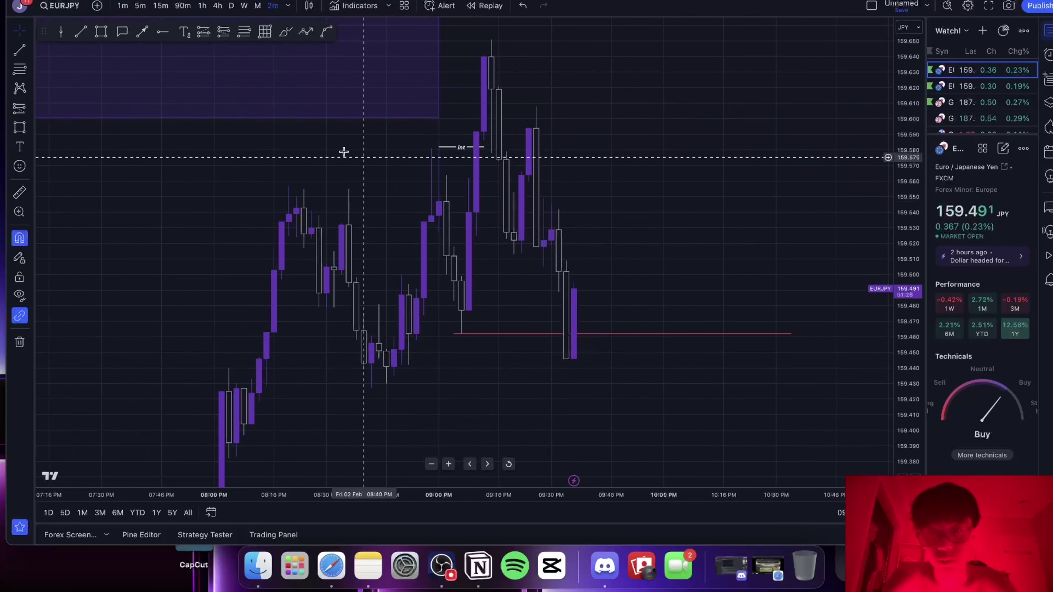
# Draw a rectangle over the EURJPY drop starting at 09:02 PM, from about 159.56 down to 159.46, extended to 10:00 PM.
pyautogui.click(103, 32)
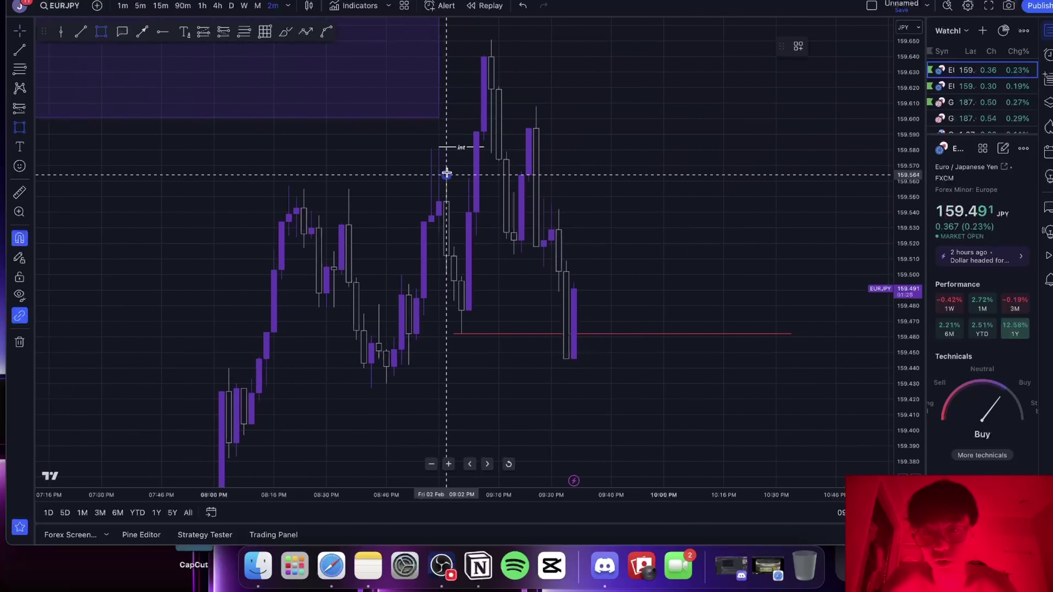
pyautogui.moveTo(446, 173)
pyautogui.mouseDown()
pyautogui.moveTo(470, 317)
pyautogui.moveTo(462, 333)
pyautogui.mouseUp()
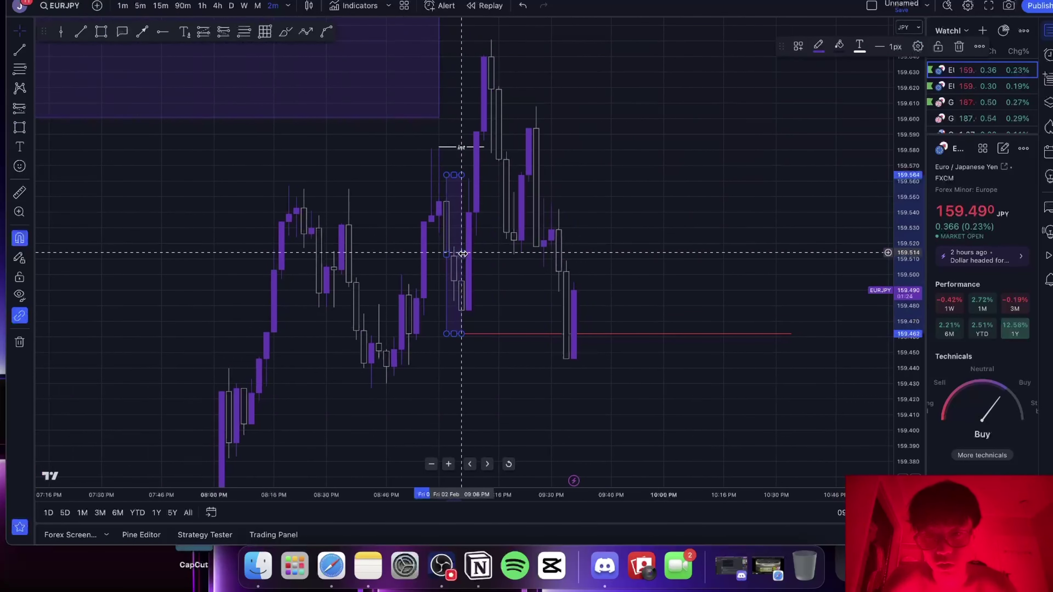
pyautogui.moveTo(462, 254); pyautogui.dragTo(664, 253)
pyautogui.click(747, 244)
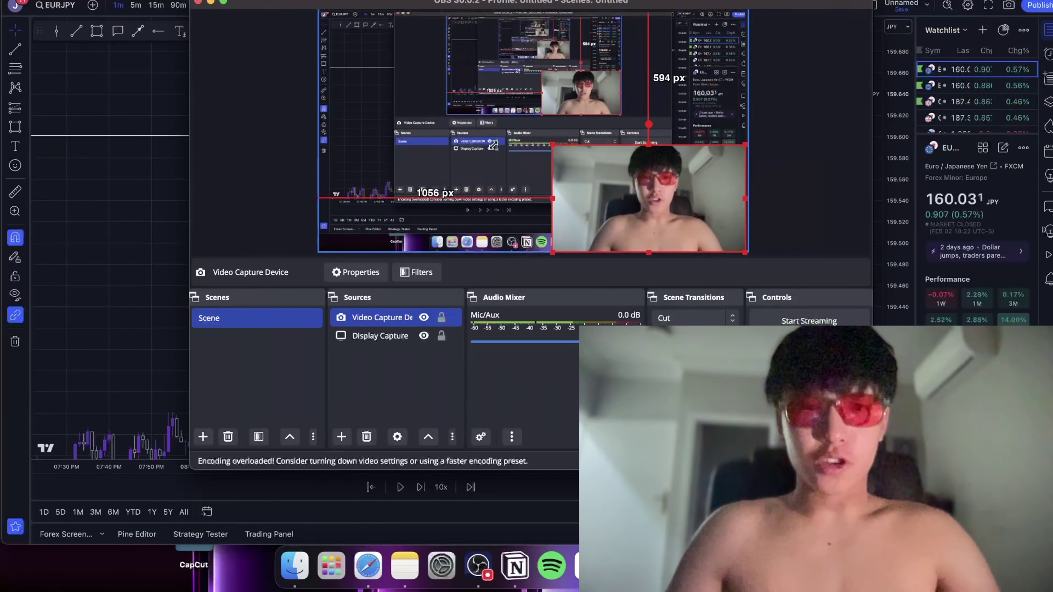
# Shrink the Video Capture Device source in the OBS scene and return to the EURJPY chart.
pyautogui.moveTo(493, 145); pyautogui.dragTo(622, 214)
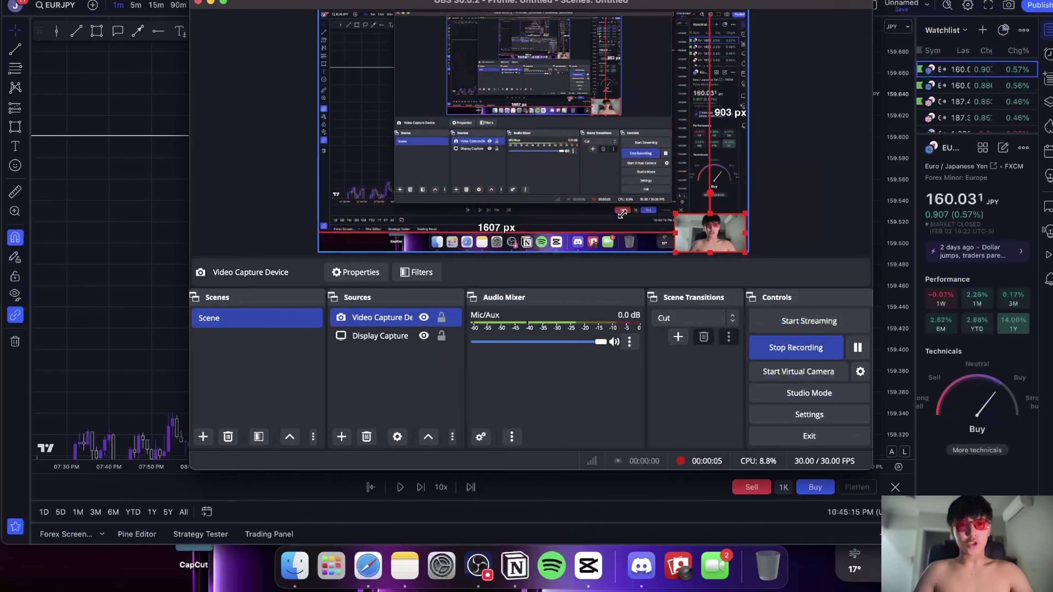
pyautogui.click(134, 264)
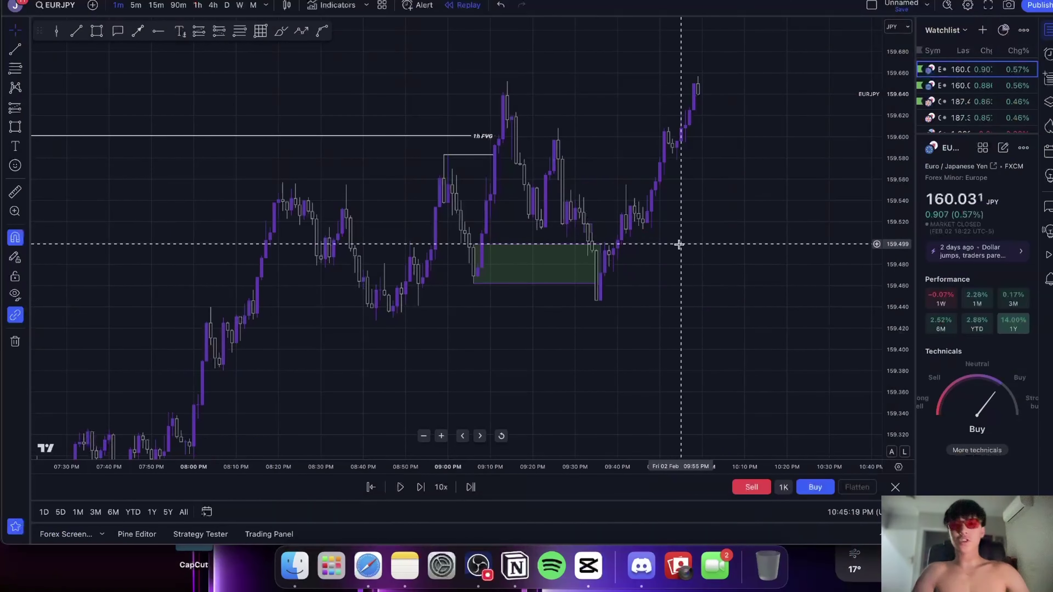
# Measure the EURJPY price swings around the 1h FVG line and the 09:21 PM low on the 1-minute chart.
pyautogui.keyDown('shift'); pyautogui.click(783, 329); pyautogui.keyUp('shift')
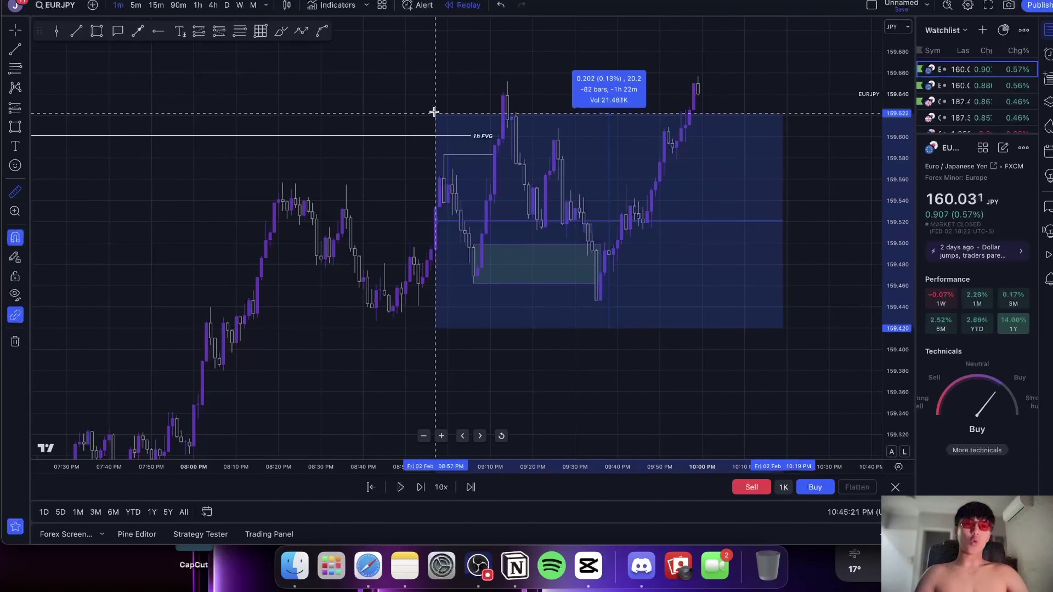
pyautogui.click(387, 197)
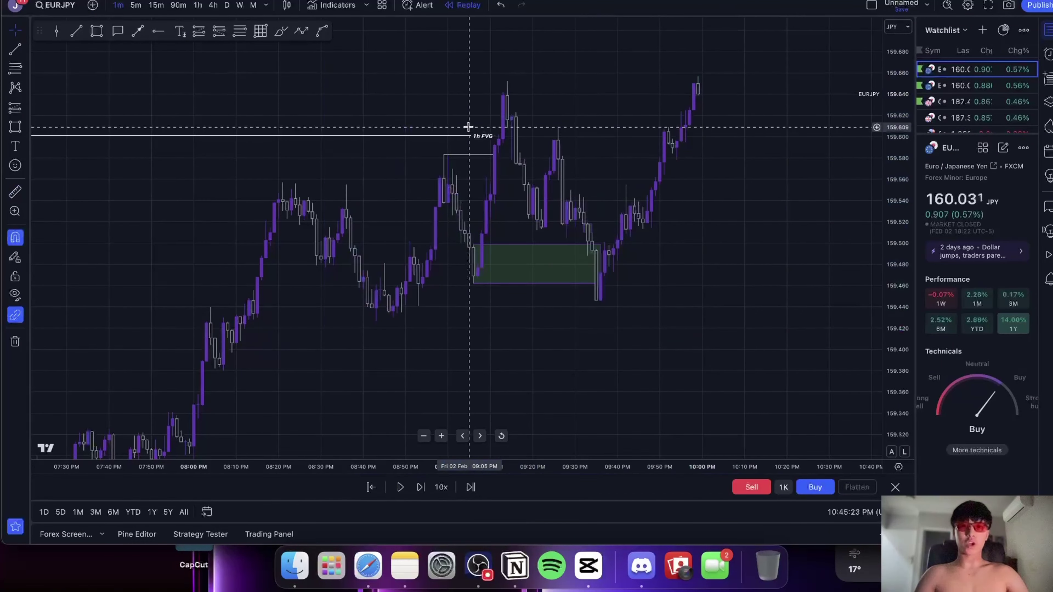
pyautogui.keyDown('shift'); pyautogui.click(415, 182); pyautogui.keyUp('shift')
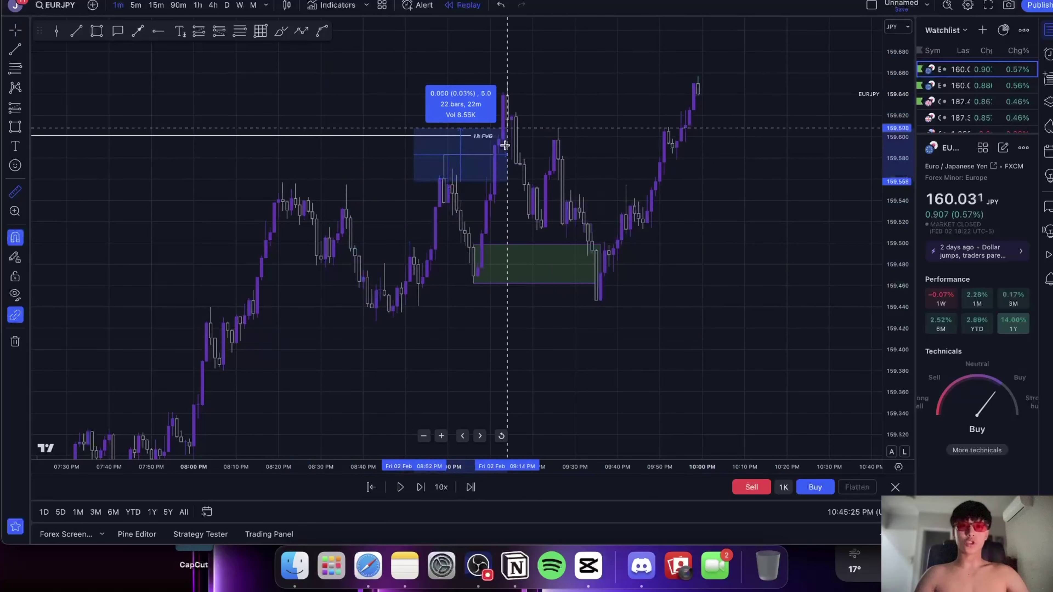
pyautogui.click(533, 222)
pyautogui.keyDown('shift'); pyautogui.click(534, 228); pyautogui.keyUp('shift')
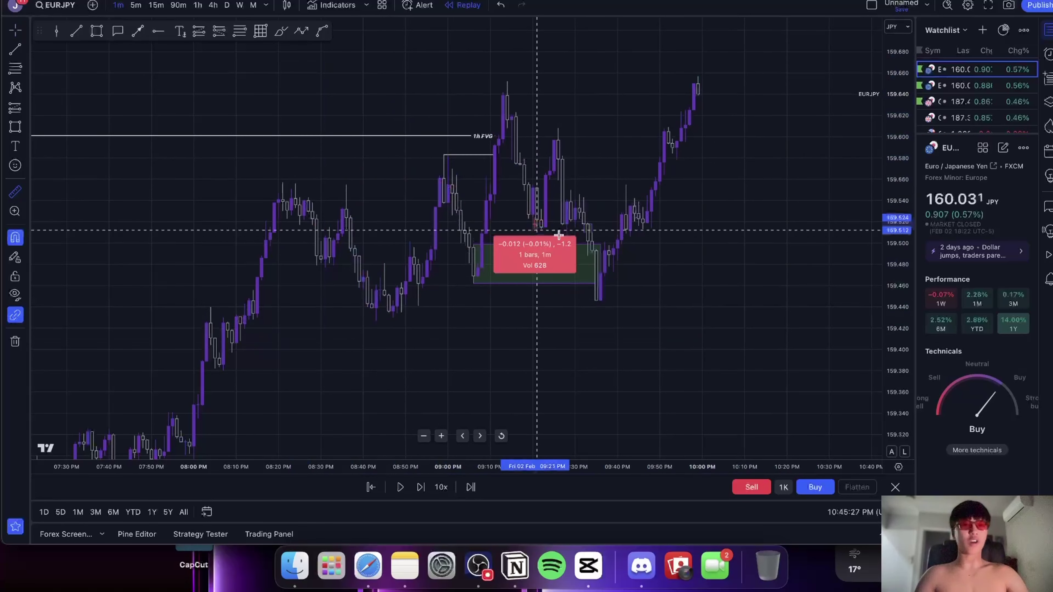
pyautogui.doubleClick(619, 237)
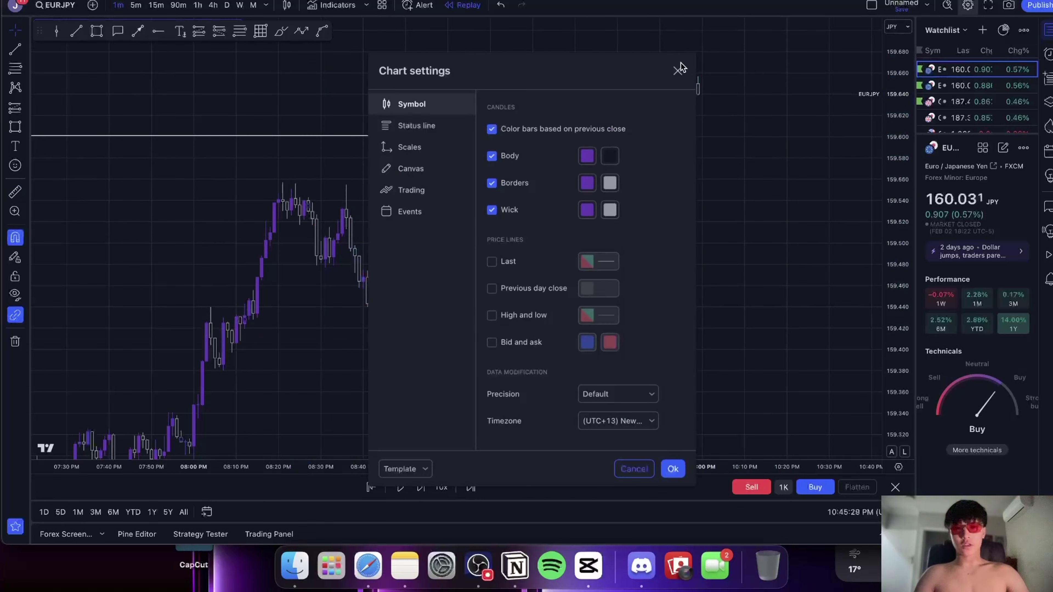
pyautogui.click(679, 69)
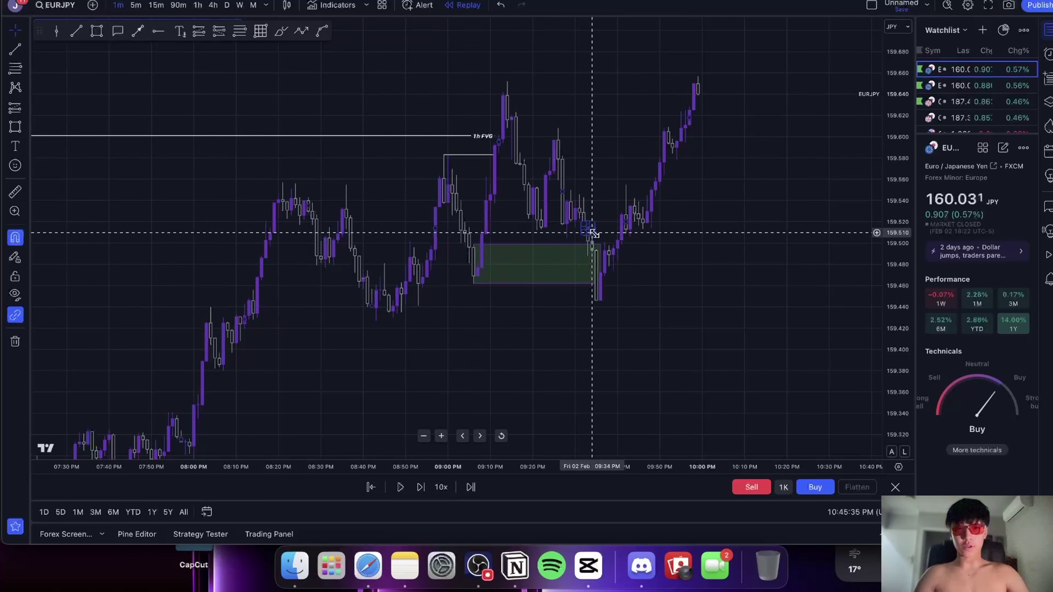
# Stretch the small gap rectangle near 159.51 out to 09:53 PM and delete it.
pyautogui.moveTo(592, 233); pyautogui.dragTo(672, 230)
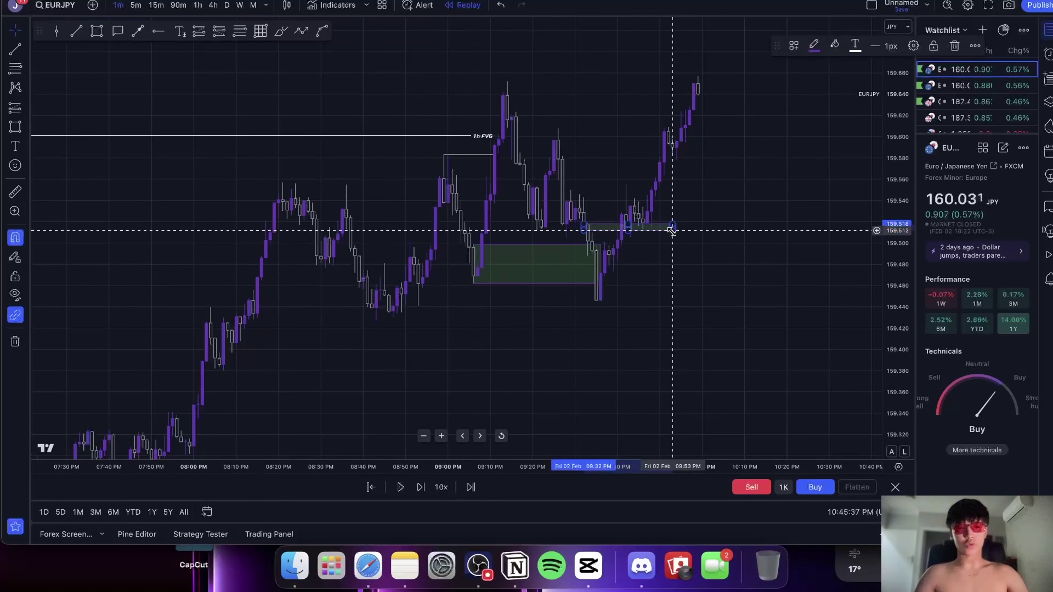
pyautogui.press('BackSpace')
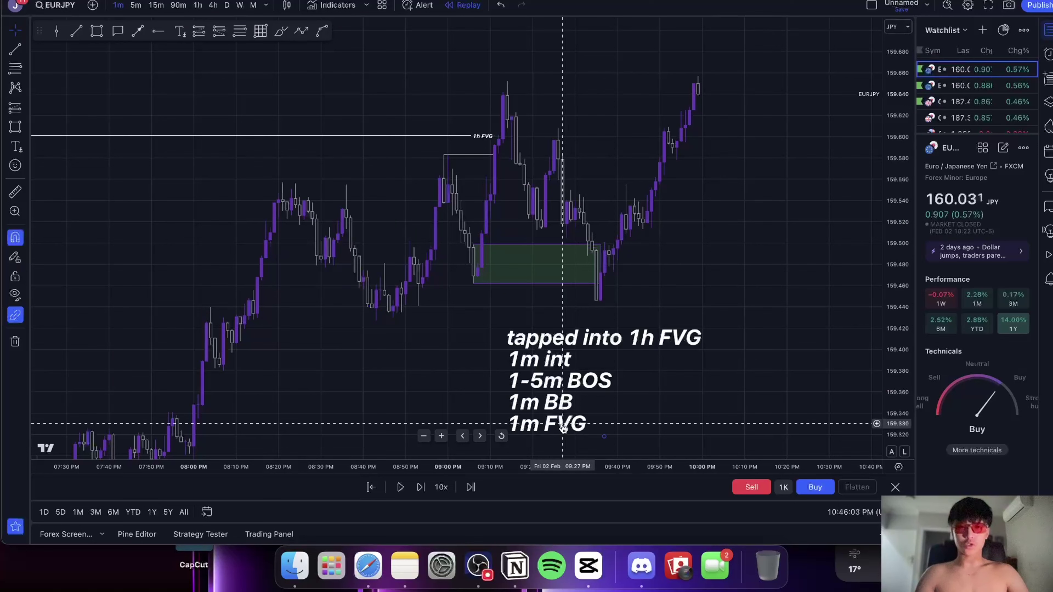
# Move the setup checklist note up beneath the green zone and measure the area covering it.
pyautogui.moveTo(557, 403); pyautogui.dragTo(546, 382)
pyautogui.click(713, 417)
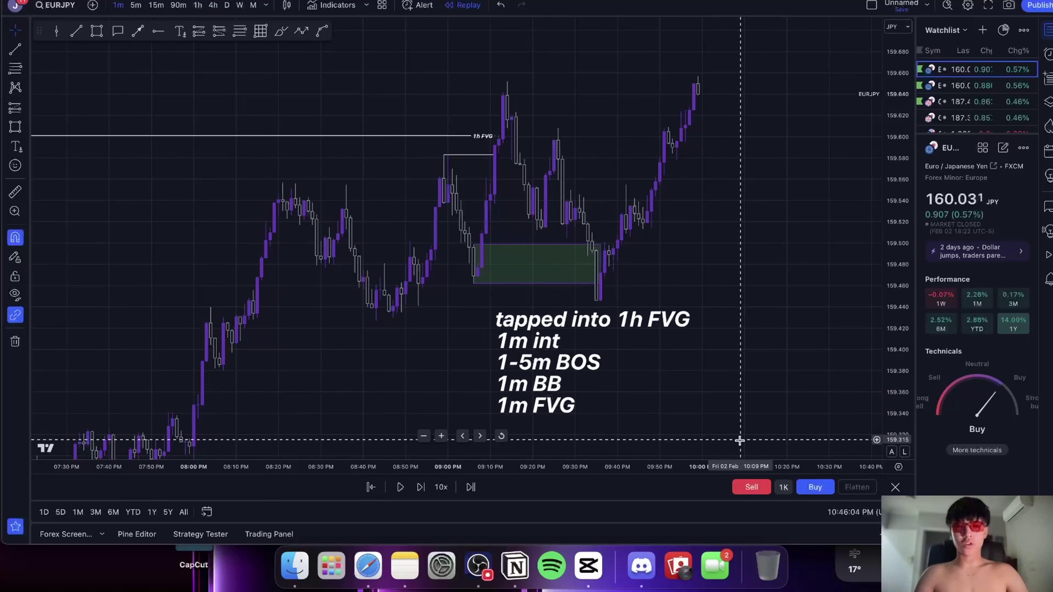
pyautogui.keyDown('shift'); pyautogui.click(730, 424); pyautogui.keyUp('shift')
pyautogui.click(466, 306)
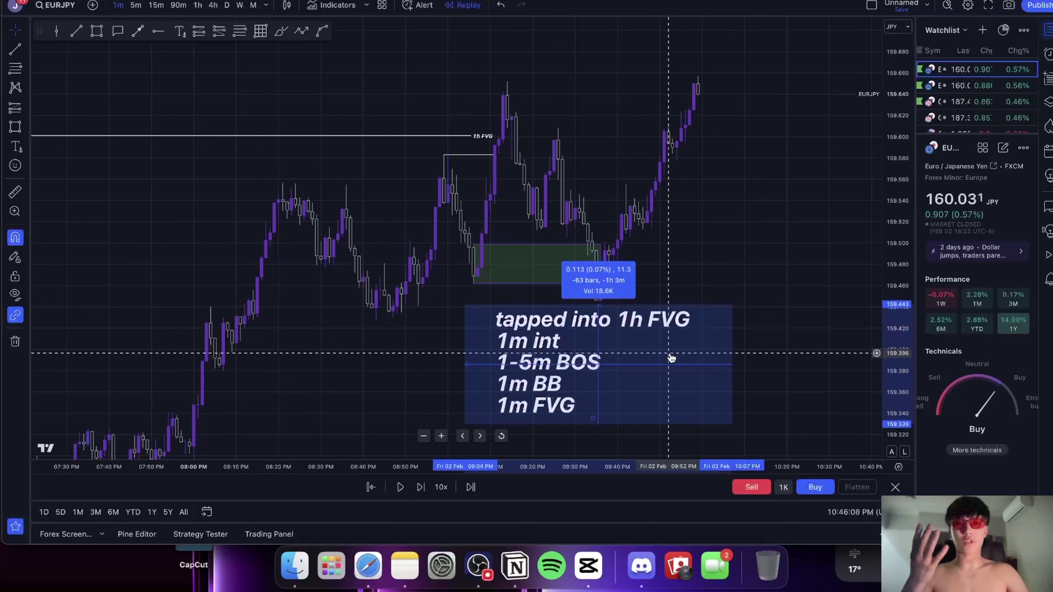
pyautogui.click(795, 337)
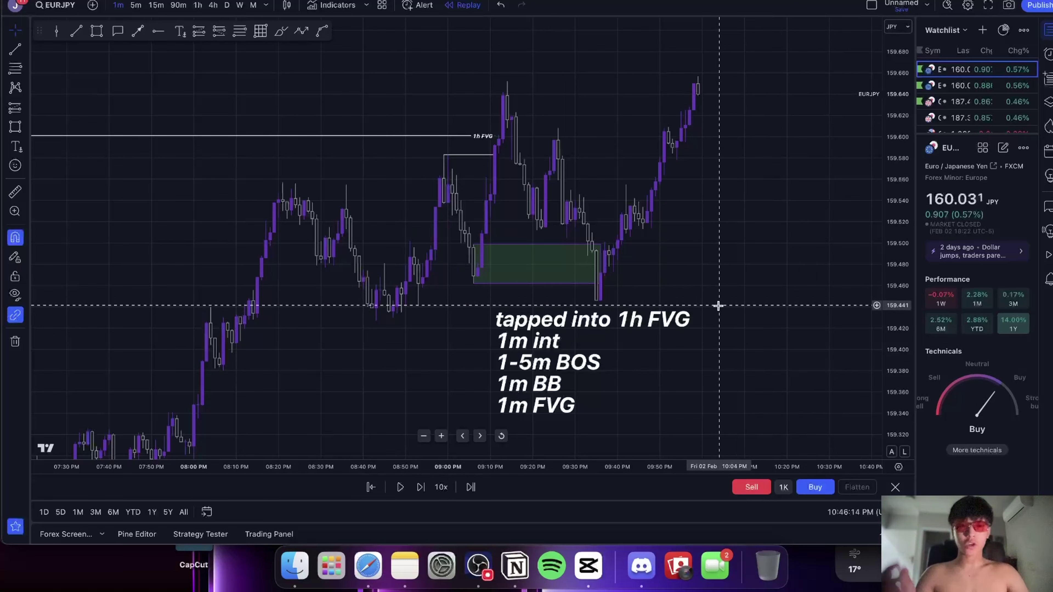
# Switch the EURJPY chart to the 15-minute timeframe with the latest candles and the 1h FVG line in view.
pyautogui.moveTo(724, 285); pyautogui.dragTo(777, 212)
pyautogui.write('1-5')
pyautogui.press('Return')
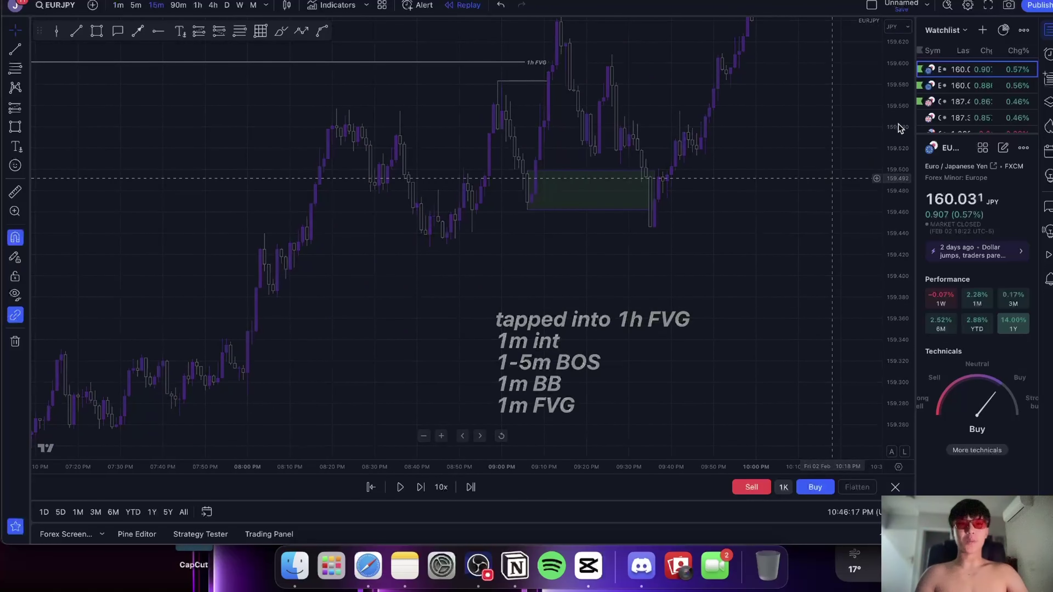
pyautogui.scroll(-10, 830, 324)
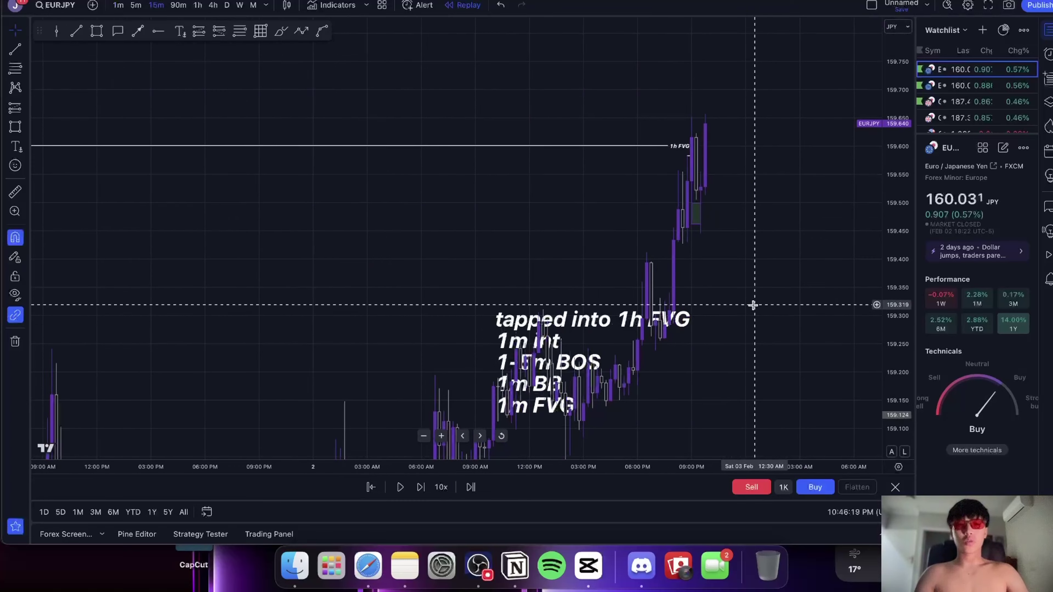
pyautogui.moveTo(754, 305); pyautogui.dragTo(642, 254)
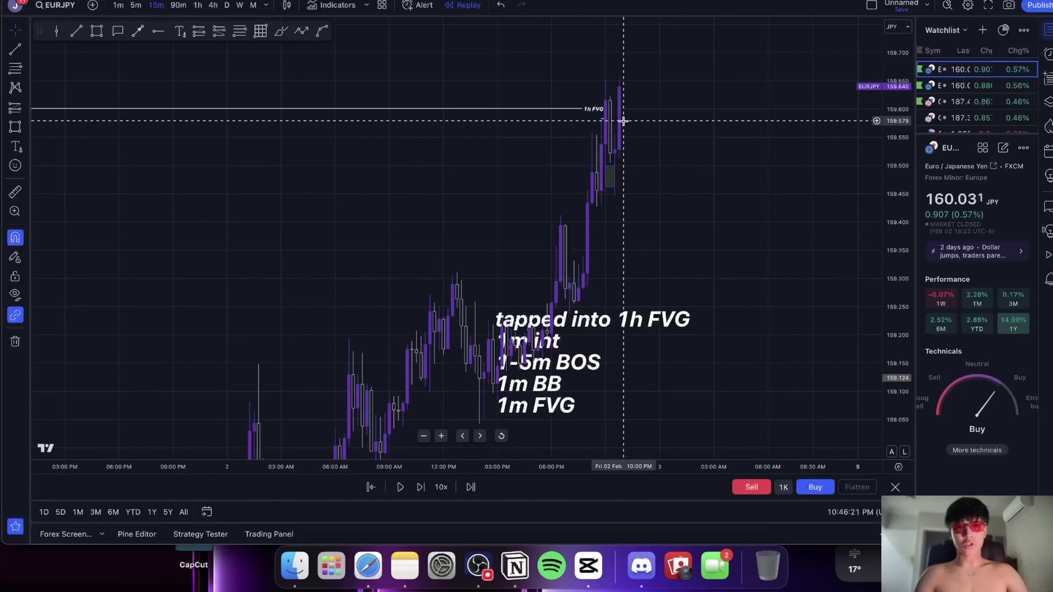
pyautogui.moveTo(891, 91); pyautogui.dragTo(892, 186)
# Move the setup checklist note off the candles into the empty space below and beyond the latest price.
pyautogui.click(600, 349)
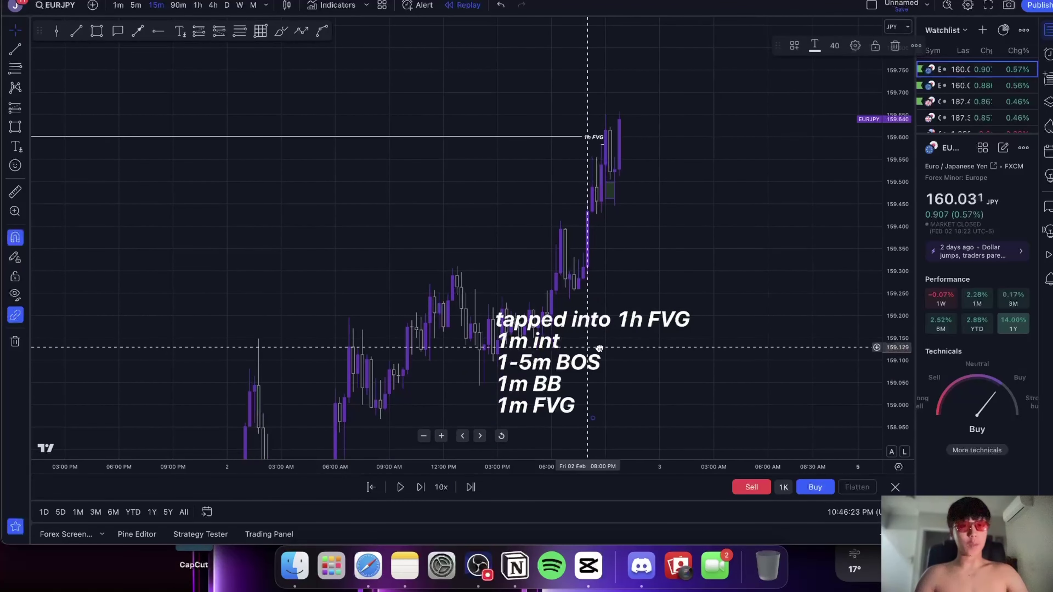
pyautogui.moveTo(599, 348); pyautogui.dragTo(779, 363)
pyautogui.click(713, 289)
pyautogui.moveTo(712, 289); pyautogui.dragTo(776, 228)
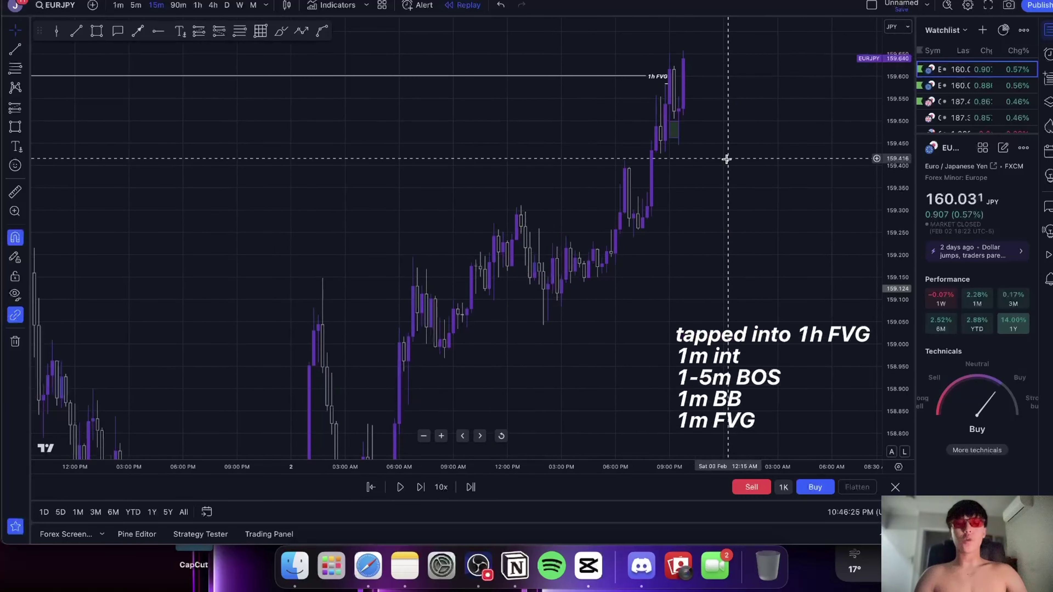
# Switch the EURJPY chart to the 1-hour timeframe and start a measurement at the 2 February 04:00 AM candle, at about 158.82.
pyautogui.write('1h')
pyautogui.press('Return')
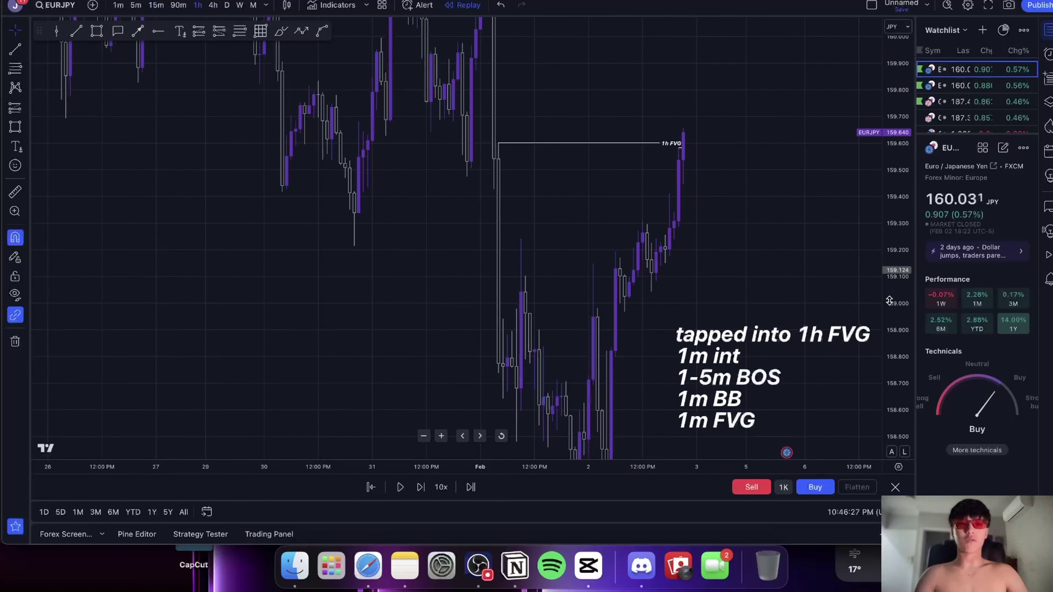
pyautogui.scroll(5, 728, 240)
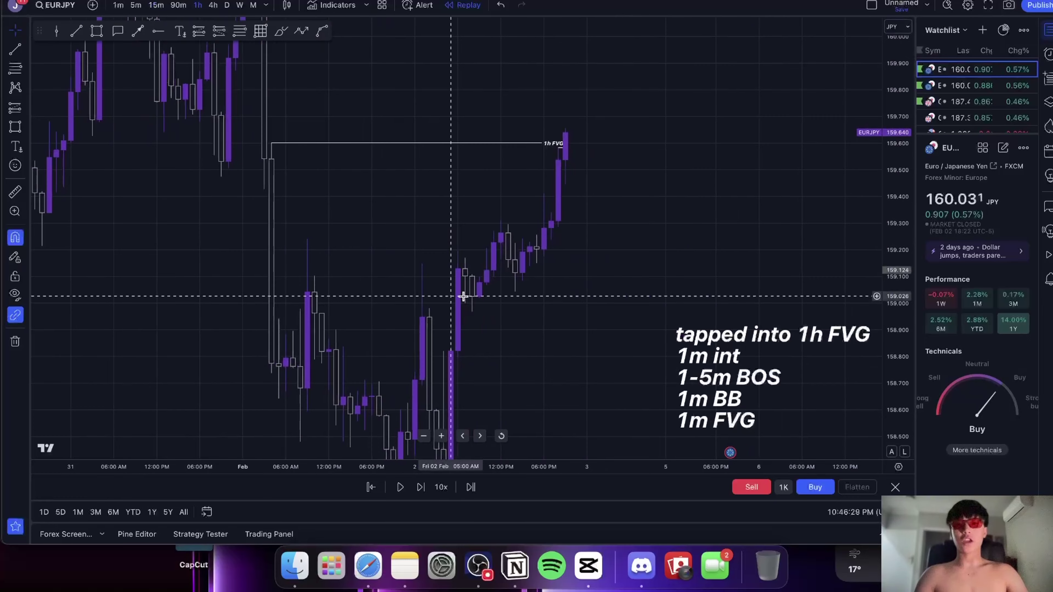
pyautogui.moveTo(463, 296); pyautogui.dragTo(511, 247)
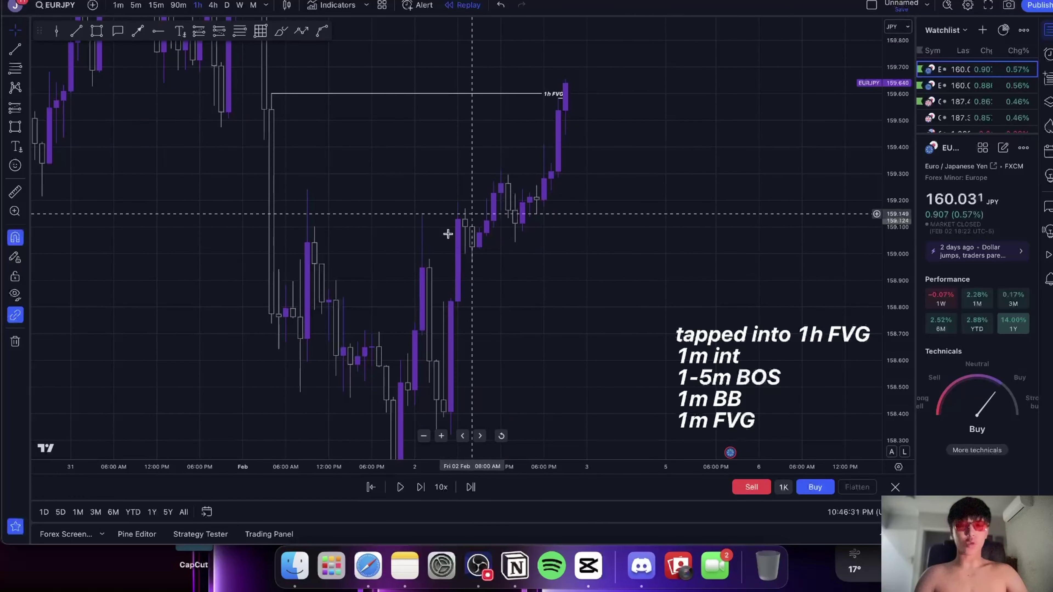
pyautogui.keyDown('shift'); pyautogui.click(444, 303); pyautogui.keyUp('shift')
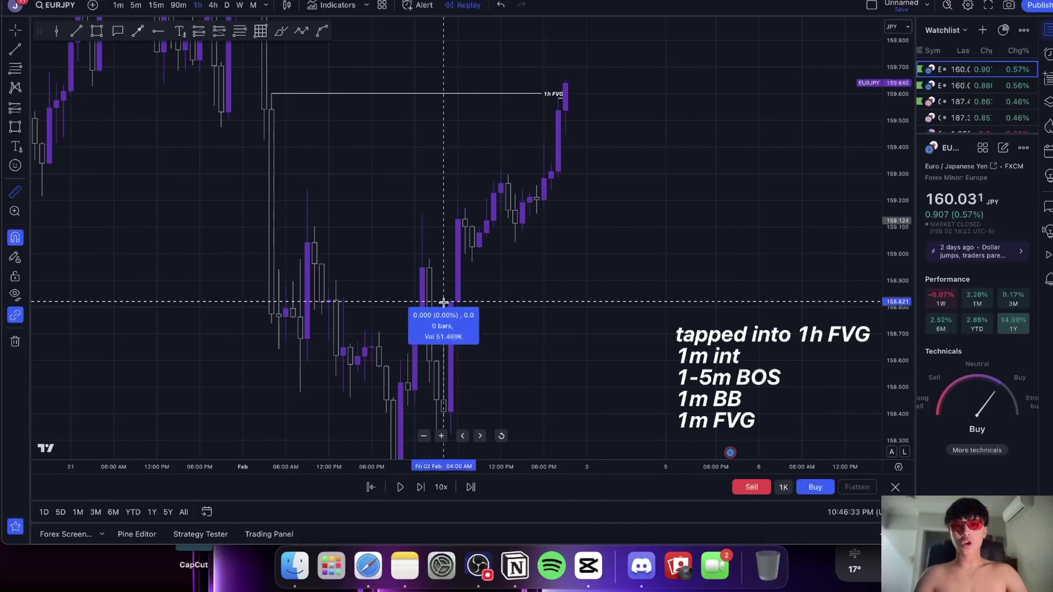
pyautogui.click(638, 258)
pyautogui.click(638, 258)
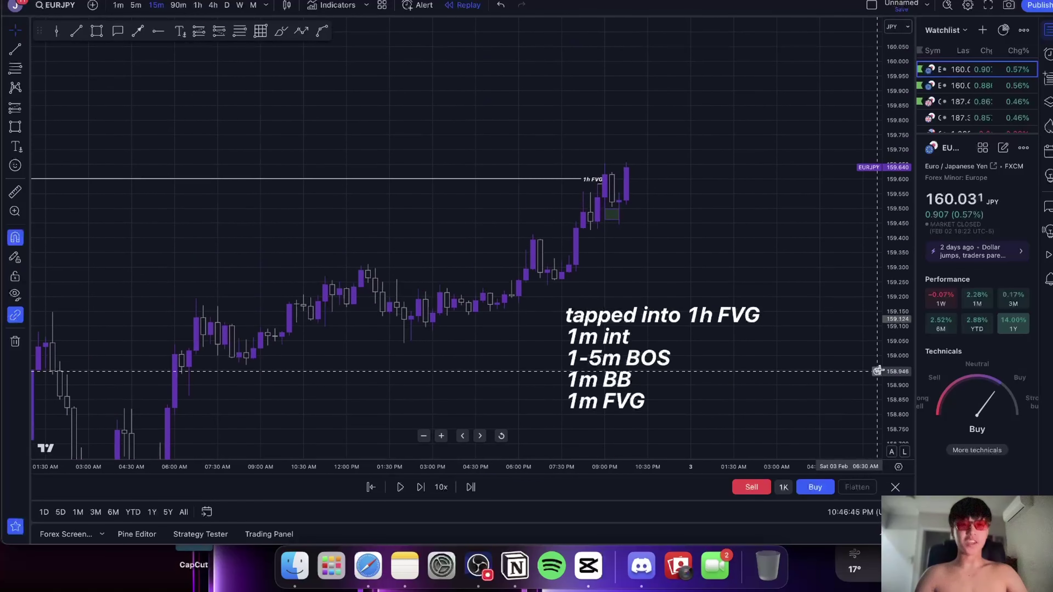
pyautogui.moveTo(879, 371); pyautogui.dragTo(902, 297)
pyautogui.moveTo(773, 259); pyautogui.dragTo(769, 289)
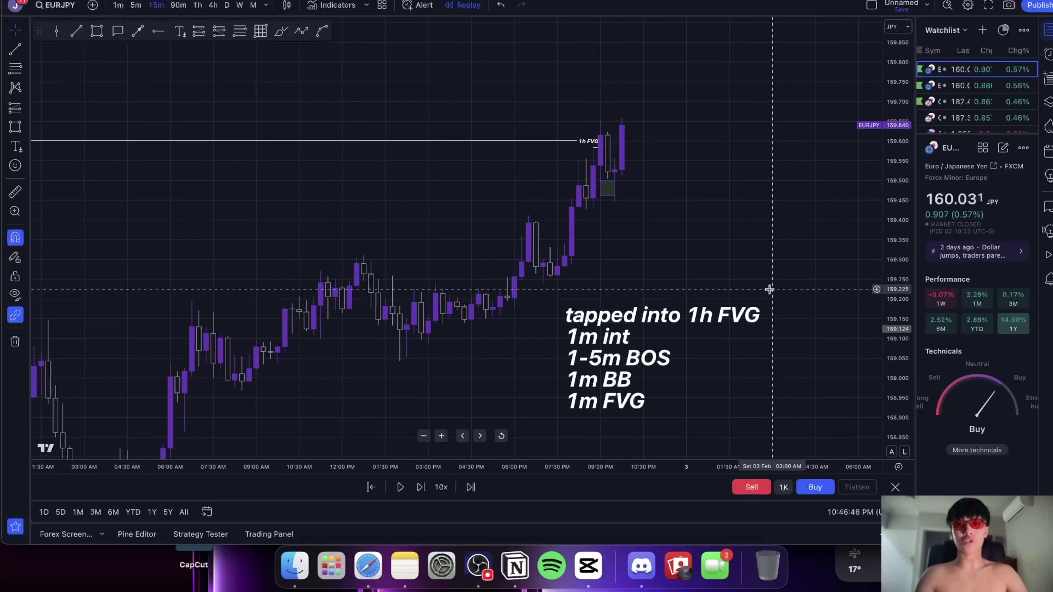
# Switch to the GBPUSD daily chart and mark the fair value gap from 15 January to 1 February with a green rectangle labelled D FVG.
pyautogui.keyDown('shift'); pyautogui.click(787, 414); pyautogui.keyUp('shift')
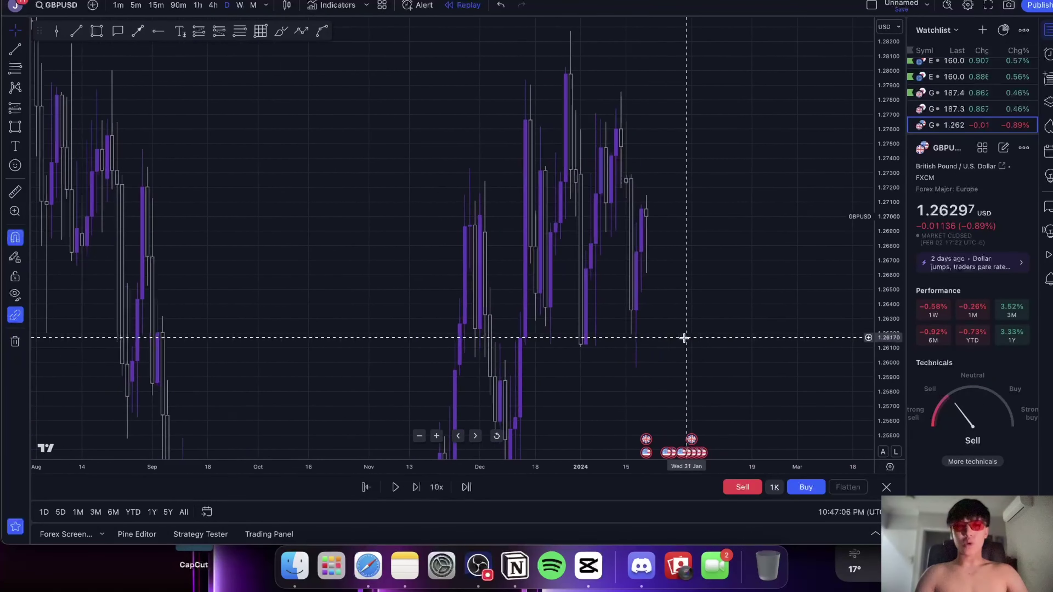
pyautogui.hscroll(5, 685, 339)
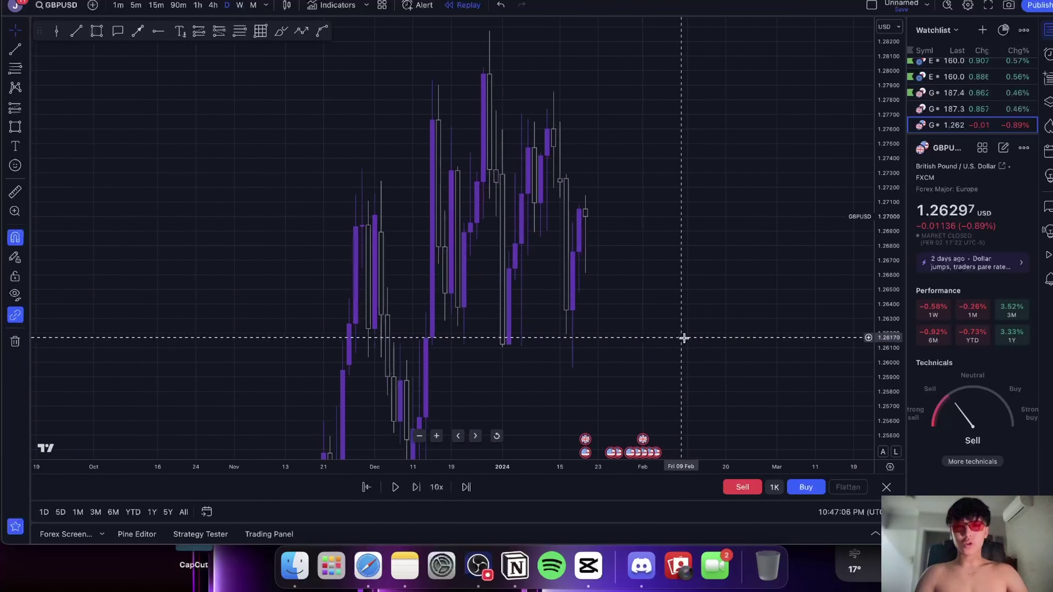
pyautogui.click(97, 31)
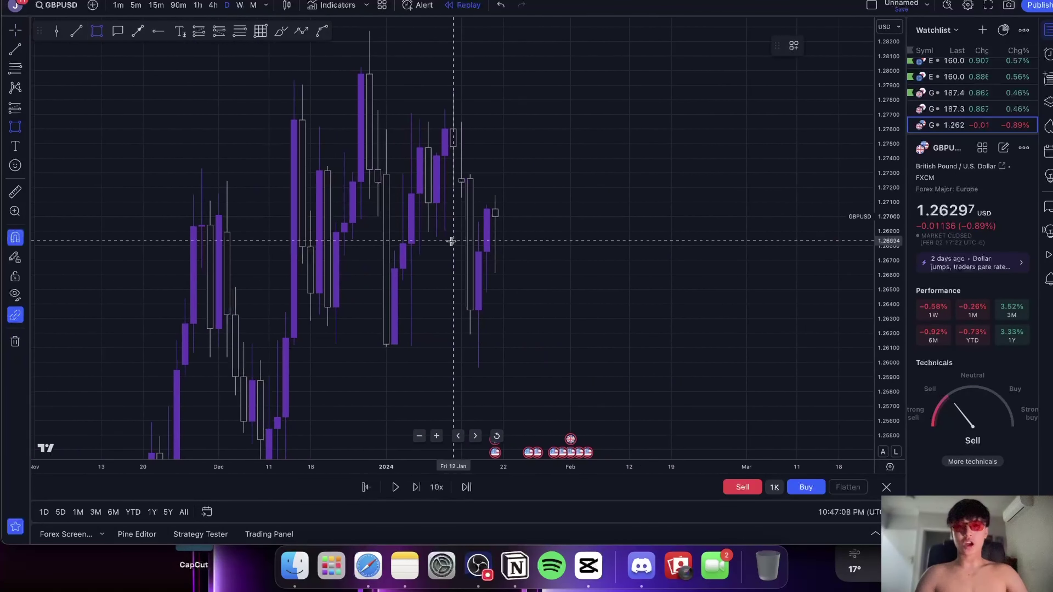
pyautogui.moveTo(462, 212)
pyautogui.mouseDown()
pyautogui.moveTo(481, 221)
pyautogui.moveTo(574, 213)
pyautogui.mouseUp()
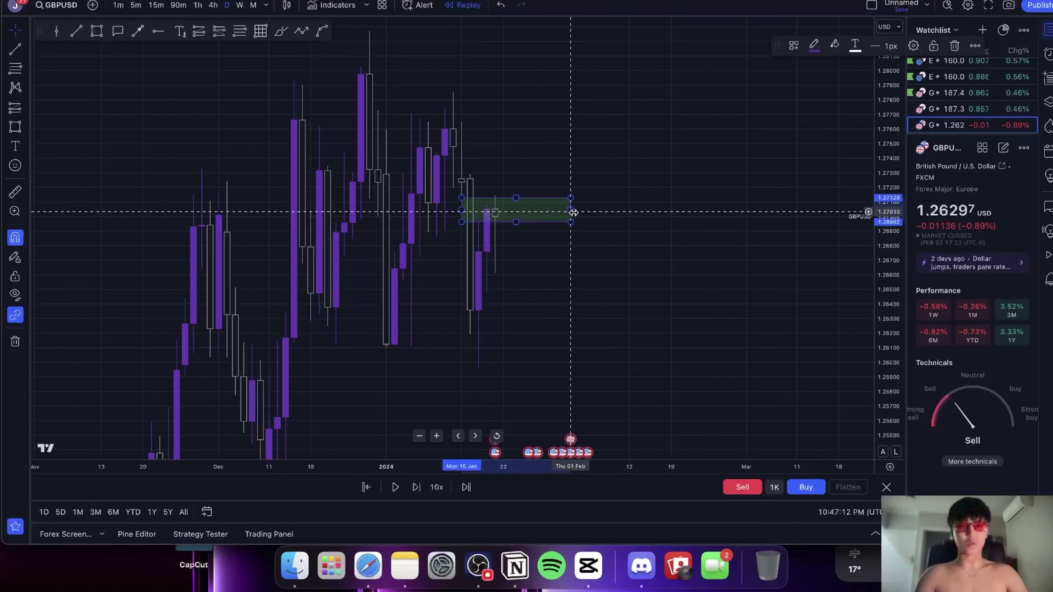
pyautogui.doubleClick(574, 213)
pyautogui.click(742, 316)
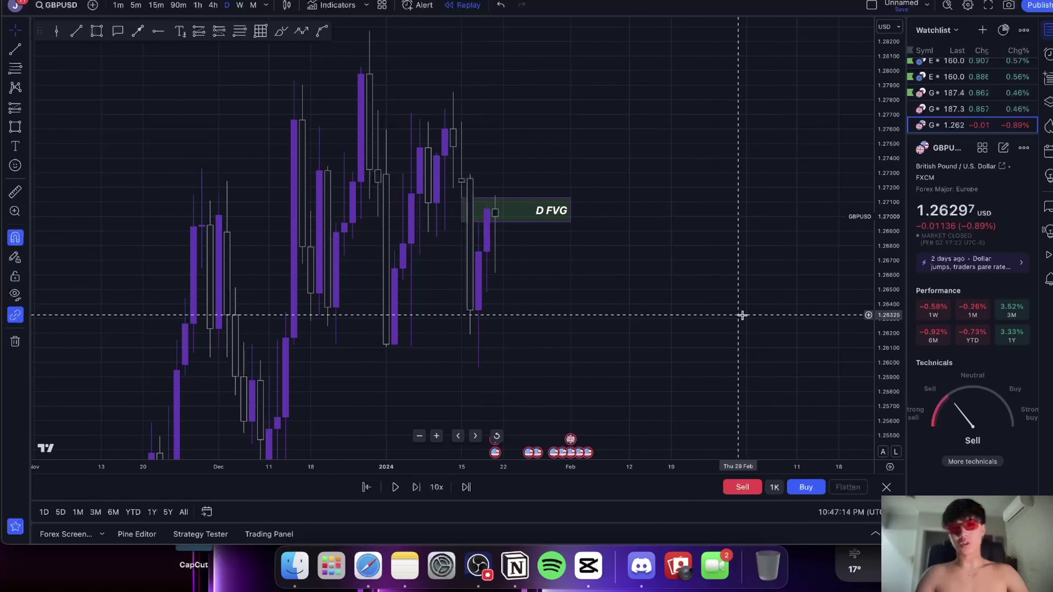
# Draw a level trend line from the 2 January low to 17 January at about 1.261 and label it PDL LIQ.
pyautogui.moveTo(651, 328); pyautogui.dragTo(766, 310)
pyautogui.scroll(2, 651, 287)
pyautogui.scroll(1, 651, 288)
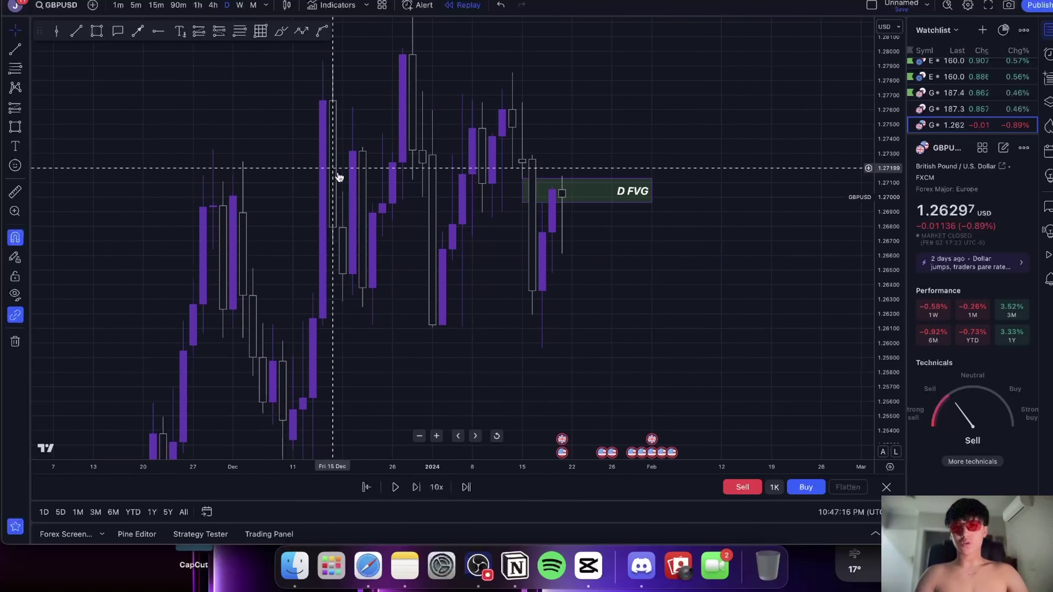
pyautogui.click(77, 32)
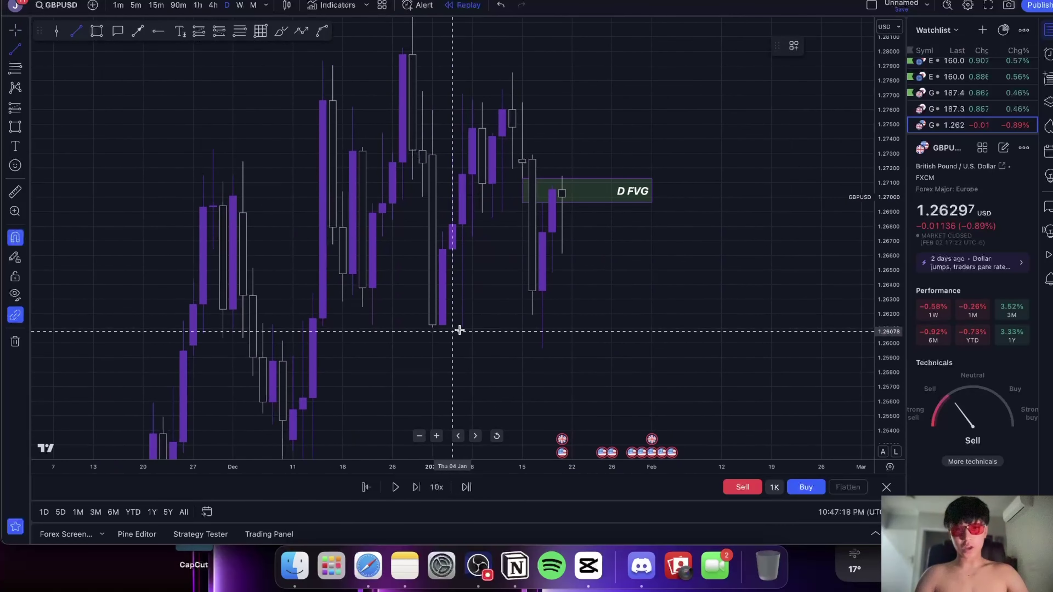
pyautogui.click(432, 342)
pyautogui.click(543, 339)
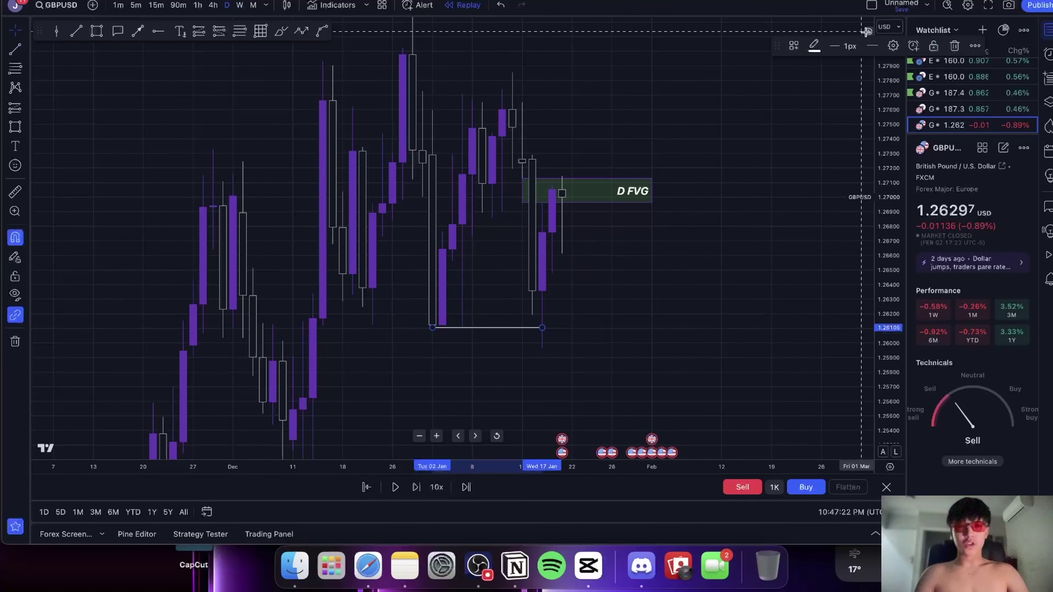
pyautogui.click(894, 46)
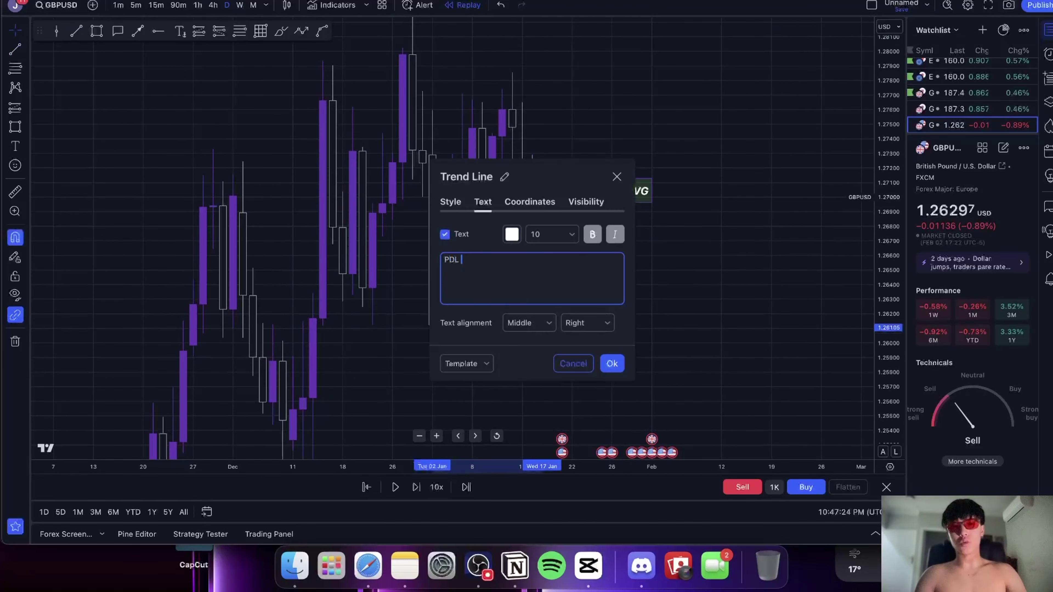
pyautogui.press('Return')
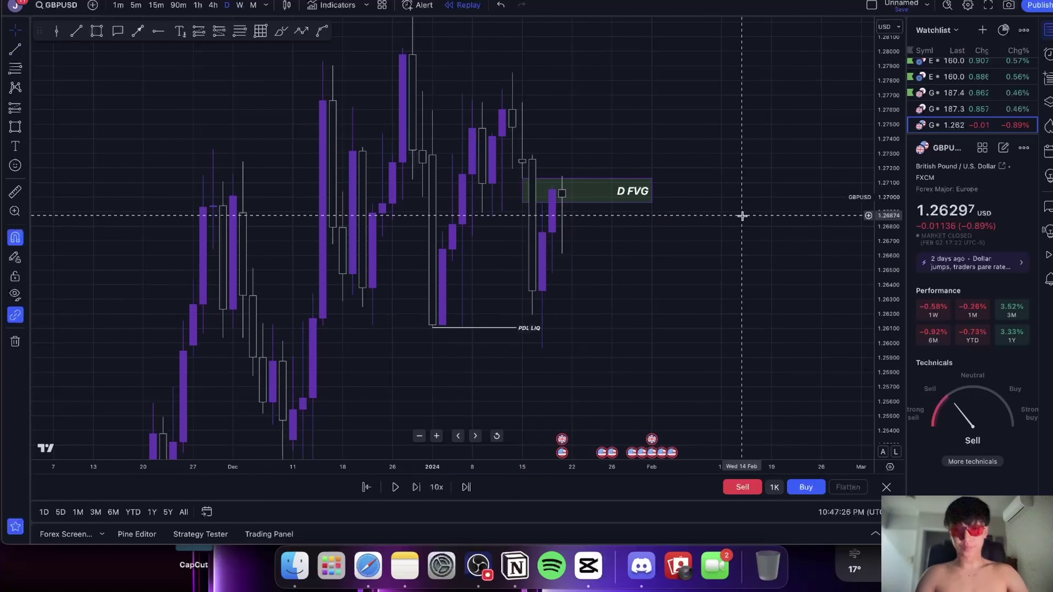
# Switch the GBPUSD chart to the 4-hour timeframe with the daily gap zone and the PDL LIQ line in view.
pyautogui.write('4h')
pyautogui.press('Return')
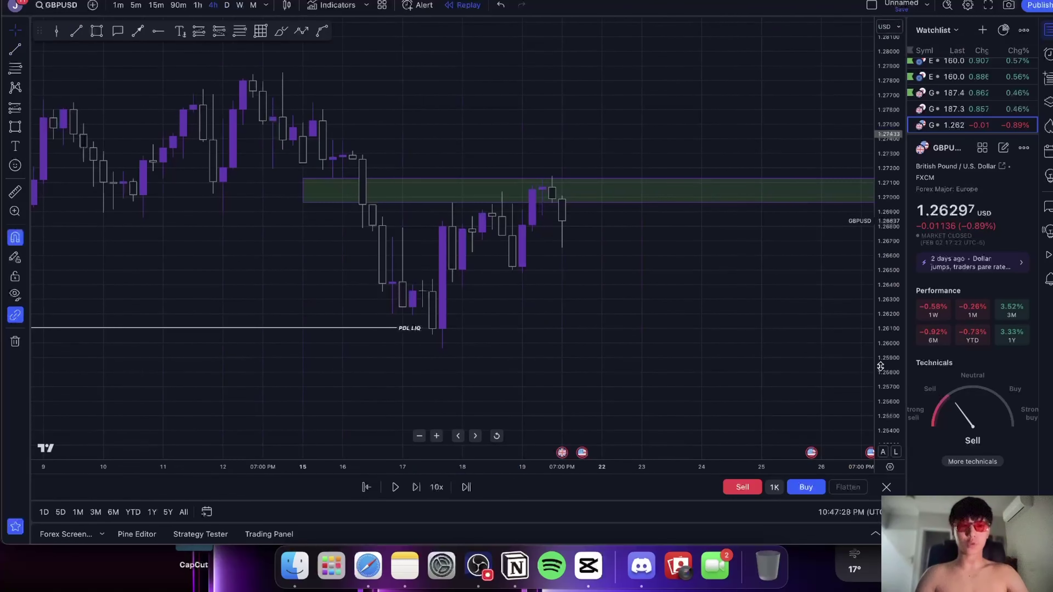
pyautogui.moveTo(893, 279); pyautogui.dragTo(892, 241)
pyautogui.moveTo(588, 322); pyautogui.dragTo(728, 275)
pyautogui.scroll(2, 684, 353)
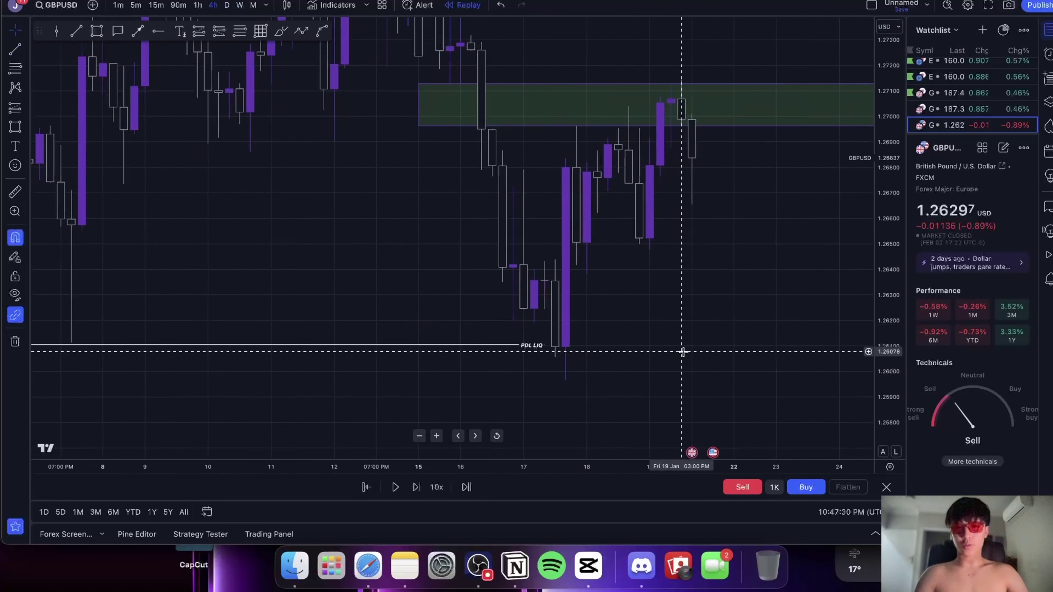
pyautogui.click(159, 33)
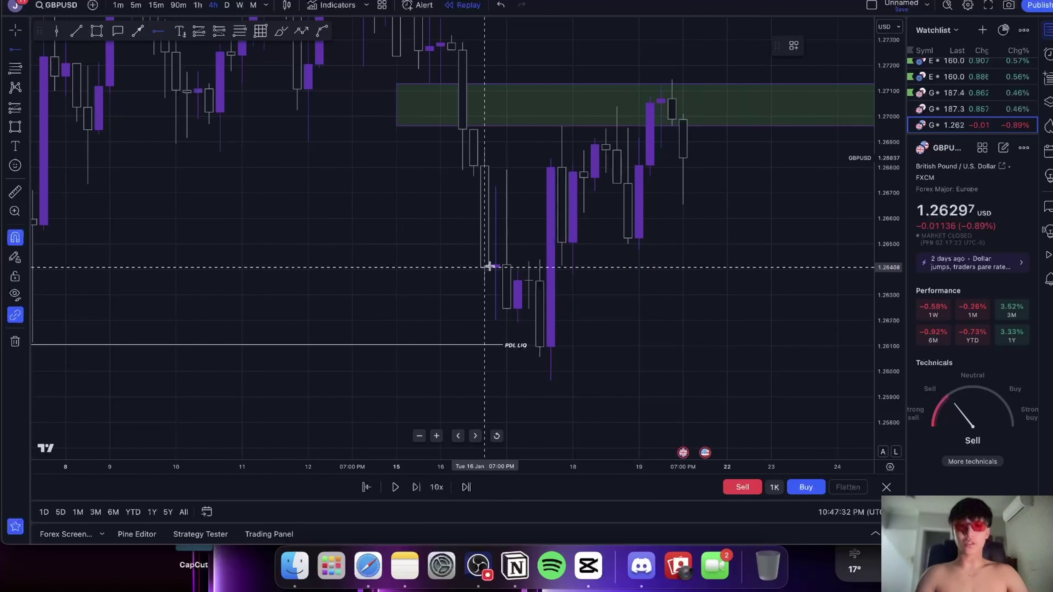
pyautogui.click(538, 252)
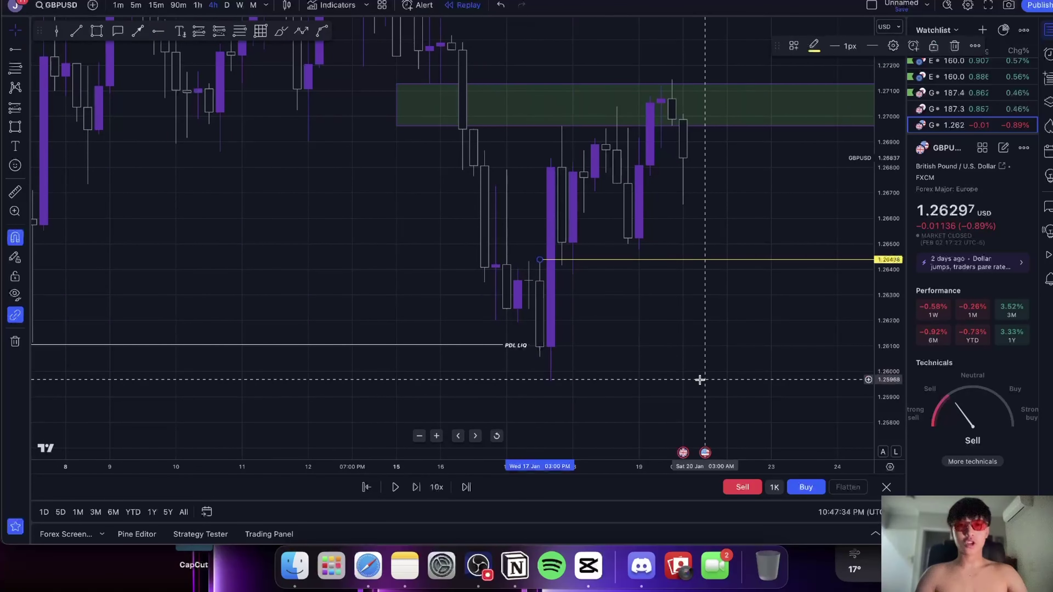
pyautogui.press('Delete')
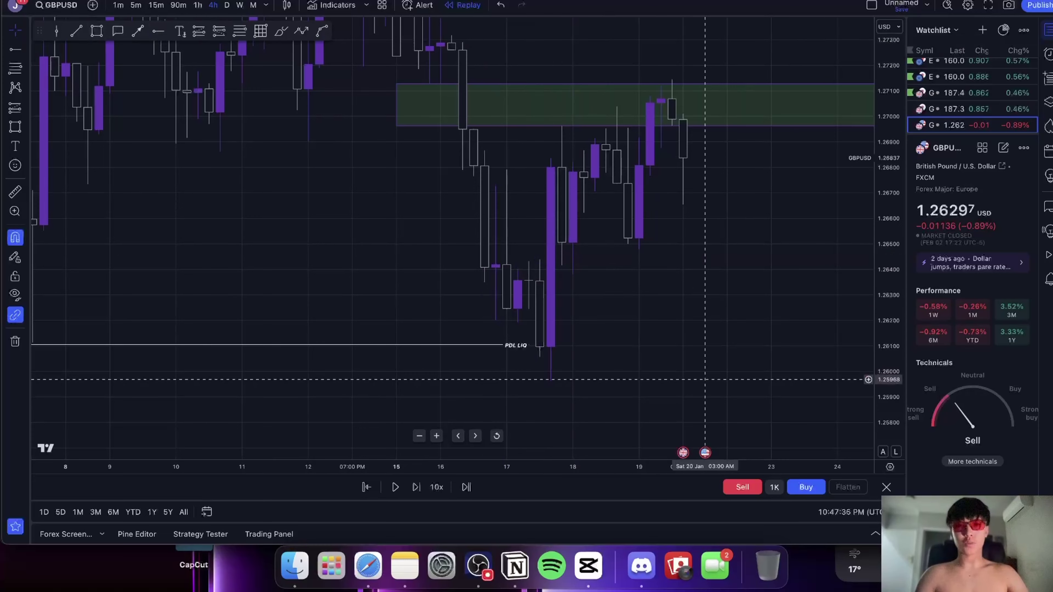
# On the 1-hour chart, measure the area beneath the candles from 17 January 07:00 PM to 19 January 03:00 PM.
pyautogui.moveTo(676, 351); pyautogui.dragTo(618, 392)
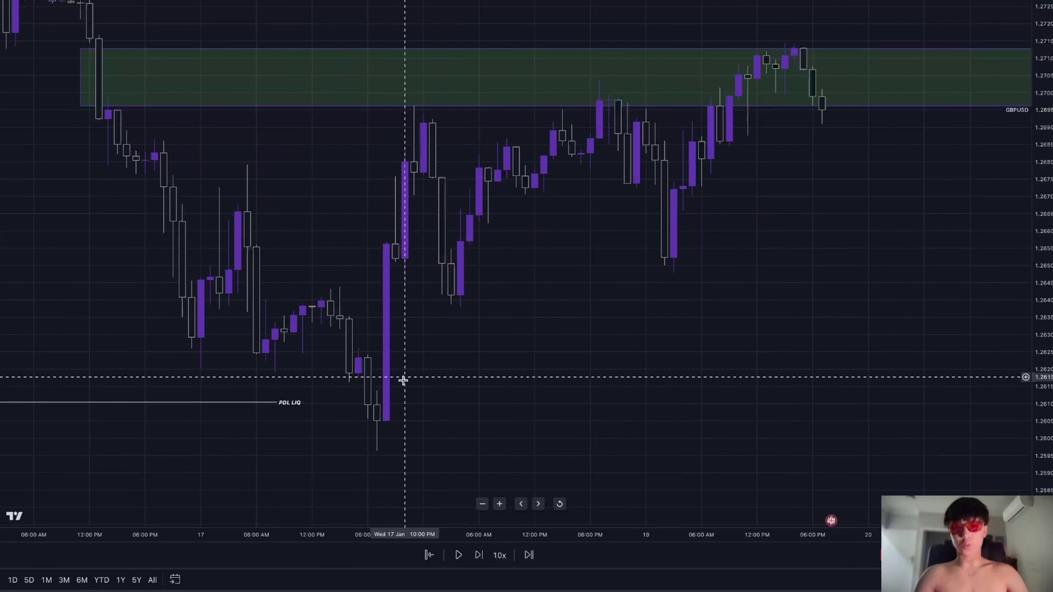
pyautogui.keyDown('shift'); pyautogui.click(377, 390); pyautogui.keyUp('shift')
pyautogui.click(788, 262)
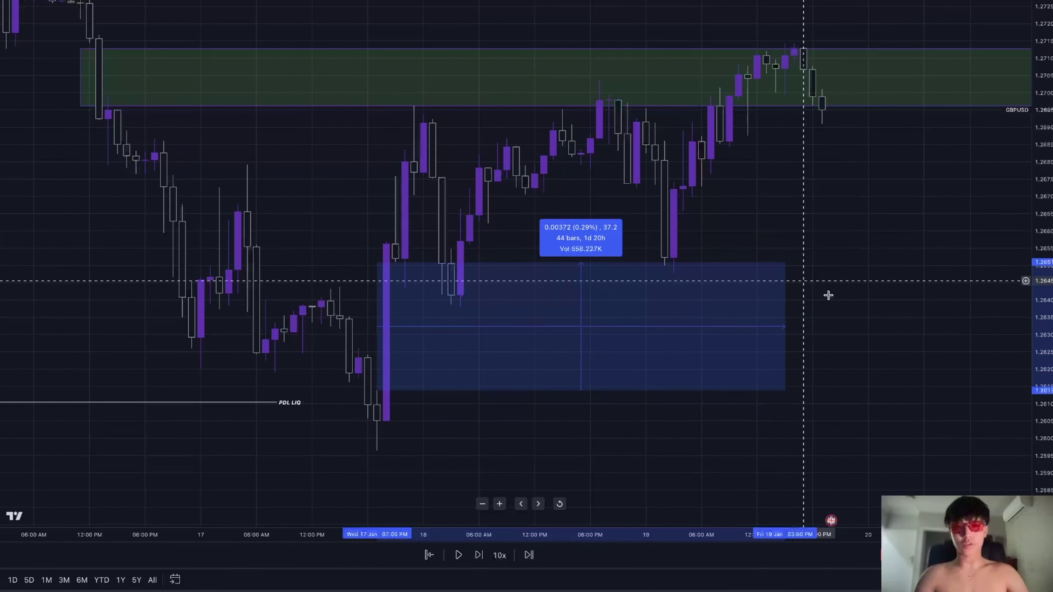
pyautogui.click(842, 302)
pyautogui.scroll(1, 537, 249)
pyautogui.scroll(1, 536, 250)
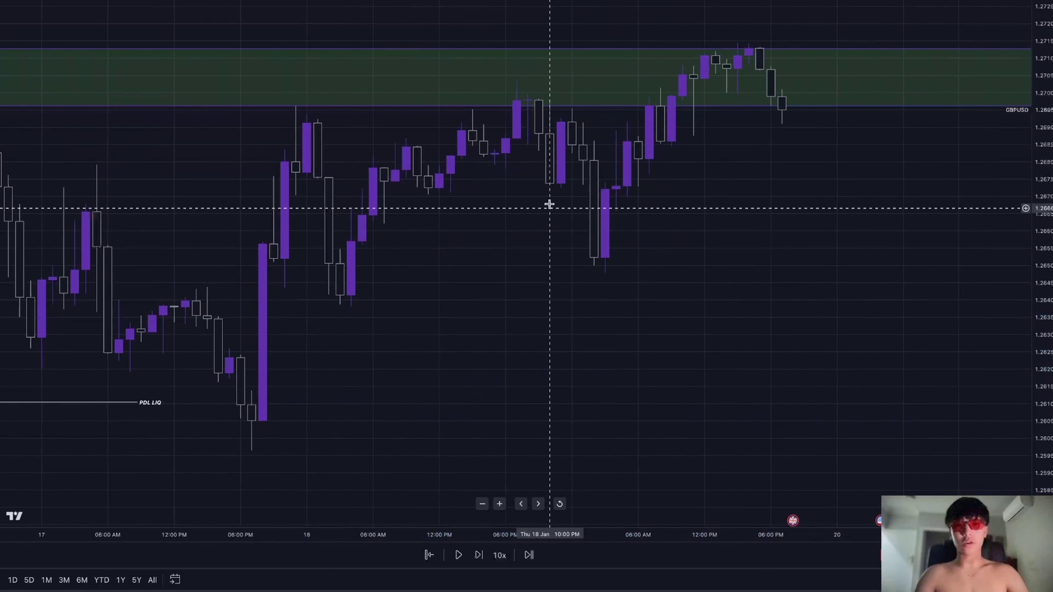
# Mark the small 1-hour gap on 18 January with a green rectangle from 12:00 PM to 07:00 PM.
pyautogui.moveTo(551, 196); pyautogui.dragTo(575, 267)
pyautogui.scroll(1, 598, 269)
pyautogui.moveTo(1051, 410); pyautogui.dragTo(983, 195)
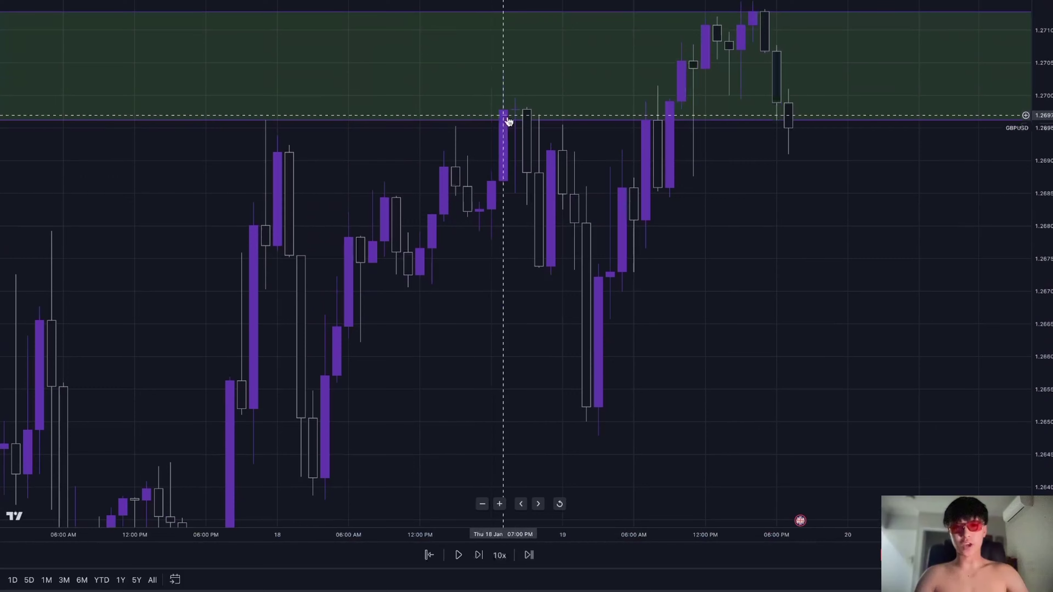
pyautogui.moveTo(494, 284); pyautogui.dragTo(572, 285)
pyautogui.scroll(1, 572, 285)
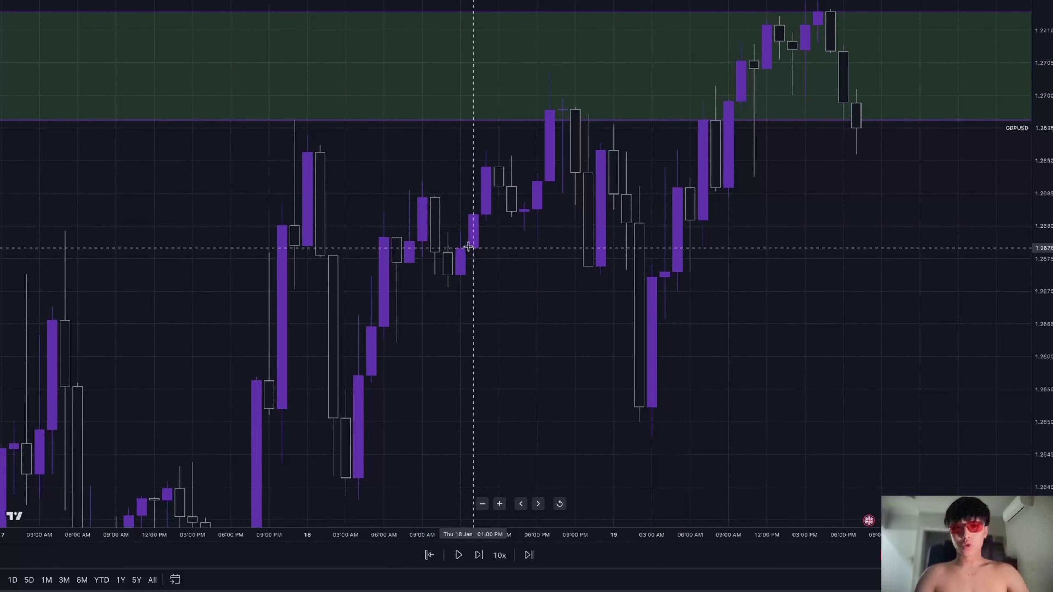
pyautogui.click(461, 234)
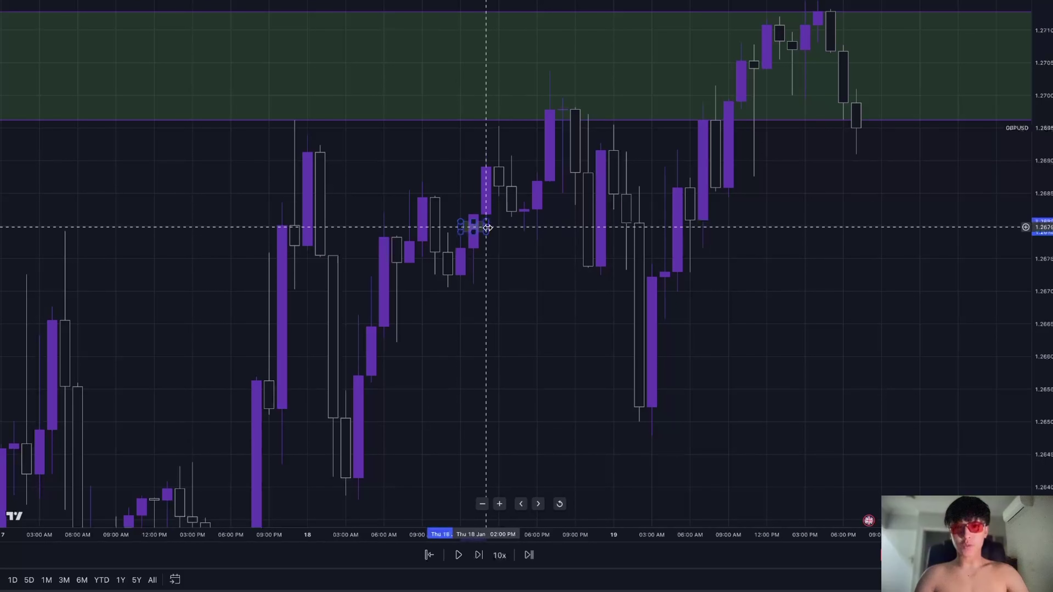
pyautogui.moveTo(487, 228); pyautogui.dragTo(553, 227)
pyautogui.click(553, 258)
# Measure the area around the small green zone back to the 10:00 AM candle and start another measurement near that high.
pyautogui.keyDown('shift'); pyautogui.click(576, 245); pyautogui.keyUp('shift')
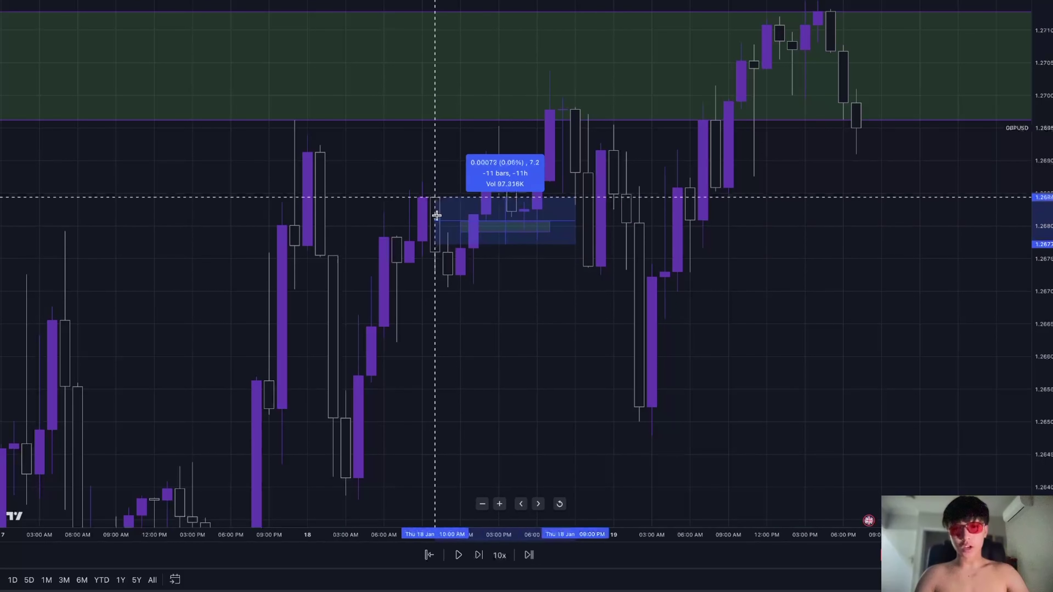
pyautogui.click(457, 201)
pyautogui.click(456, 199)
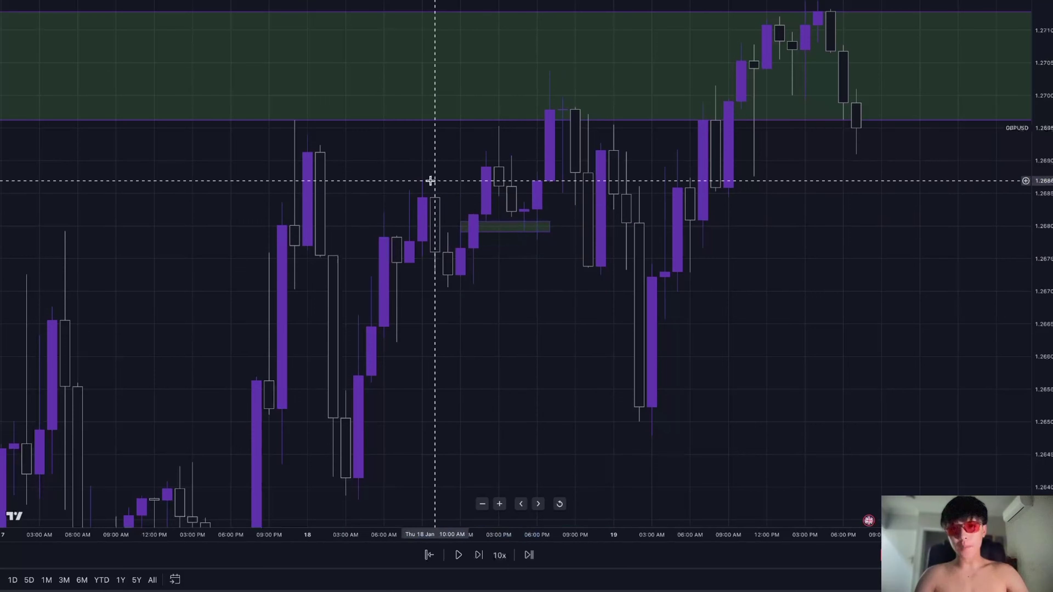
pyautogui.keyDown('shift'); pyautogui.click(409, 188); pyautogui.keyUp('shift')
pyautogui.click(548, 353)
# Switch to the 15-minute timeframe and resize the small green zone to start at 01:30 PM and reach down to about 1.2677.
pyautogui.write('15')
pyautogui.press('Return')
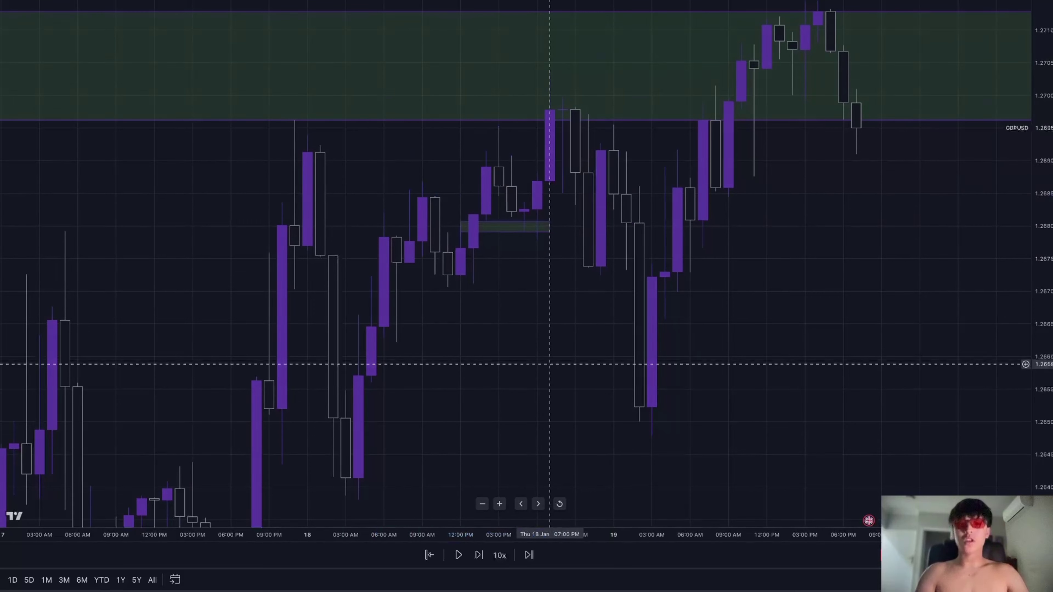
pyautogui.moveTo(1042, 401); pyautogui.dragTo(1042, 108)
pyautogui.moveTo(236, 233); pyautogui.dragTo(879, 248)
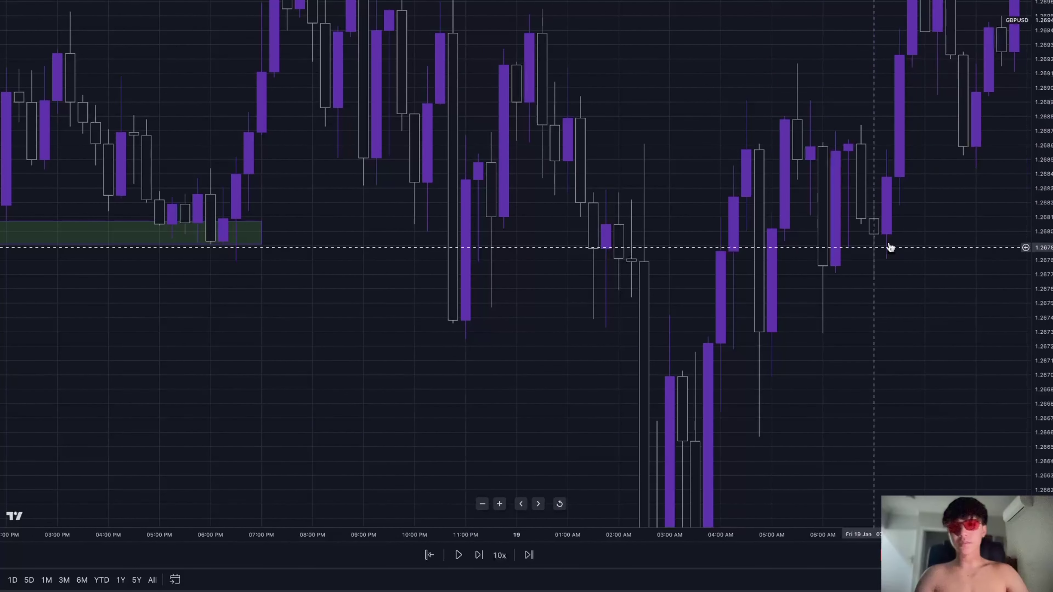
pyautogui.moveTo(1042, 266); pyautogui.dragTo(1042, 353)
pyautogui.moveTo(427, 371); pyautogui.dragTo(924, 371)
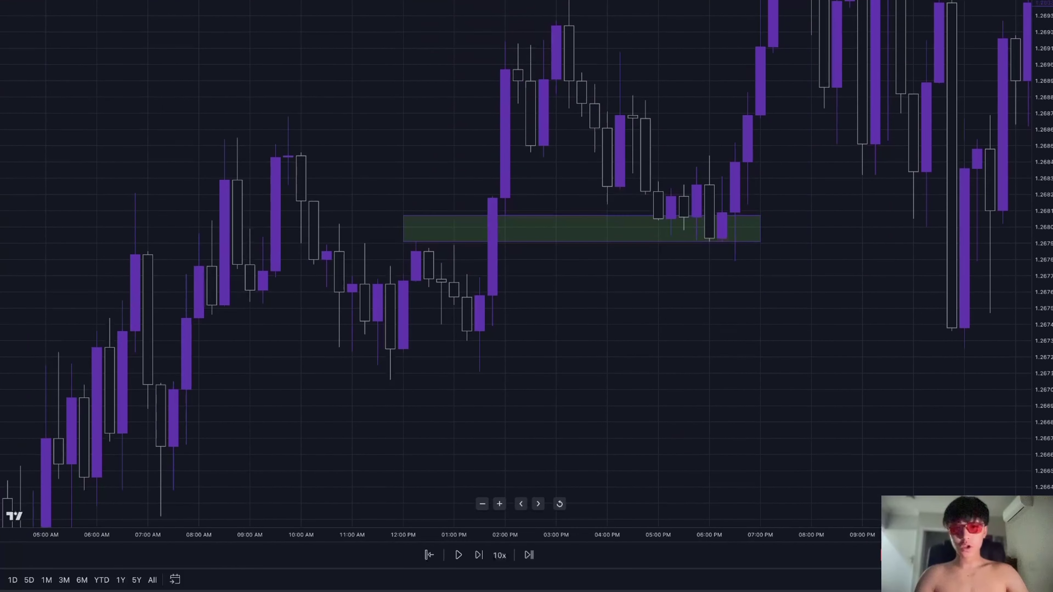
pyautogui.click(405, 242)
pyautogui.moveTo(406, 242); pyautogui.dragTo(481, 276)
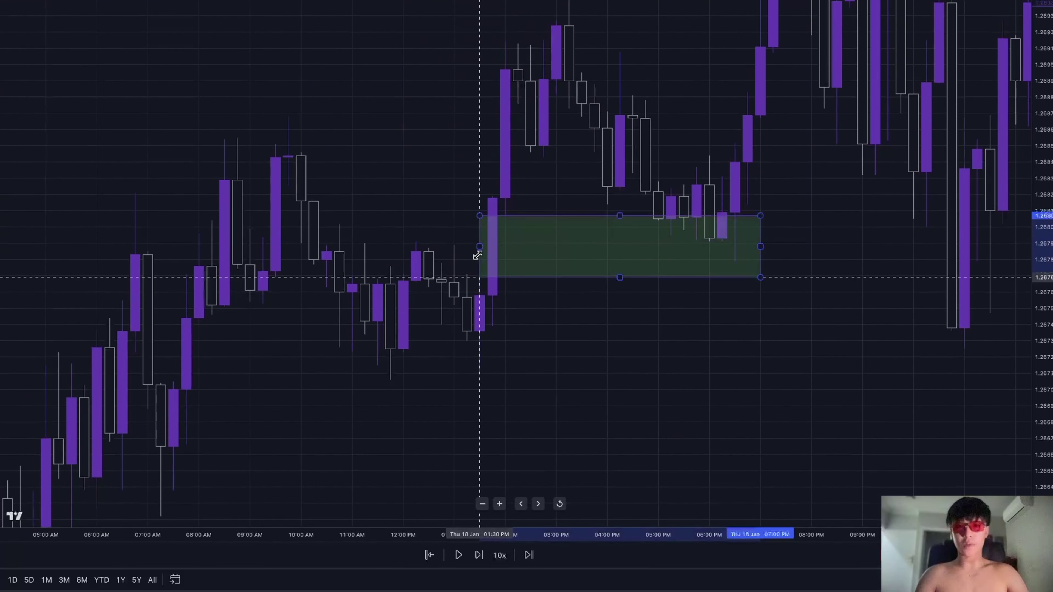
pyautogui.moveTo(630, 327); pyautogui.dragTo(510, 341)
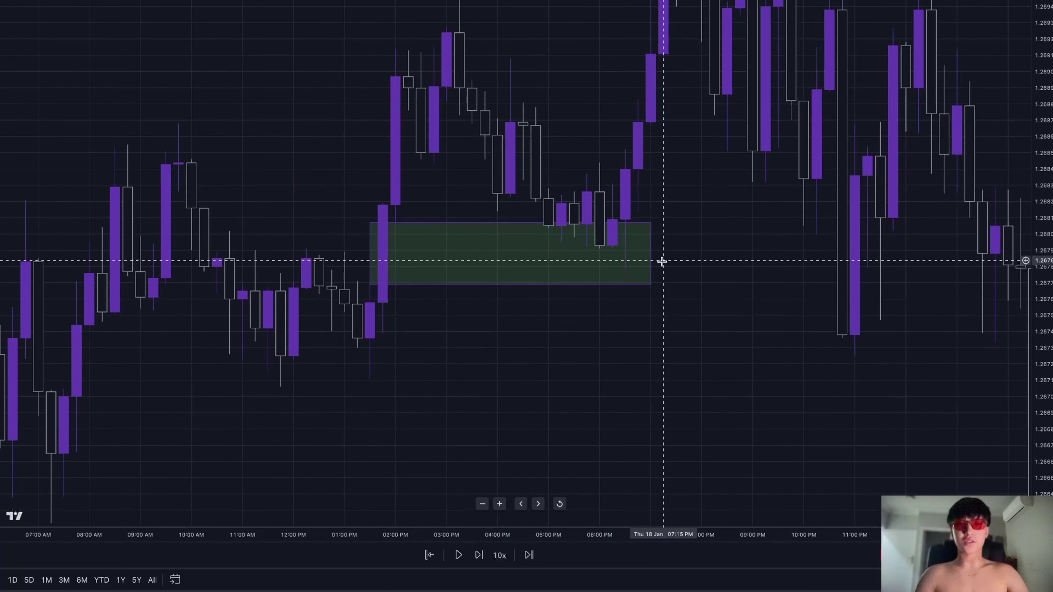
pyautogui.click(652, 257)
pyautogui.click(689, 385)
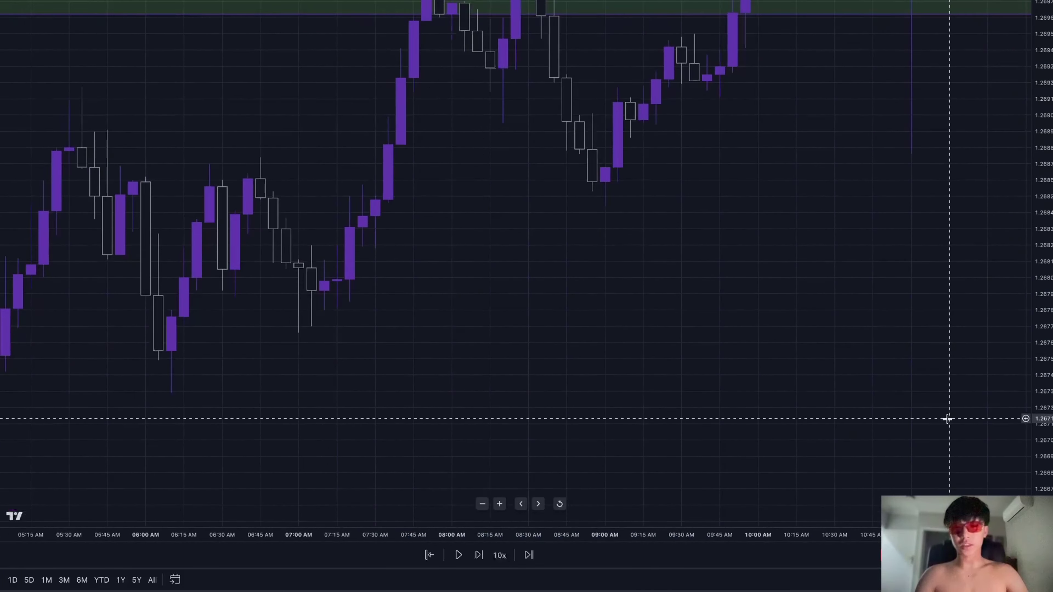
# Examine on the 5-minute chart how price reacts inside the small green zone on 18 January.
pyautogui.moveTo(286, 360); pyautogui.dragTo(931, 127)
pyautogui.moveTo(395, 232); pyautogui.dragTo(983, 254)
pyautogui.moveTo(406, 204); pyautogui.dragTo(964, 272)
pyautogui.moveTo(464, 218); pyautogui.dragTo(1024, 360)
pyautogui.scroll(-1, 1025, 360)
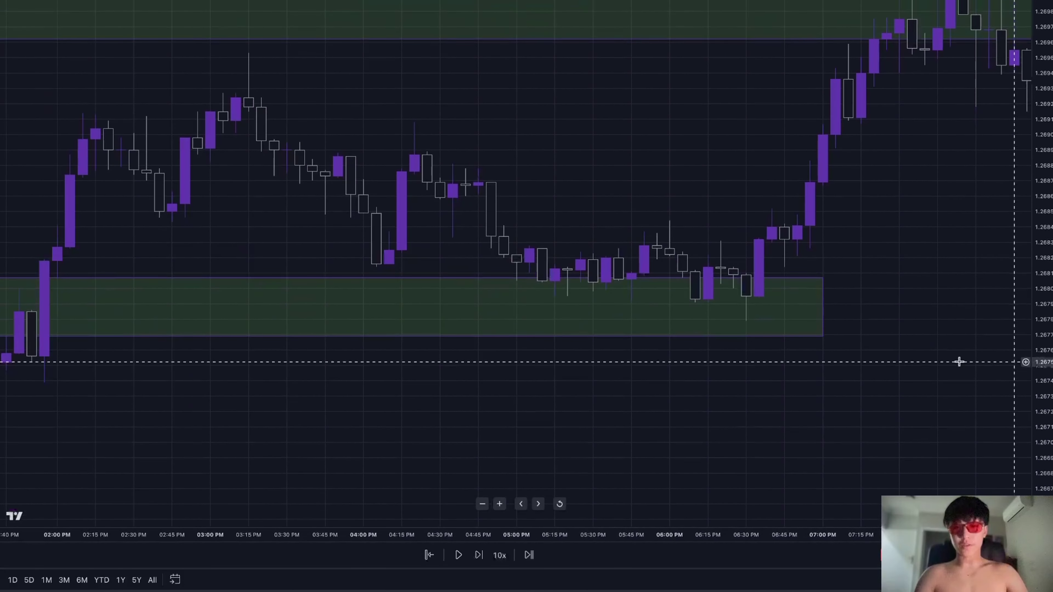
pyautogui.hscroll(-1, 809, 336)
pyautogui.scroll(-5, 791, 334)
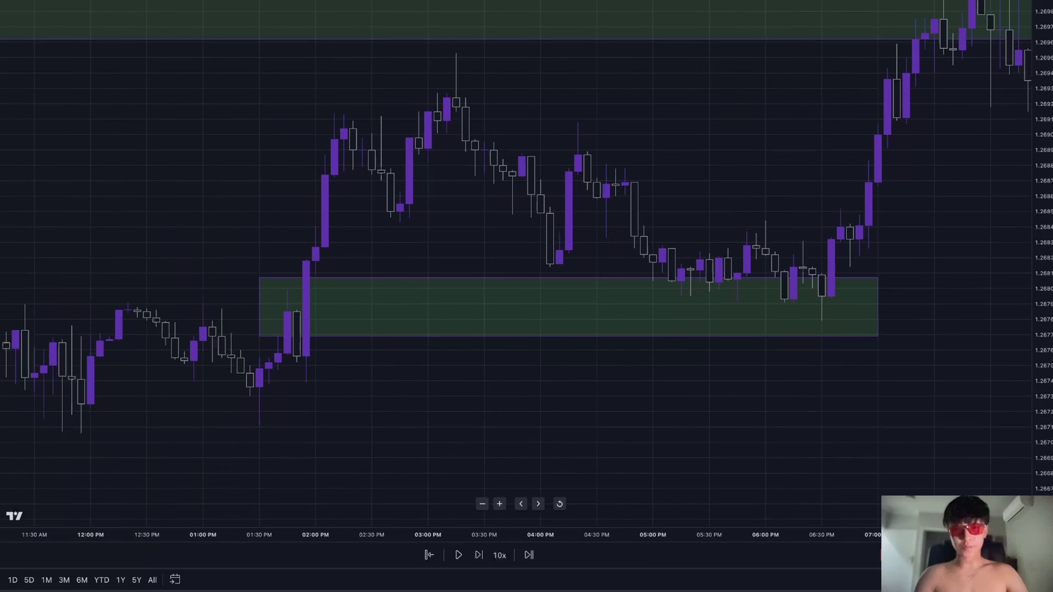
pyautogui.scroll(3, 871, 311)
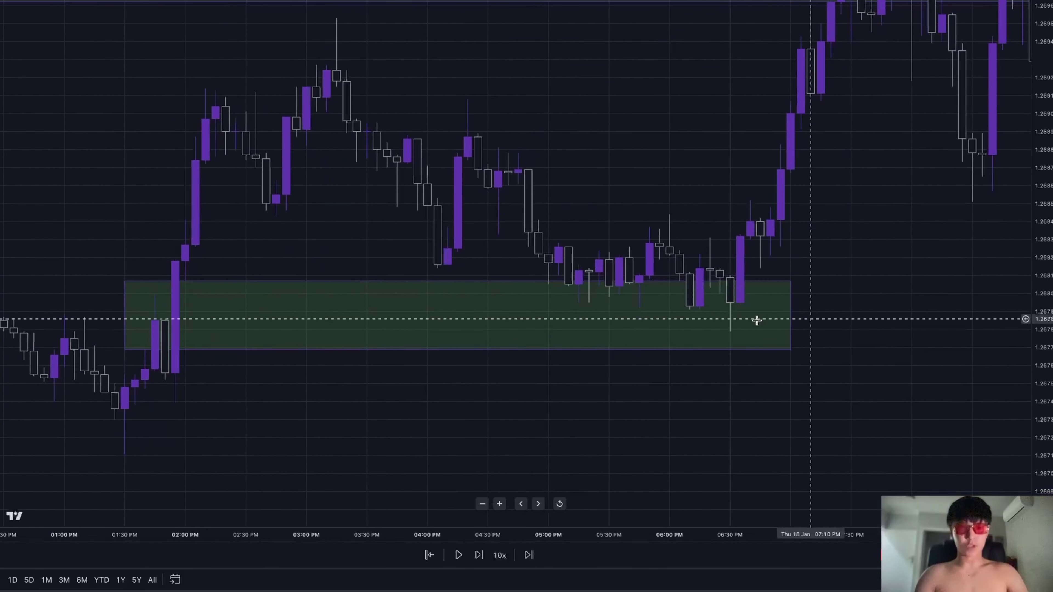
pyautogui.scroll(2, 664, 299)
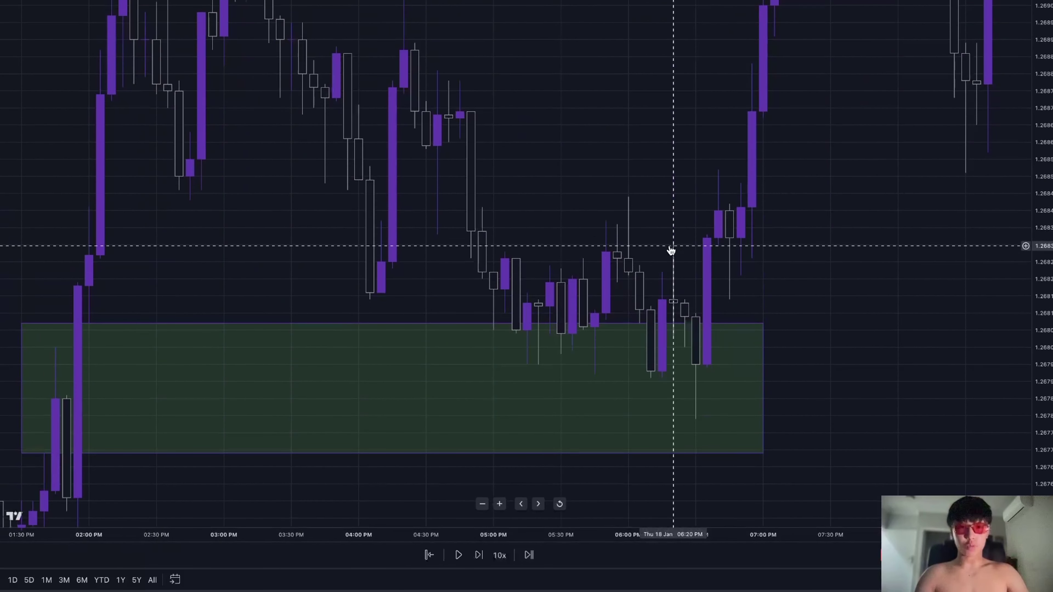
# Measure the areas beyond the 06:20 PM and 06:30 PM candles at the small green zone on 18 January.
pyautogui.keyDown('shift'); pyautogui.click(672, 240); pyautogui.keyUp('shift')
pyautogui.click(807, 258)
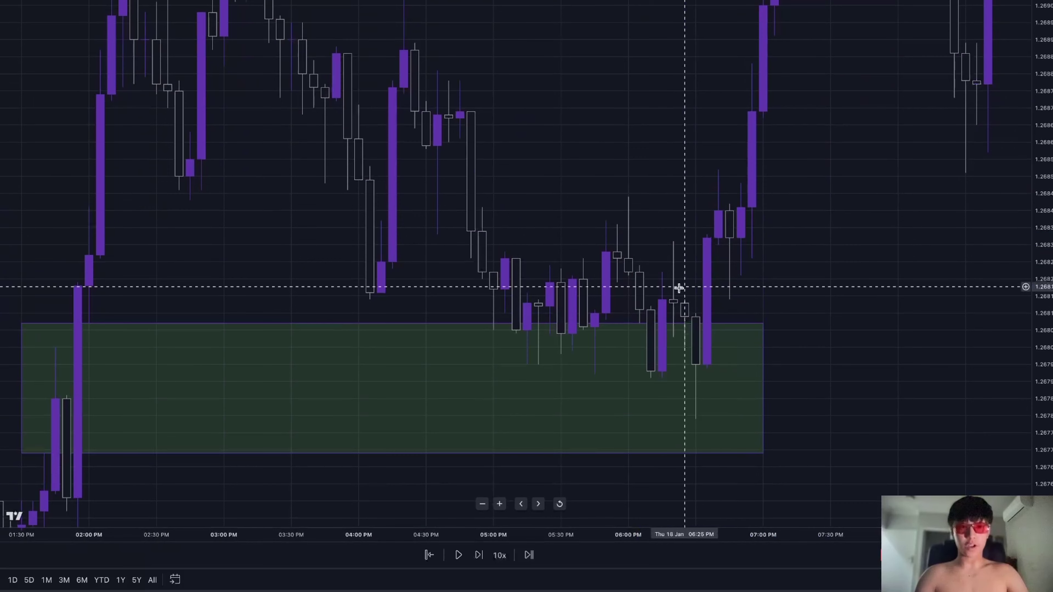
pyautogui.keyDown('shift'); pyautogui.click(696, 314); pyautogui.keyUp('shift')
pyautogui.moveTo(1051, 140); pyautogui.dragTo(1050, 341)
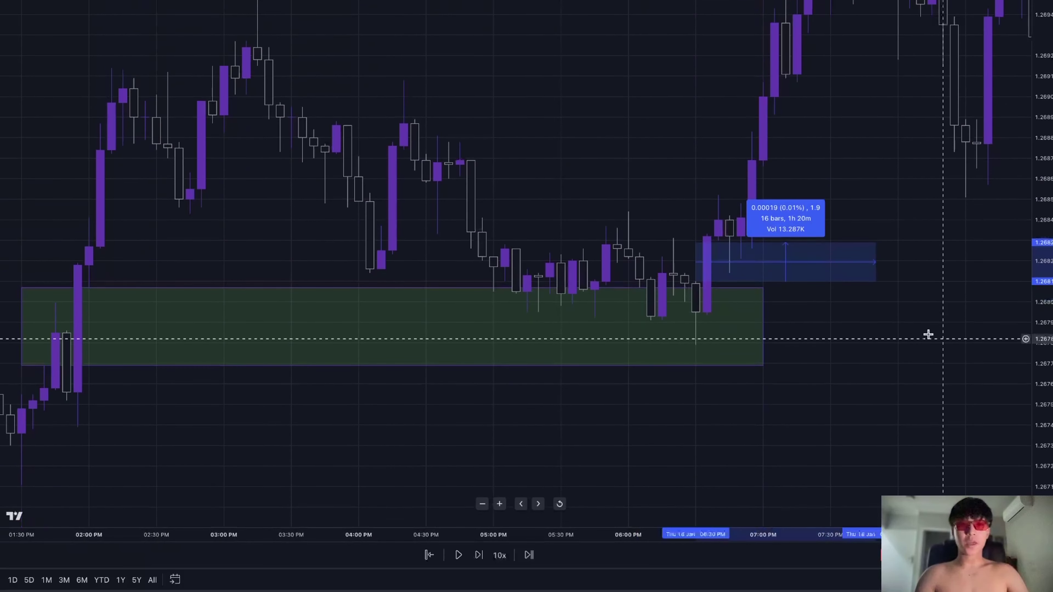
# Measure from the 03:15 PM high on 18 January across to the evening rally at about 07:10 PM.
pyautogui.click(919, 330)
pyautogui.scroll(-1, 844, 195)
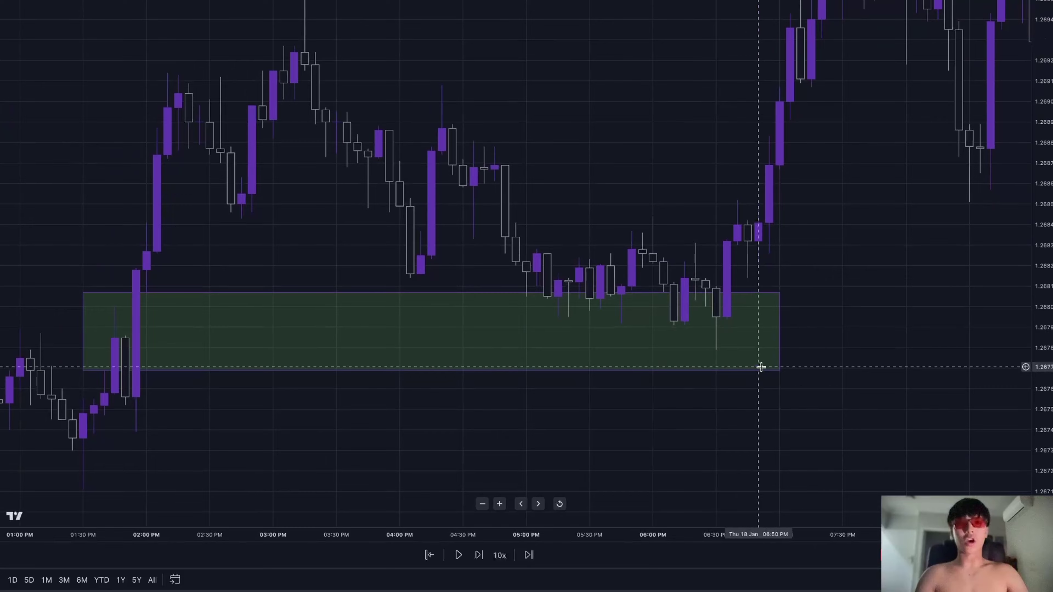
pyautogui.moveTo(816, 184); pyautogui.dragTo(816, 344)
pyautogui.keyDown('shift'); pyautogui.click(304, 147); pyautogui.keyUp('shift')
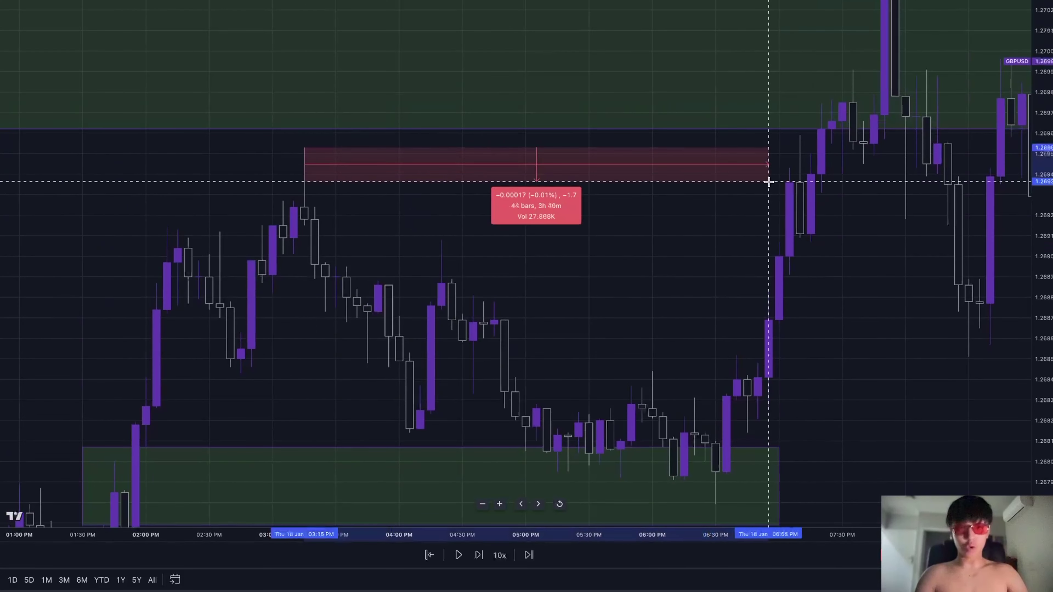
pyautogui.click(800, 176)
# Switch to the daily timeframe and measure the area across the latest candles and the D FVG zone.
pyautogui.write('1D')
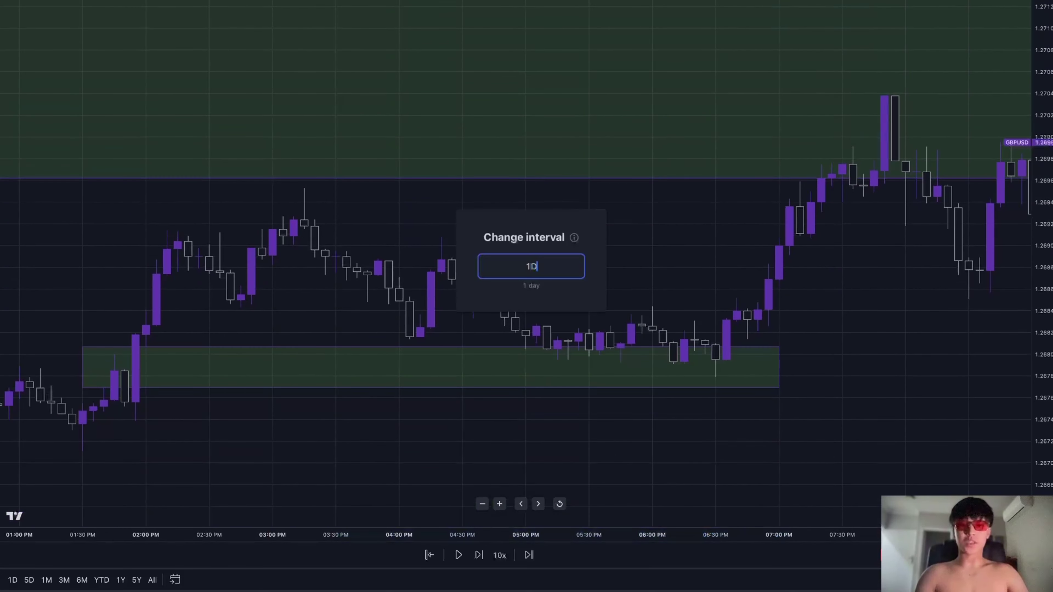
pyautogui.press('Return')
pyautogui.moveTo(1050, 285); pyautogui.dragTo(1045, 368)
pyautogui.moveTo(969, 378); pyautogui.dragTo(460, 363)
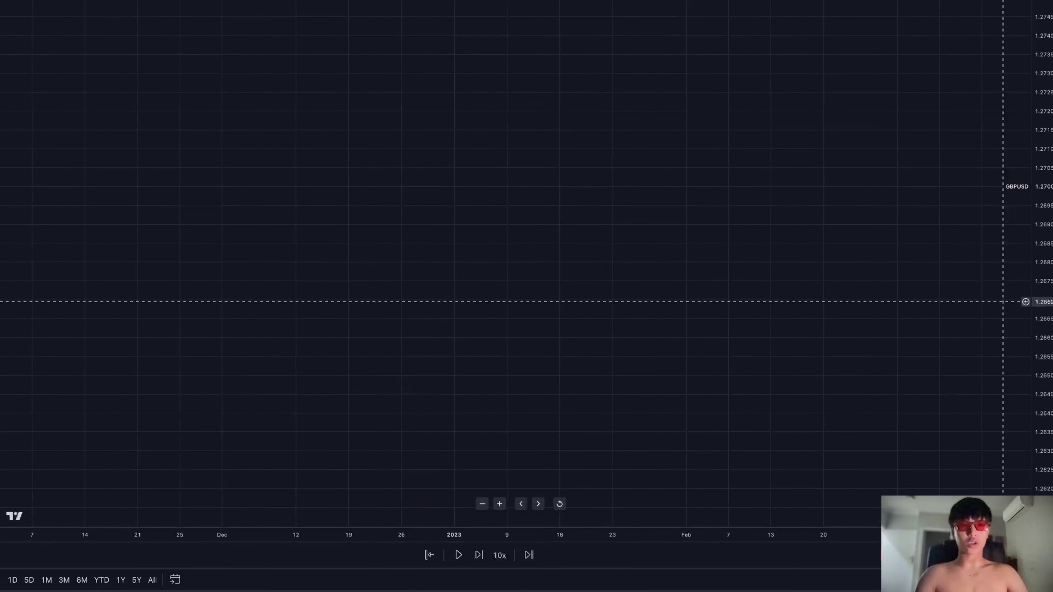
pyautogui.moveTo(891, 295); pyautogui.dragTo(839, 297)
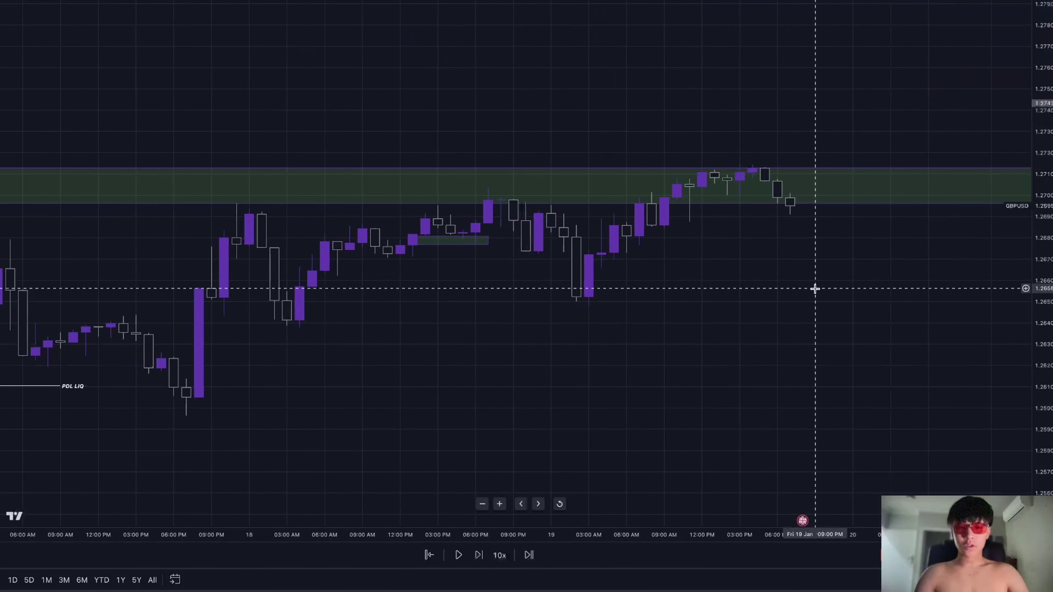
pyautogui.write('1D')
pyautogui.press('Return')
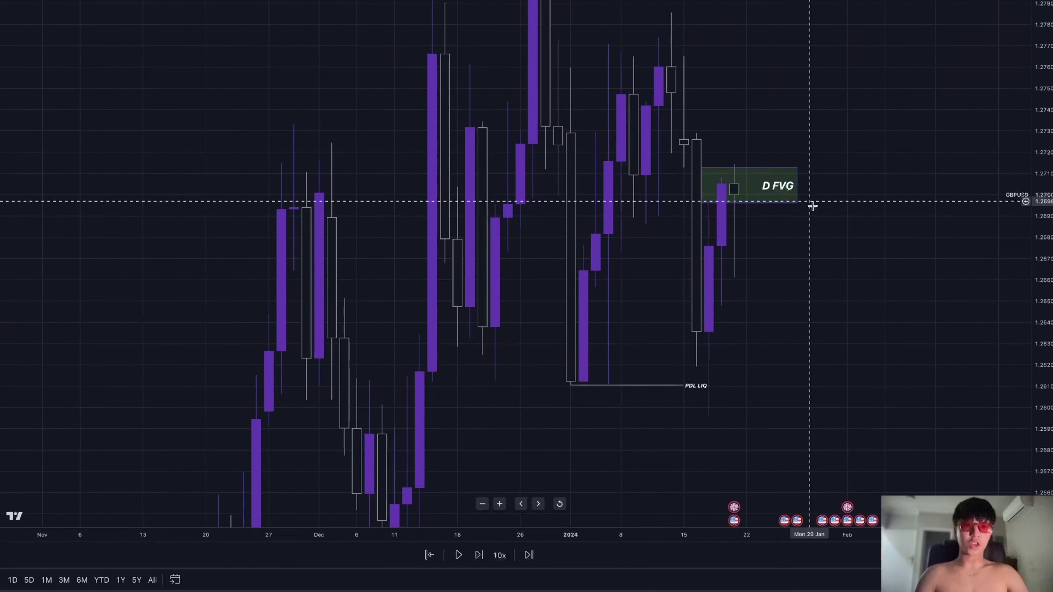
pyautogui.moveTo(811, 208); pyautogui.dragTo(717, 301)
pyautogui.keyDown('shift'); pyautogui.click(772, 367); pyautogui.keyUp('shift')
pyautogui.click(534, 194)
pyautogui.click(797, 218)
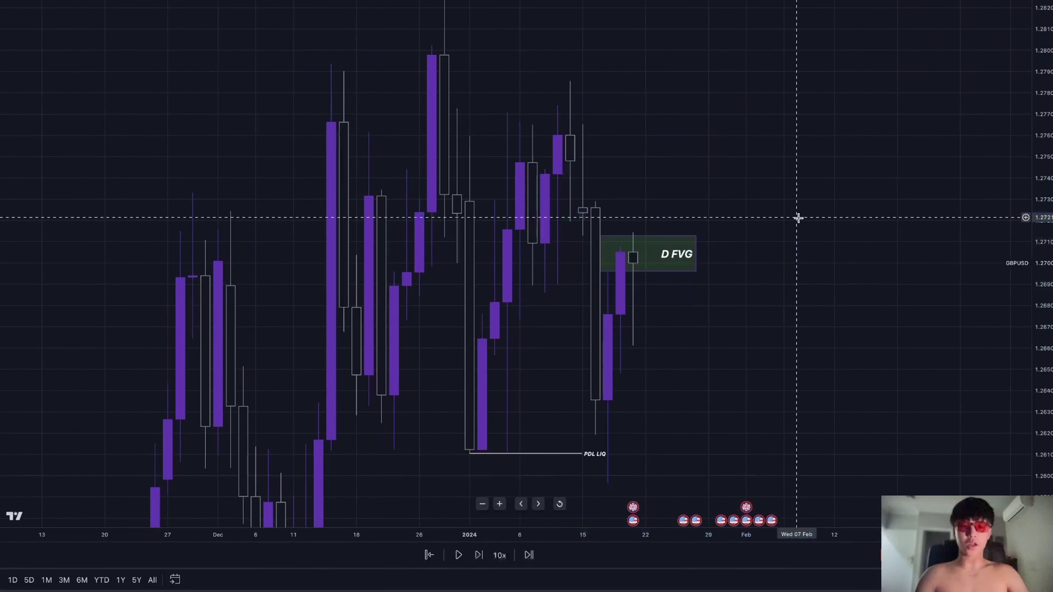
# Switch to the 15-minute timeframe.
pyautogui.write('1')
pyautogui.press('Return')
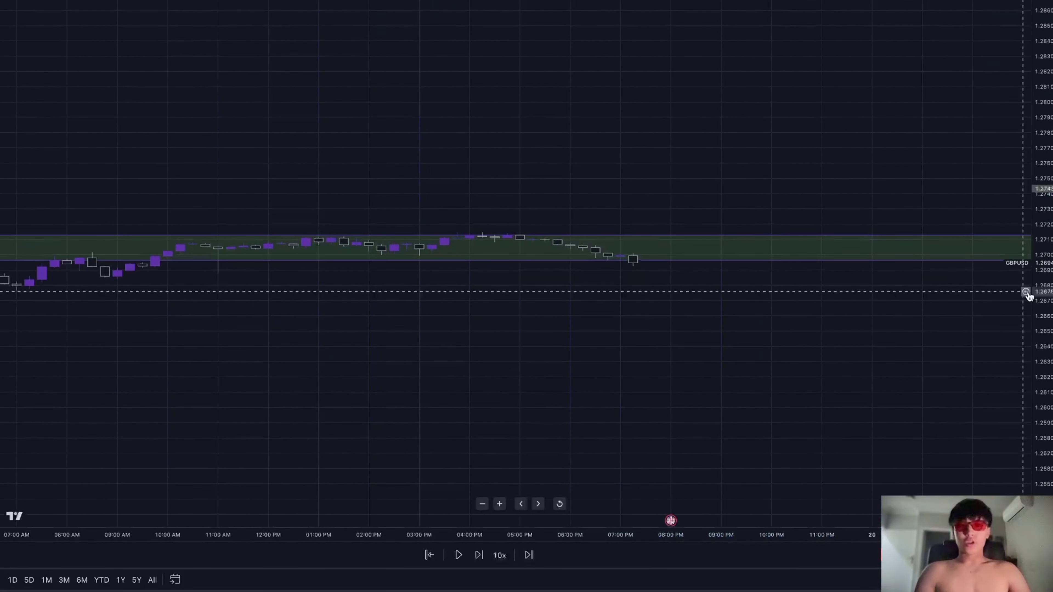
pyautogui.scroll(-5, 632, 318)
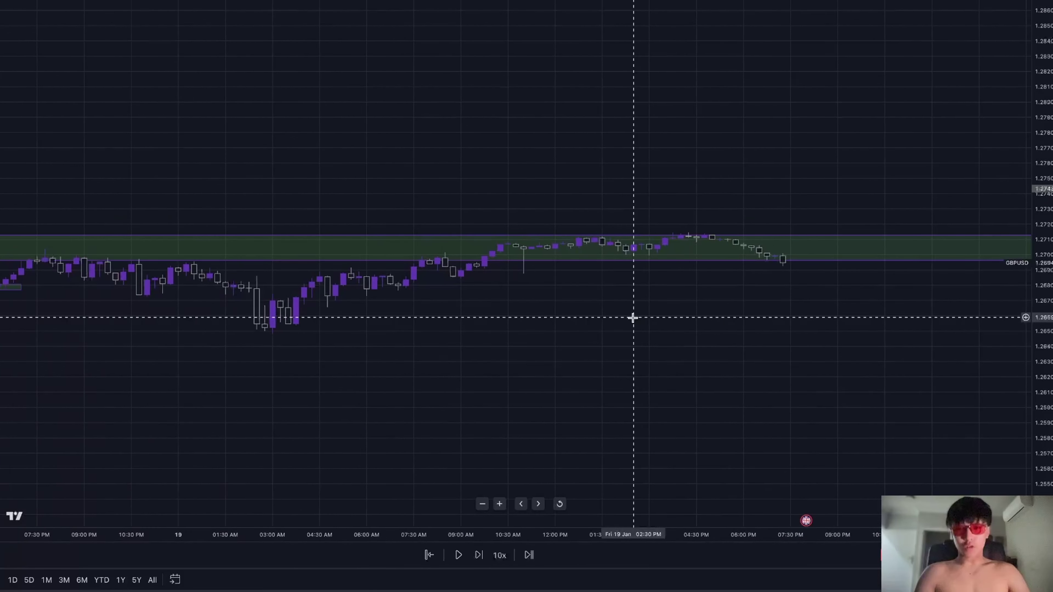
pyautogui.moveTo(1041, 361); pyautogui.dragTo(1041, 137)
pyautogui.moveTo(663, 399); pyautogui.dragTo(950, 103)
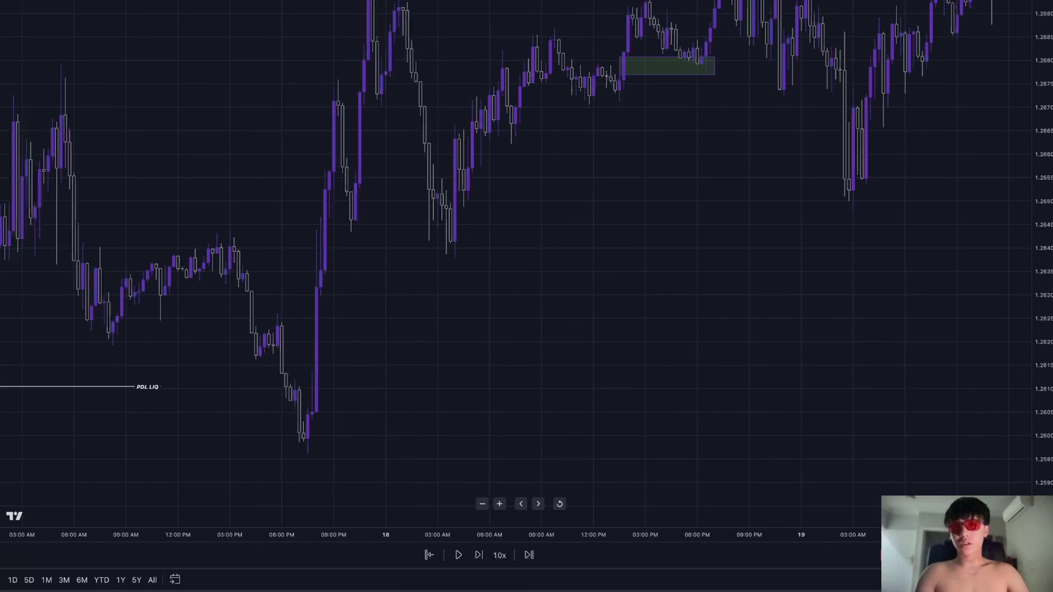
# Add a text note below the small green zone: "PDL sweep, D FVG target, 4hb, 1hb + 1h FVG, 15mb + 15 fvg, 5mb + 5 fvg".
pyautogui.click(649, 310)
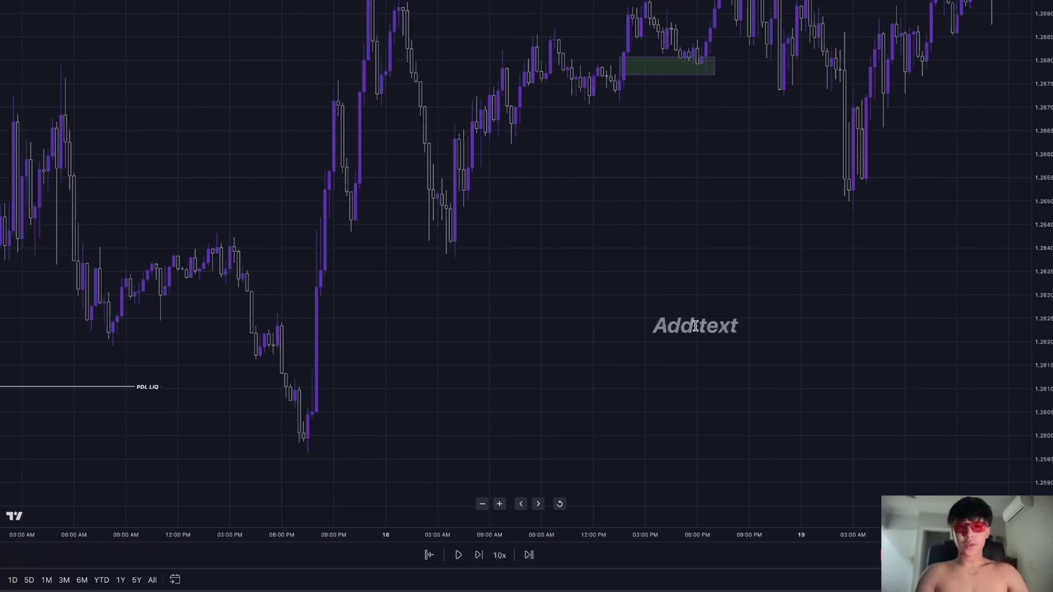
pyautogui.write('PDL sweep')
pyautogui.press('Return')
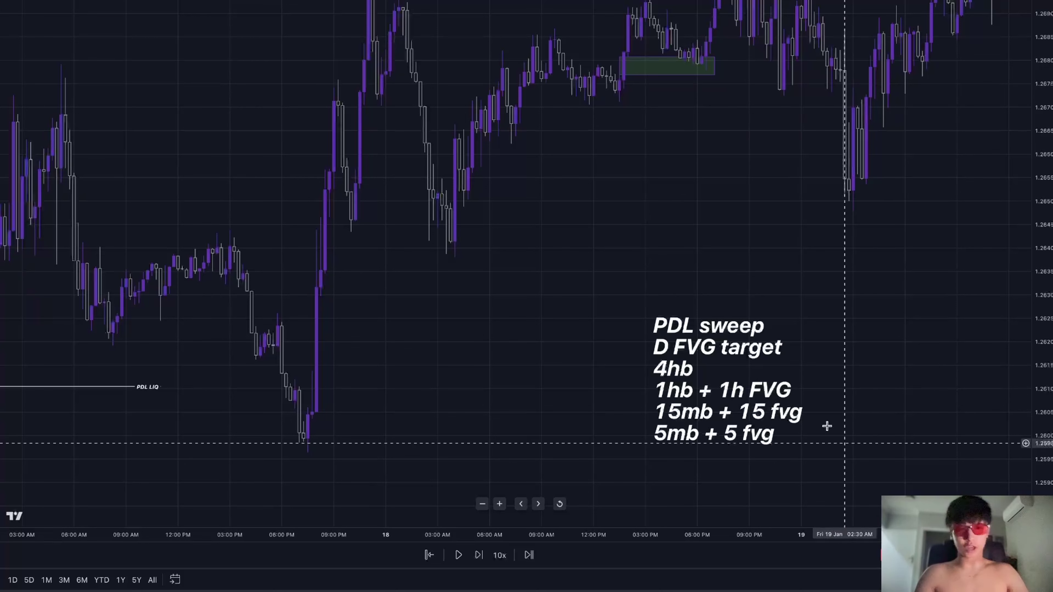
pyautogui.moveTo(796, 429); pyautogui.dragTo(751, 350)
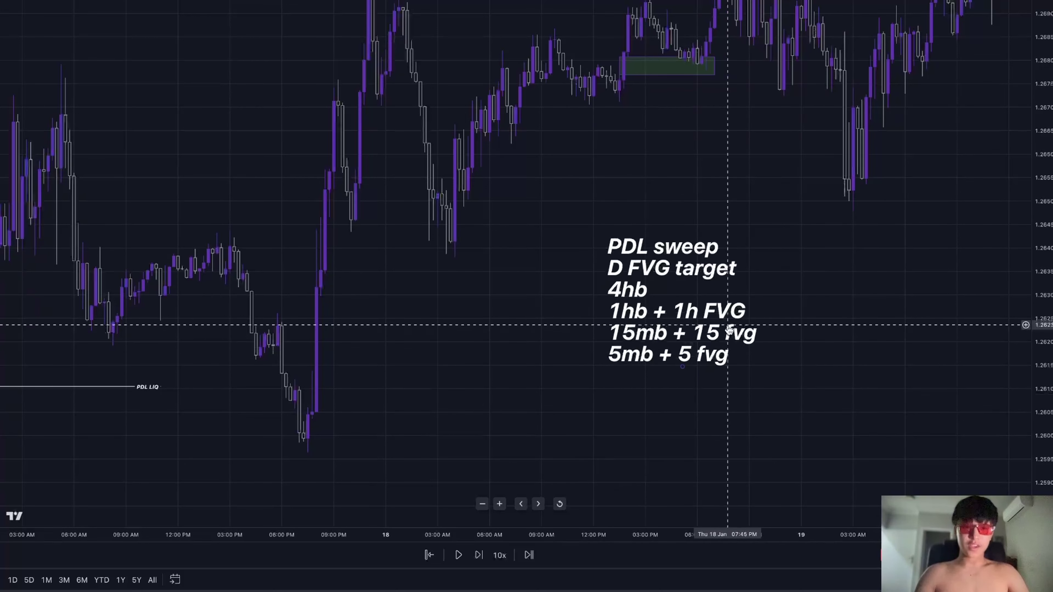
# Measure over the whole GBPUSD checklist note, its lower four lines, the D FVG target line and the PDL sweep line.
pyautogui.keyDown('shift'); pyautogui.click(590, 224); pyautogui.keyUp('shift')
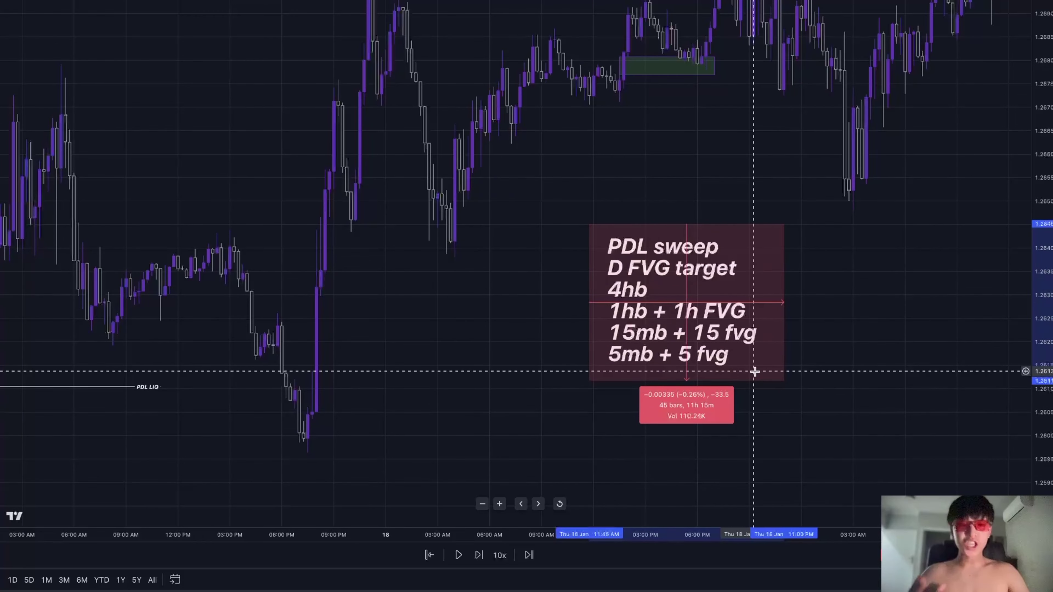
pyautogui.click(601, 310)
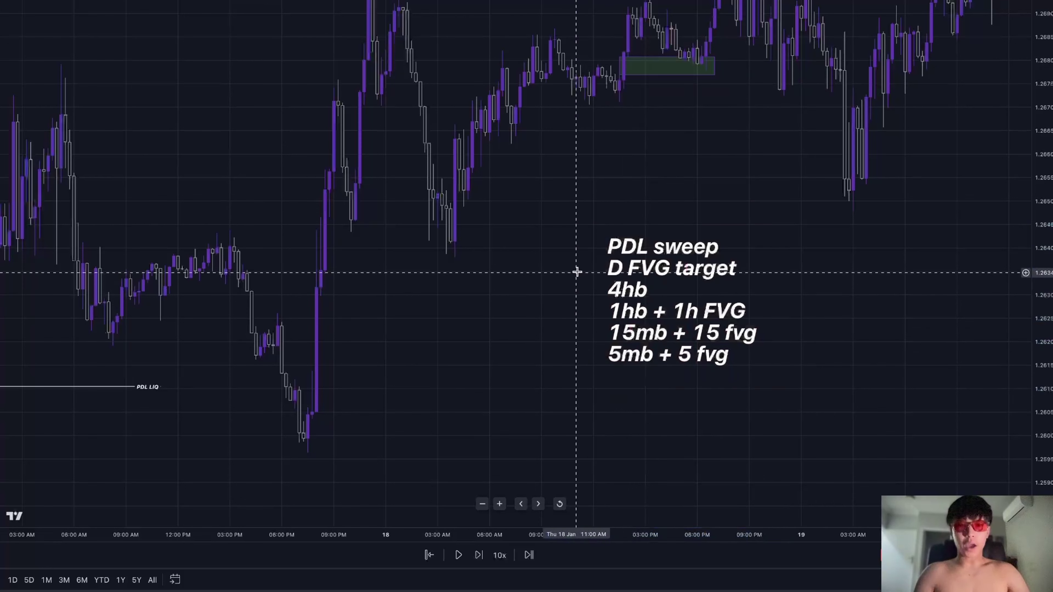
pyautogui.keyDown('shift'); pyautogui.click(581, 280); pyautogui.keyUp('shift')
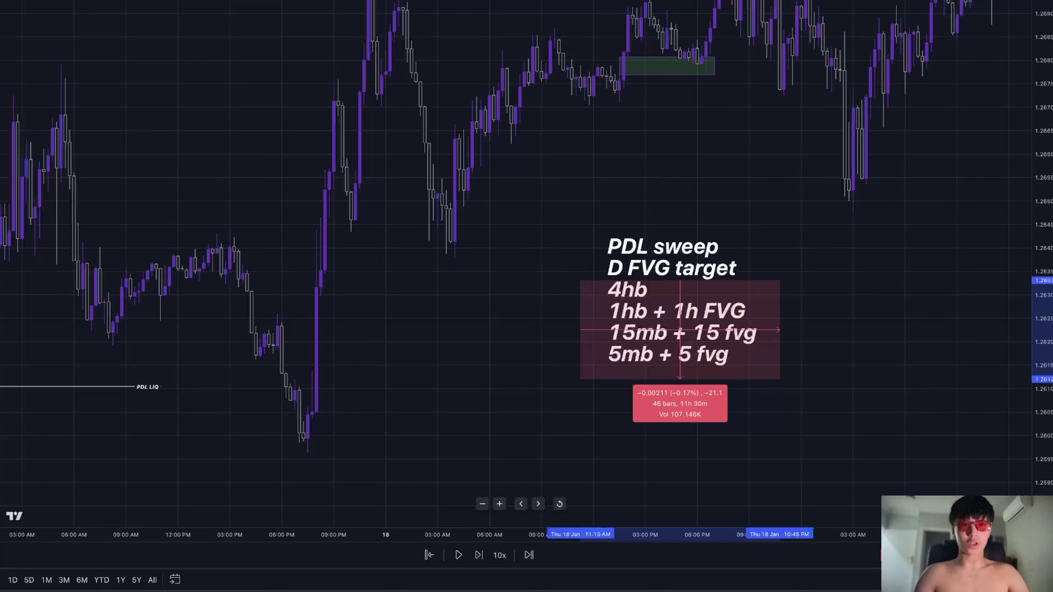
pyautogui.keyDown('shift'); pyautogui.click(784, 281); pyautogui.keyUp('shift')
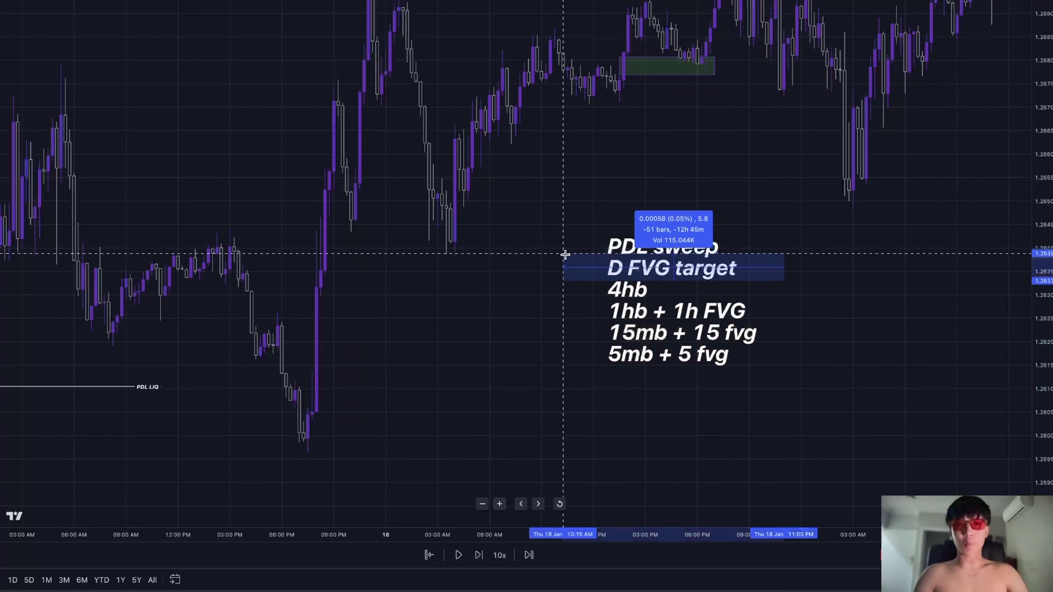
pyautogui.click(865, 212)
pyautogui.keyDown('shift'); pyautogui.click(576, 232); pyautogui.keyUp('shift')
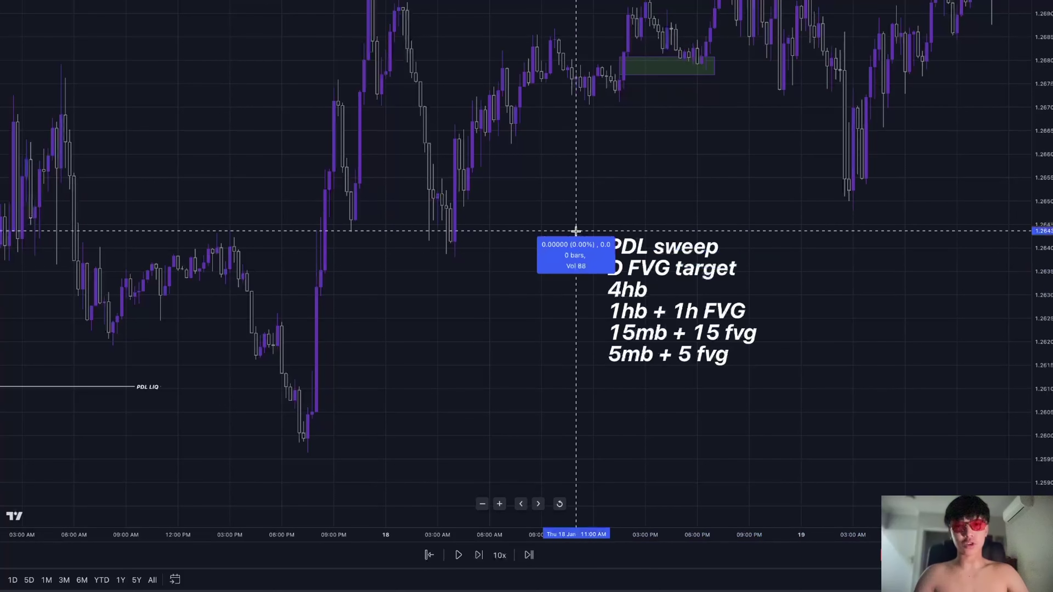
pyautogui.click(841, 257)
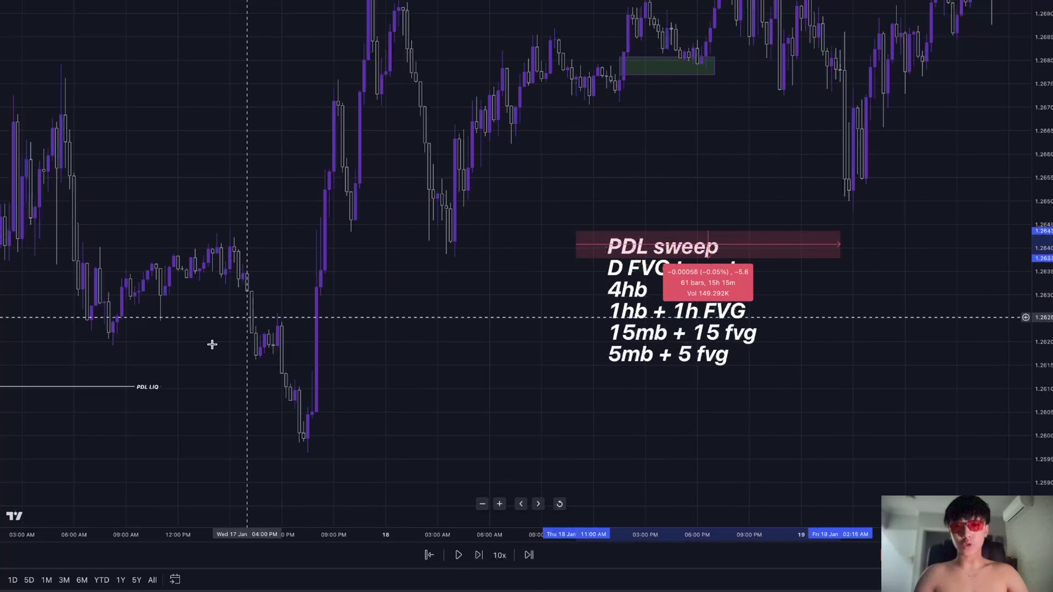
# Extend the PDL LIQ line to 06:15 PM on 17 January, where price crosses it.
pyautogui.click(114, 392)
pyautogui.moveTo(162, 392); pyautogui.dragTo(286, 403)
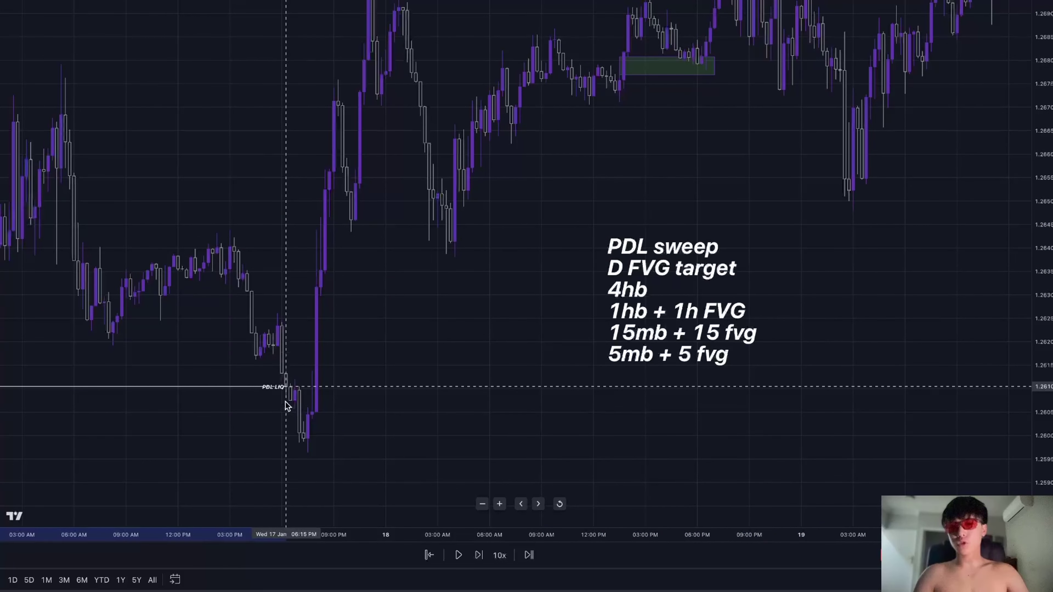
pyautogui.click(276, 402)
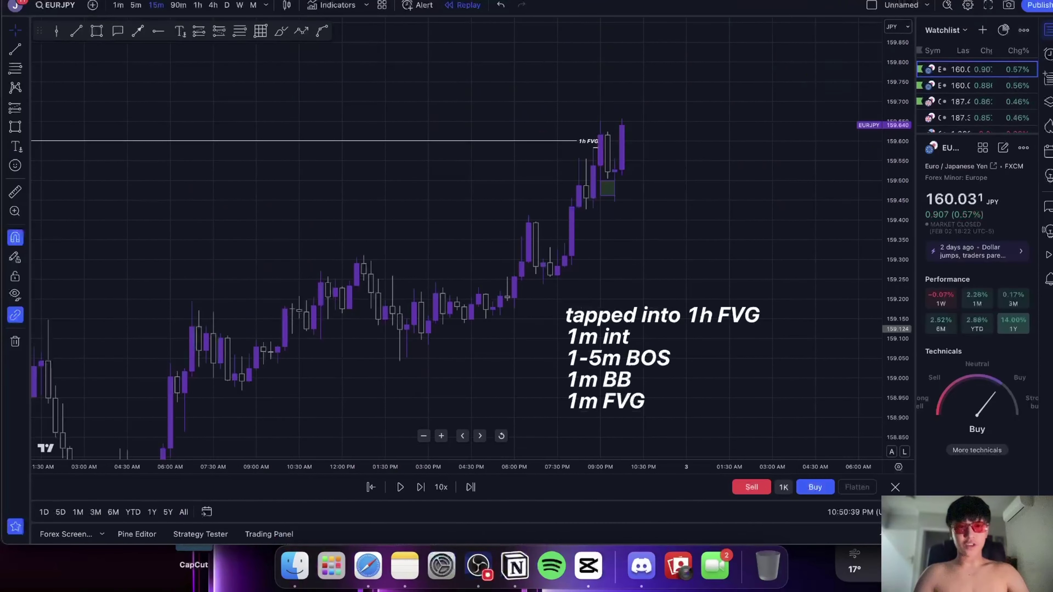
# Switch to the EURJPY chart and move the "tapped into 1h FVG" note into the free space below the latest candles.
pyautogui.scroll(-2, 701, 218)
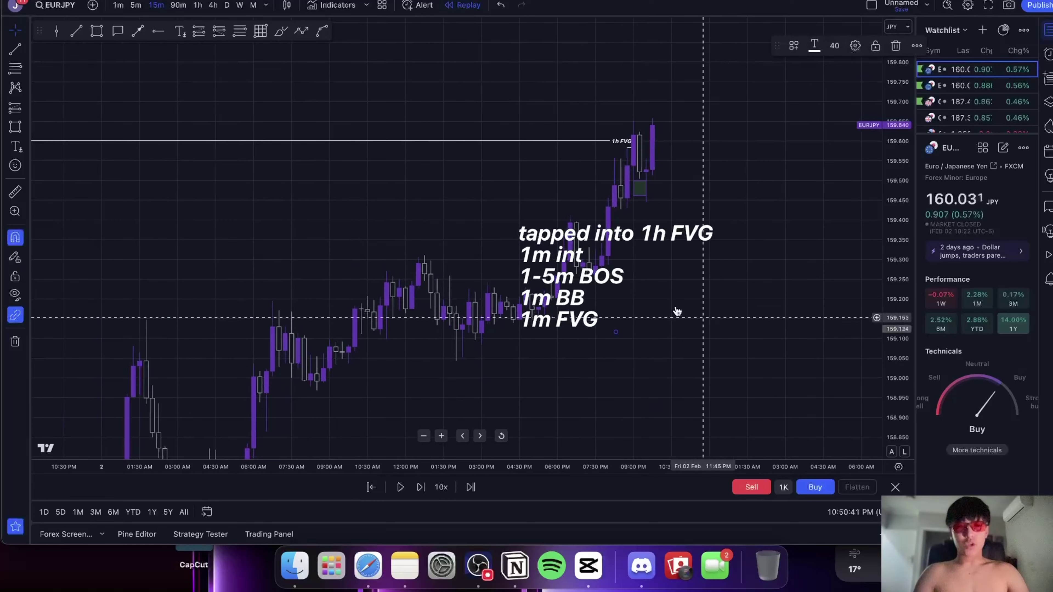
pyautogui.keyDown('shift'); pyautogui.click(589, 406); pyautogui.keyUp('shift')
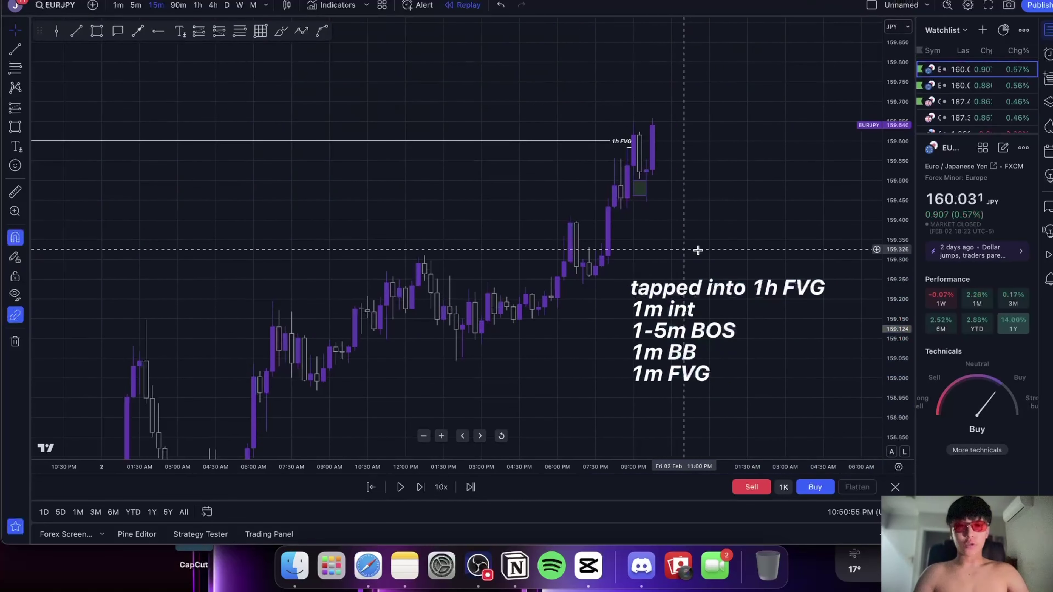
# Return to the GBPUSD chart and place a short position at about 1.2698 from the 07:45 PM high on 18 January.
pyautogui.moveTo(593, 357); pyautogui.dragTo(560, 349)
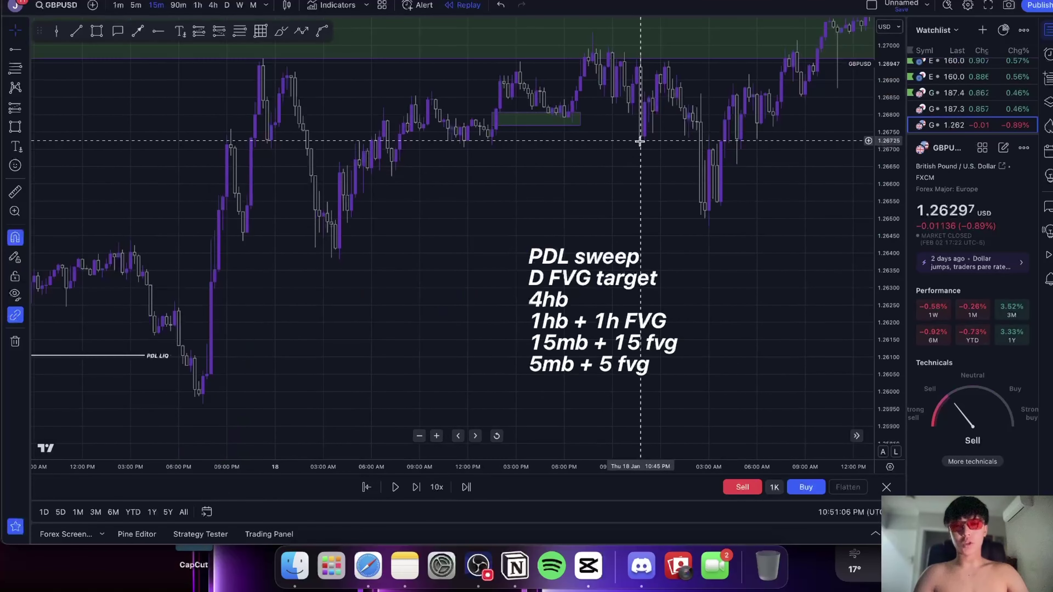
pyautogui.moveTo(614, 141); pyautogui.dragTo(506, 241)
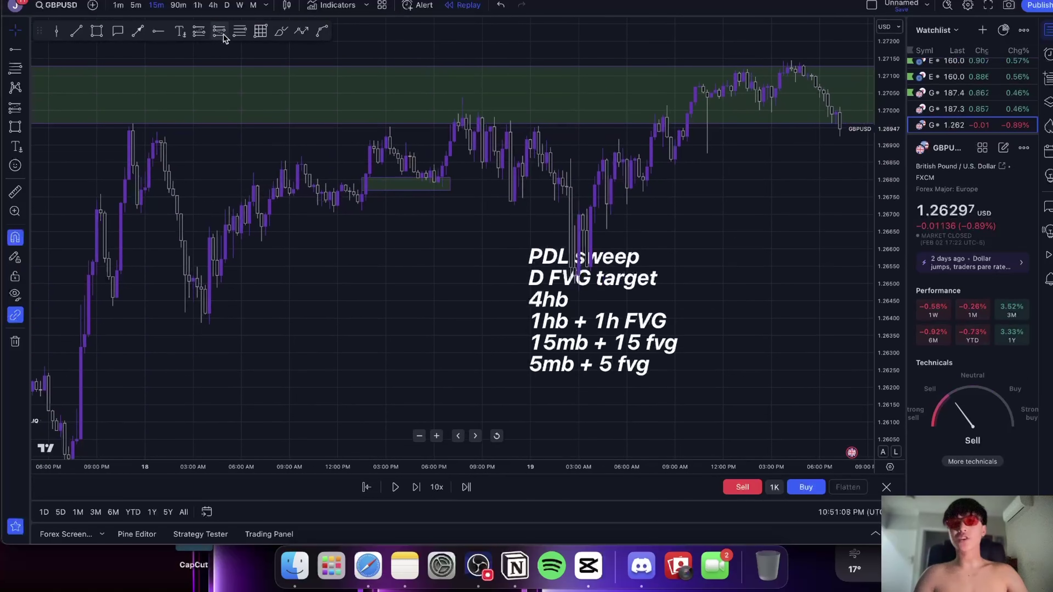
pyautogui.click(219, 31)
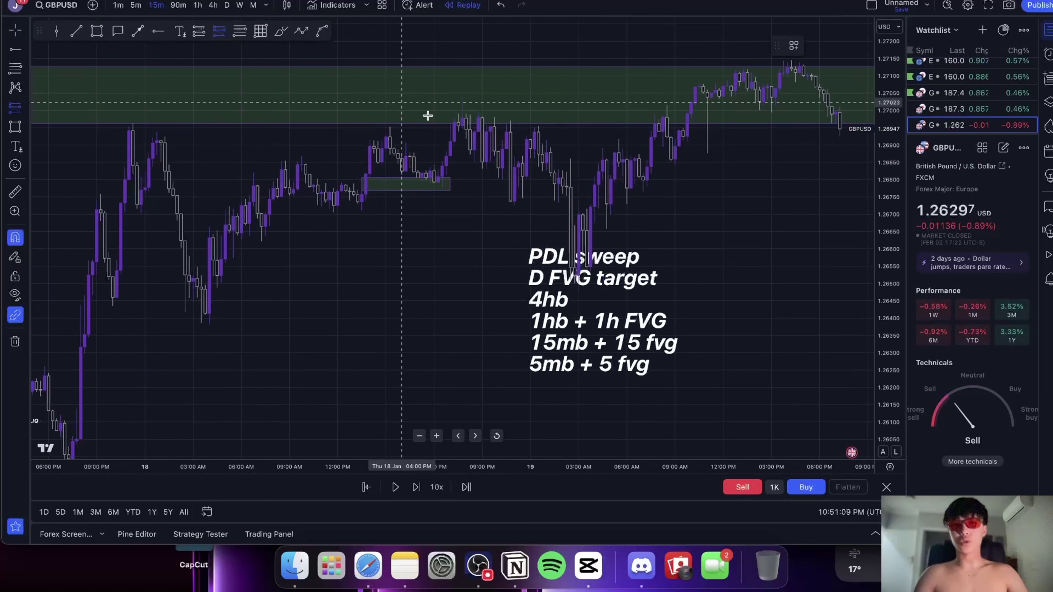
pyautogui.click(462, 117)
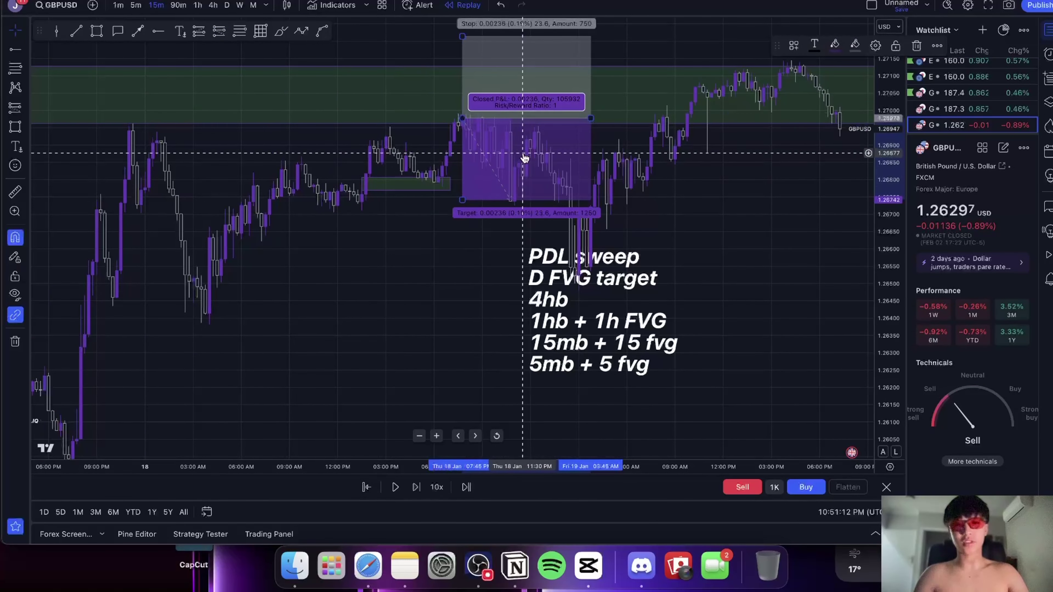
# Move the GBPUSD checklist note directly below the small green zone and measure over it and its D FVG target line.
pyautogui.click(558, 317)
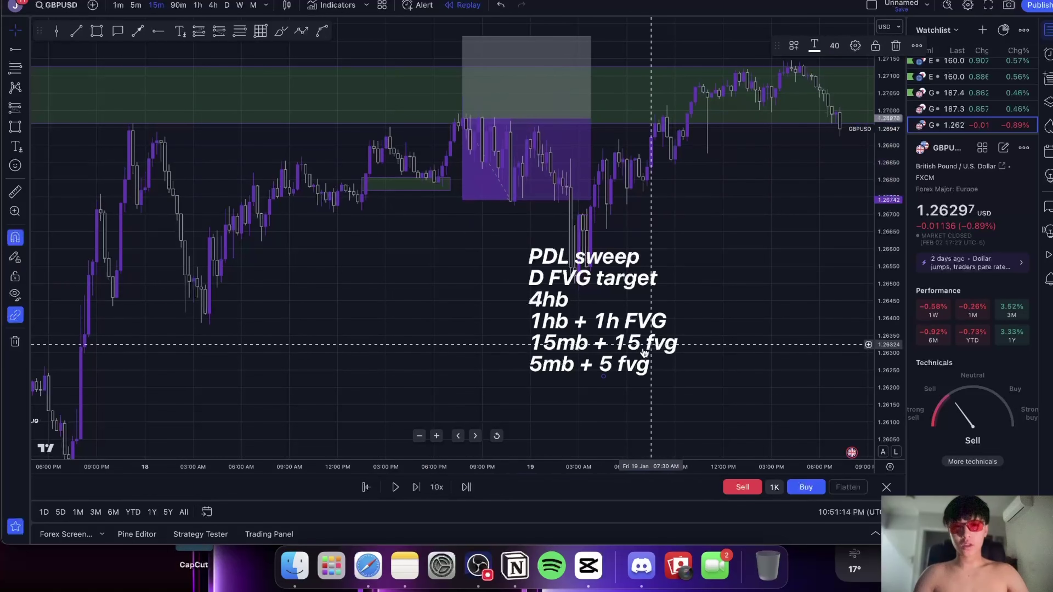
pyautogui.moveTo(626, 348); pyautogui.dragTo(479, 354)
pyautogui.keyDown('shift'); pyautogui.click(310, 406); pyautogui.keyUp('shift')
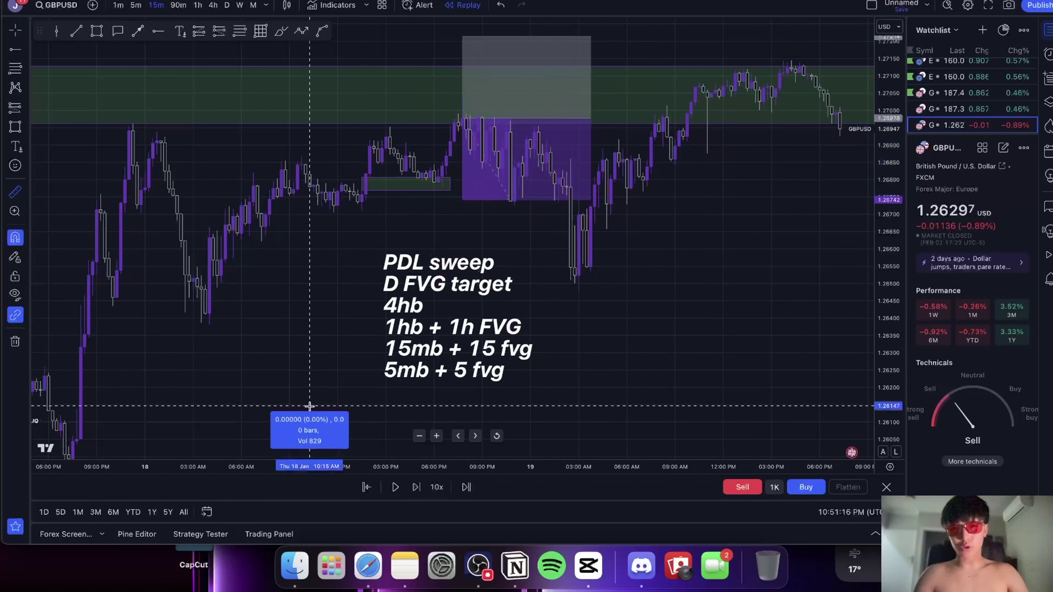
pyautogui.click(548, 247)
pyautogui.click(487, 139)
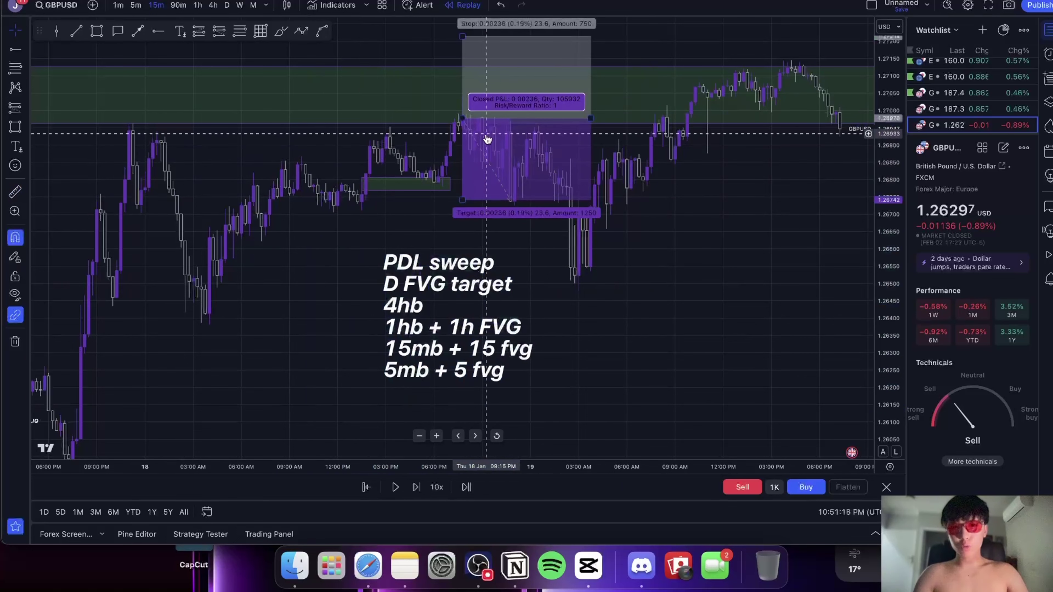
pyautogui.keyDown('shift'); pyautogui.click(355, 292); pyautogui.keyUp('shift')
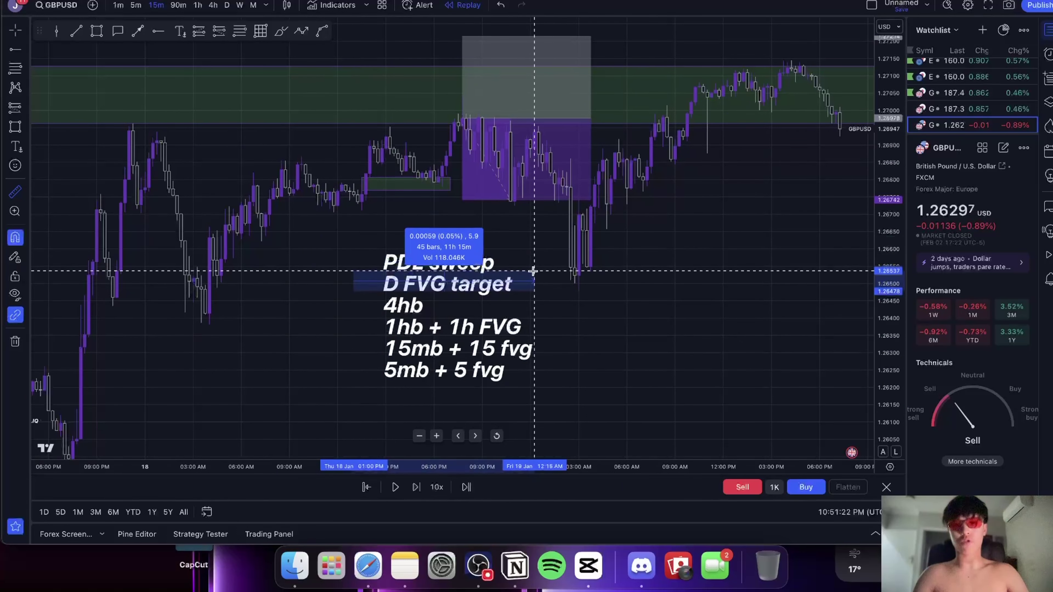
# Switch to the EURJPY chart and measure from the latest candles down over the "tapped into 1h FVG" note.
pyautogui.hotkey('ctrl', 'Tab')
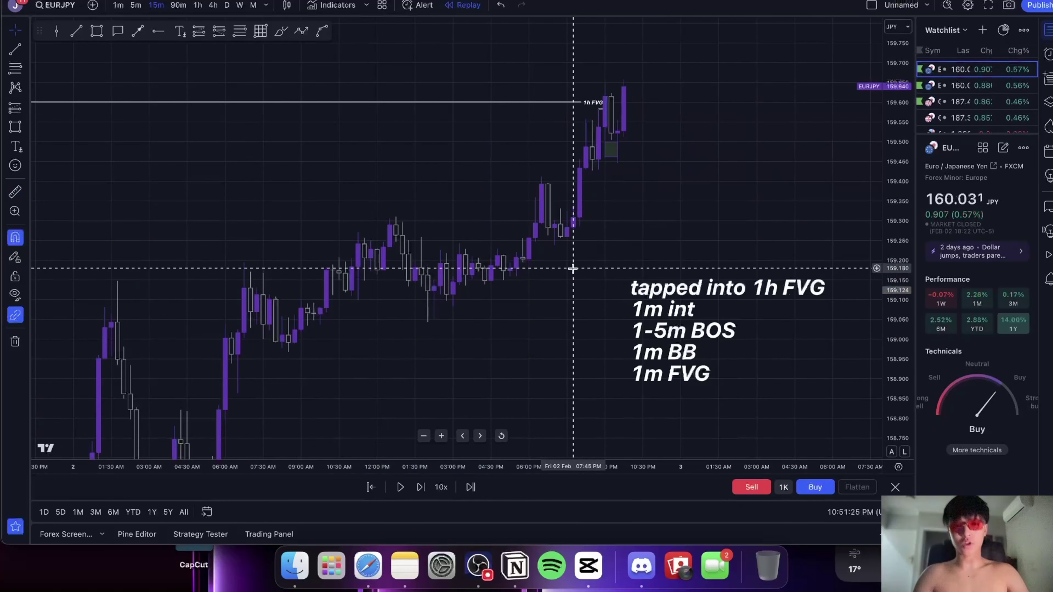
pyautogui.moveTo(574, 268); pyautogui.dragTo(566, 284)
pyautogui.keyDown('shift'); pyautogui.click(560, 228); pyautogui.keyUp('shift')
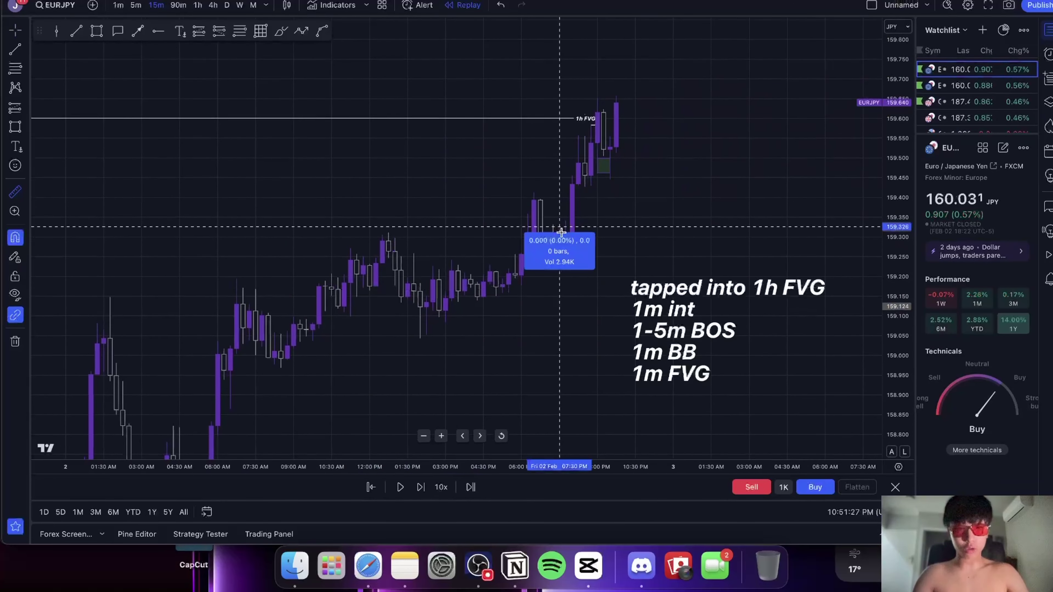
pyautogui.click(618, 119)
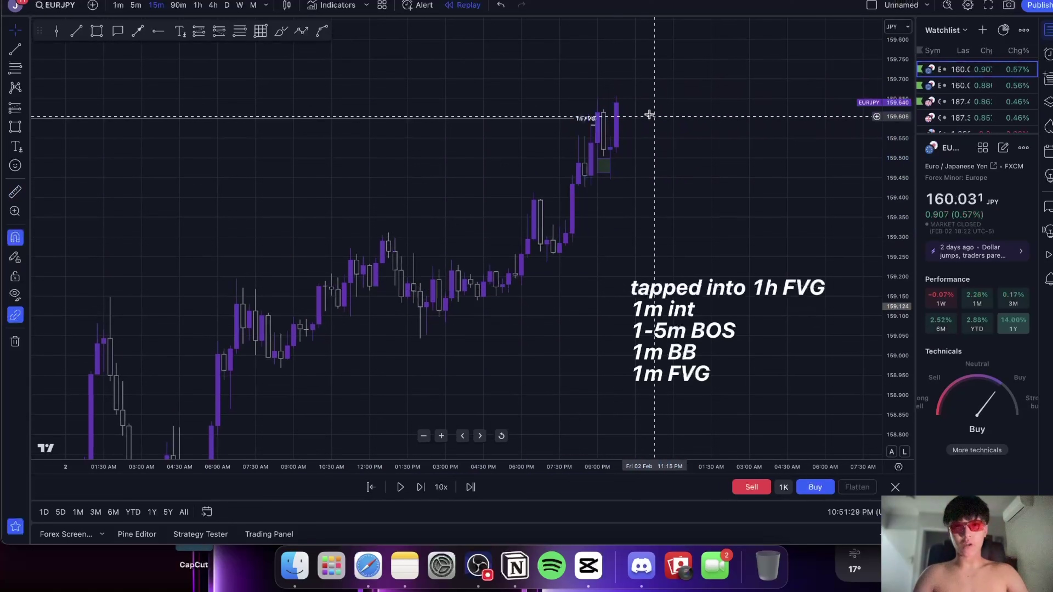
pyautogui.keyDown('shift'); pyautogui.click(629, 117); pyautogui.keyUp('shift')
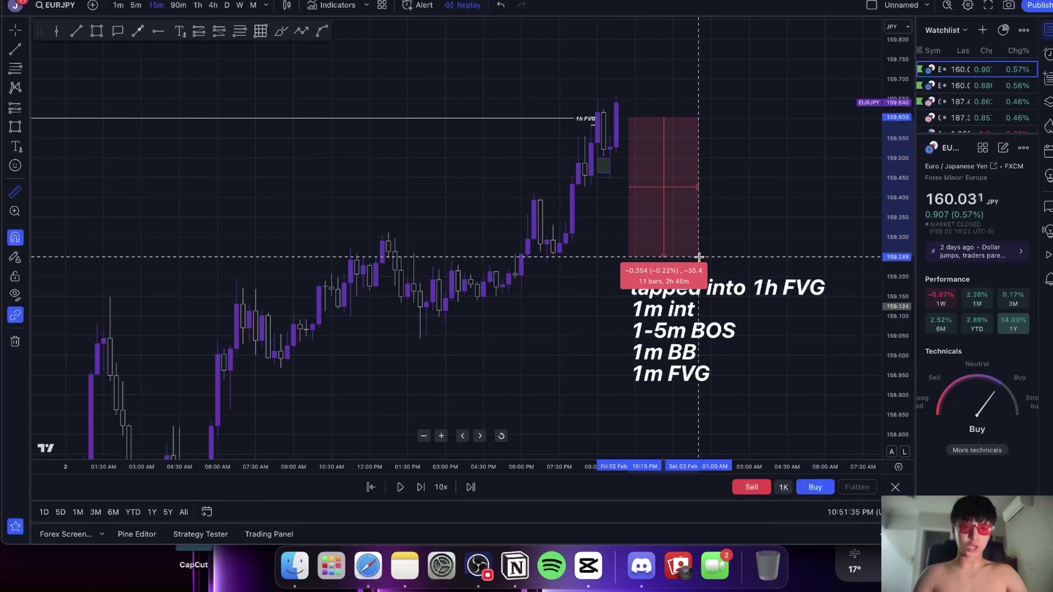
pyautogui.click(714, 378)
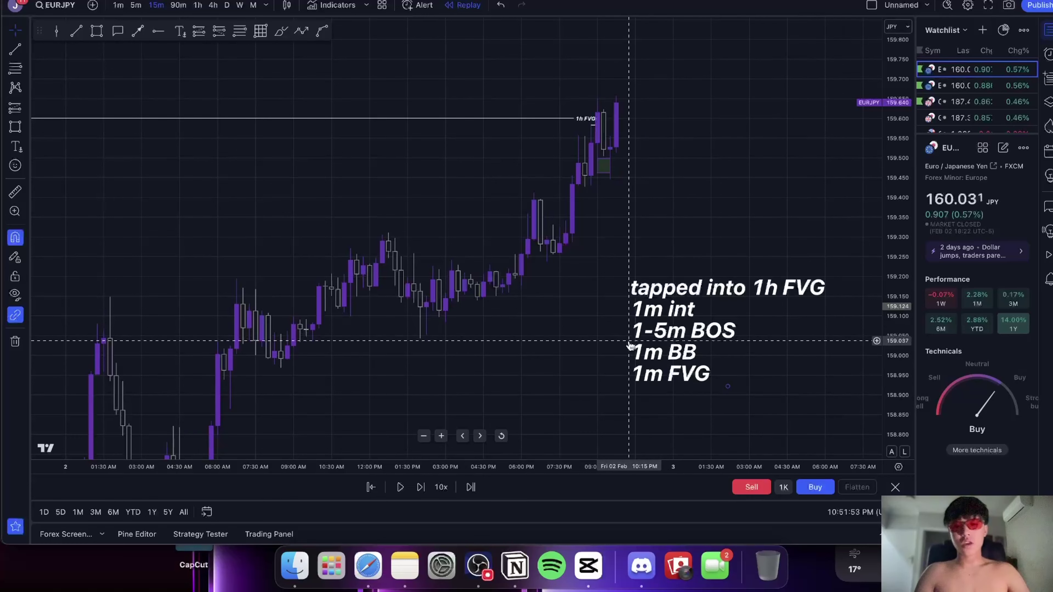
# Examine the EURJPY green zone and the 1h FVG line close up on the 1-minute chart.
pyautogui.moveTo(585, 332); pyautogui.dragTo(597, 357)
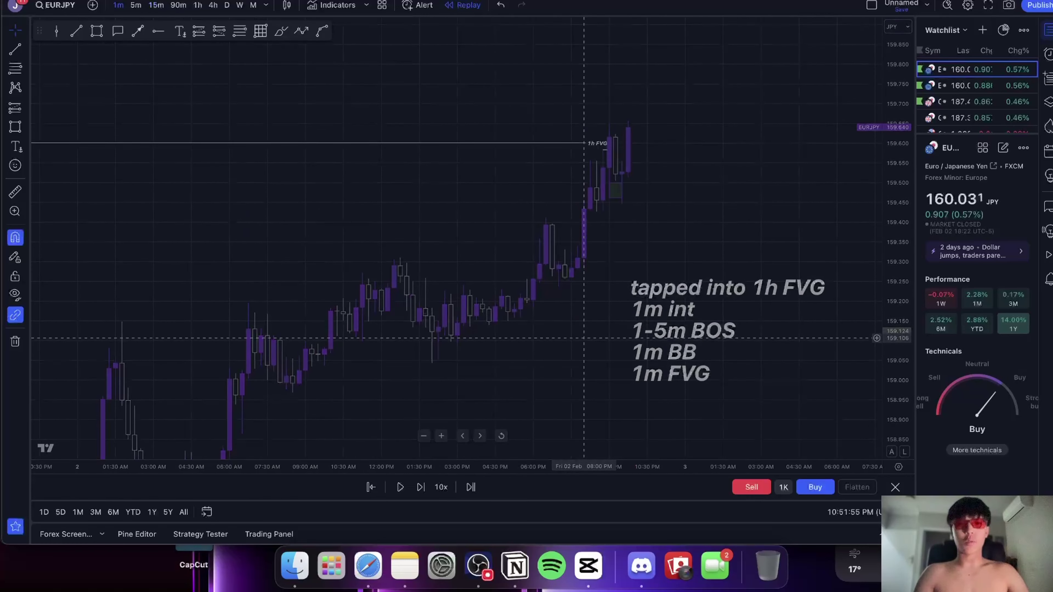
pyautogui.press('1')
pyautogui.press('Return')
pyautogui.scroll(-3, 693, 165)
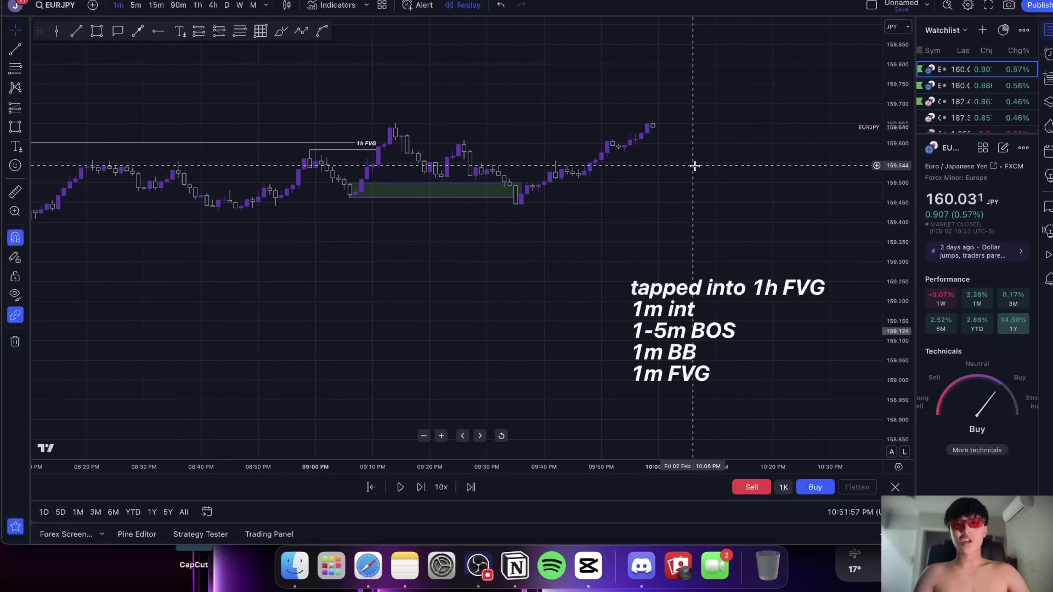
pyautogui.moveTo(899, 373); pyautogui.dragTo(890, 141)
pyautogui.moveTo(722, 151); pyautogui.dragTo(726, 291)
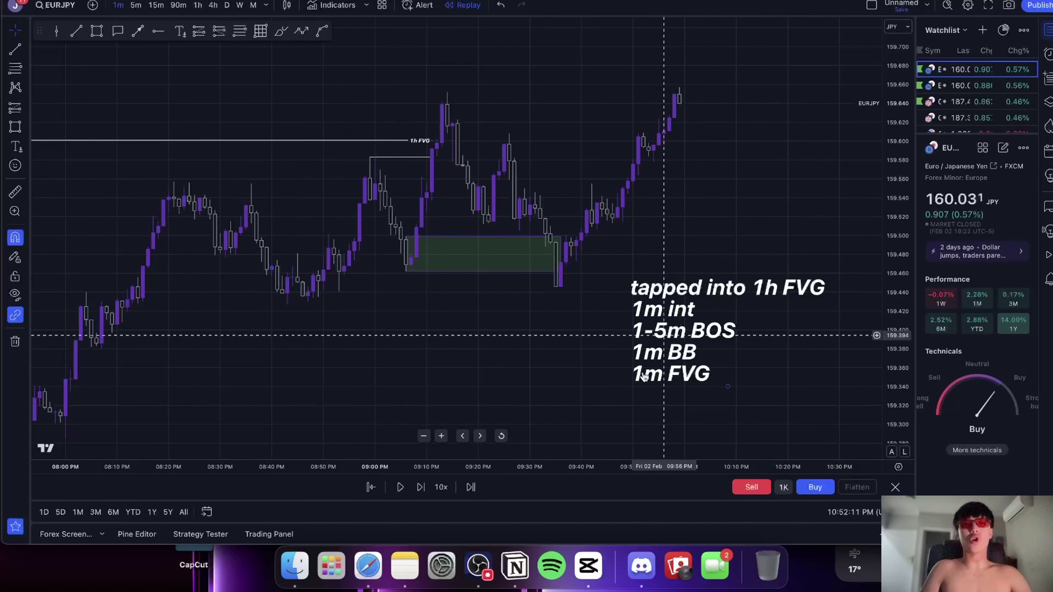
pyautogui.click(478, 565)
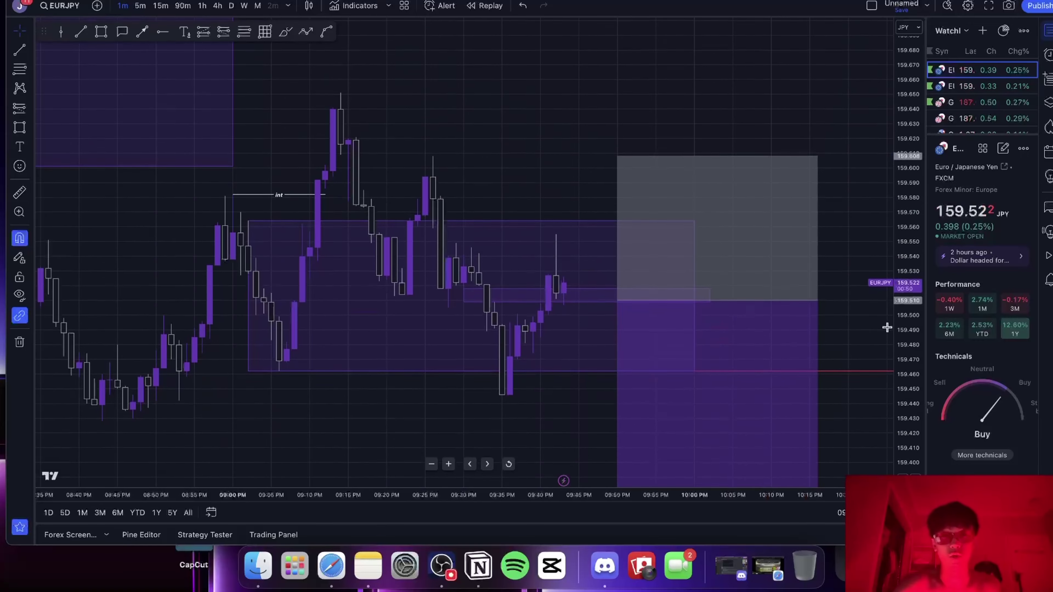
# Check the live EURJPY short position on the 5-minute interval.
pyautogui.write('5')
pyautogui.press('Return')
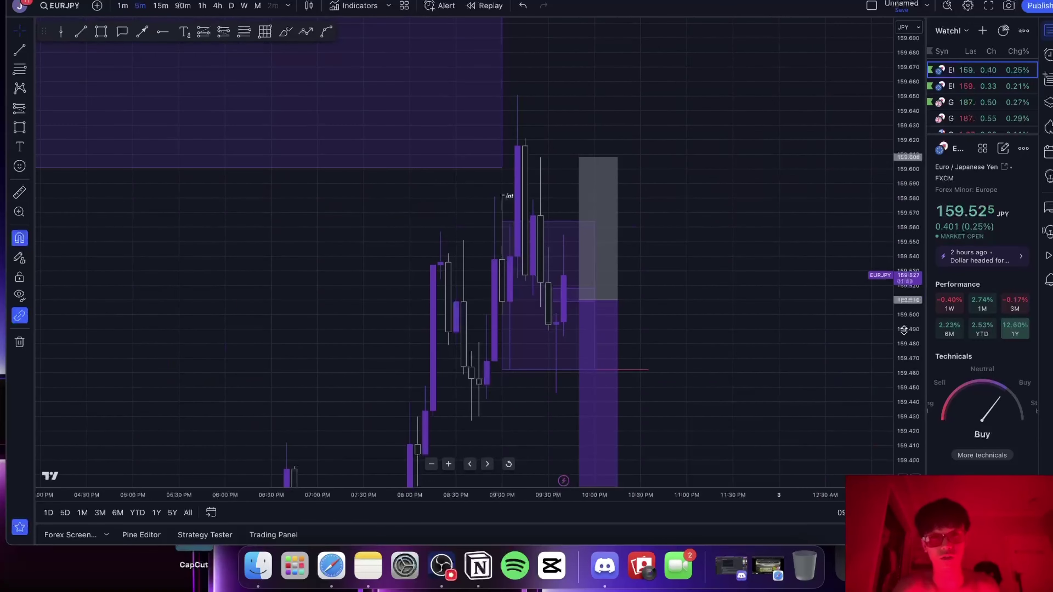
pyautogui.click(989, 7)
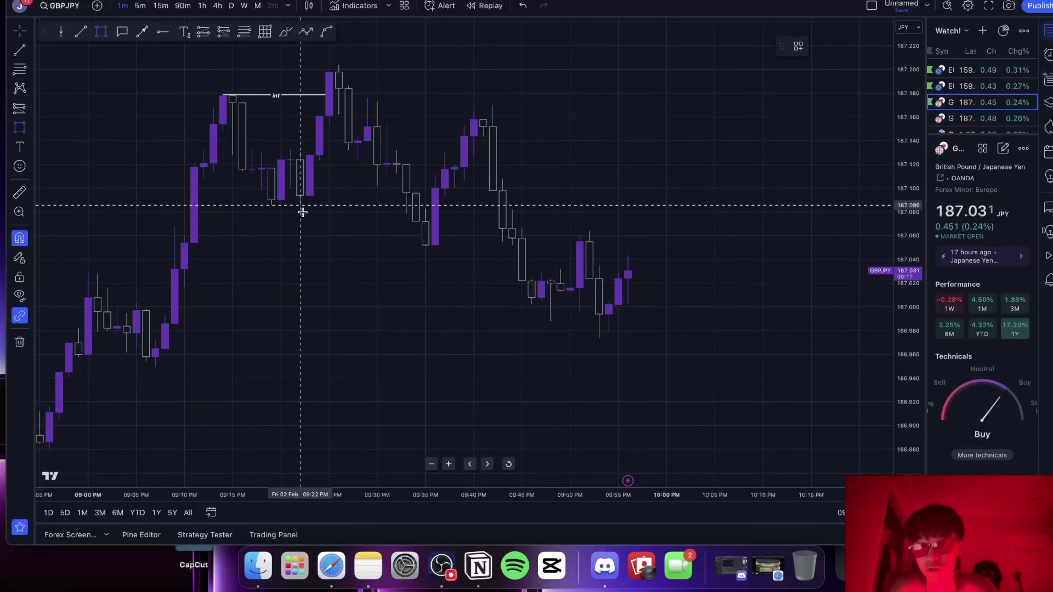
# Draw two overlapping rectangle zones on the GBPJPY chart, from the 09:22 PM candle at 187.086 and the 09:41 PM candle at about 187.144.
pyautogui.moveTo(299, 206); pyautogui.dragTo(657, 152)
pyautogui.click(104, 33)
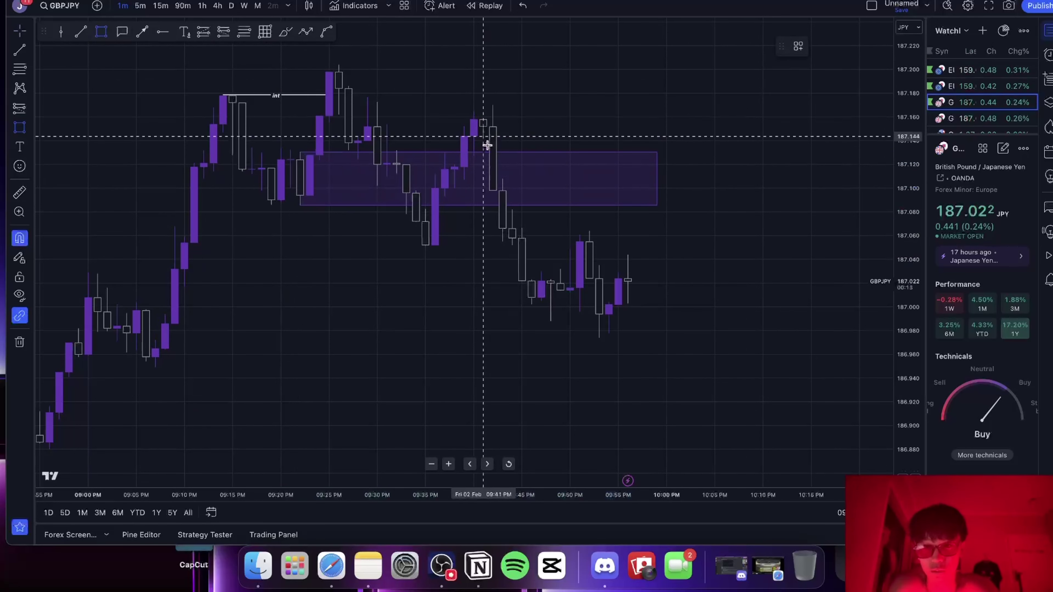
pyautogui.moveTo(487, 146)
pyautogui.mouseDown()
pyautogui.moveTo(504, 166)
pyautogui.moveTo(686, 170)
pyautogui.mouseUp()
pyautogui.moveTo(721, 226); pyautogui.dragTo(665, 241)
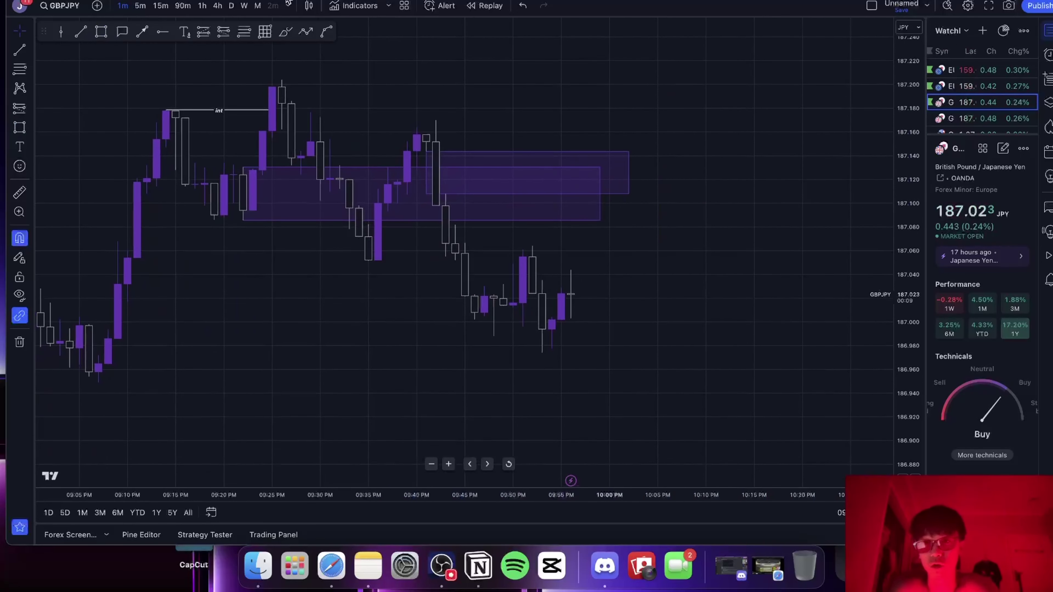
# Place a GBPJPY short position at 187.108 beside the upper zone, with the stop at 187.204 and the target at about 186.935.
pyautogui.click(226, 33)
pyautogui.click(619, 194)
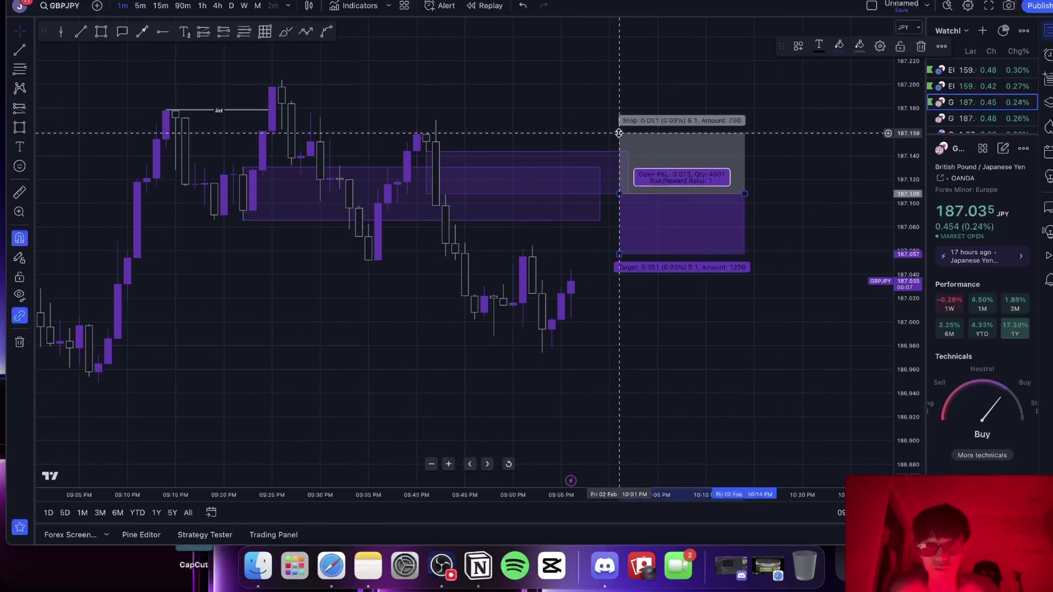
pyautogui.moveTo(619, 133); pyautogui.dragTo(618, 81)
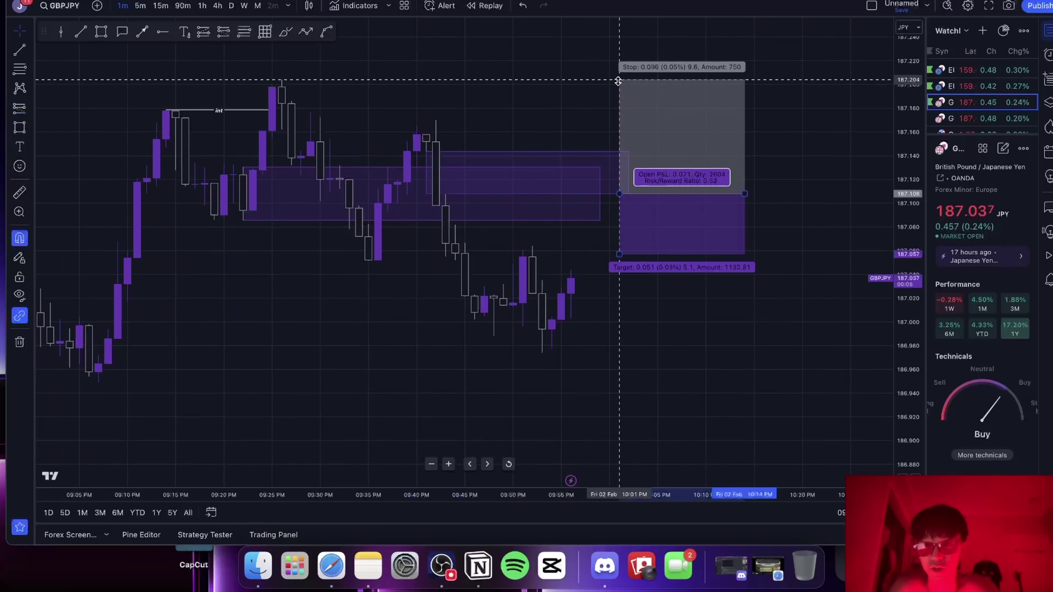
pyautogui.moveTo(619, 254); pyautogui.dragTo(627, 401)
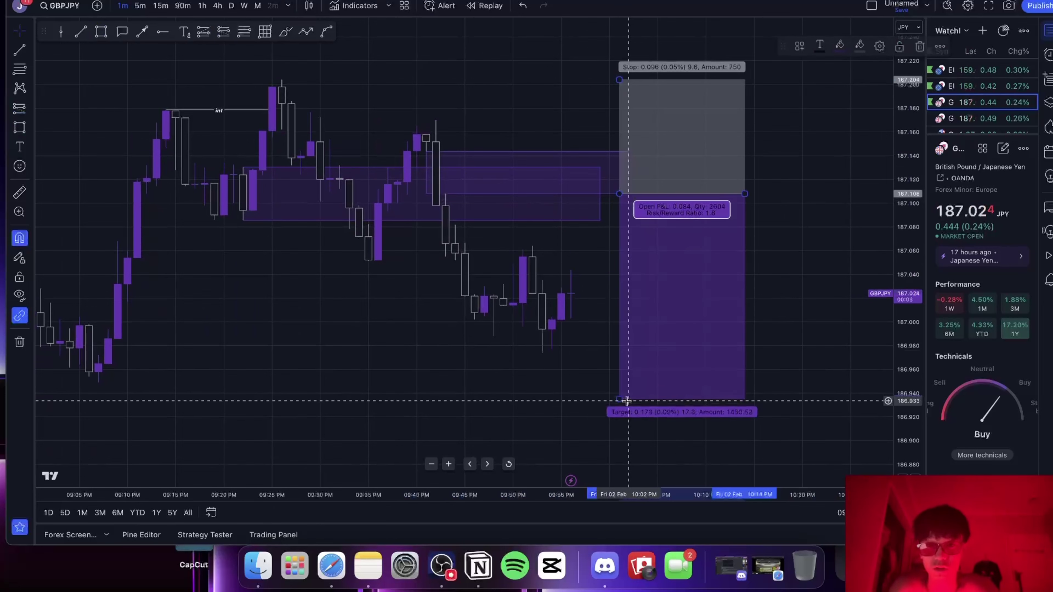
# Check the GBPJPY short's target against the 15-minute candles and return to the 1-minute interval.
pyautogui.write('51')
pyautogui.press('Return')
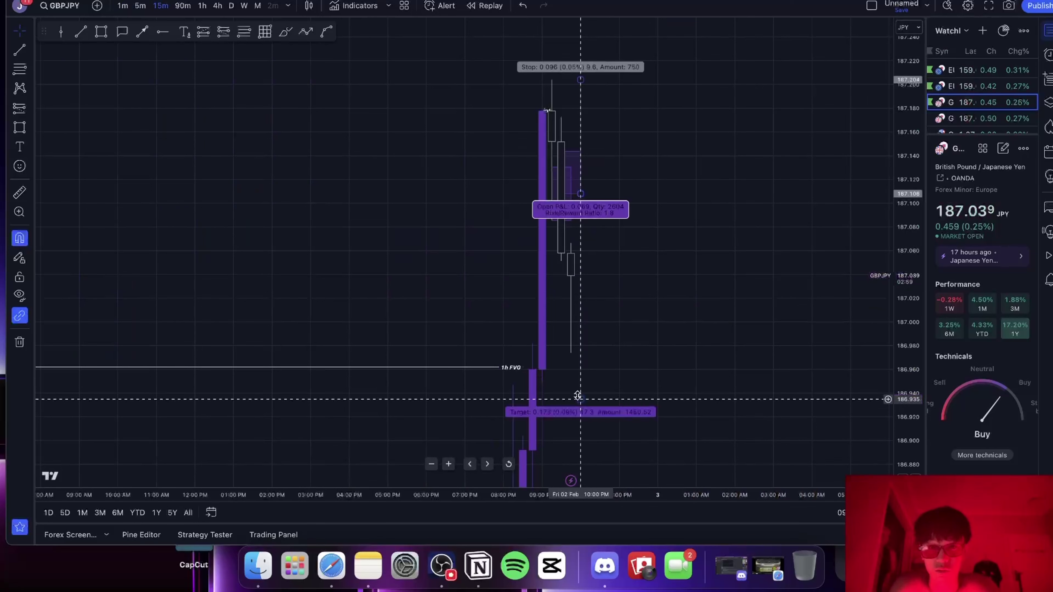
pyautogui.click(582, 395)
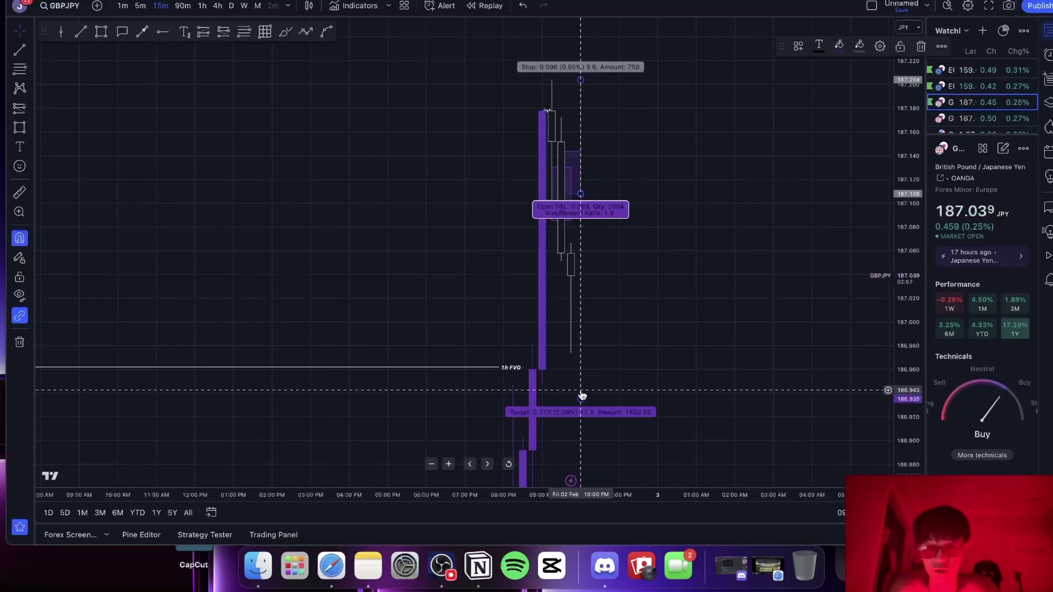
pyautogui.write('1')
pyautogui.press('Return')
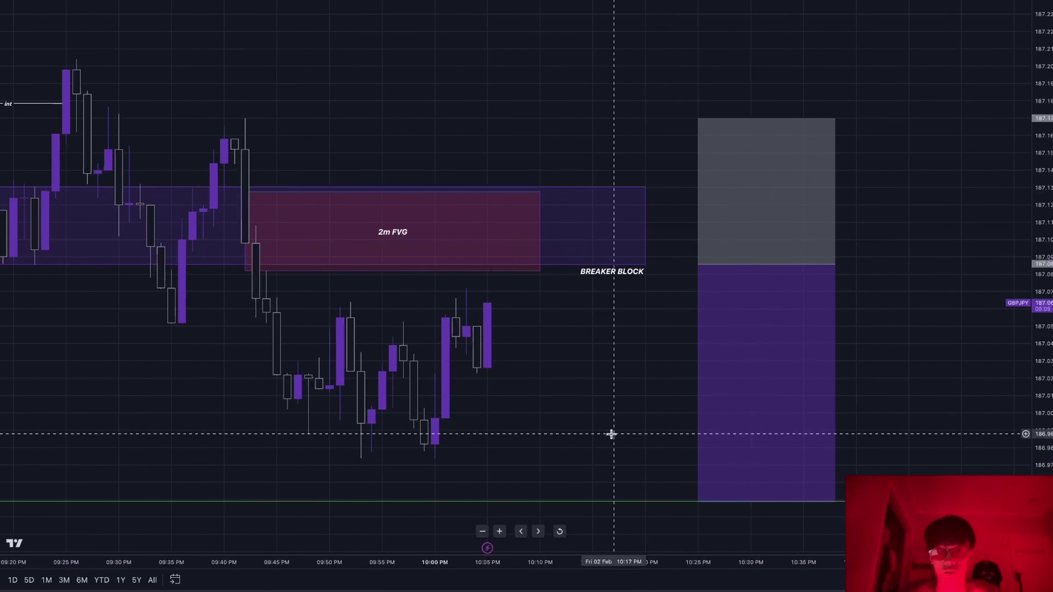
# Review the GBPJPY short and its 15 FVG target on the 15-minute, 1-hour and 1-minute intervals.
pyautogui.moveTo(611, 435); pyautogui.dragTo(629, 370)
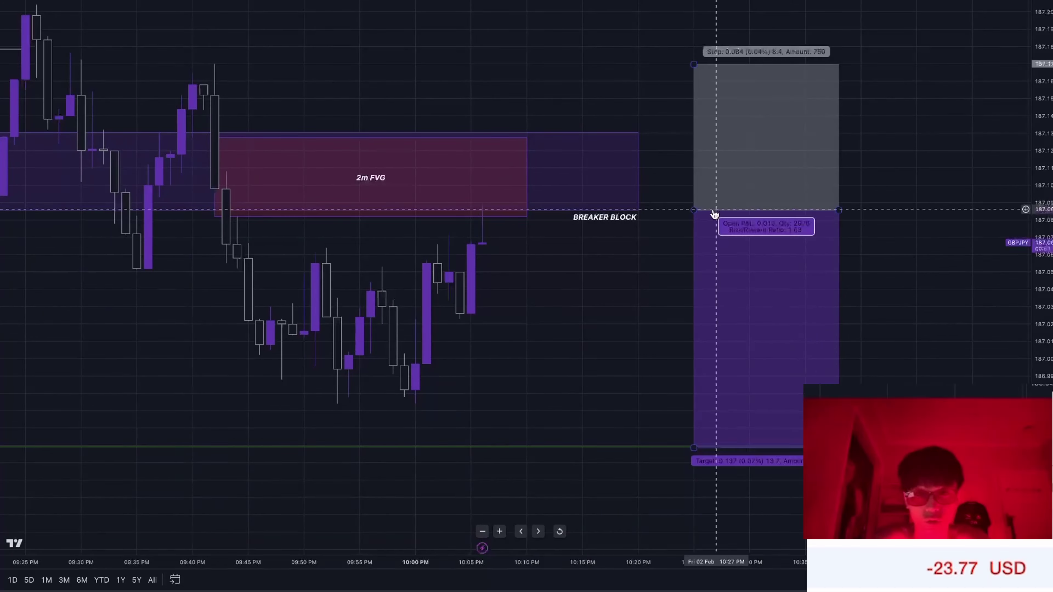
pyautogui.moveTo(820, 354); pyautogui.dragTo(633, 355)
pyautogui.write('15')
pyautogui.press('Return')
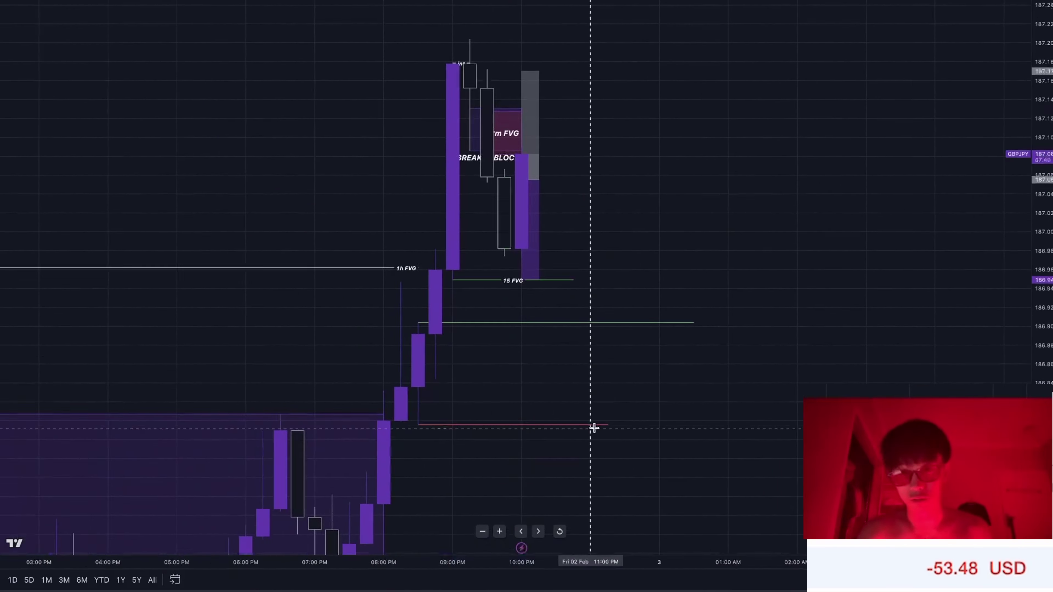
pyautogui.write('1h')
pyautogui.press('Return')
pyautogui.write('1')
pyautogui.press('Return')
pyautogui.write('1h')
pyautogui.press('Return')
pyautogui.scroll(10, 677, 270)
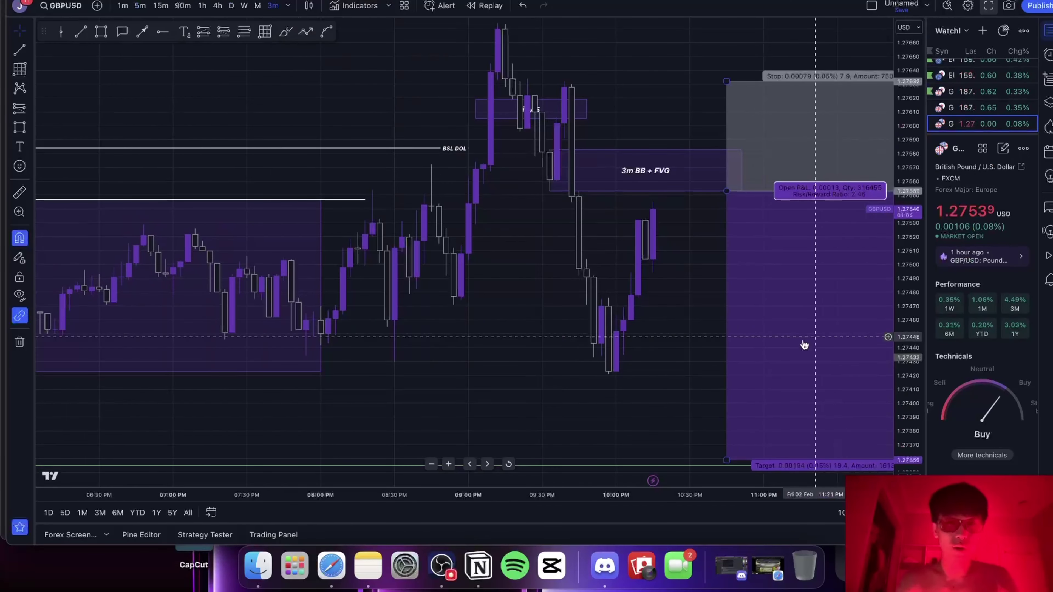
# Examine the GBPUSD short, its 3m BB + FVG zone and the asain range on the 15-minute interval.
pyautogui.hscroll(2, 663, 378)
pyautogui.hscroll(5, 659, 377)
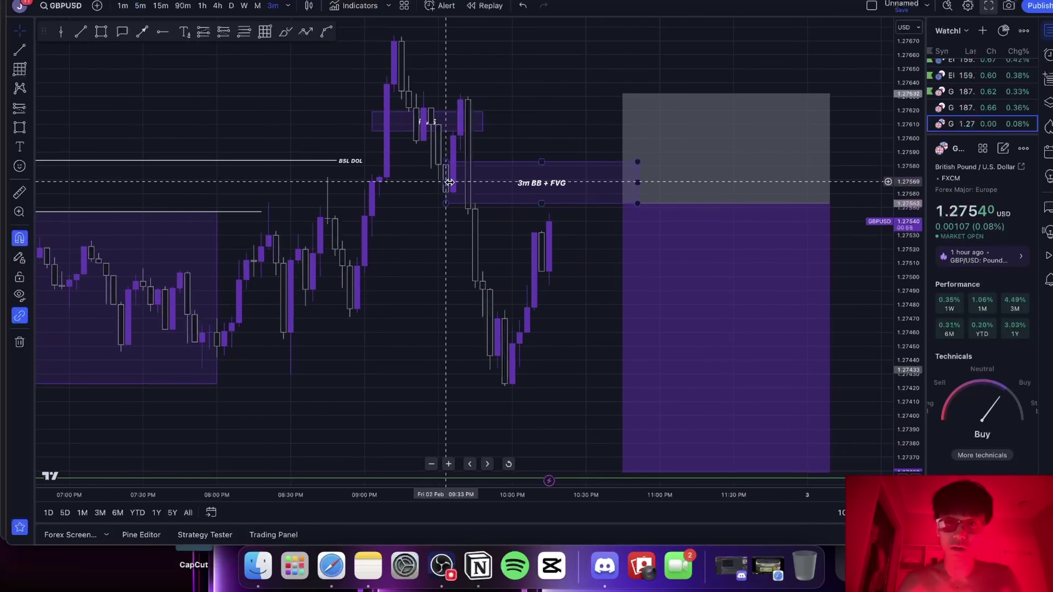
pyautogui.write('15')
pyautogui.press('Return')
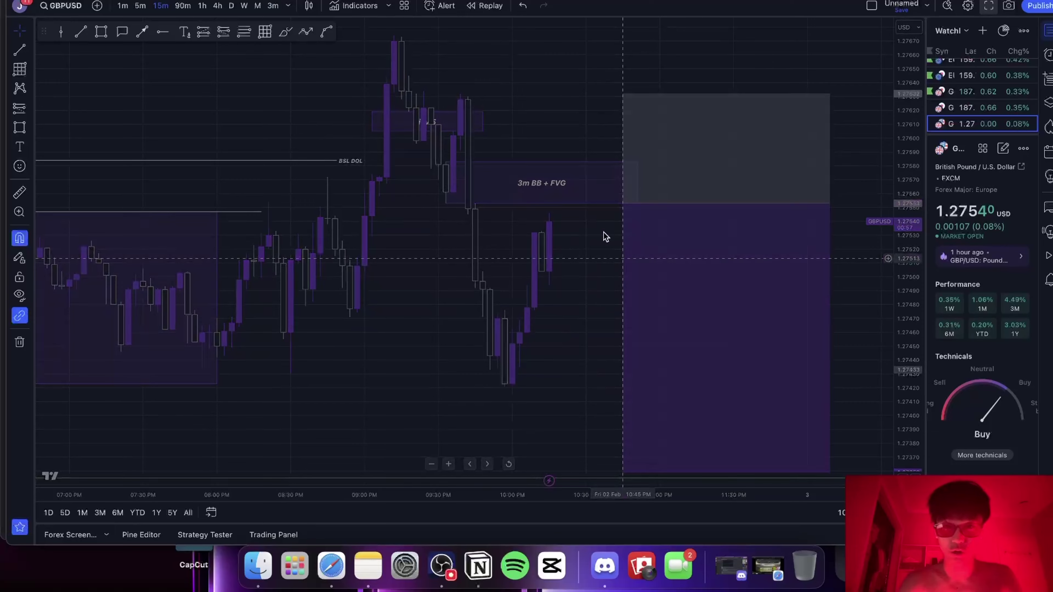
pyautogui.scroll(3, 616, 257)
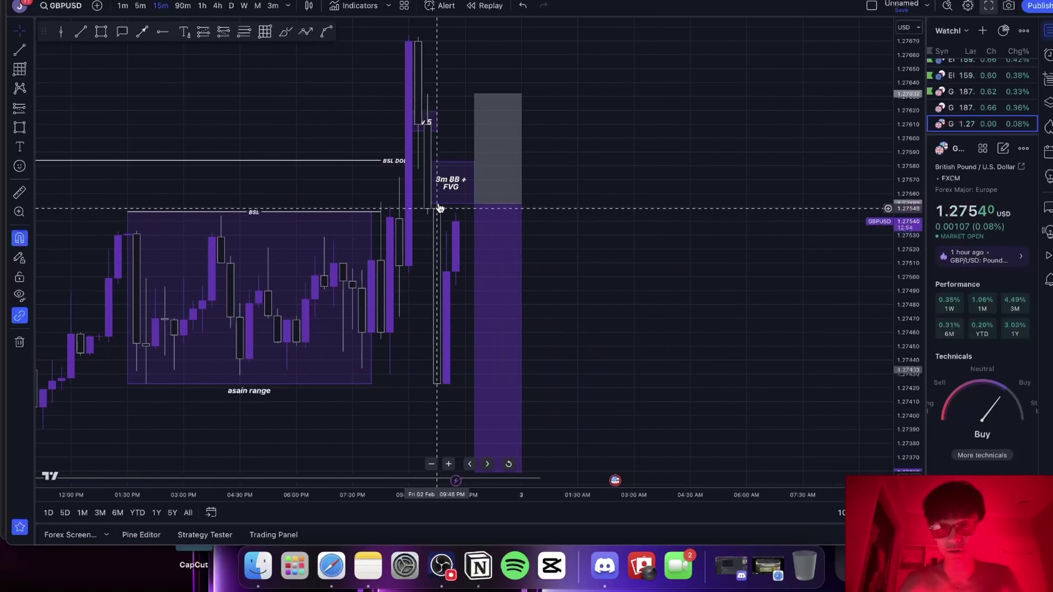
pyautogui.write('15')
pyautogui.press('Return')
pyautogui.moveTo(907, 144); pyautogui.dragTo(907, 324)
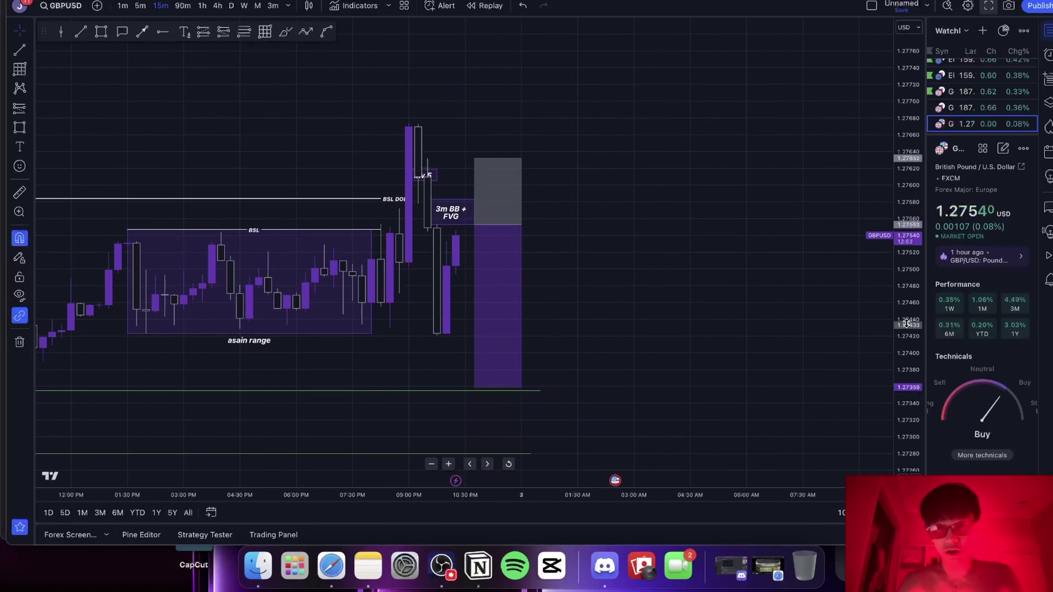
pyautogui.scroll(-8, 665, 326)
pyautogui.scroll(2, 638, 371)
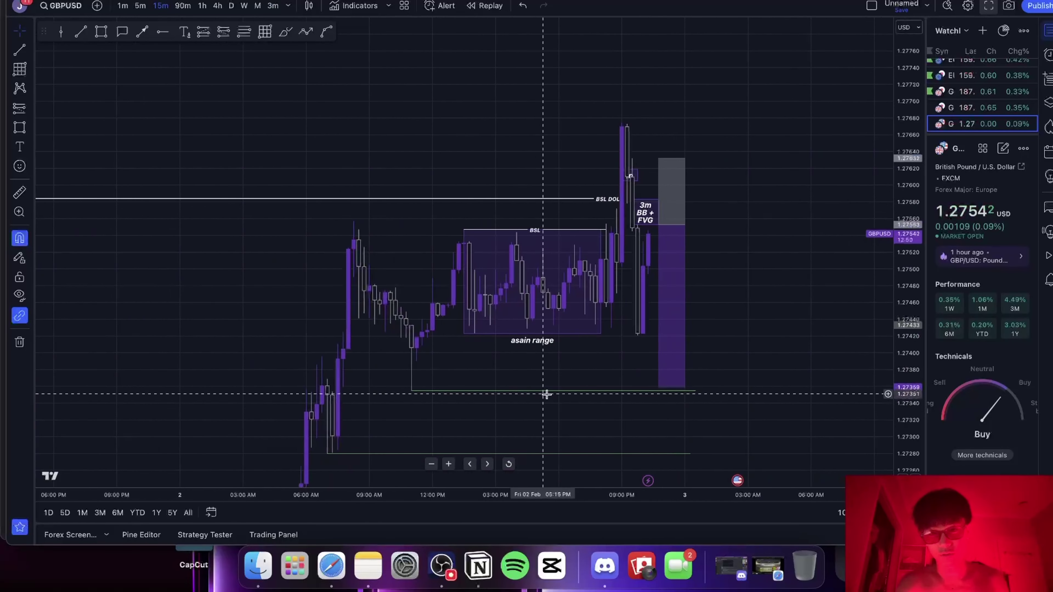
# Inspect the large 1h FVG zone below the GBPUSD target lines on the 1-hour interval.
pyautogui.moveTo(562, 432); pyautogui.dragTo(511, 348)
pyautogui.moveTo(595, 369); pyautogui.dragTo(535, 273)
pyautogui.write('1')
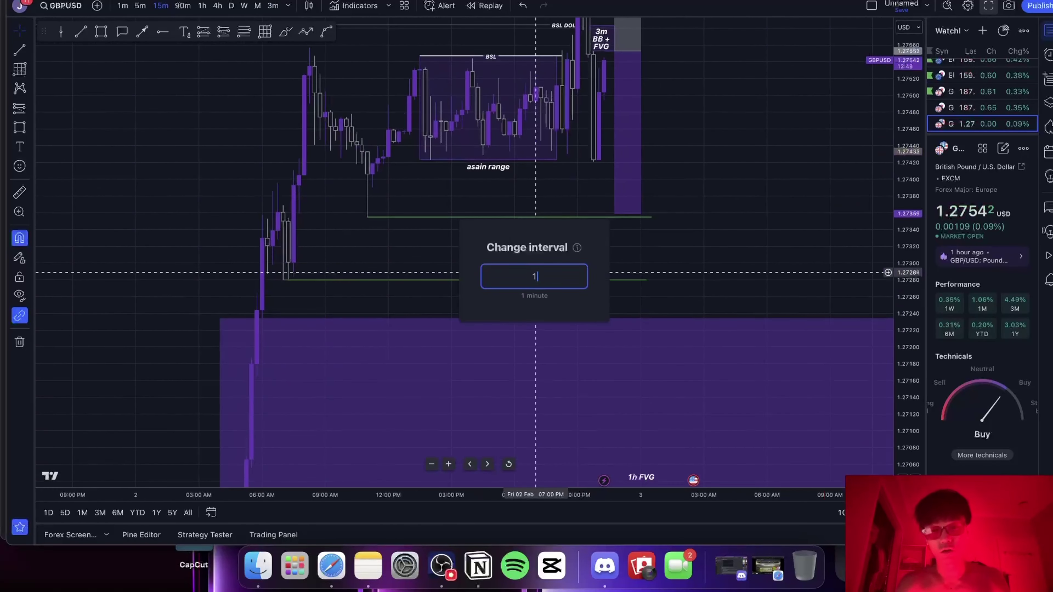
pyautogui.write('J')
pyautogui.press('BackSpace')
pyautogui.write('h')
pyautogui.press('Return')
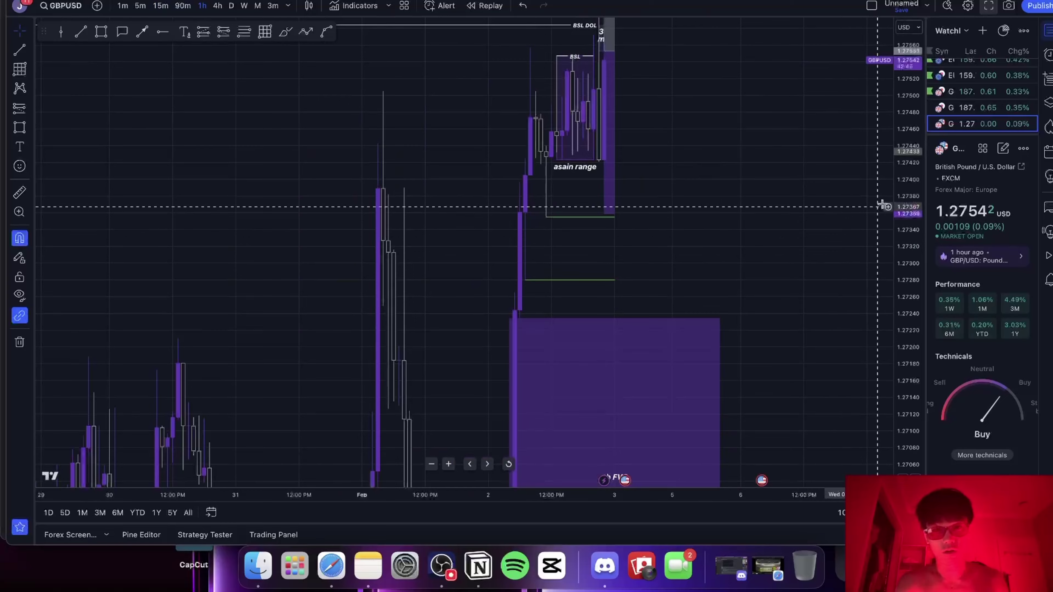
pyautogui.moveTo(904, 201); pyautogui.dragTo(896, 283)
pyautogui.moveTo(797, 283); pyautogui.dragTo(813, 311)
# Set the GBPUSD chart to the 5-minute interval and frame the short position with the asain range.
pyautogui.write('5')
pyautogui.press('Return')
pyautogui.moveTo(792, 238); pyautogui.dragTo(793, 411)
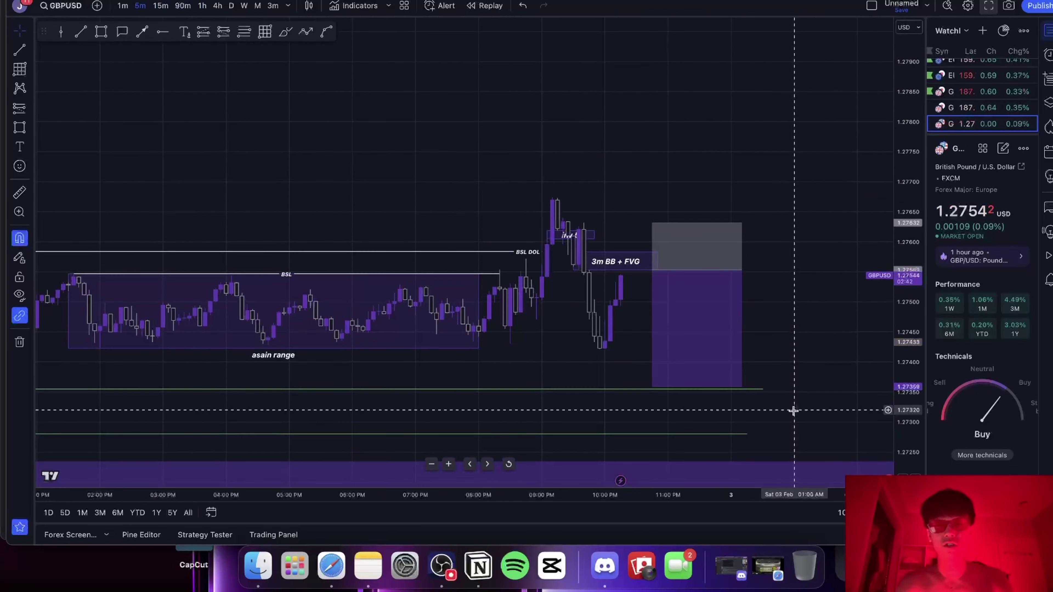
pyautogui.moveTo(905, 432); pyautogui.dragTo(905, 373)
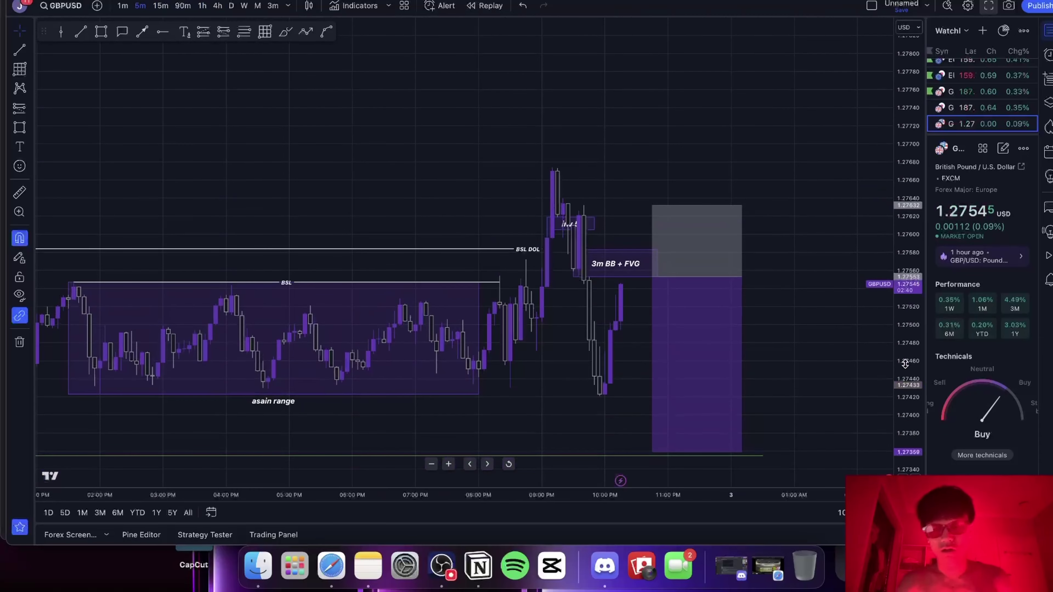
# Measure from the BSL line at about 08:05 PM to above the high, and review the entry at the 3m BB + FVG zone.
pyautogui.scroll(-3, 517, 341)
pyautogui.keyDown('shift'); pyautogui.click(585, 282); pyautogui.keyUp('shift')
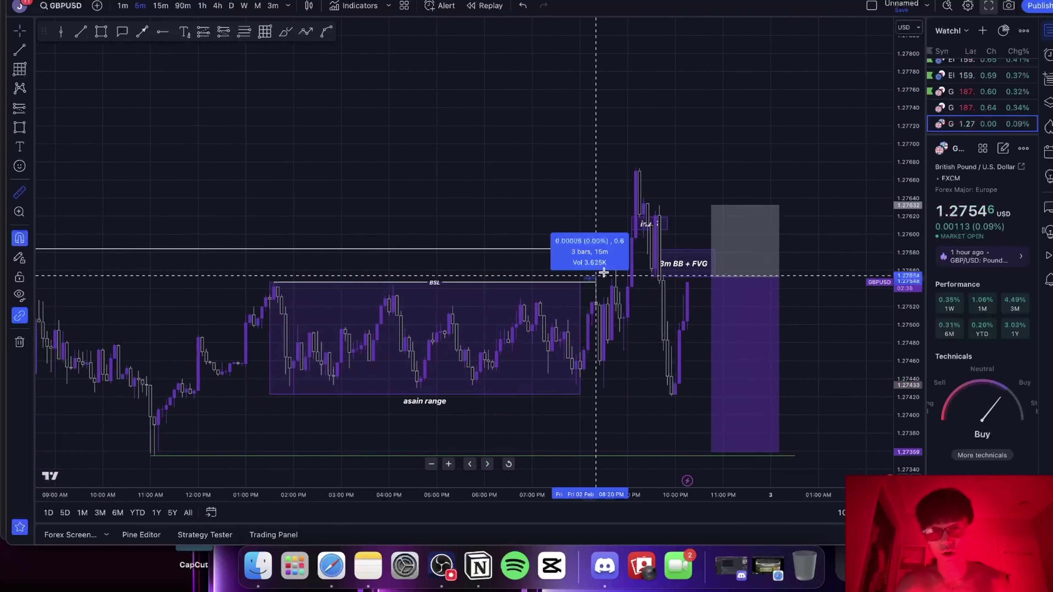
pyautogui.click(691, 159)
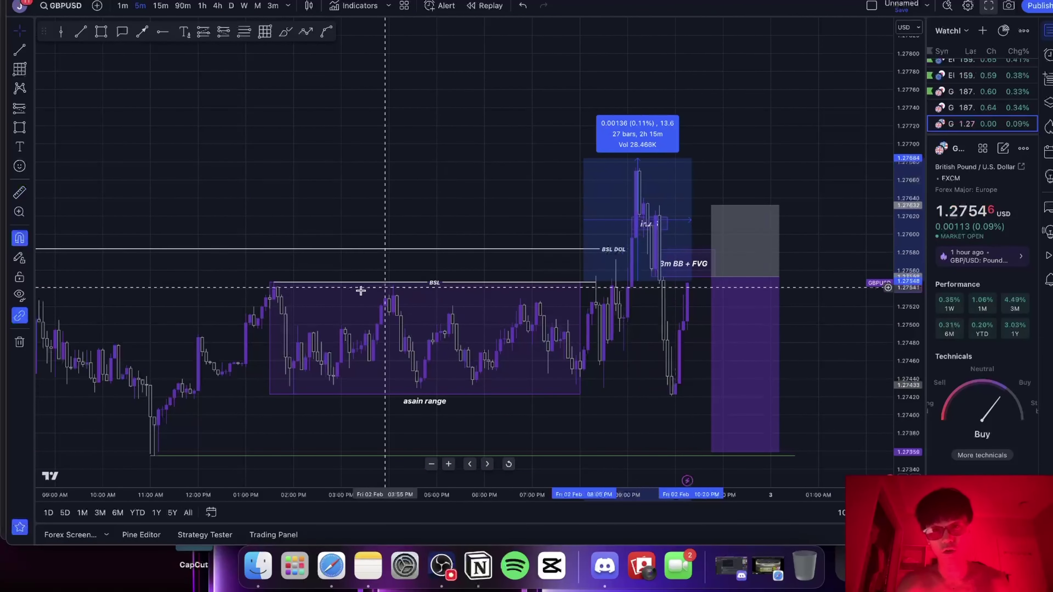
pyautogui.hscroll(-5, 357, 291)
pyautogui.scroll(5, 398, 274)
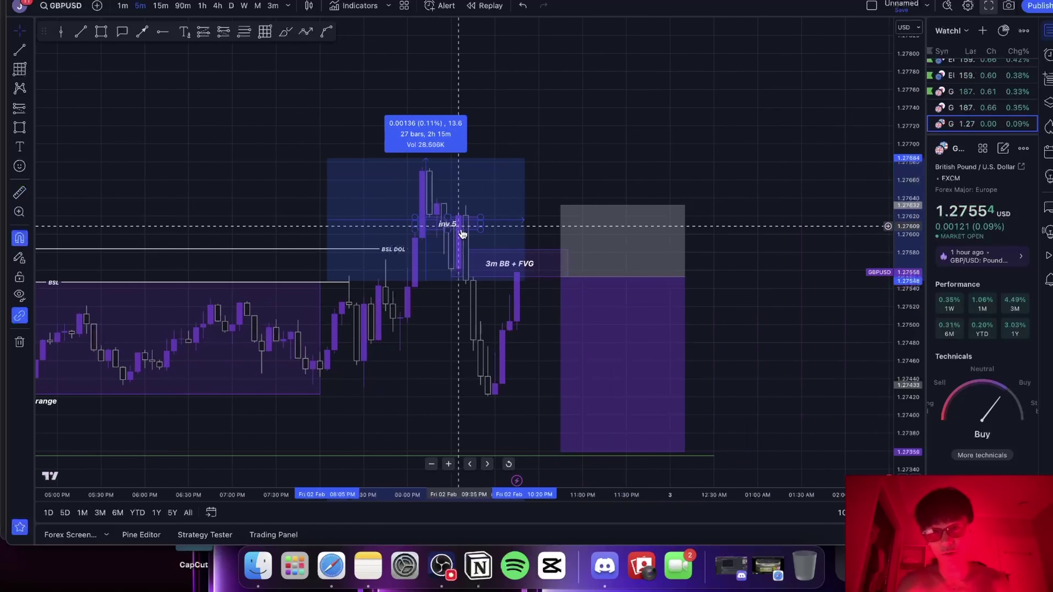
pyautogui.moveTo(722, 349); pyautogui.dragTo(726, 349)
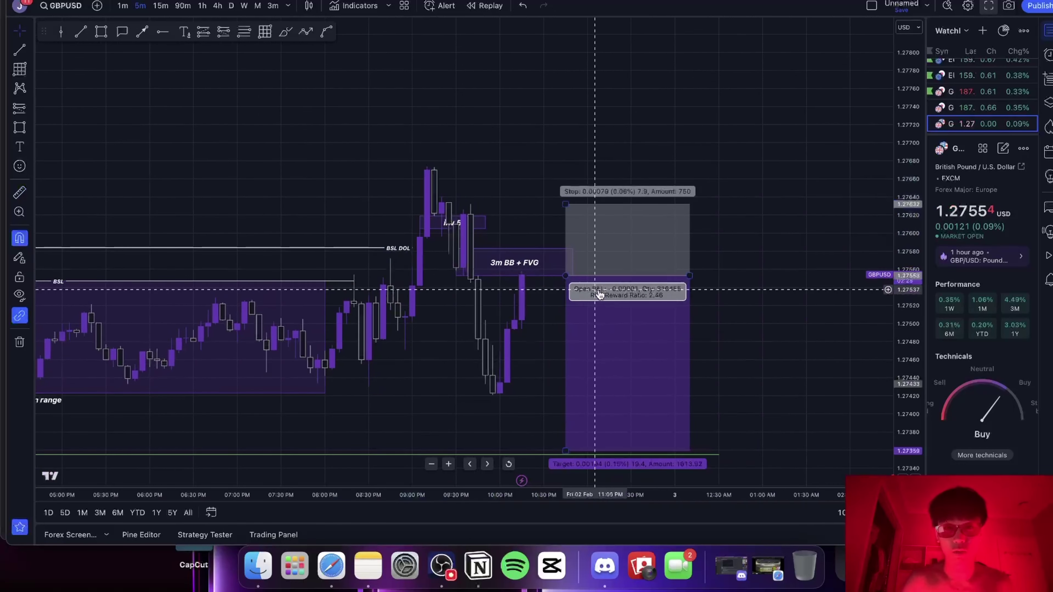
# Set the GBPUSD chart to the 3-minute interval and review the short entry and stop beside the 3m BB + FVG zone.
pyautogui.moveTo(908, 332); pyautogui.dragTo(907, 266)
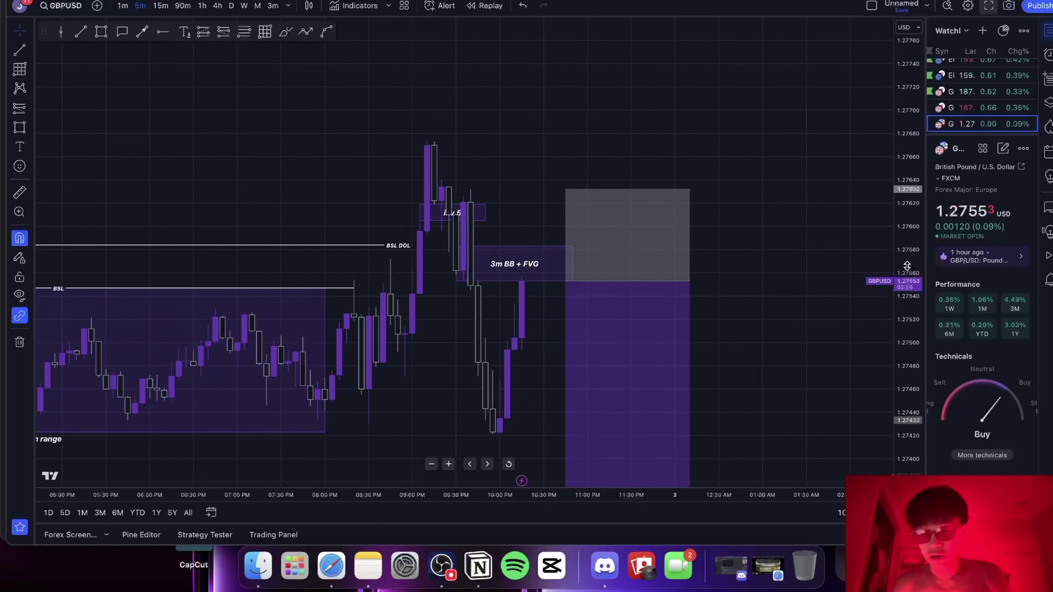
pyautogui.write('3')
pyautogui.press('Return')
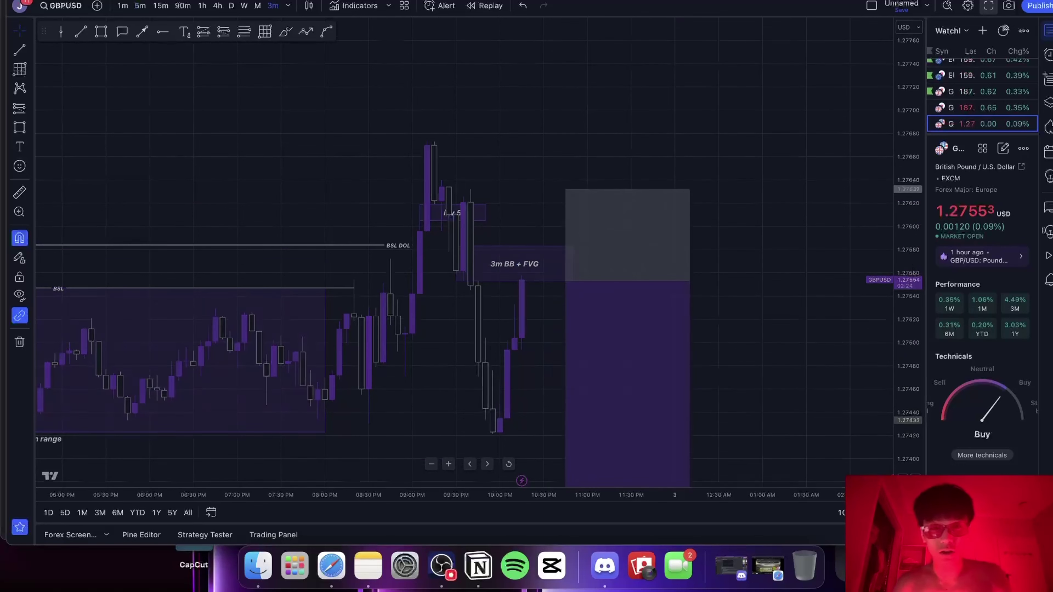
pyautogui.moveTo(634, 163)
pyautogui.mouseDown()
pyautogui.moveTo(633, 71)
pyautogui.moveTo(630, 152)
pyautogui.mouseUp()
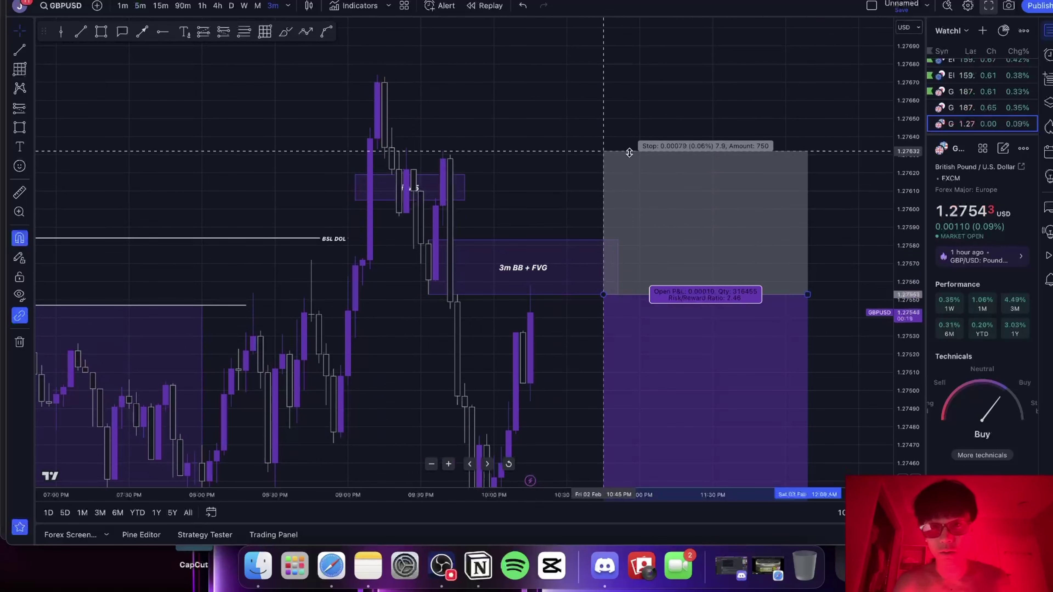
pyautogui.click(562, 197)
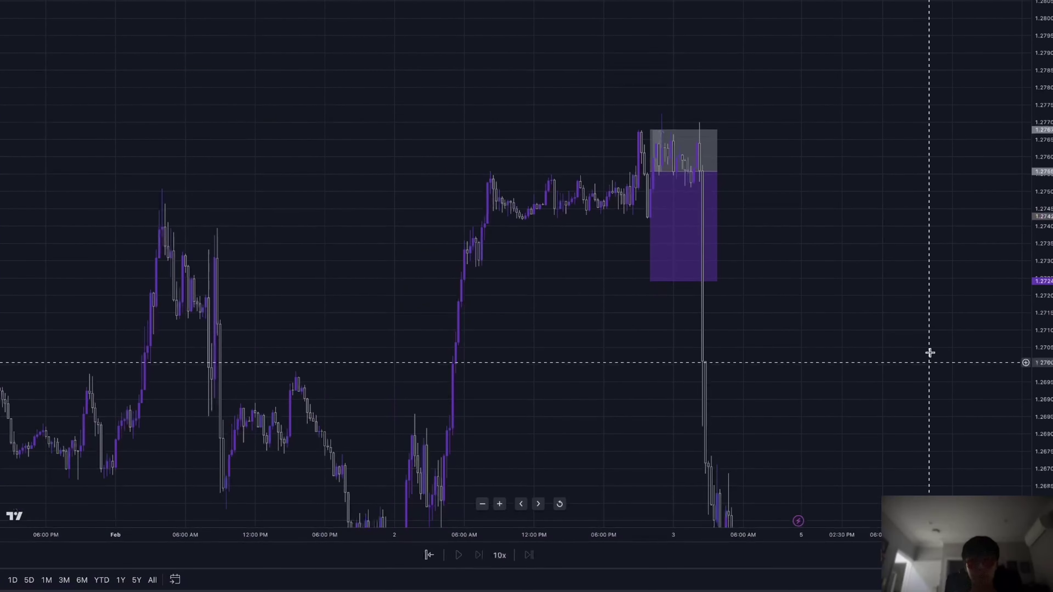
pyautogui.moveTo(931, 353); pyautogui.dragTo(778, 359)
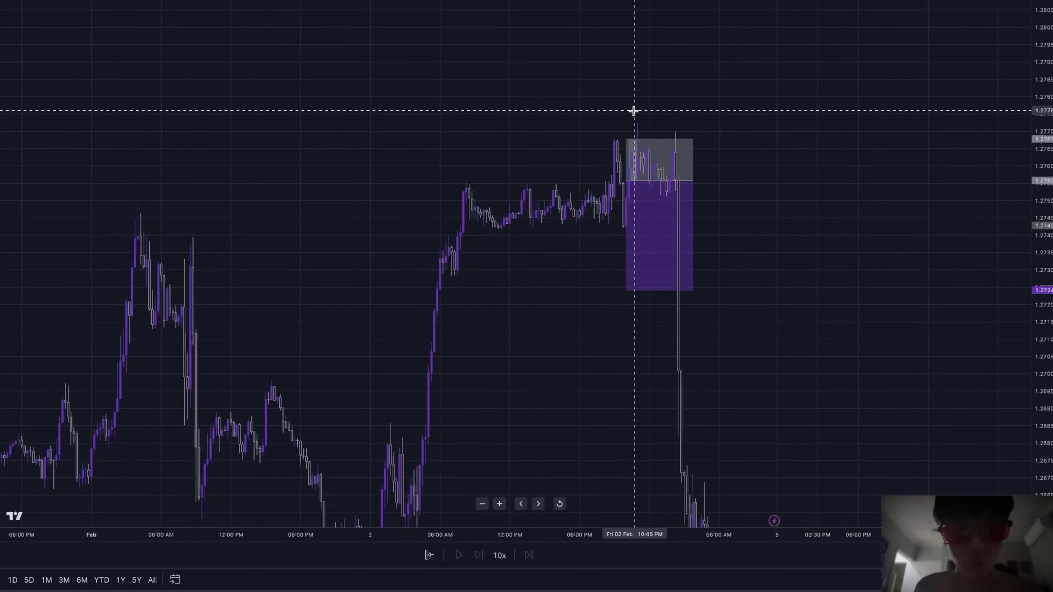
pyautogui.moveTo(634, 111); pyautogui.dragTo(645, 86)
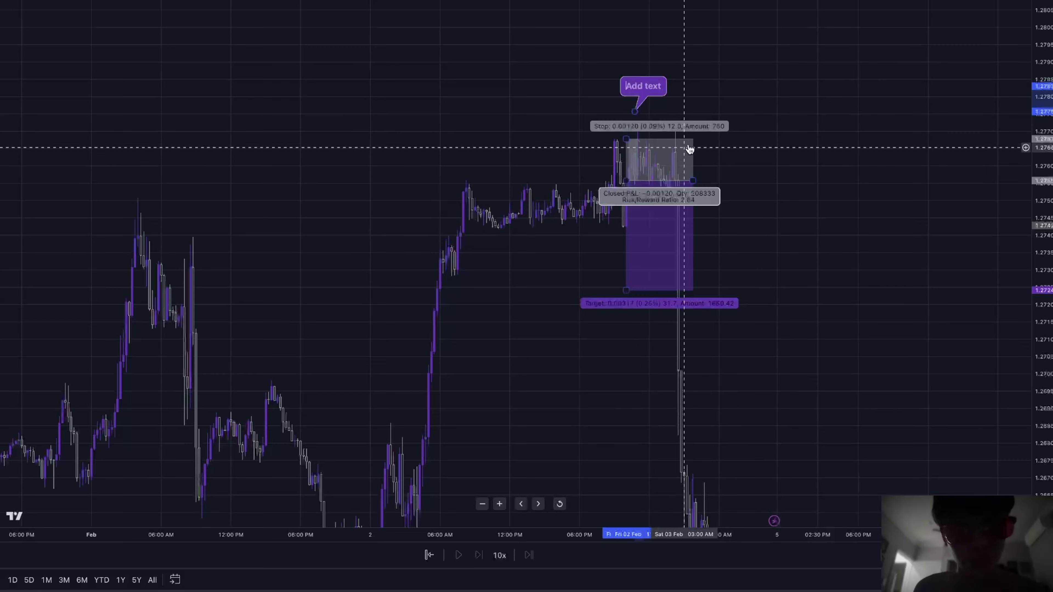
pyautogui.moveTo(736, 216); pyautogui.dragTo(714, 191)
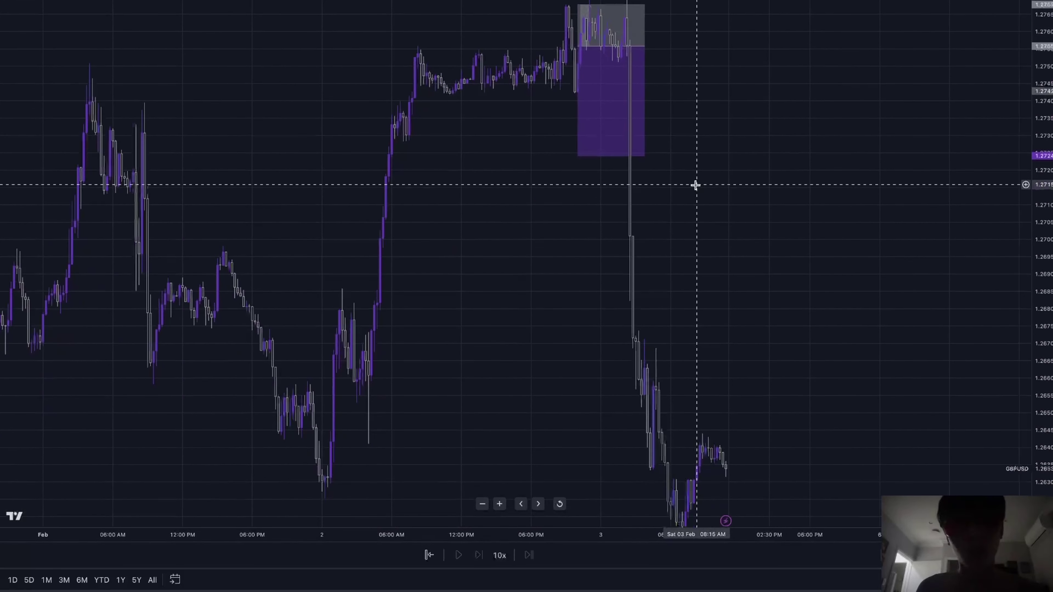
# Extend the GBPUSD short's target to near the 3 February low, at about 10.8 risk/reward, and delete the position.
pyautogui.moveTo(578, 156); pyautogui.dragTo(584, 496)
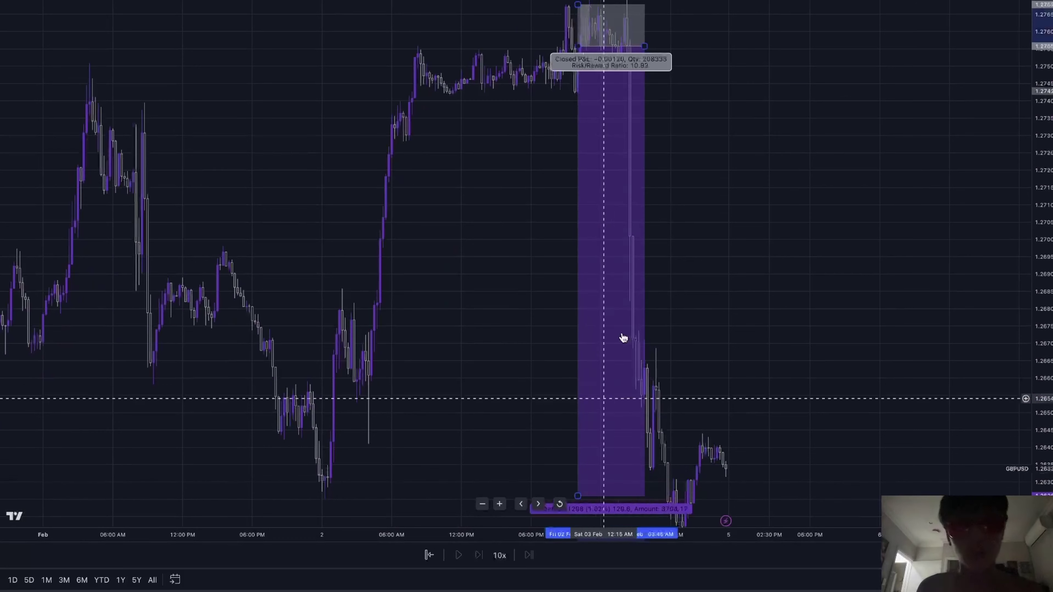
pyautogui.press('Delete')
pyautogui.press('Escape')
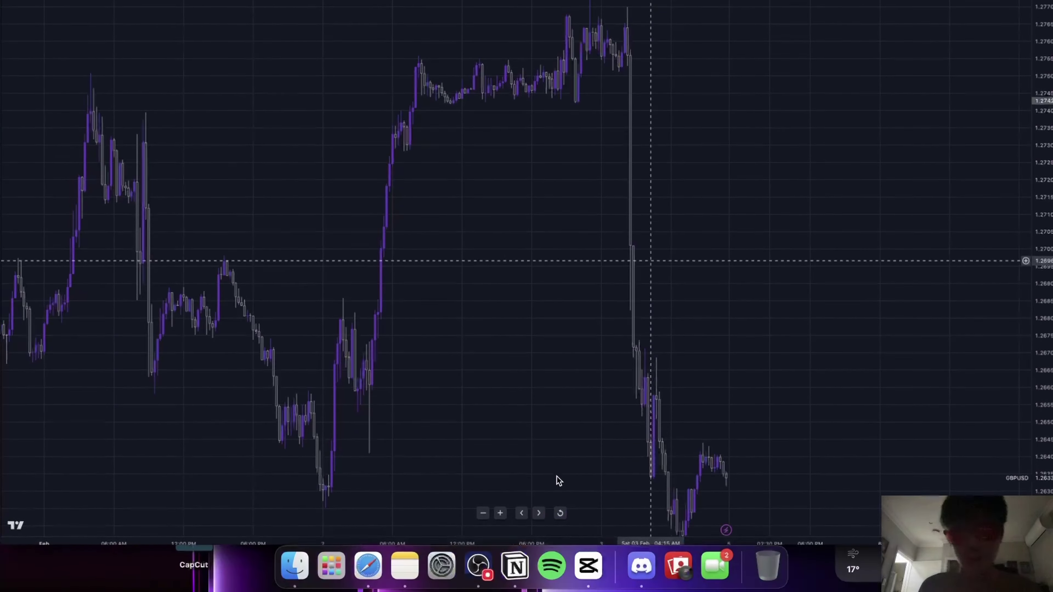
# Switch to OBS and select the webcam's Video Capture Device source in the preview.
pyautogui.click(479, 566)
pyautogui.click(690, 226)
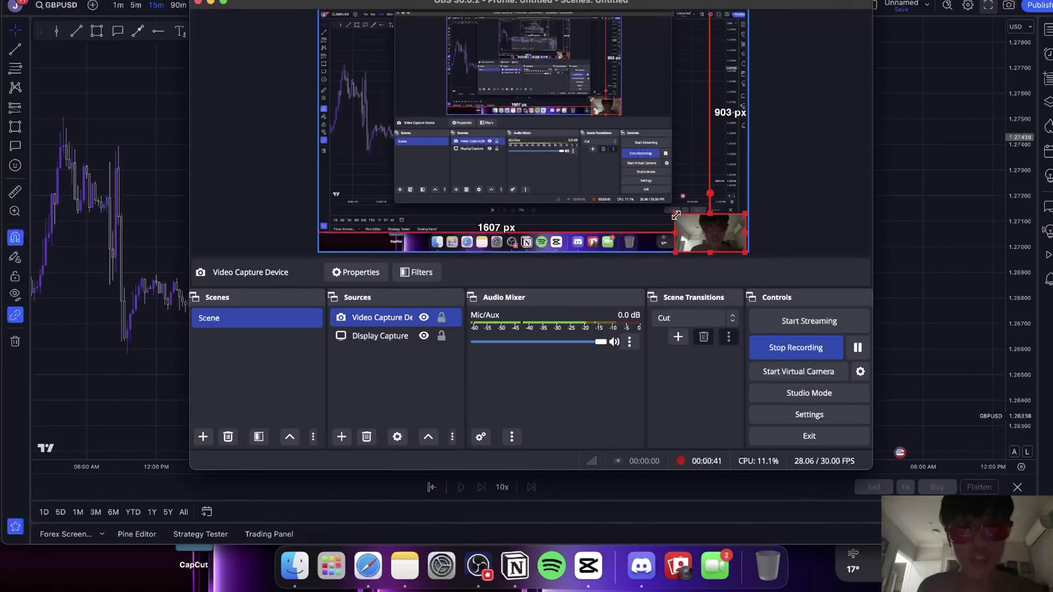